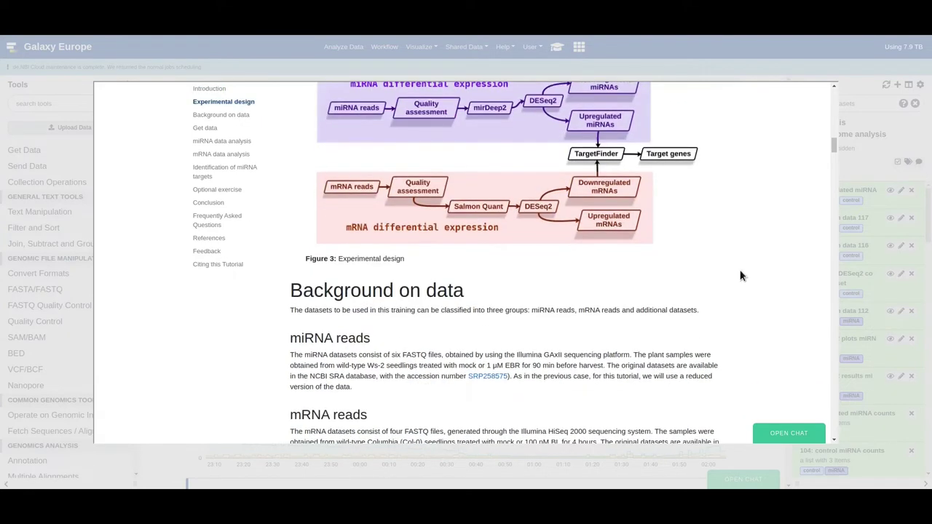
- Review the Get data section of the tutorial, focusing on the mRNA rows SRR1019436 to SRR1019439, and return to the history
scroll(741, 275, "down", 8)
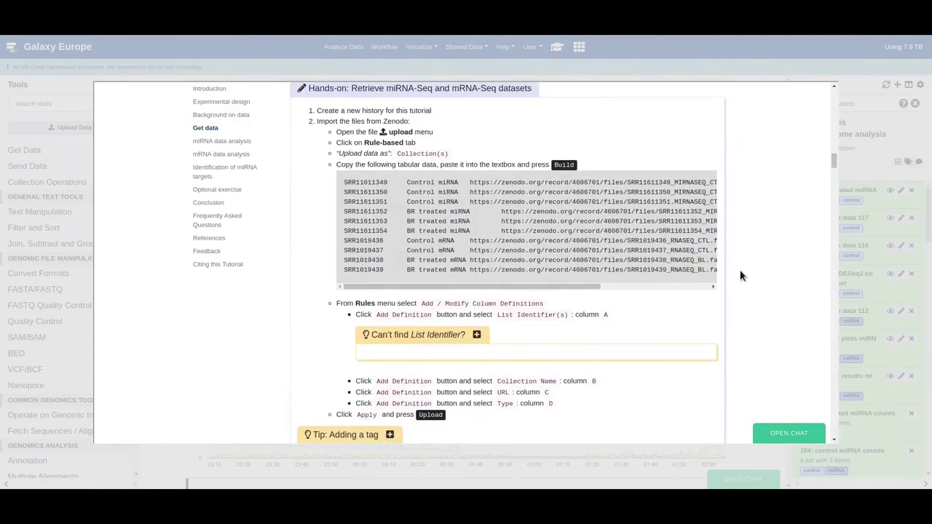
scroll(741, 275, "up", 1)
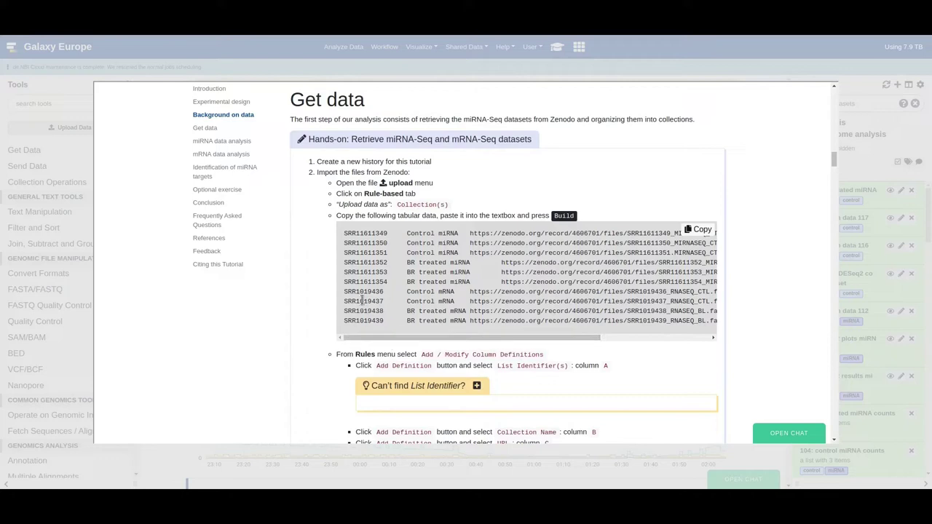
left_click_drag(346, 292, 572, 350)
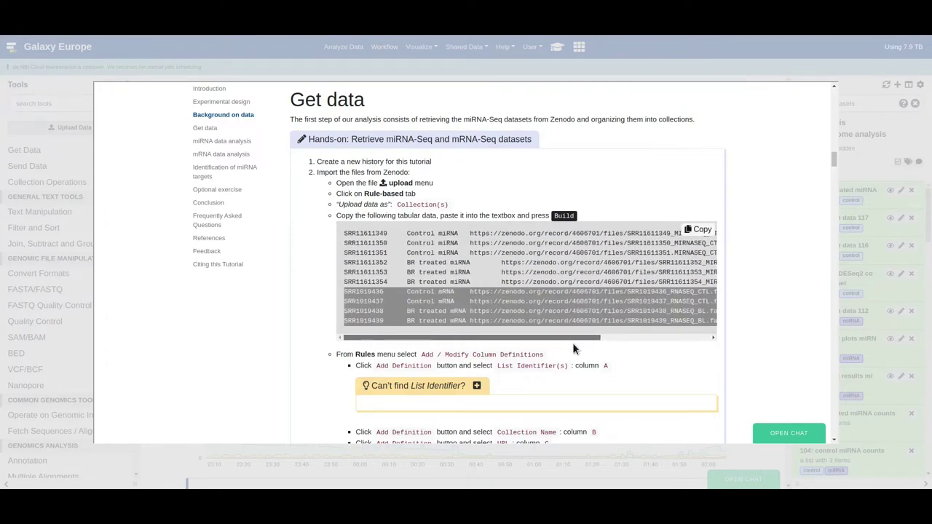
left_click(313, 197)
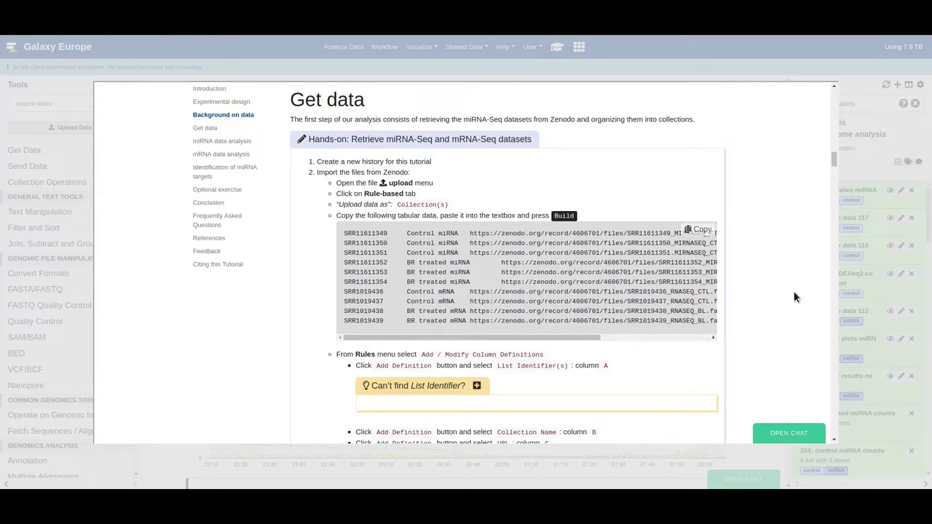
left_click(881, 249)
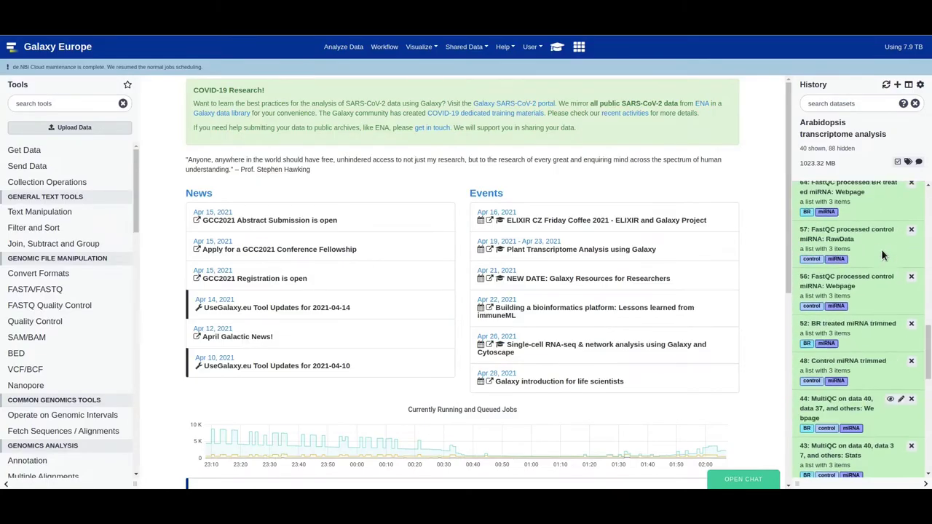
- Add the tags #control and #mRNA to the Control mRNA collection in the history
scroll(881, 249, "down", 10)
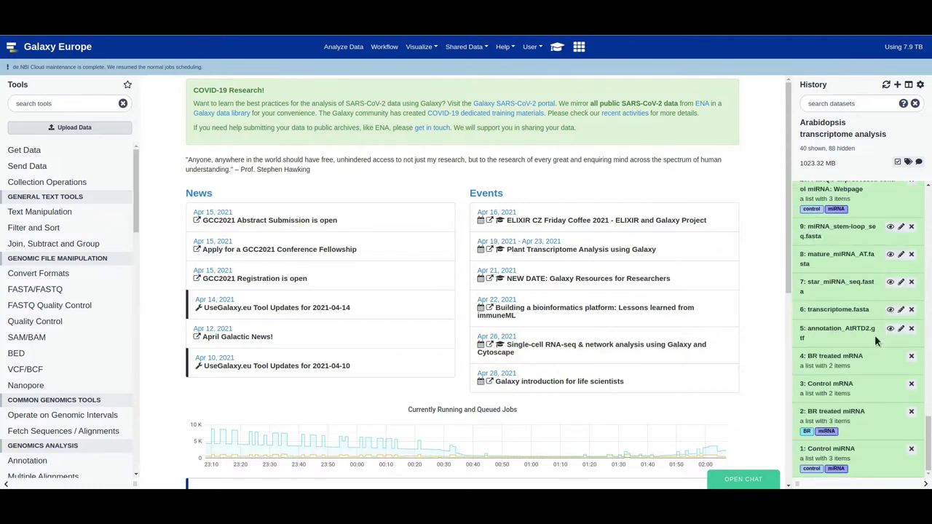
left_click(831, 390)
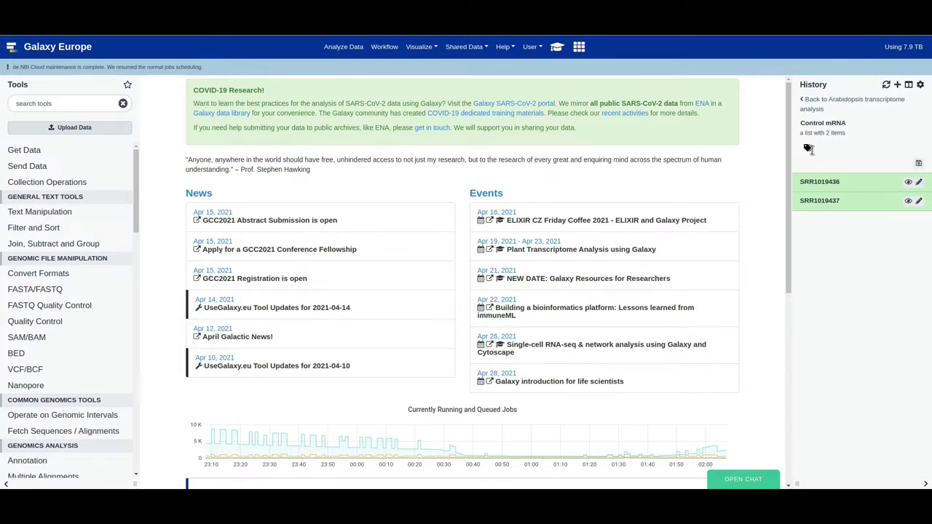
left_click(815, 100)
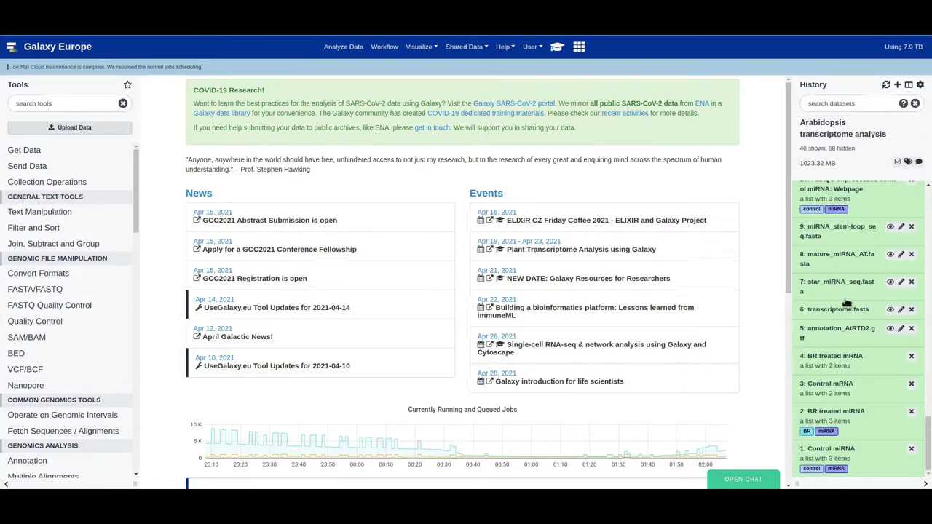
left_click(827, 384)
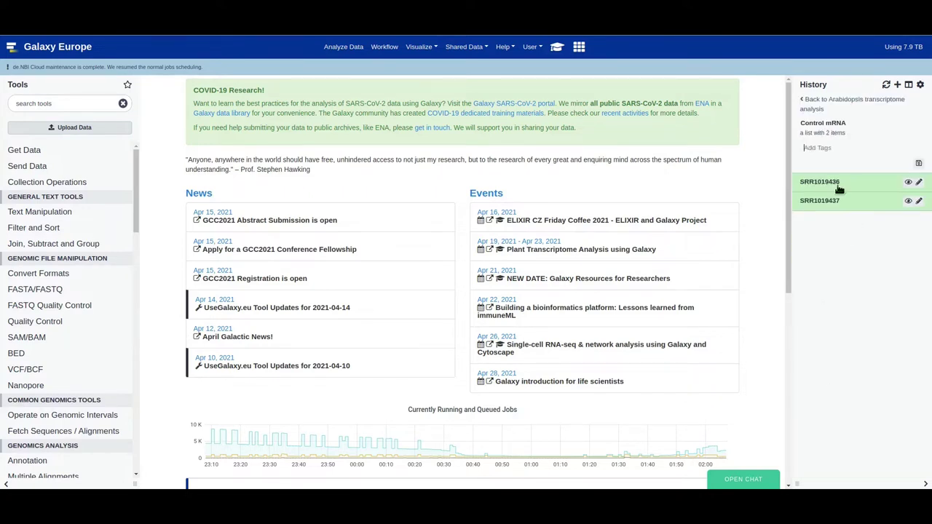
type("#contr")
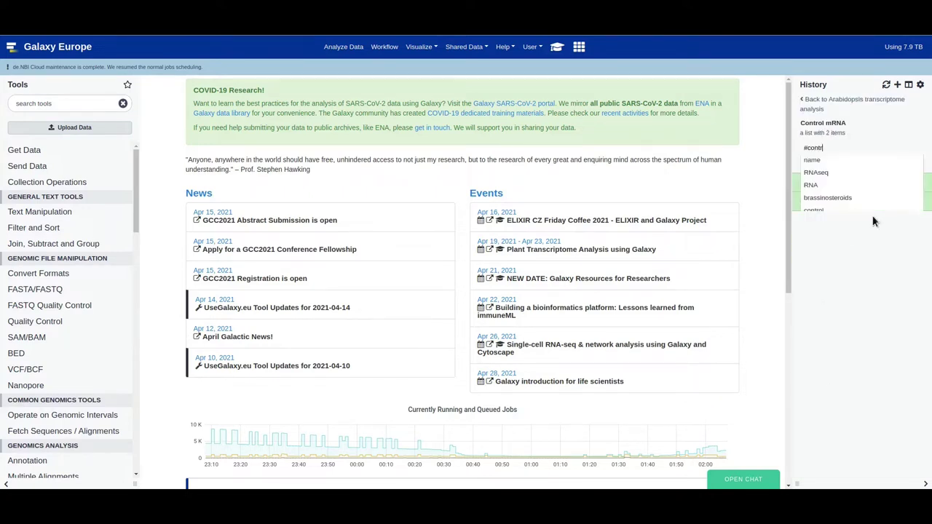
type("ol")
key("Return")
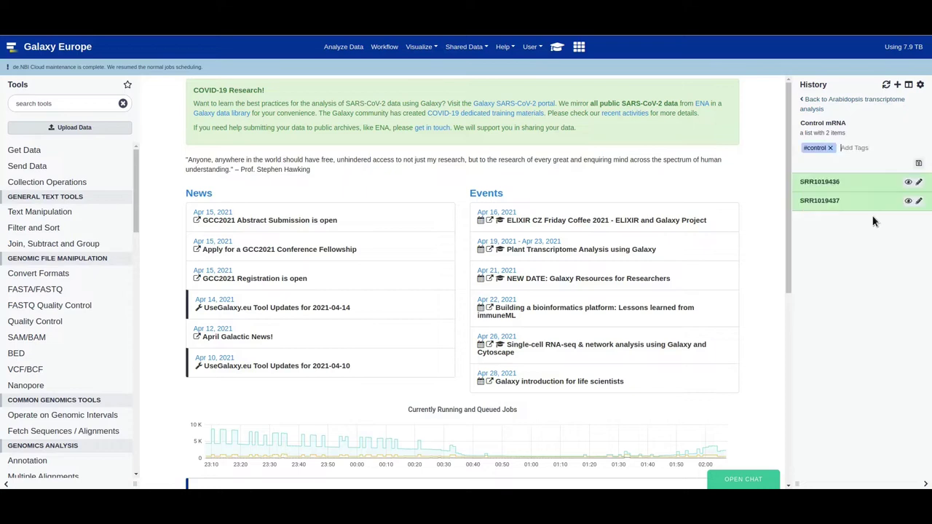
type("#mRNA")
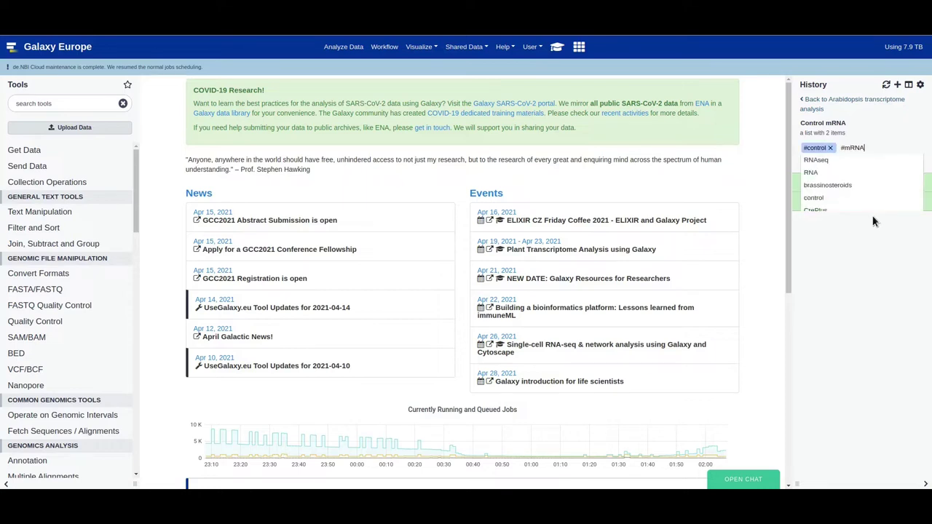
key("Return")
left_click(821, 101)
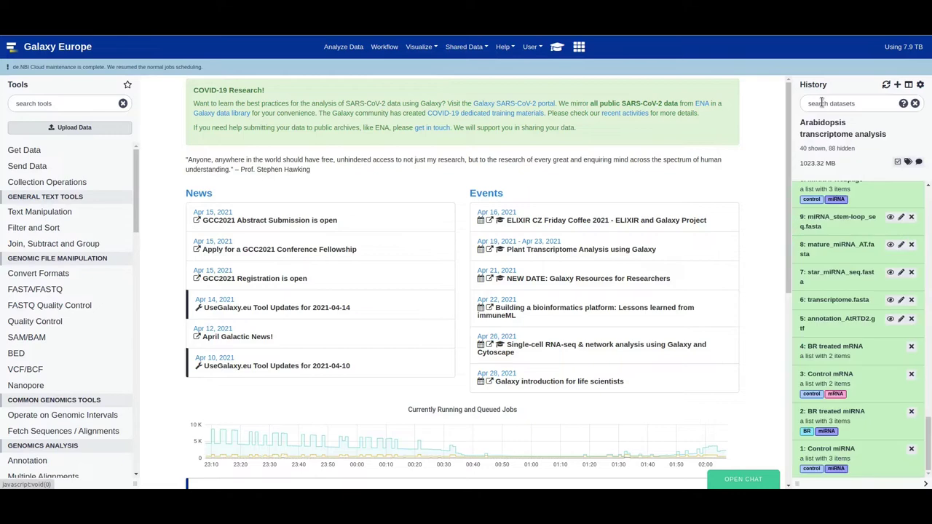
- Add the tags #BR and #mRNA to the BR treated mRNA collection and return to the full history
left_click(830, 347)
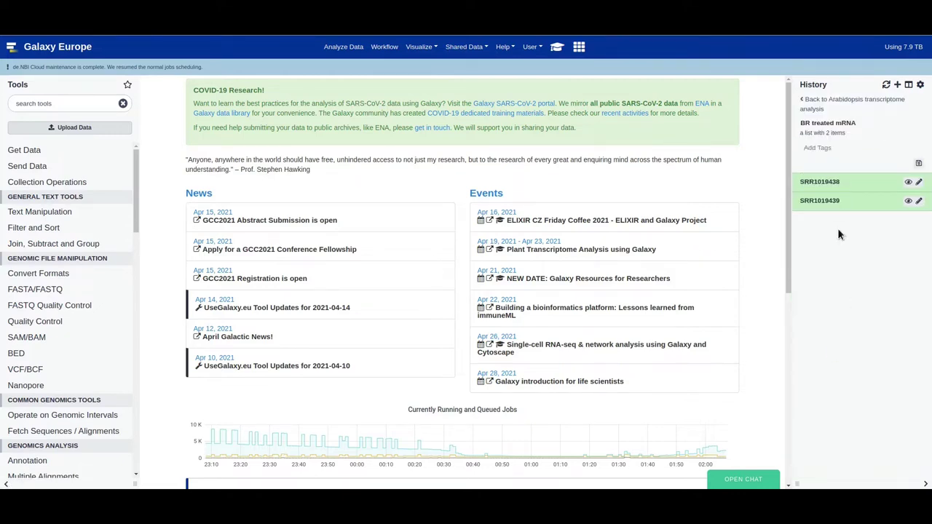
type("#BR")
key("Return")
type("#mRNA")
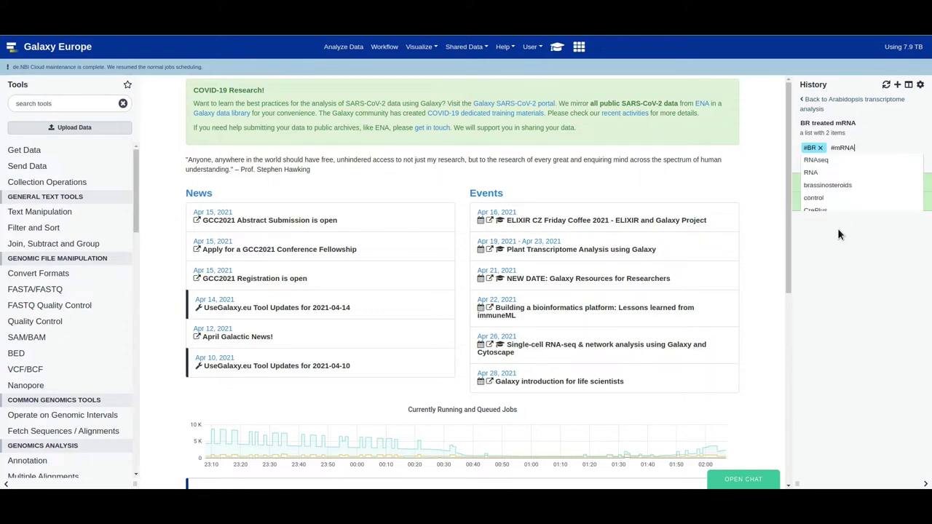
key("Return")
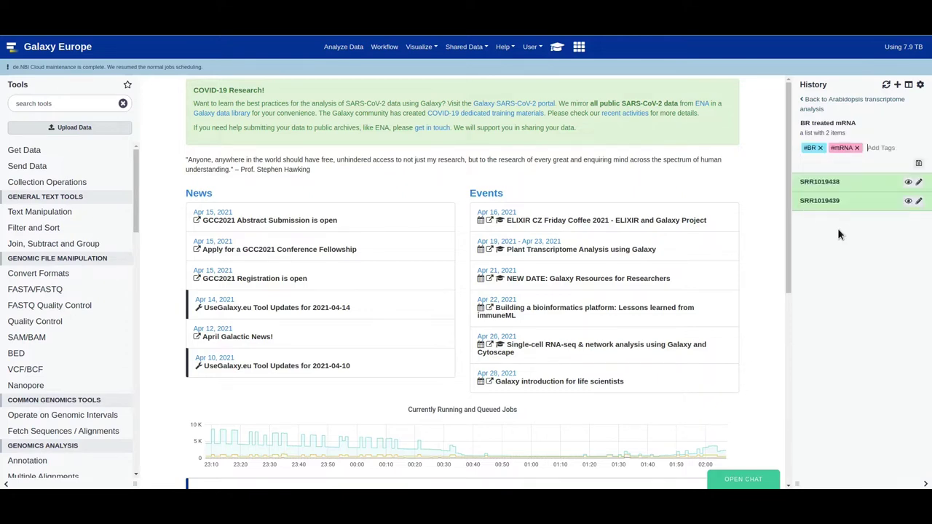
left_click(827, 99)
- Open the FastQC tool from the initial quality check in the tutorial's mRNA data analysis section
left_click(556, 51)
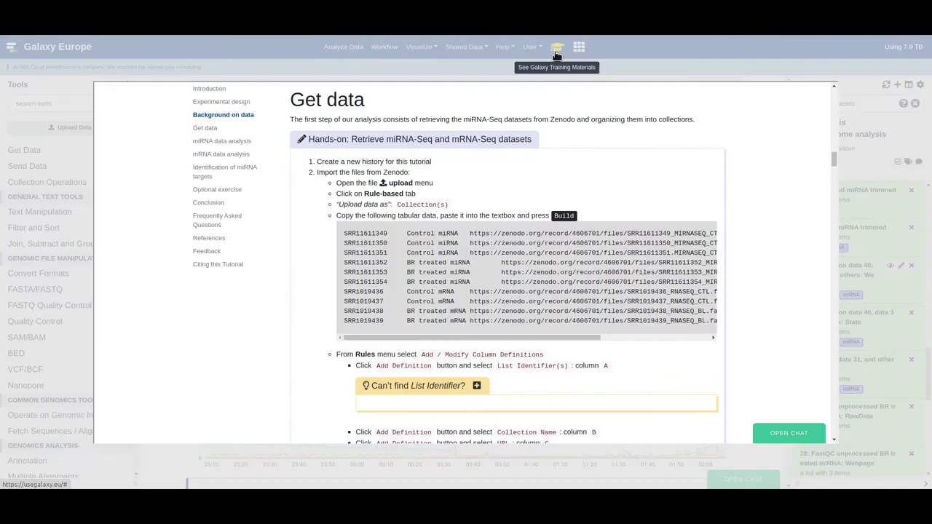
left_click(211, 155)
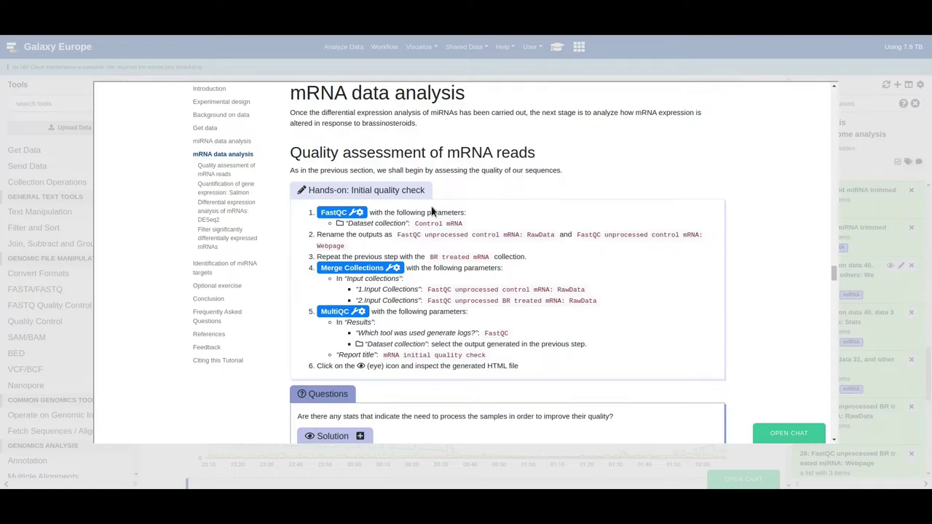
left_click(337, 212)
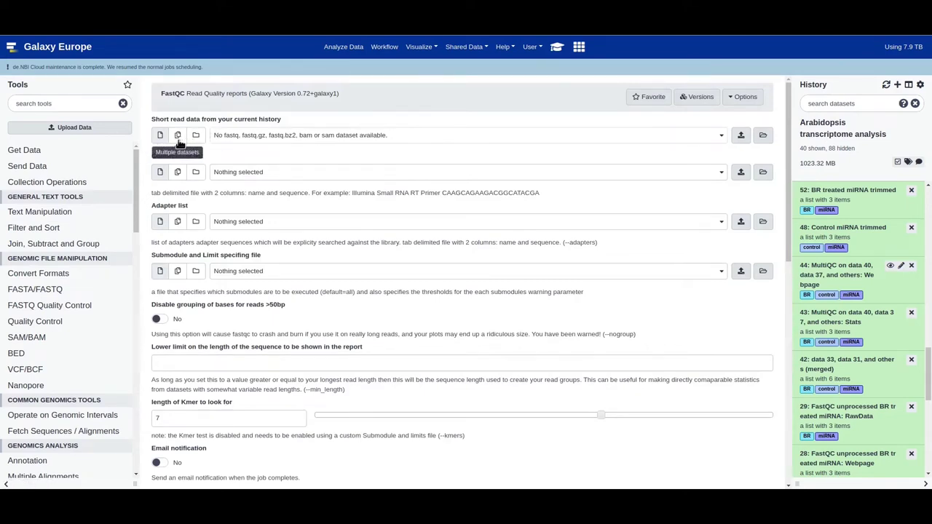
- Run FastQC on the Control mRNA dataset collection as short read data, keeping the other parameters at their defaults
left_click(195, 135)
left_click(281, 139)
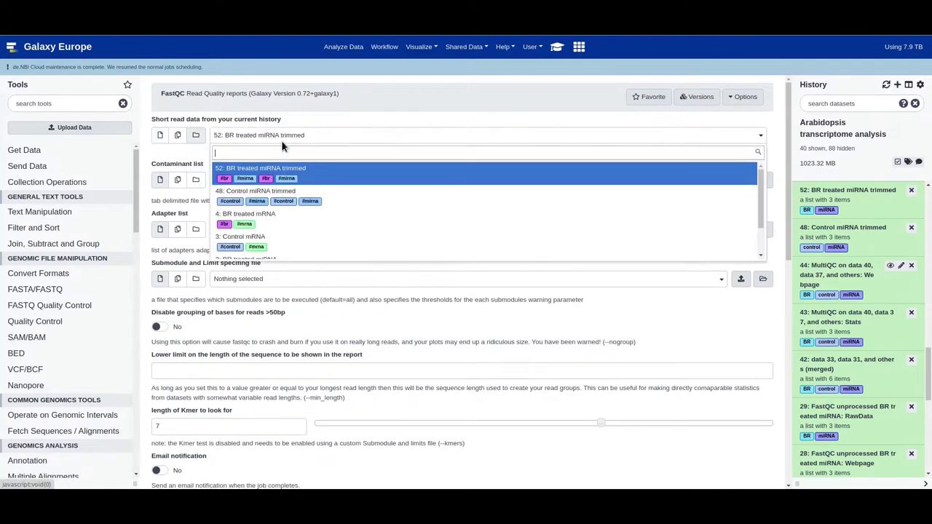
left_click(283, 238)
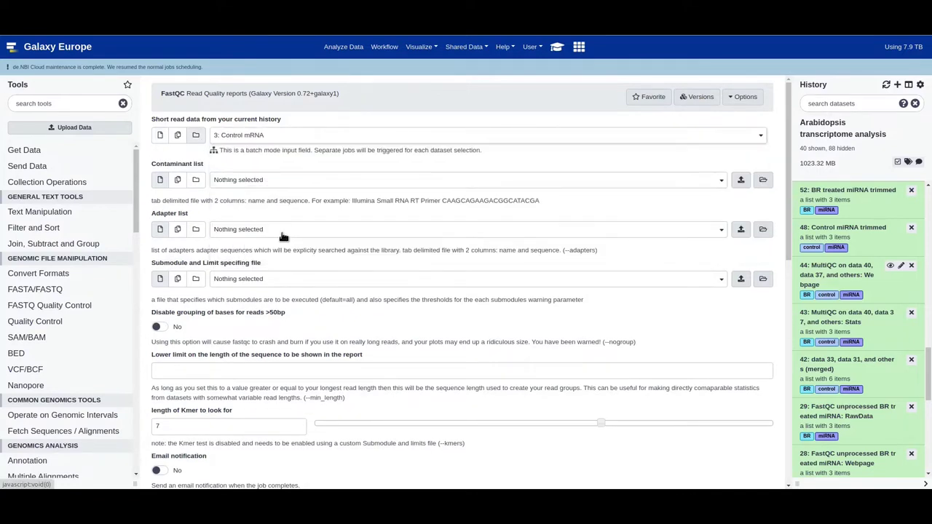
scroll(208, 279, "down", 5)
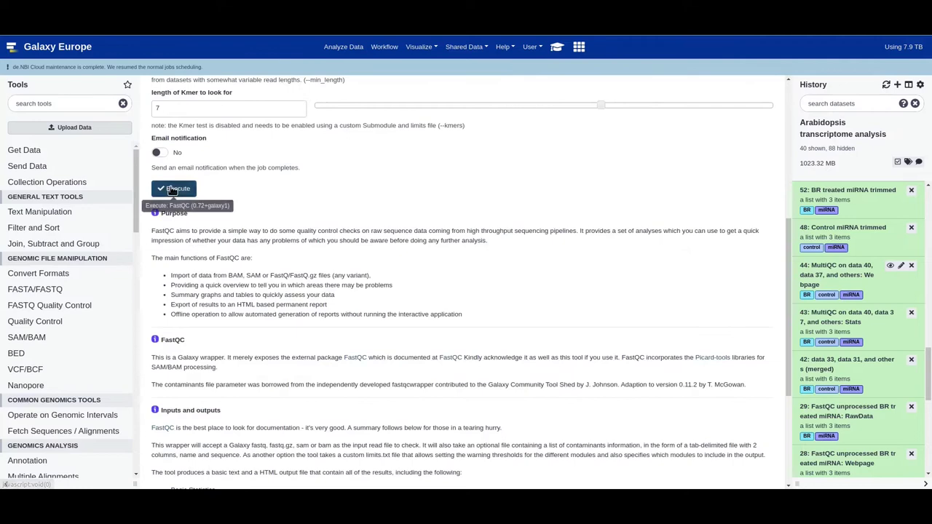
left_click(172, 189)
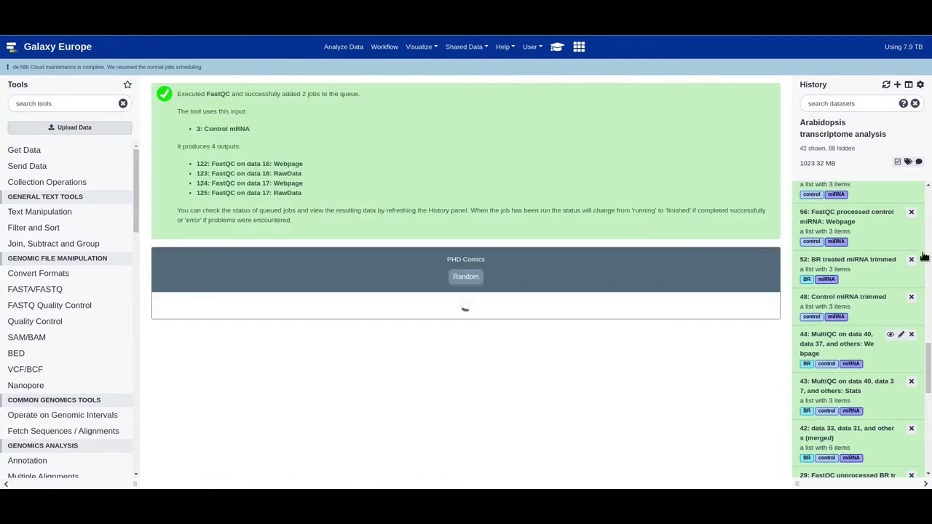
- Rename the FastQC RawData output collection as "FastQC unprocessed control mRNA: RawData", copying the name from the tutorial
scroll(910, 291, "up", 10)
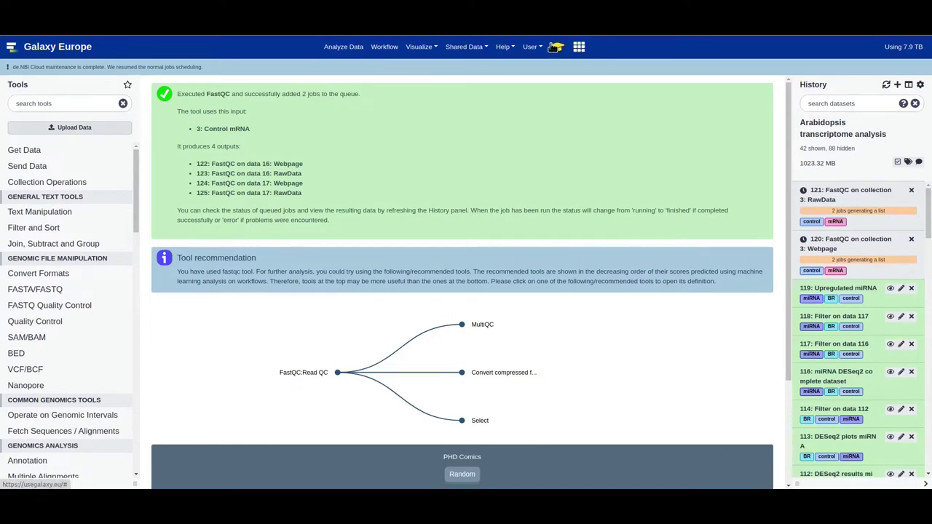
left_click(556, 49)
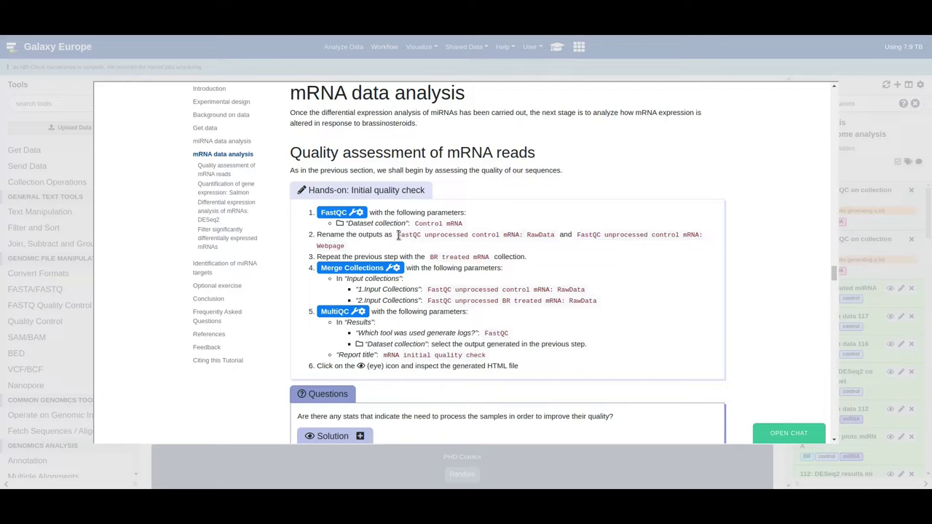
left_click_drag(397, 236, 553, 235)
key("ctrl+c")
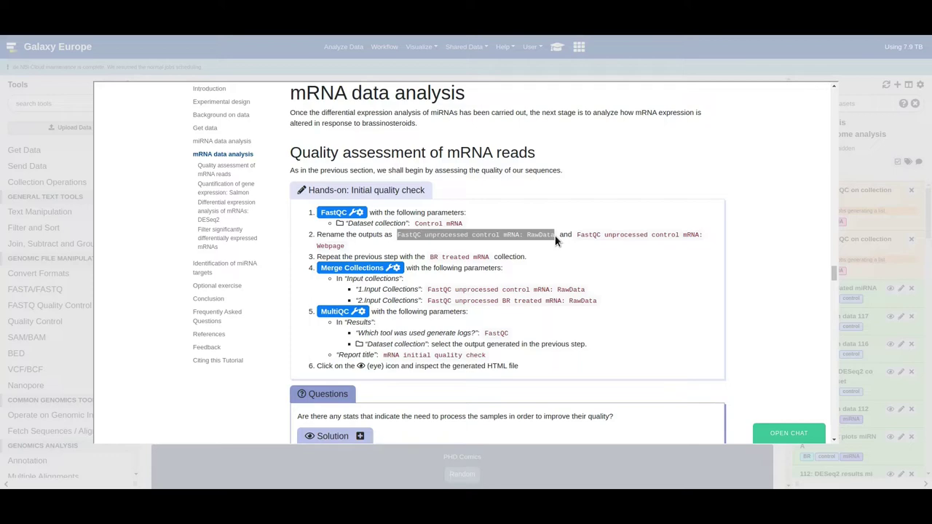
left_click(862, 116)
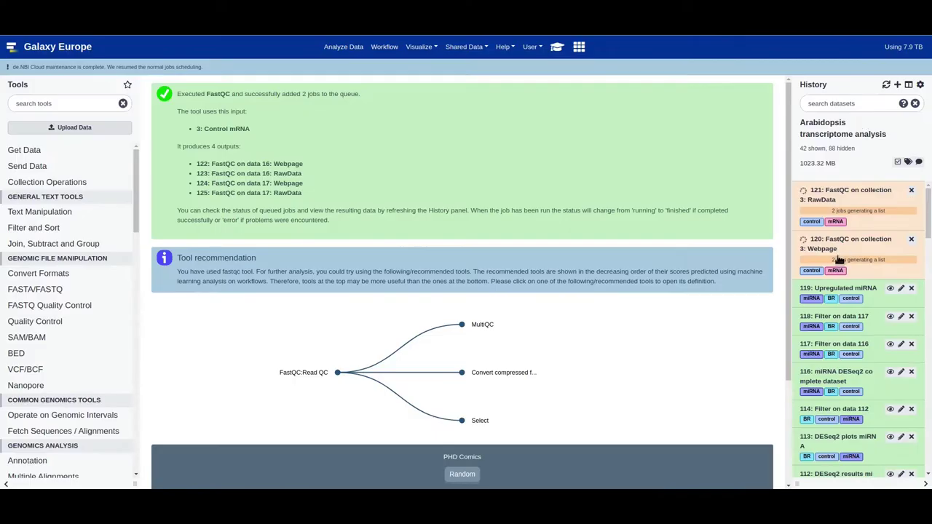
left_click(852, 191)
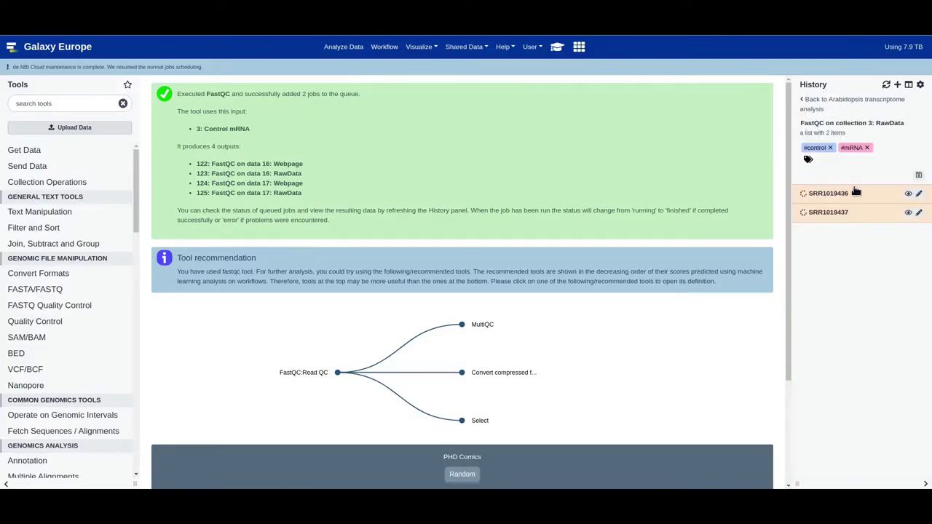
left_click(837, 124)
key("ctrl+v")
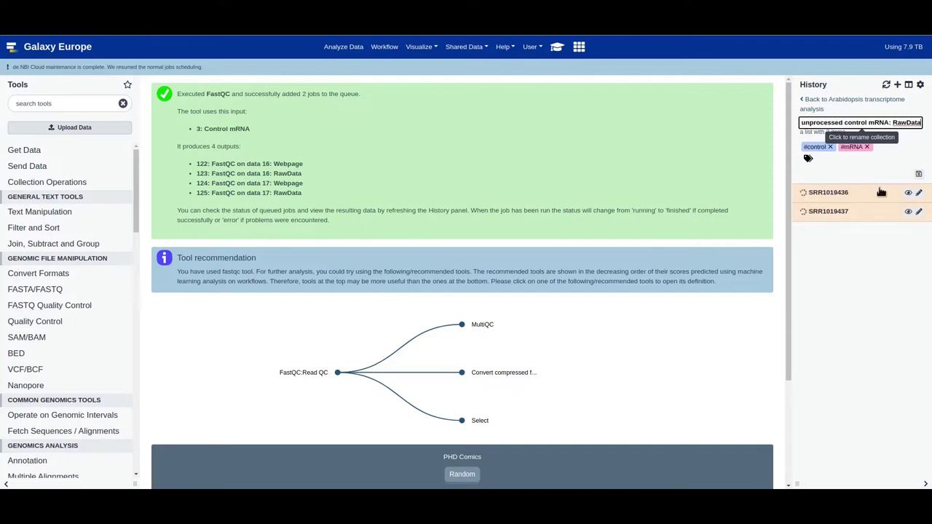
key("Return")
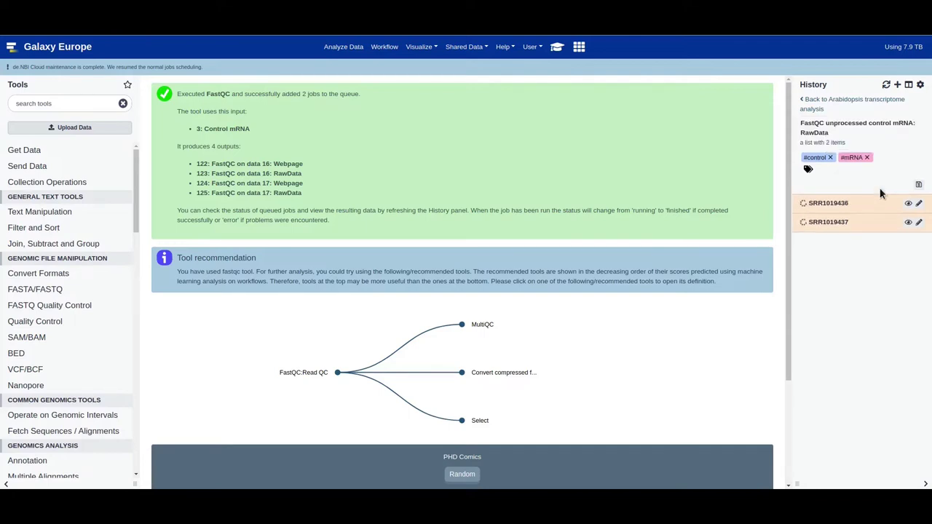
left_click(846, 95)
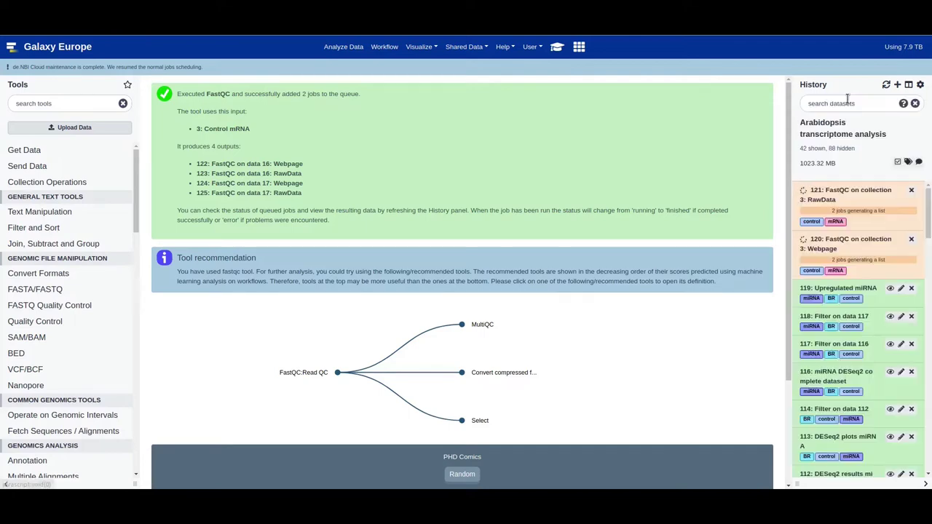
- Rename the FastQC Webpage output collection as "FastQC unprocessed control mRNA: Webpage", copying the name from the tutorial
left_click(557, 52)
left_click_drag(579, 234, 348, 245)
key("ctrl+c")
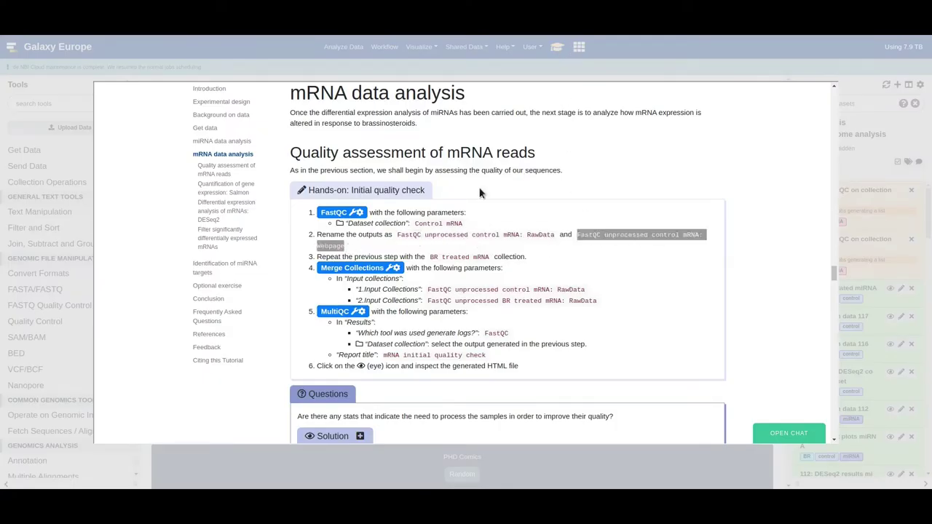
left_click(864, 167)
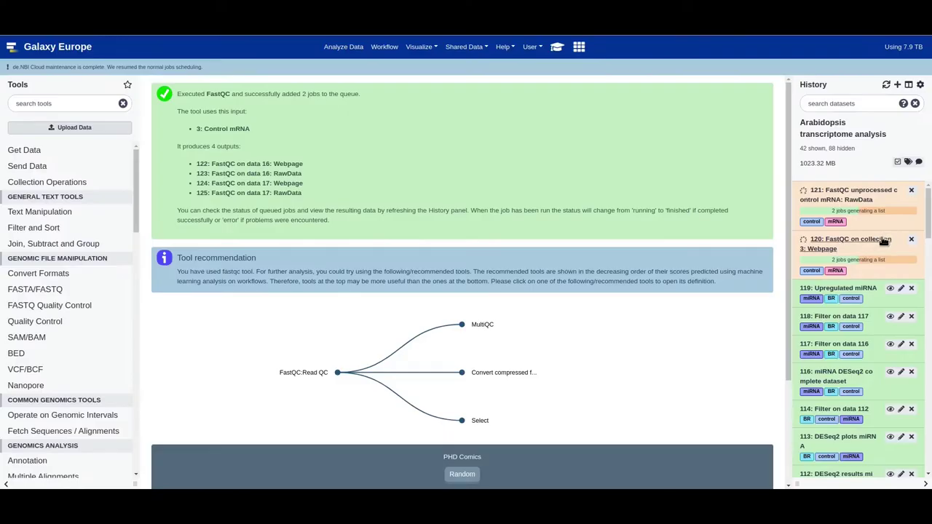
left_click(882, 243)
left_click(873, 122)
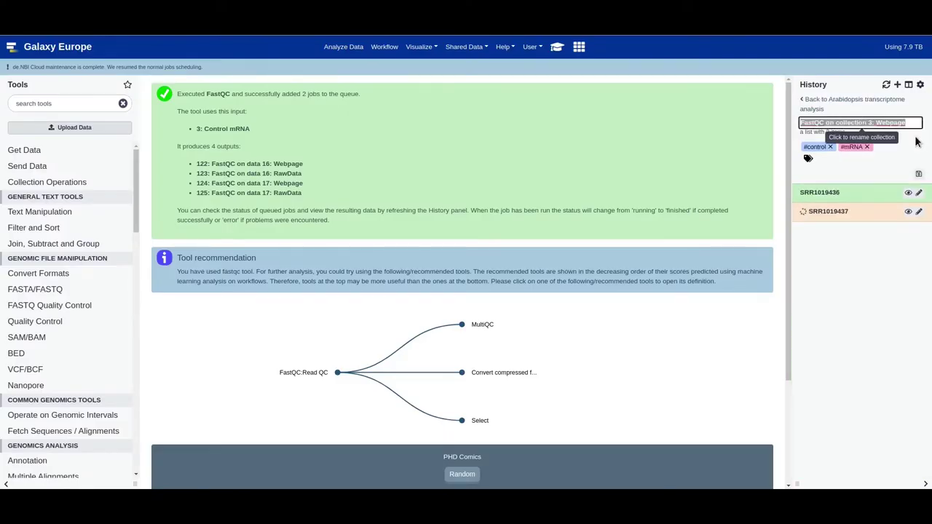
key("ctrl+a")
key("ctrl+v")
key("Return")
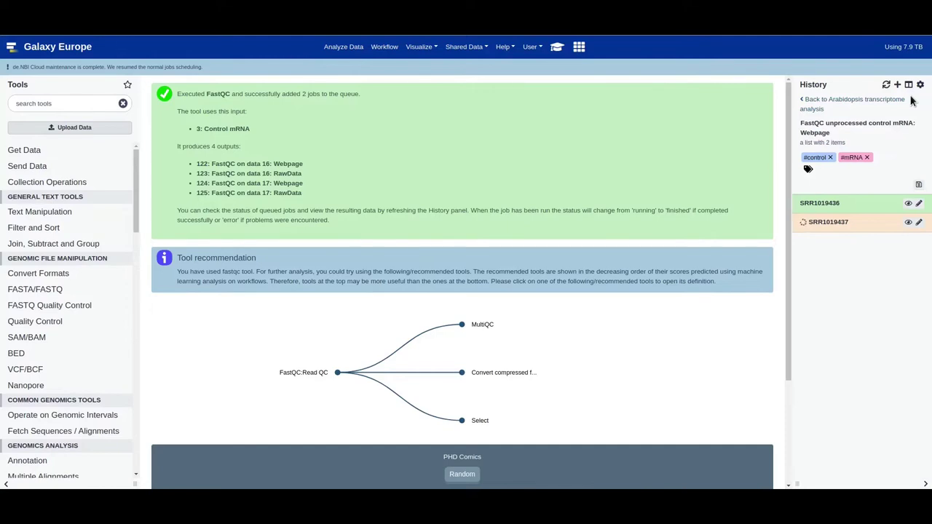
- Look into the renamed FastQC RawData collection of the control mRNA, returning to the history list
left_click(849, 100)
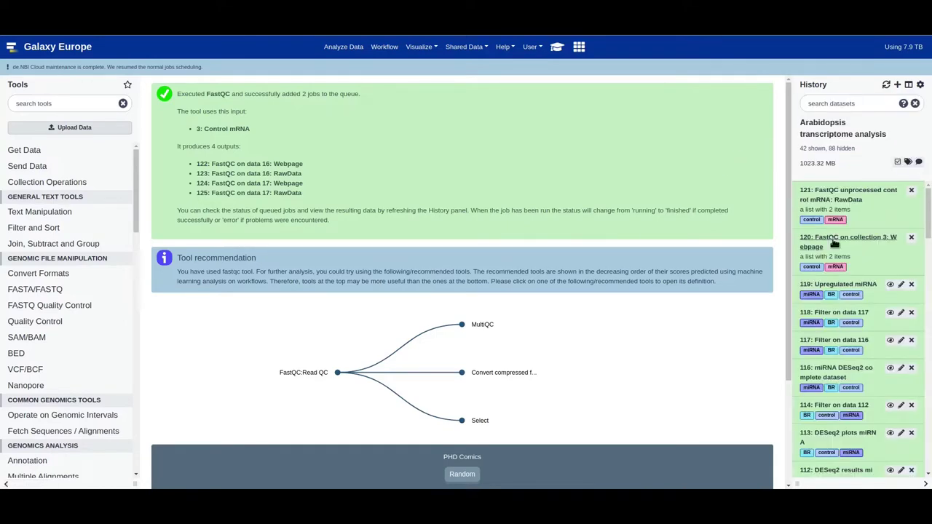
left_click(841, 210)
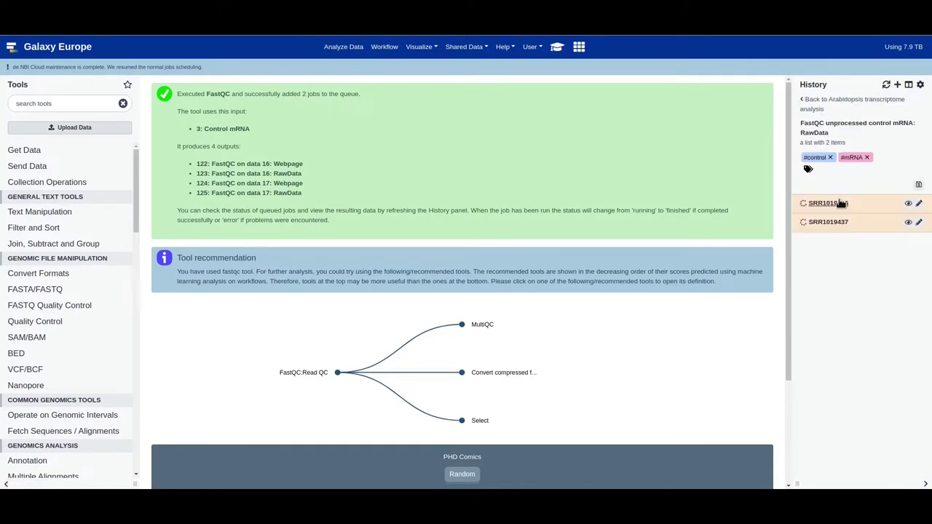
left_click(805, 110)
- Run the tutorial's FastQC tool on the BR treated mRNA dataset collection, keeping the other parameters at their defaults
left_click(557, 48)
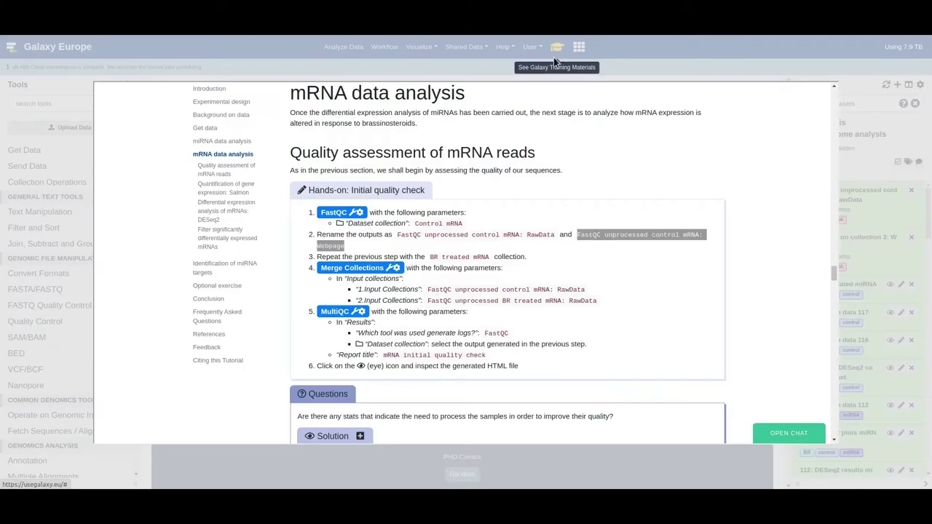
left_click(344, 219)
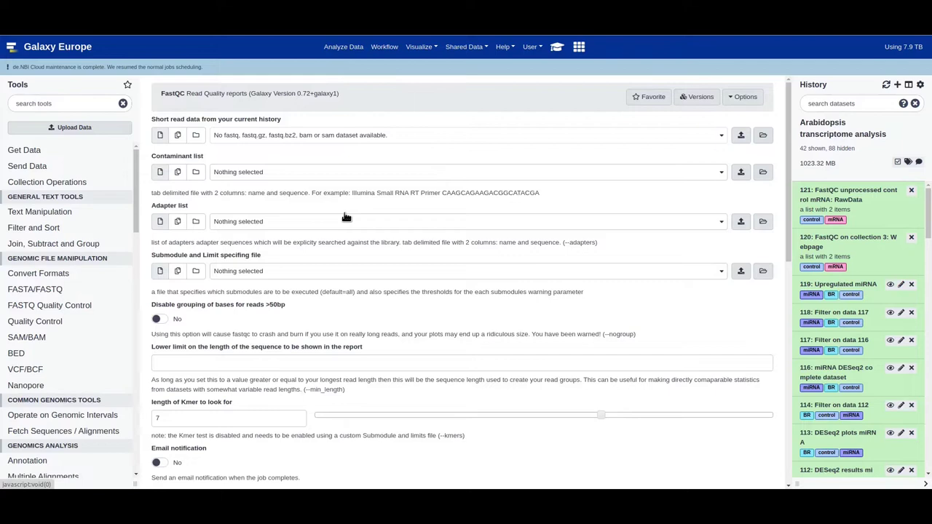
left_click(197, 136)
left_click(340, 136)
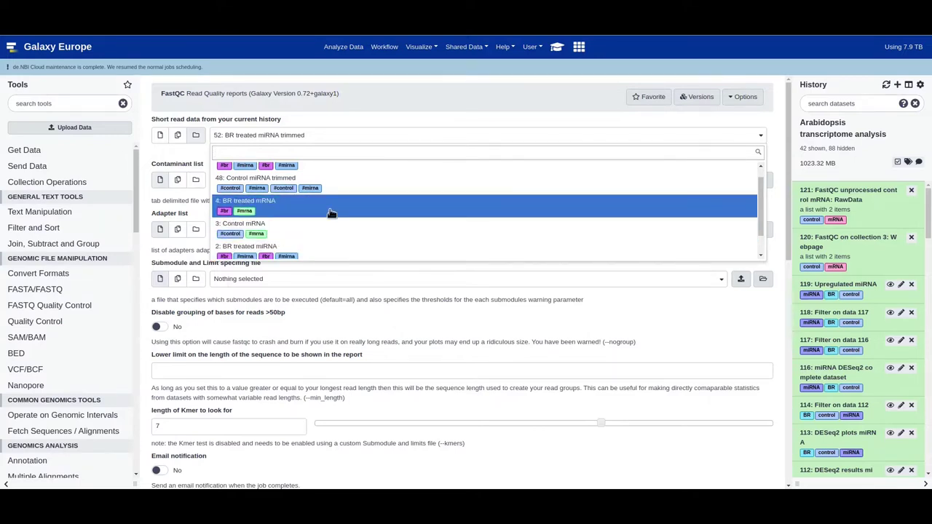
left_click(260, 209)
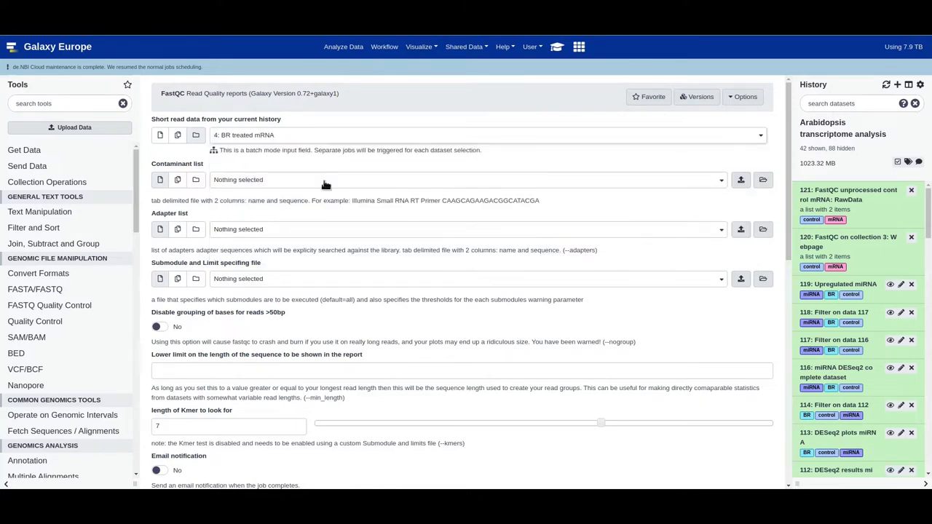
scroll(172, 266, "down", 5)
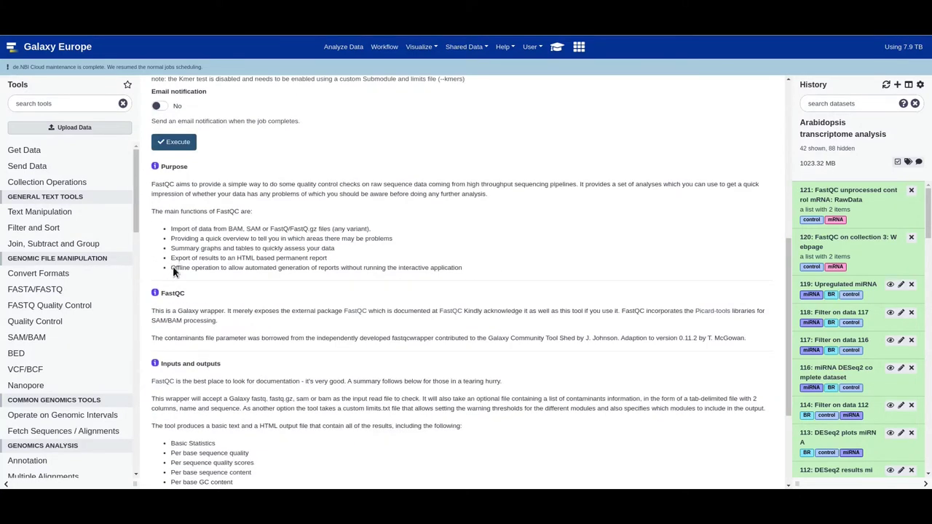
left_click(173, 144)
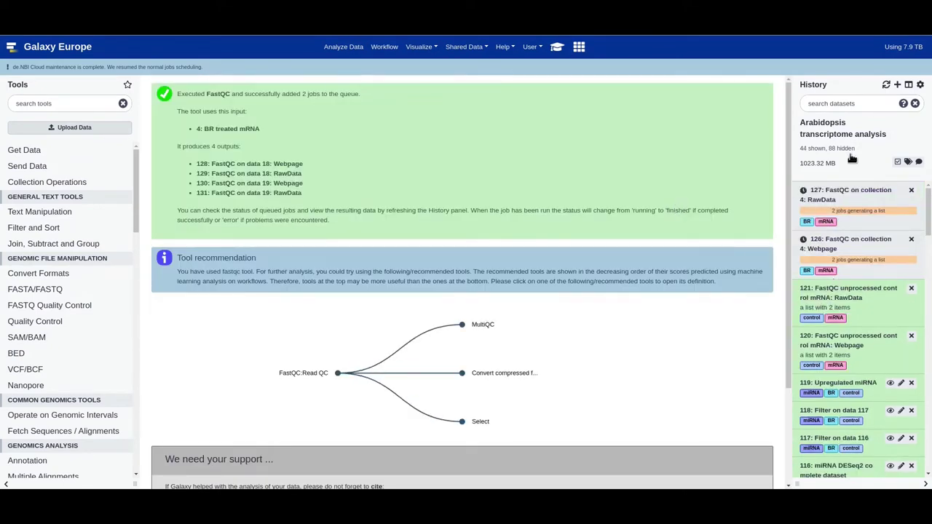
- Rename the new FastQC RawData output collection as "FastQC unprocessed BR treated mRNA: RawData", adapting the control name copied from the tutorial
left_click(557, 46)
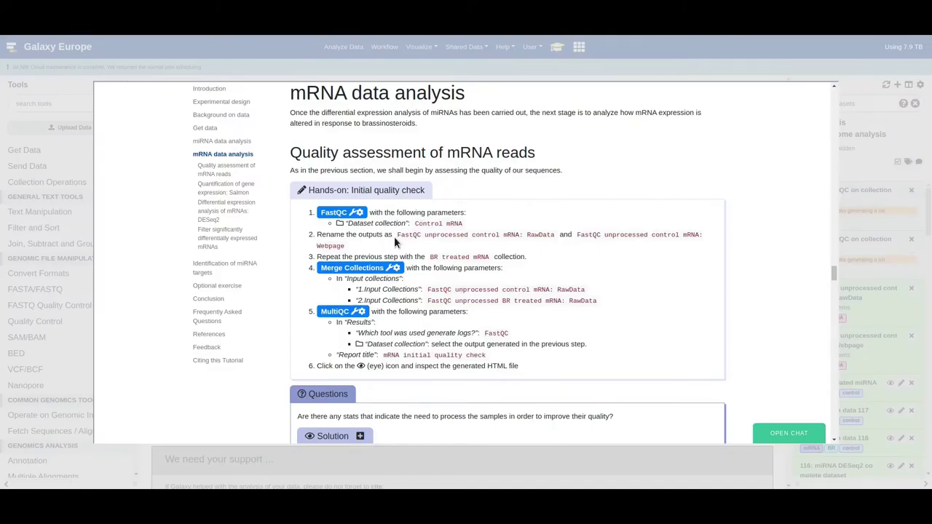
left_click_drag(396, 234, 555, 233)
key("ctrl+c")
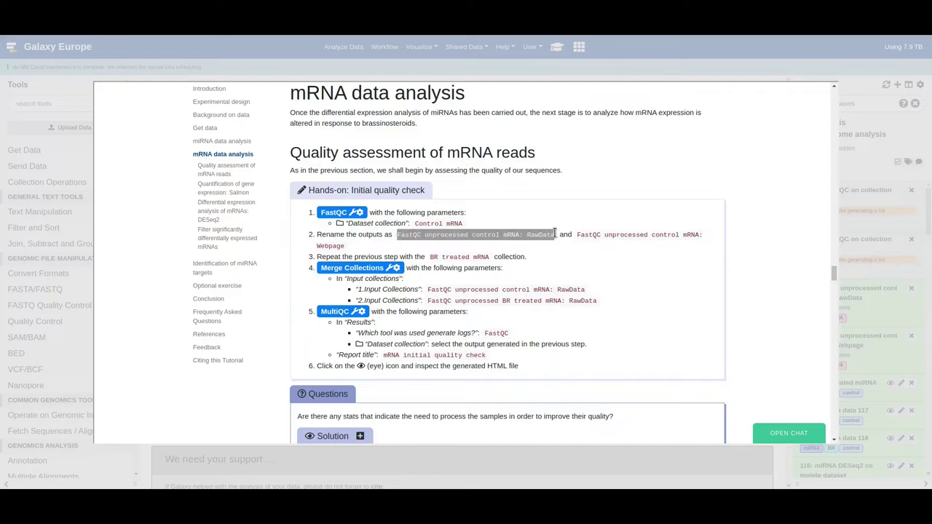
left_click(868, 172)
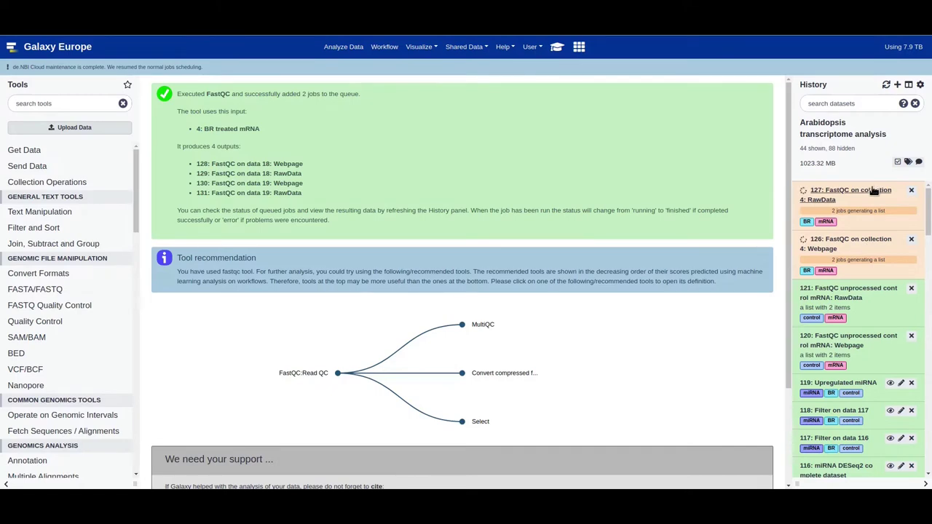
left_click(873, 190)
left_click(853, 125)
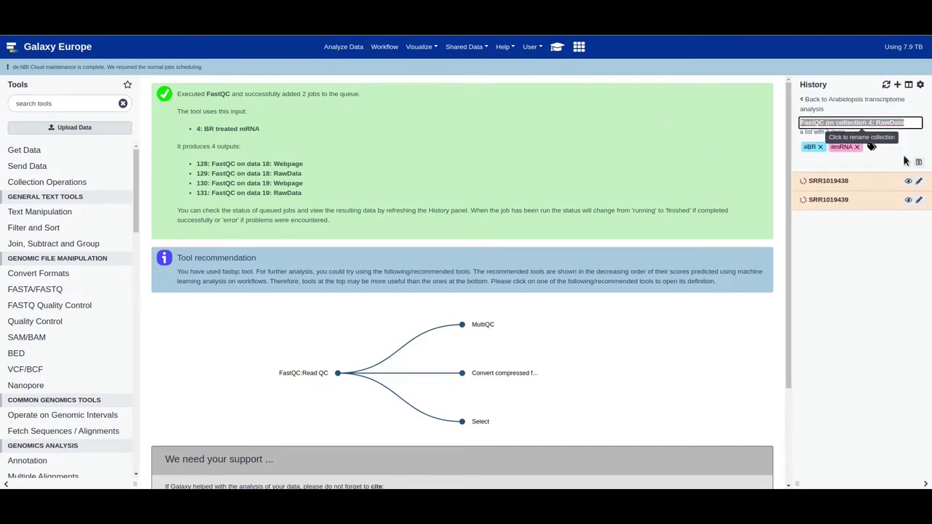
key("ctrl+v")
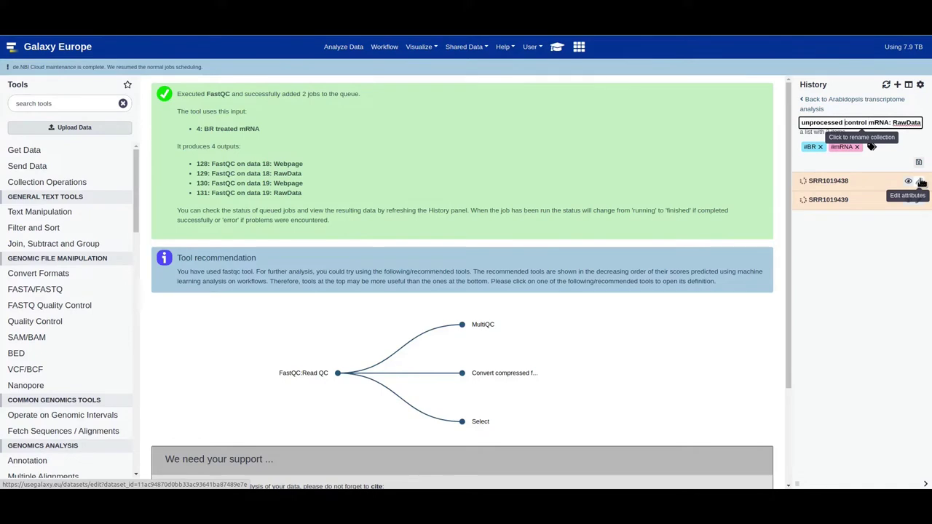
key("ctrl+shift+Right")
type("BR ")
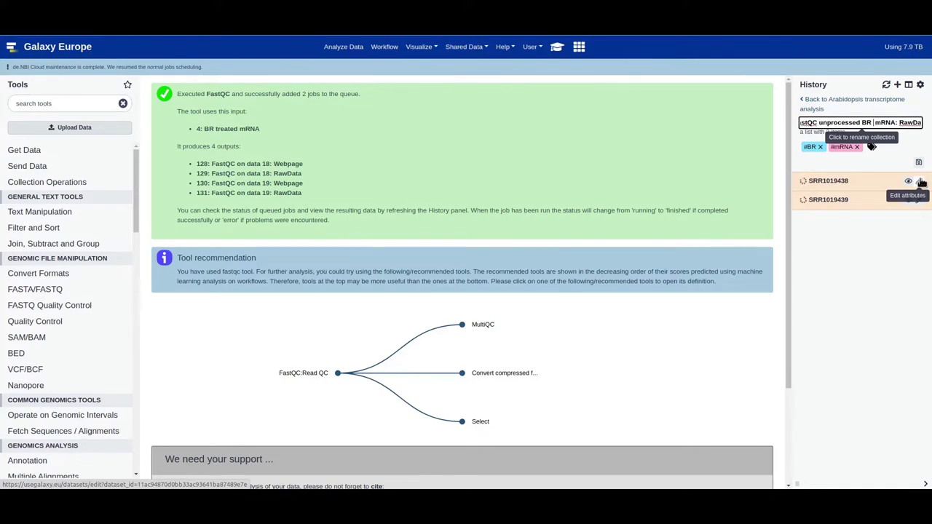
type("treated")
key("ctrl+a")
key("Return")
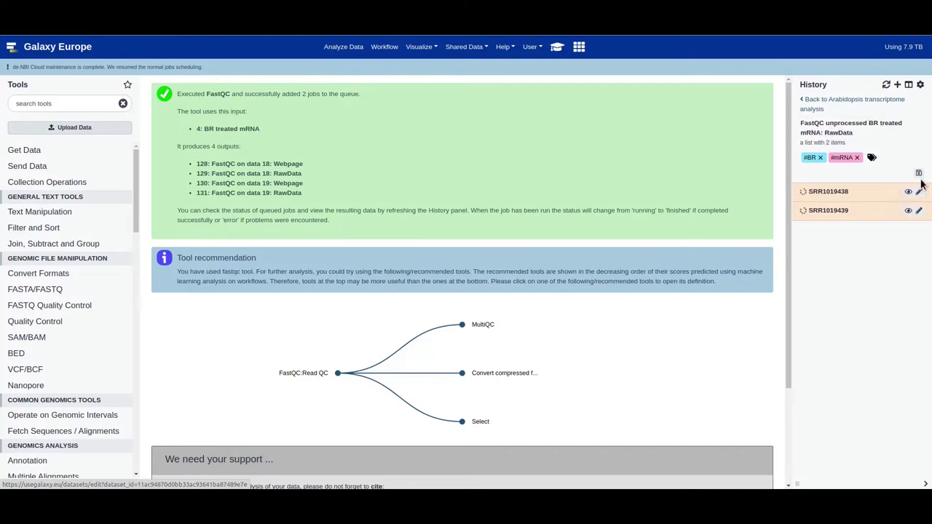
- Rename the new FastQC Webpage output collection as "FastQC unprocessed BR treated mRNA: Webpage", reusing the RawData collection's name
left_click(851, 125)
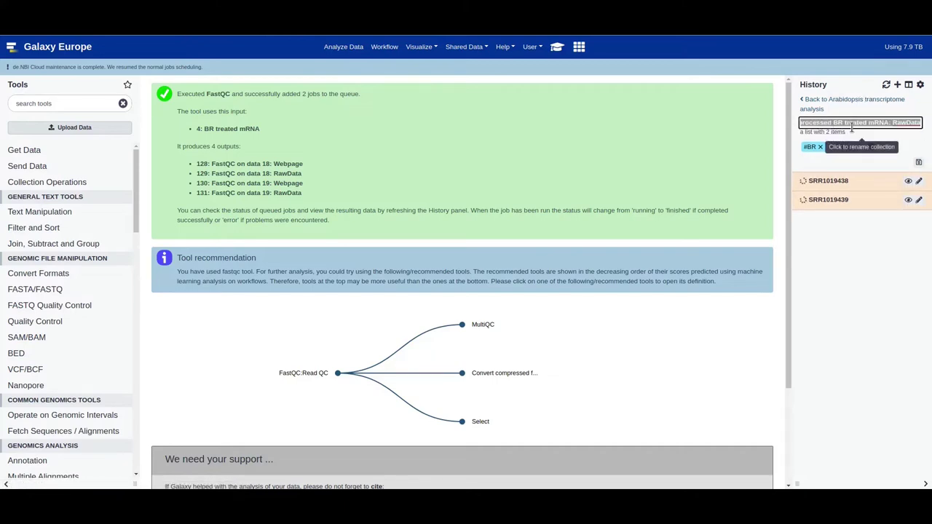
left_click(843, 103)
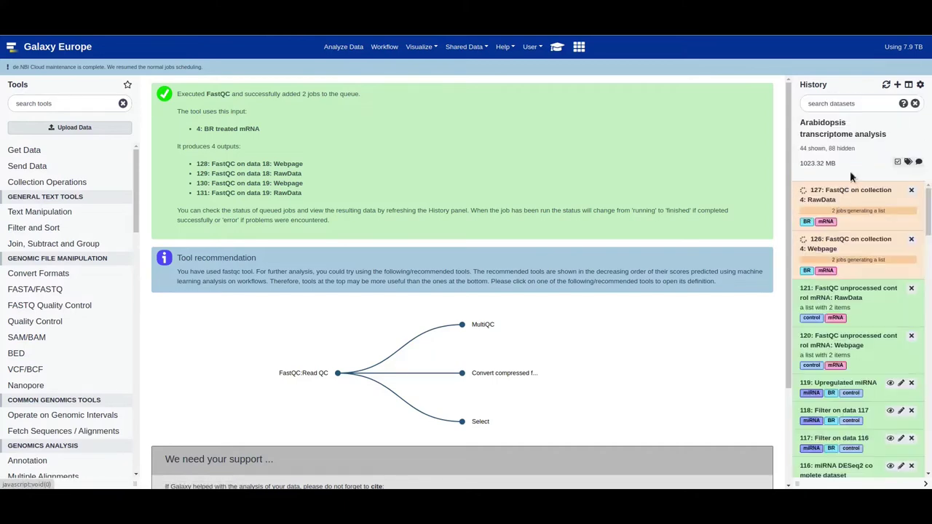
left_click(834, 242)
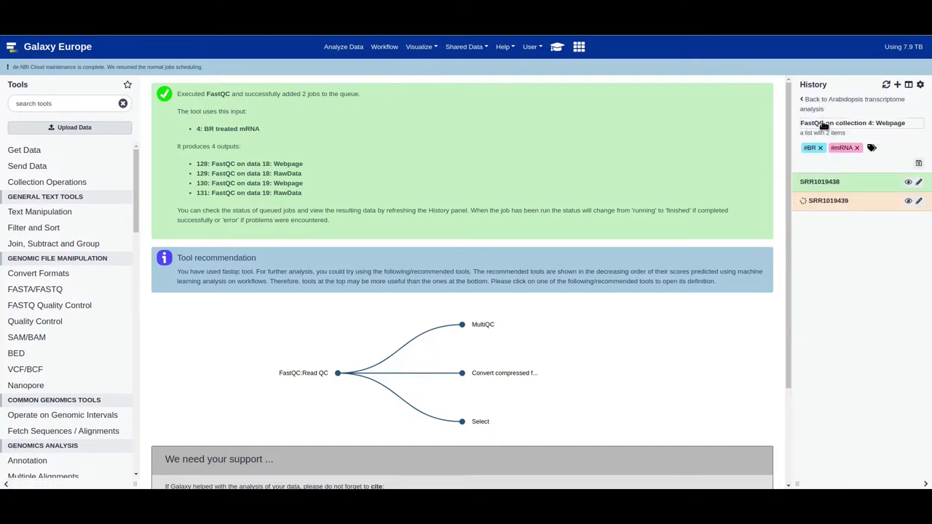
left_click(824, 125)
key("ctrl+v")
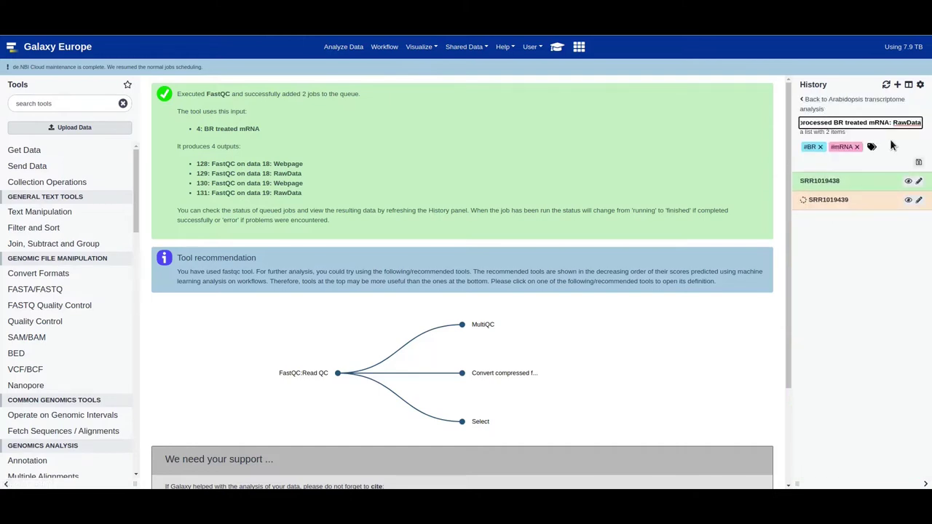
key("ctrl+shift+Left")
type("We")
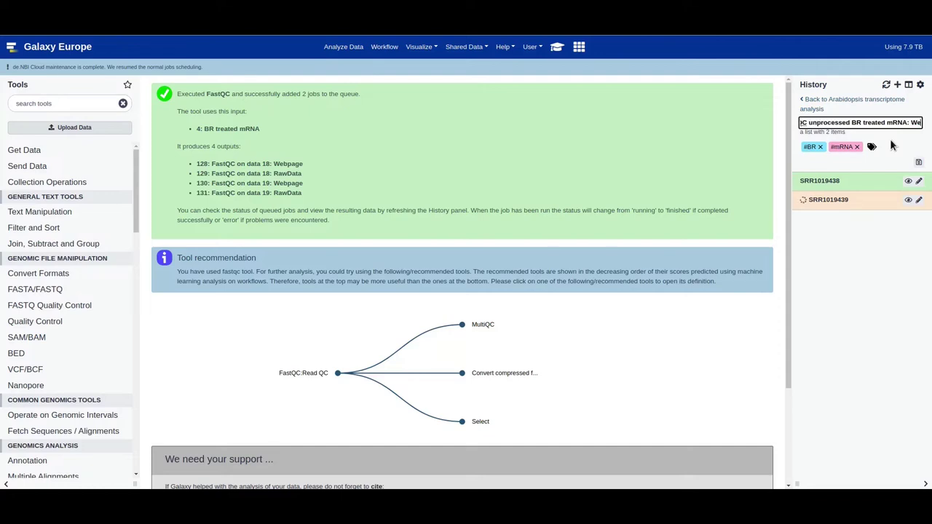
type("bpage")
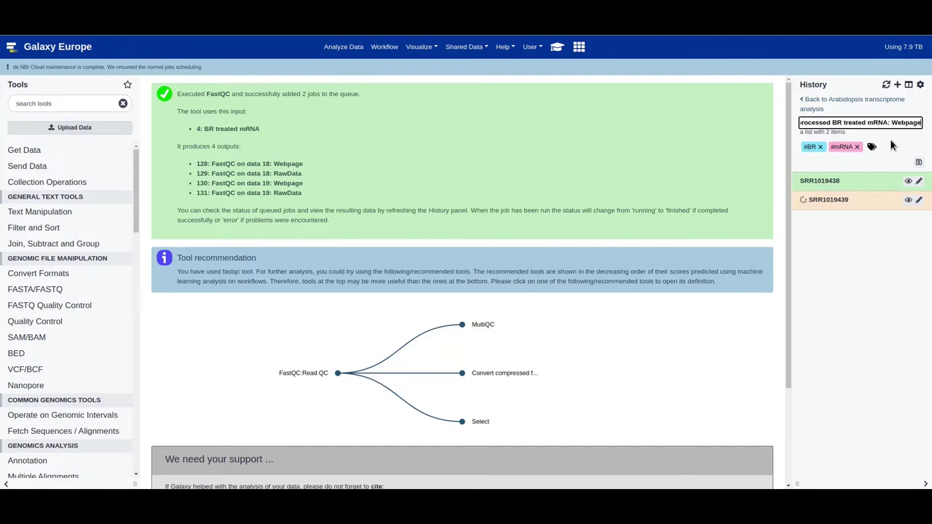
key("Return")
left_click(835, 100)
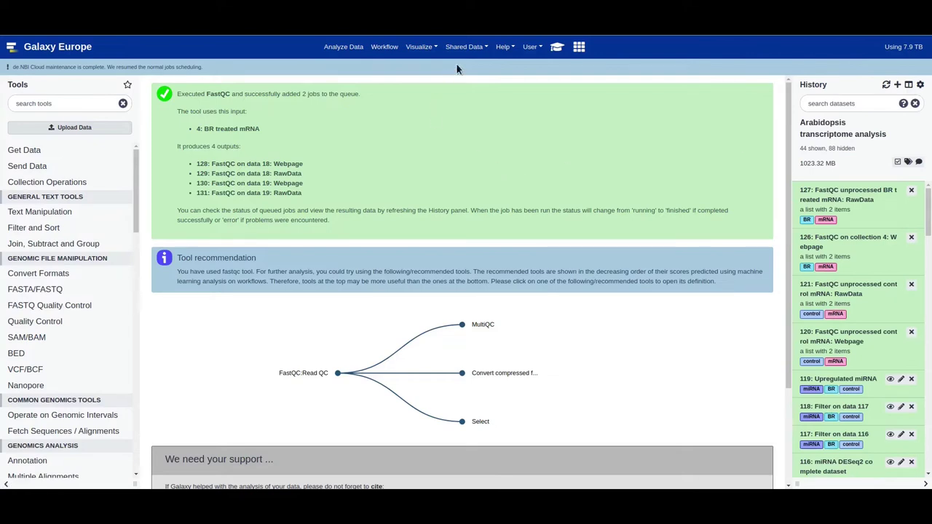
- Run the tutorial's Merge Collections tool with the unprocessed control mRNA RawData collection as first input and the BR treated mRNA RawData collection as second
left_click(556, 48)
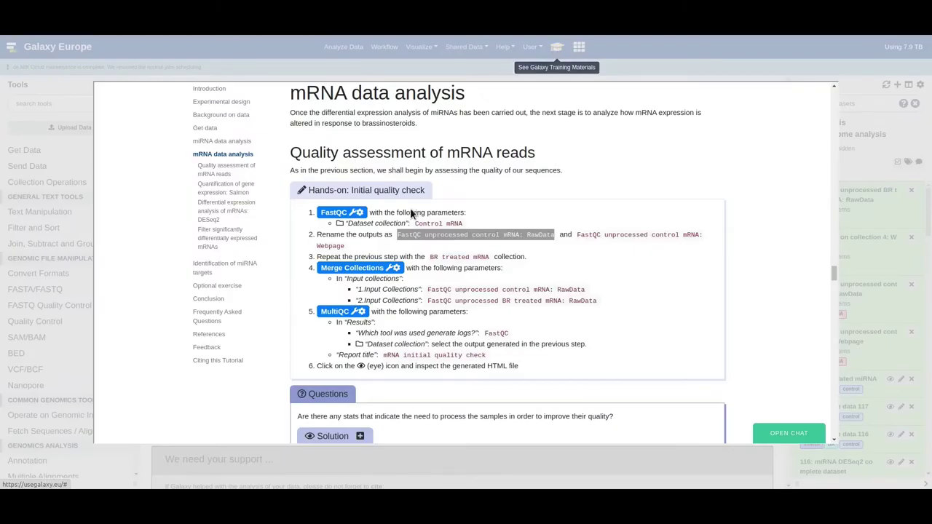
left_click(353, 273)
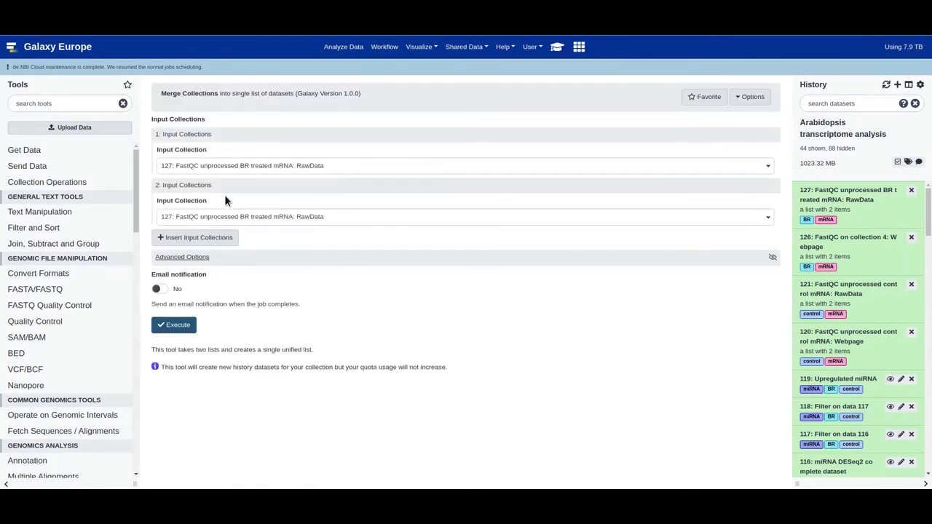
left_click(210, 167)
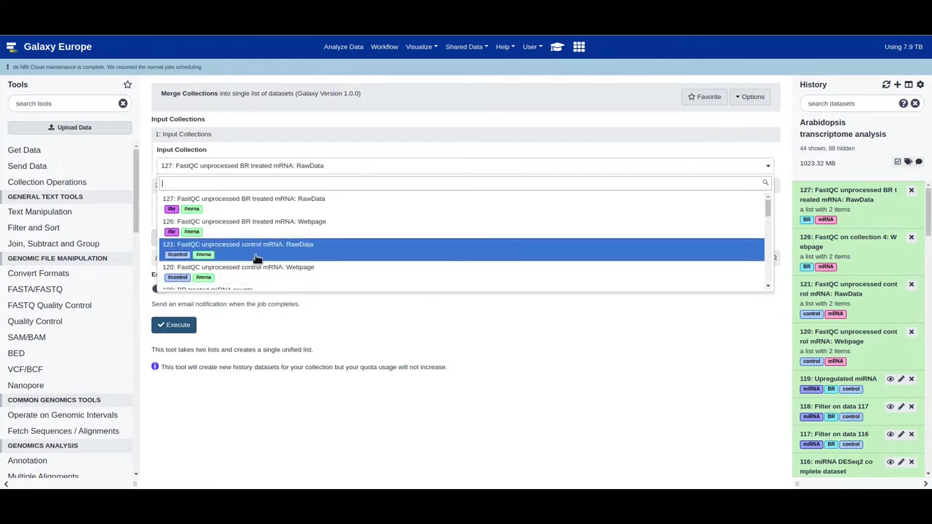
left_click(305, 249)
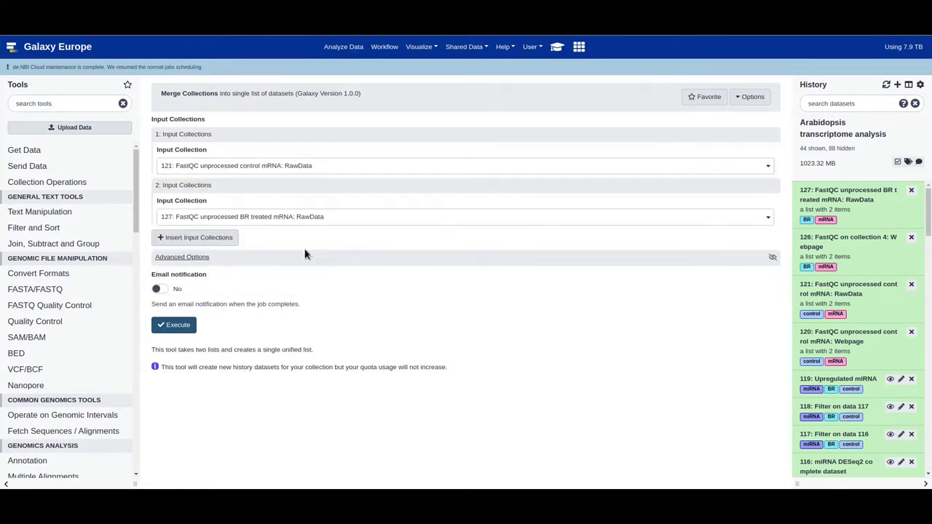
left_click(248, 217)
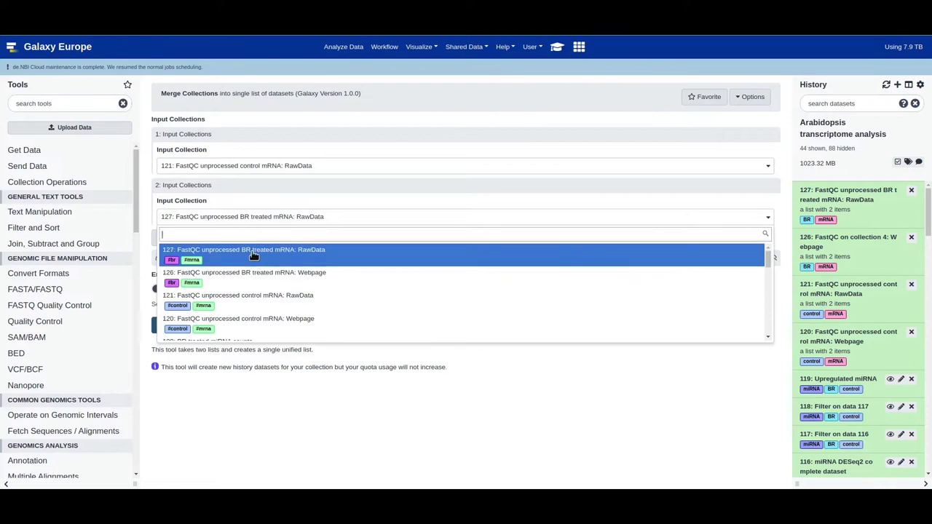
left_click(252, 253)
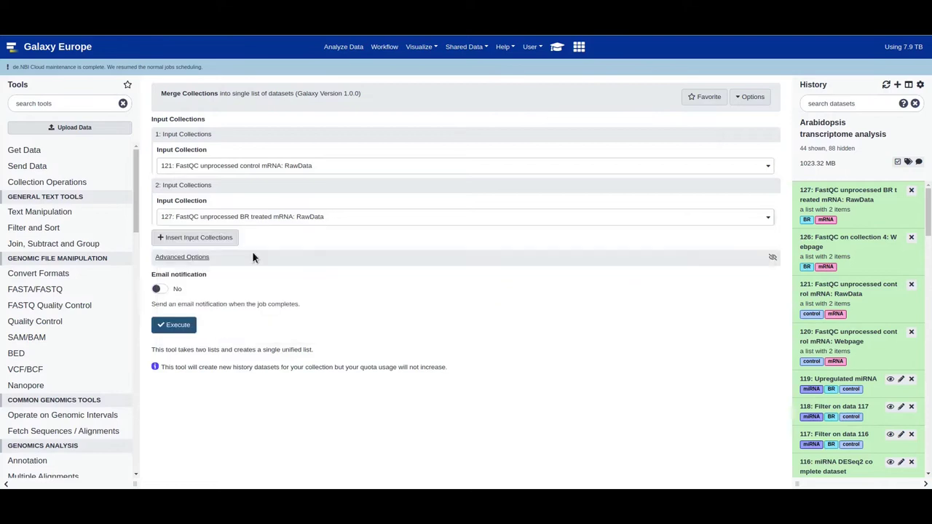
left_click(180, 325)
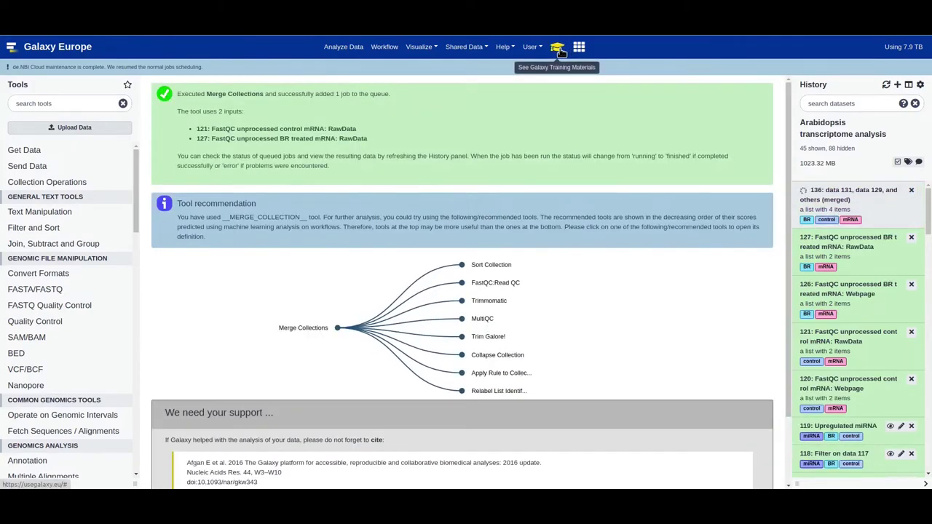
- Open MultiQC from the tutorial and set FastQC as the log-generating tool, with the merged dataset collection as its raw data output
left_click(558, 49)
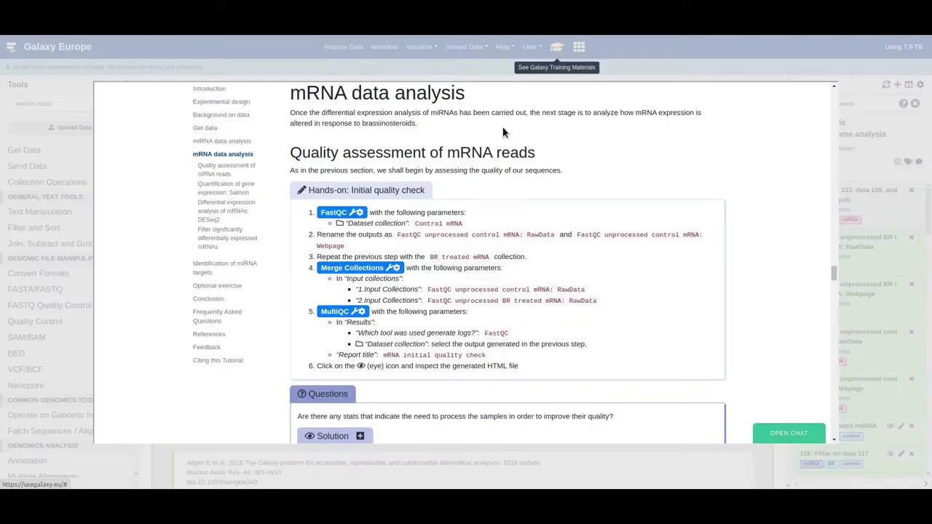
left_click(345, 313)
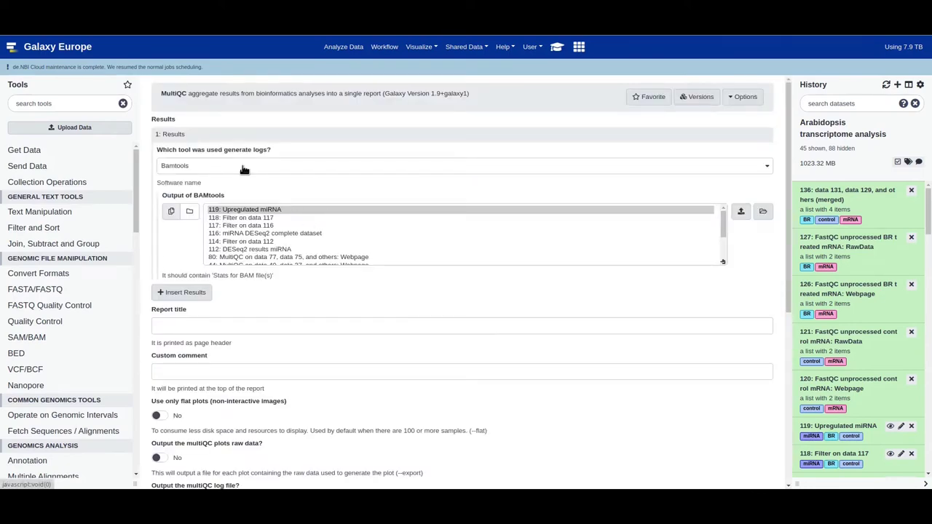
left_click(243, 167)
scroll(243, 227, "down", 3)
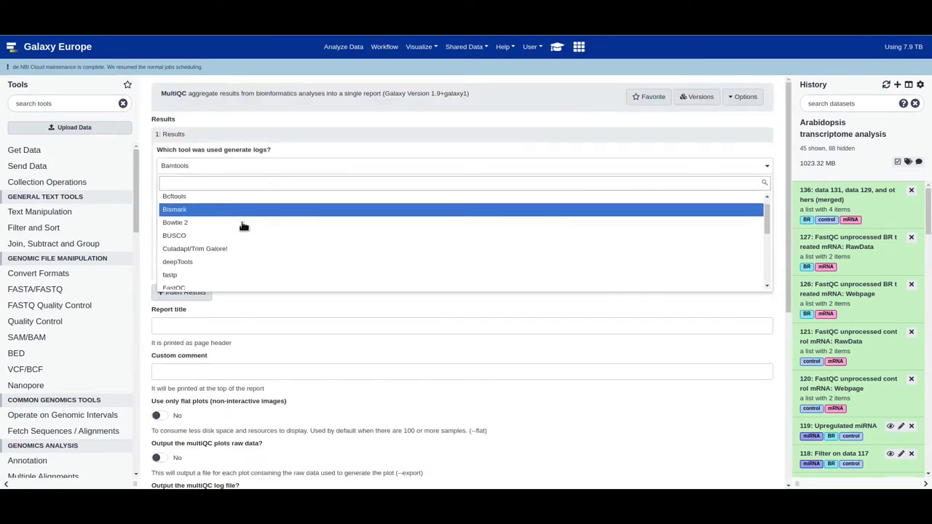
left_click(188, 250)
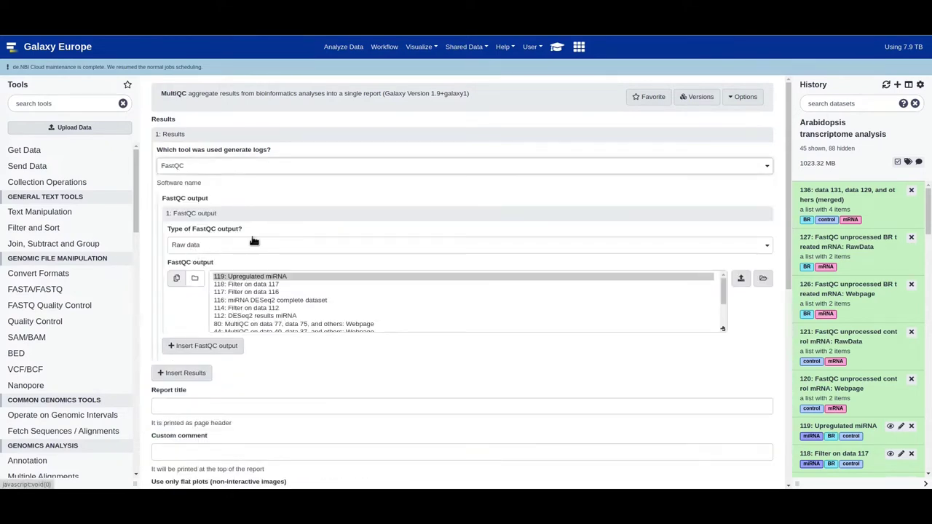
left_click(196, 280)
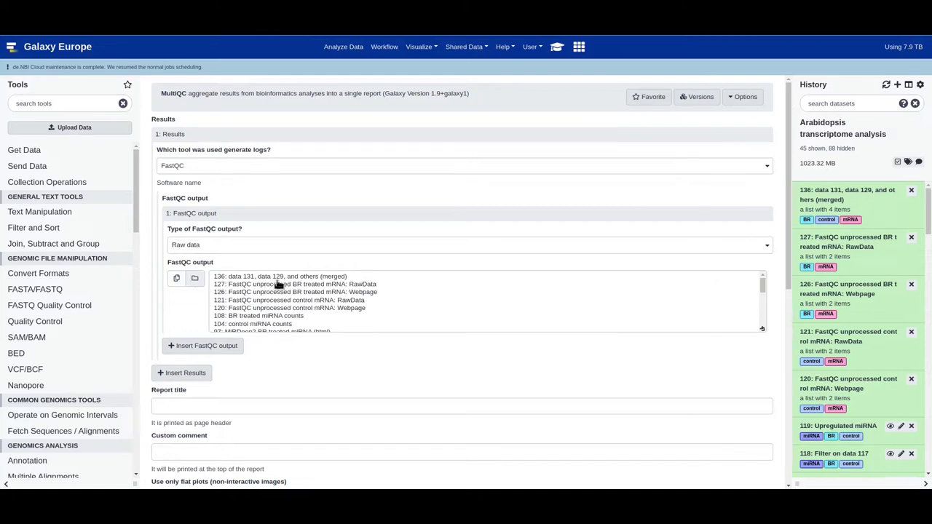
left_click(277, 277)
scroll(423, 374, "down", 2)
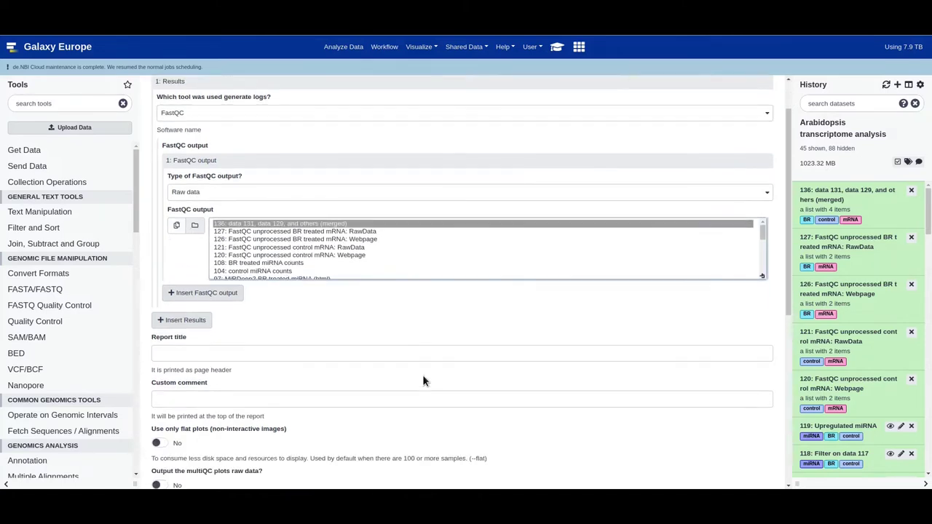
- Copy the report title "mRNA initial quality check" from the tutorial's MultiQC parameters and return to the MultiQC form
left_click(557, 47)
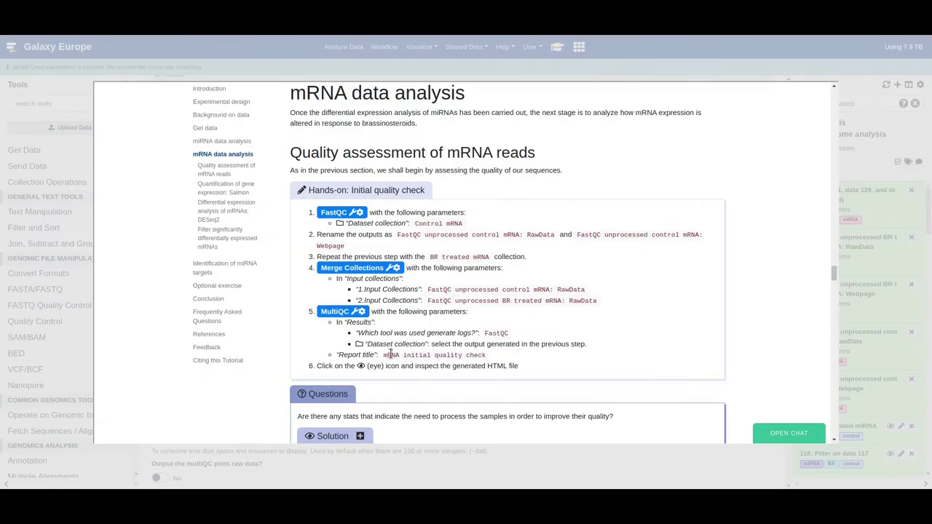
left_click_drag(382, 355, 506, 361)
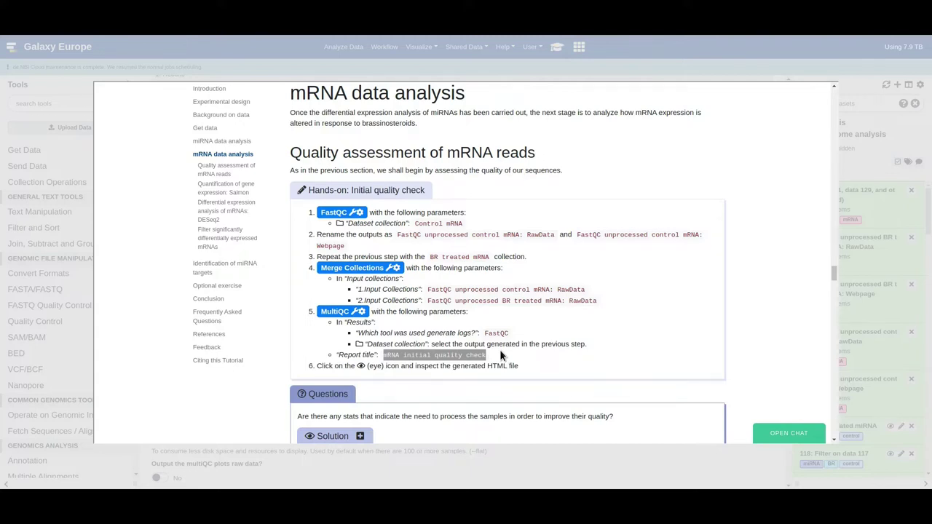
left_click(886, 149)
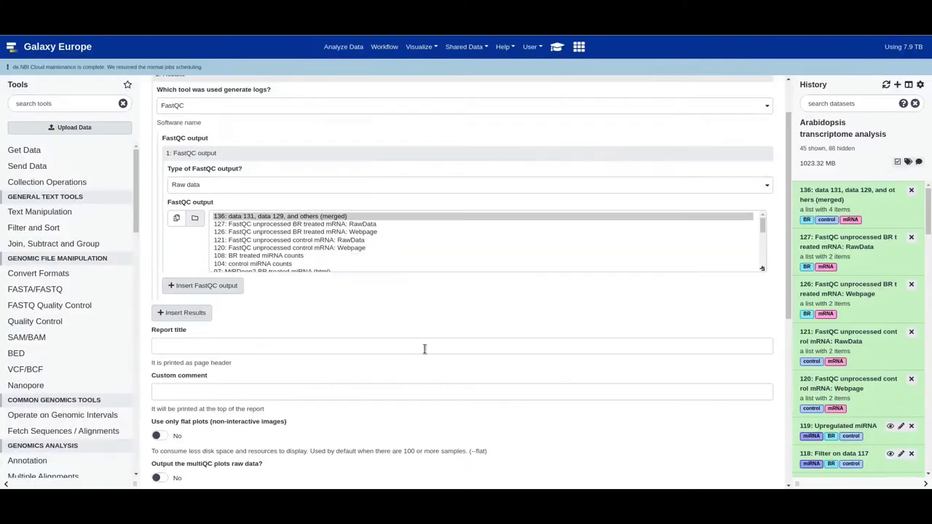
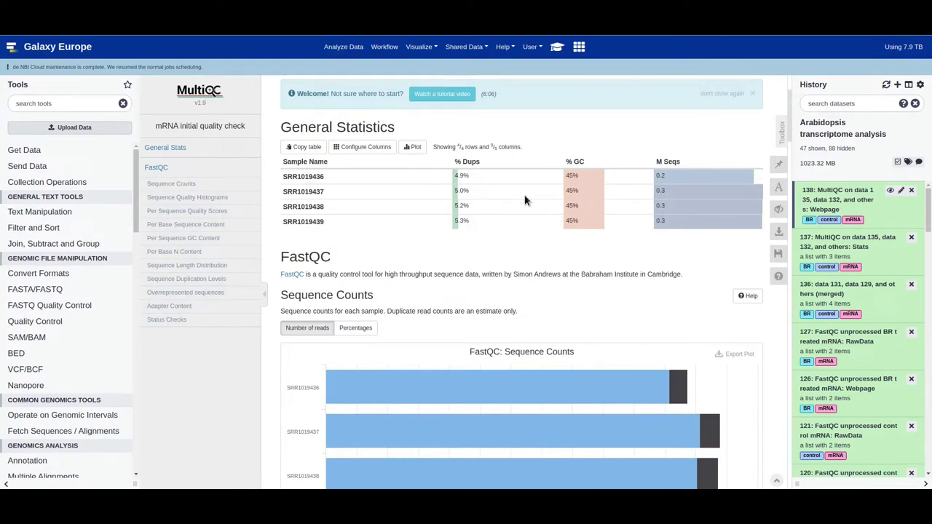
- Examine the general statistics, sequence counts and mean quality scores in the MultiQC report for the mRNA reads
scroll(709, 192, "down", 3)
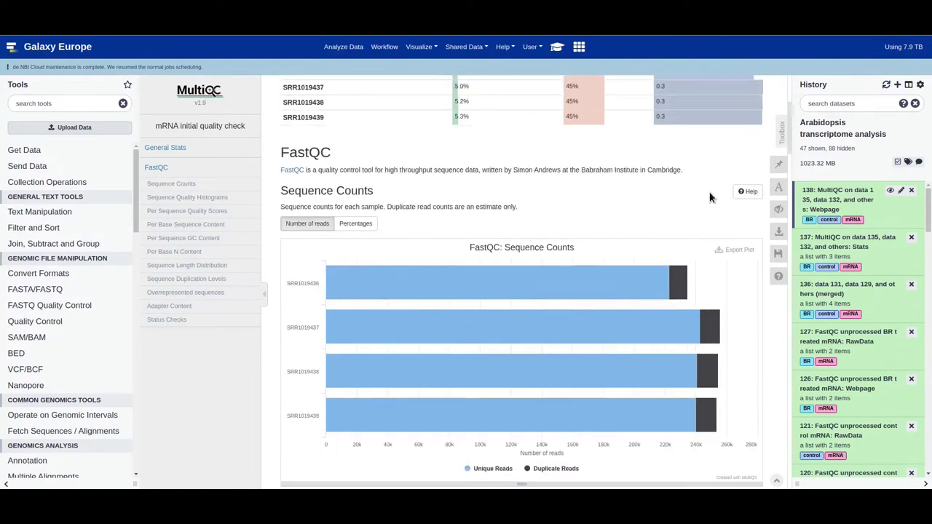
scroll(709, 197, "up", 4)
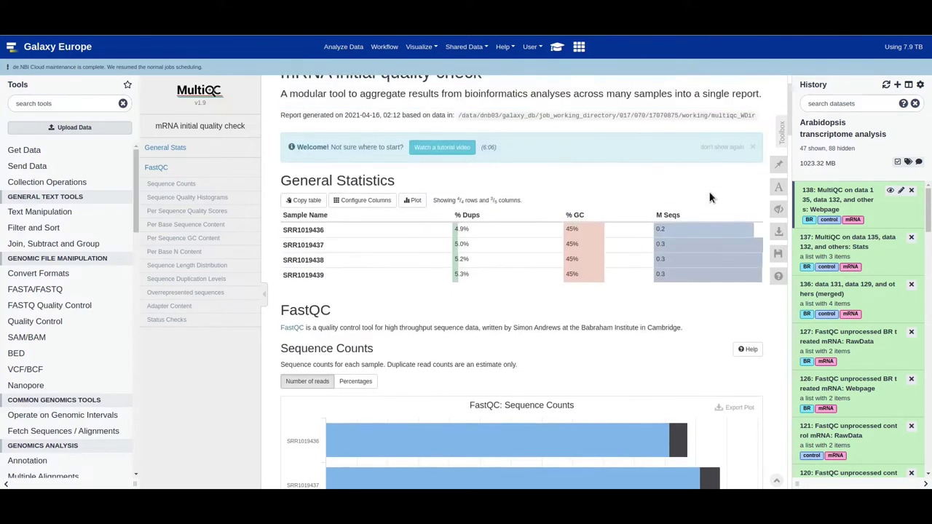
scroll(684, 187, "down", 2)
scroll(685, 192, "down", 1)
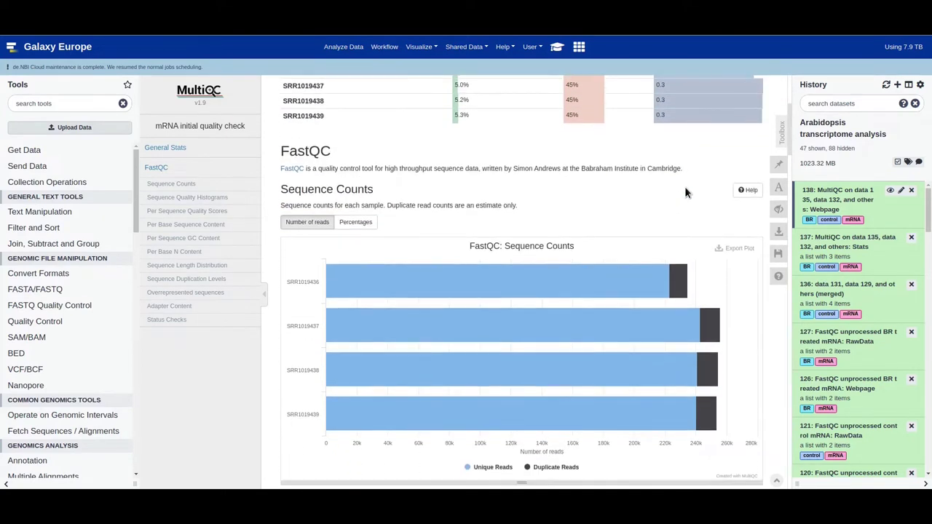
scroll(684, 192, "down", 2)
scroll(684, 193, "down", 2)
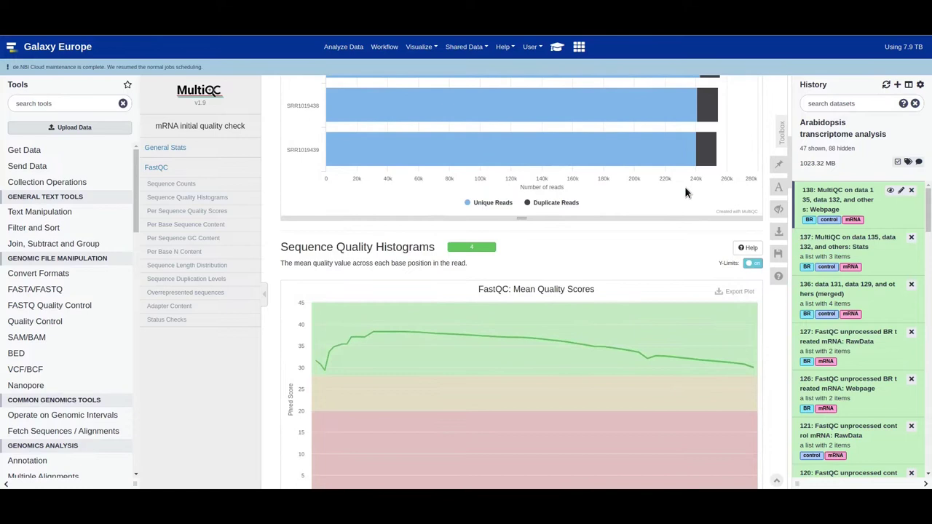
scroll(684, 186, "up", 6)
scroll(684, 186, "down", 4)
scroll(684, 186, "down", 4)
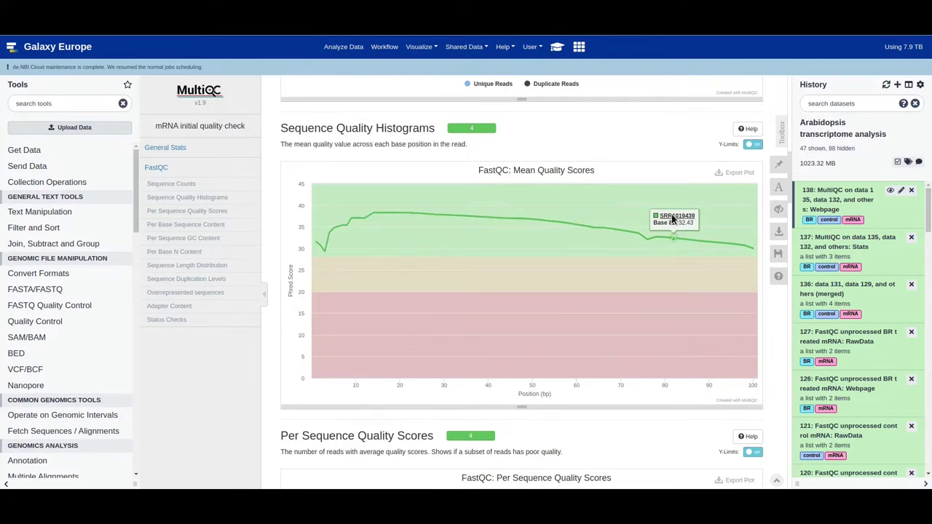
- Inspect the report's remaining FastQC sections, from per sequence quality and GC content through duplication levels, adapter content and status checks
scroll(718, 214, "down", 3)
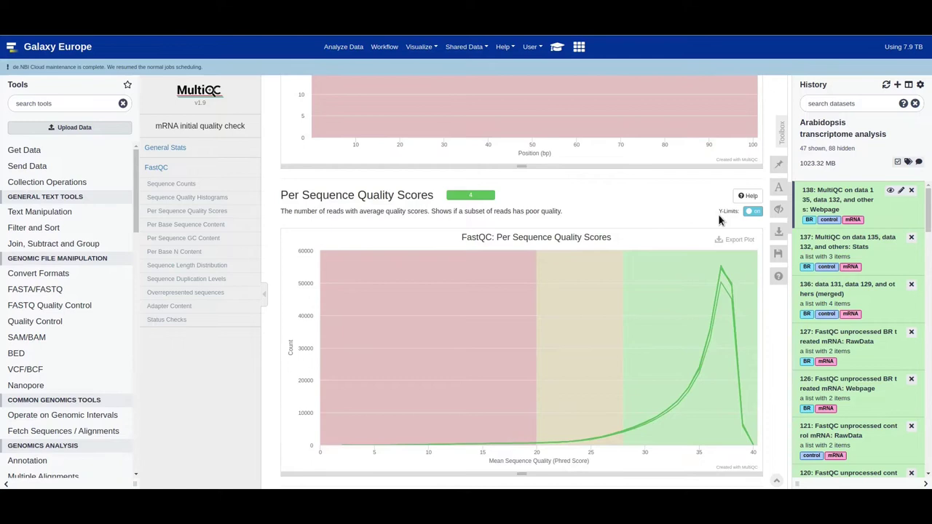
scroll(572, 234, "down", 2)
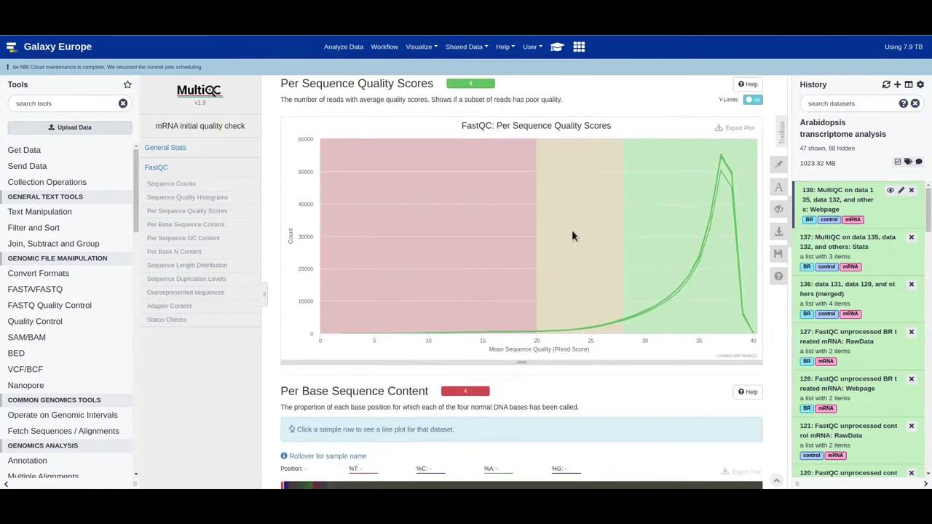
scroll(572, 235, "down", 7)
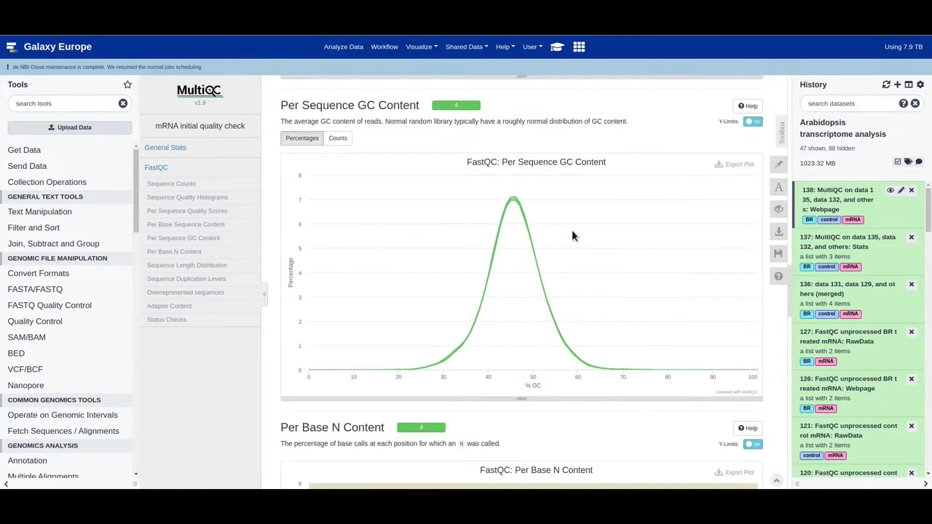
scroll(572, 235, "down", 5)
scroll(571, 235, "down", 3)
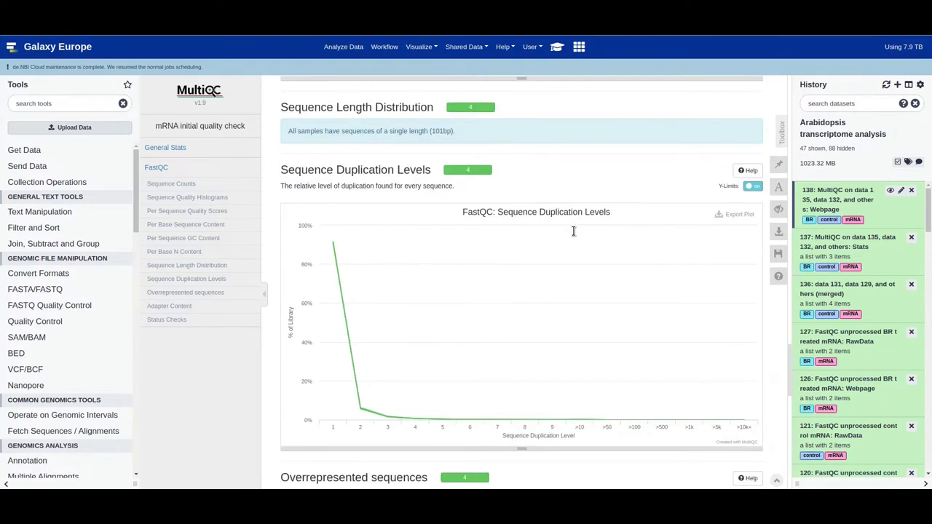
scroll(573, 233, "down", 3)
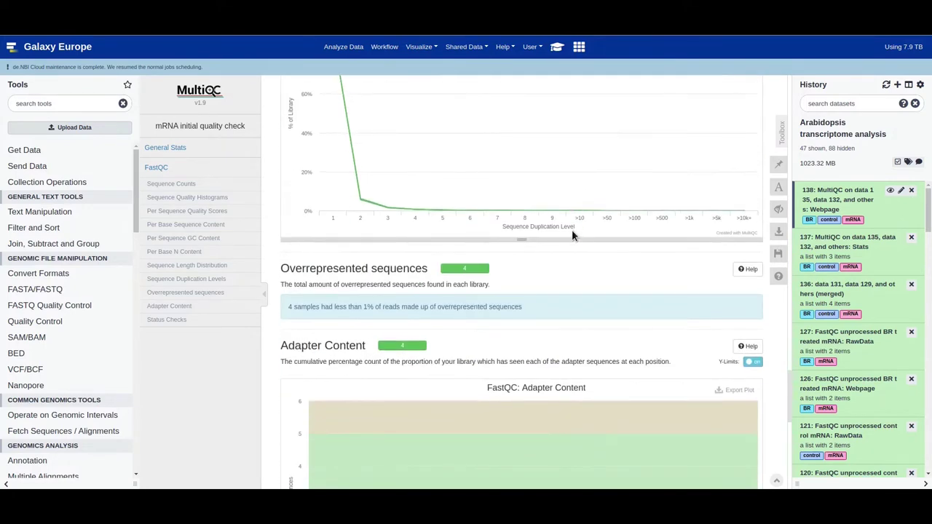
scroll(572, 235, "down", 3)
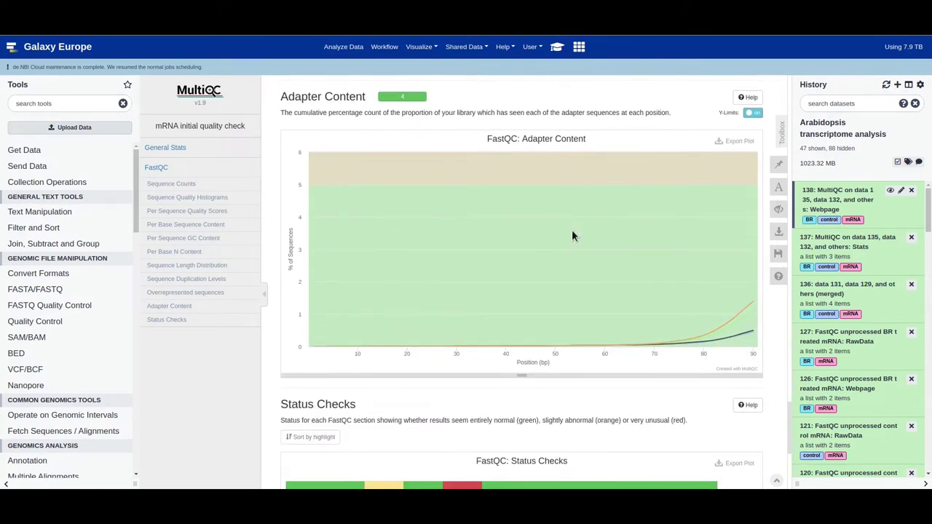
mouse_move(726, 321)
scroll(629, 401, "down", 5)
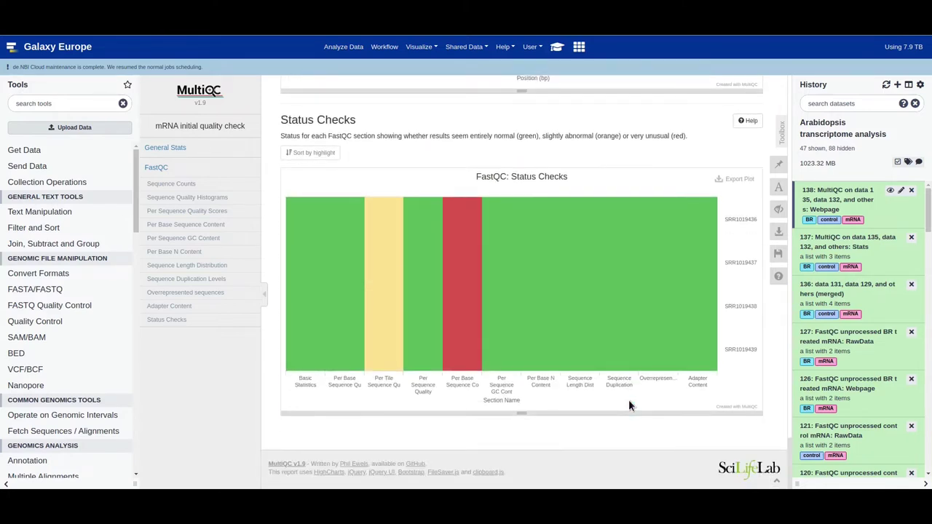
scroll(725, 386, "up", 10)
scroll(699, 376, "up", 10)
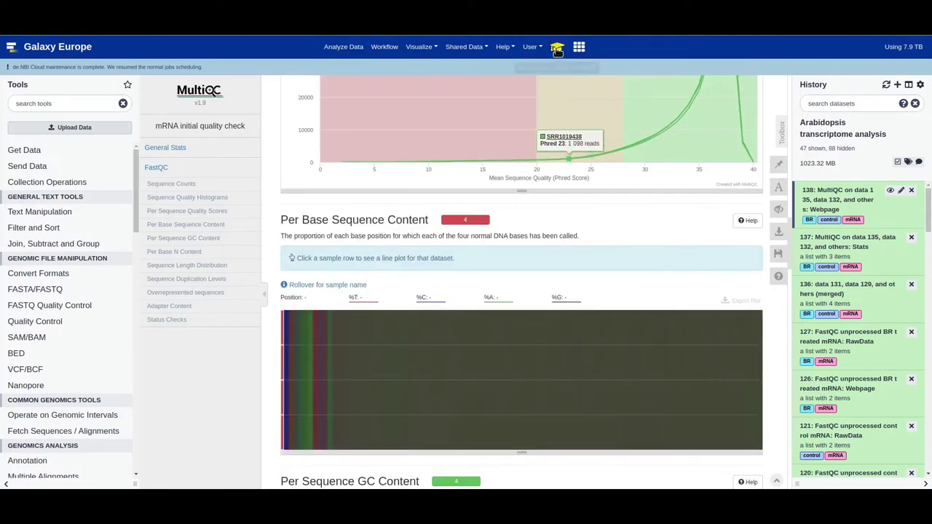
- Read the tutorial's comment on adapter trimming, its Salmon introduction and the hands-on parameters for quantifying gene expression
left_click(556, 48)
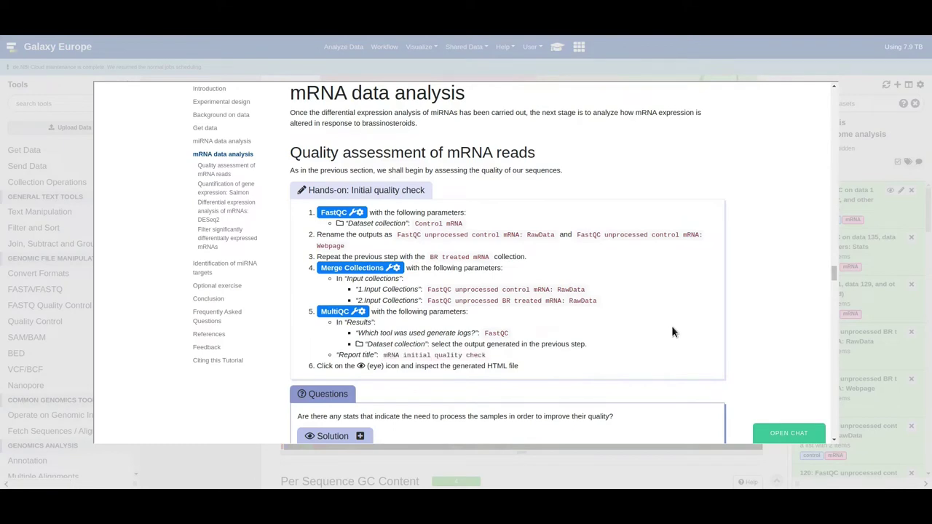
scroll(672, 329, "down", 3)
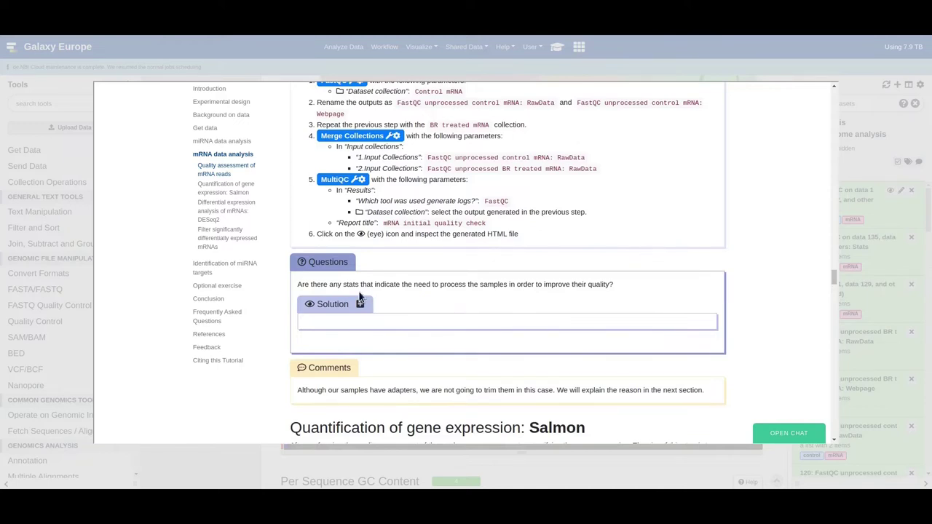
scroll(565, 340, "down", 2)
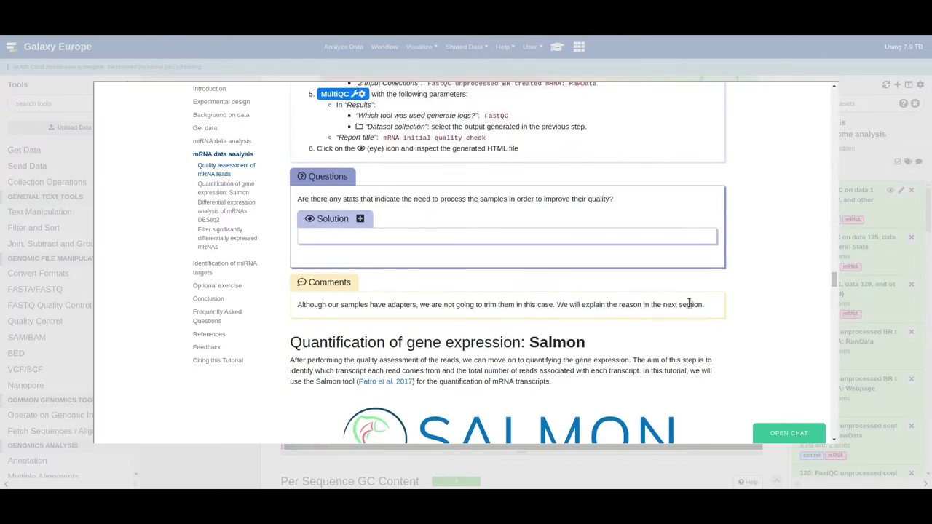
scroll(747, 300, "down", 2)
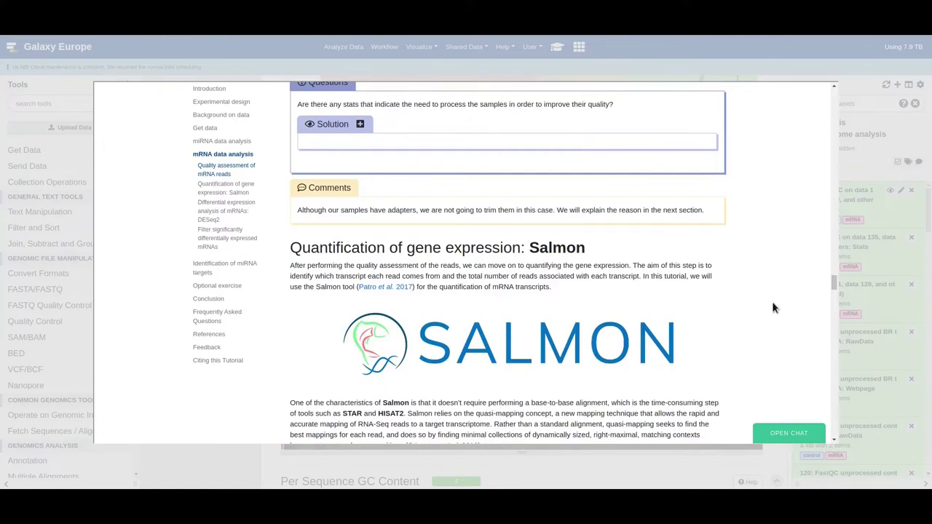
scroll(773, 307, "down", 5)
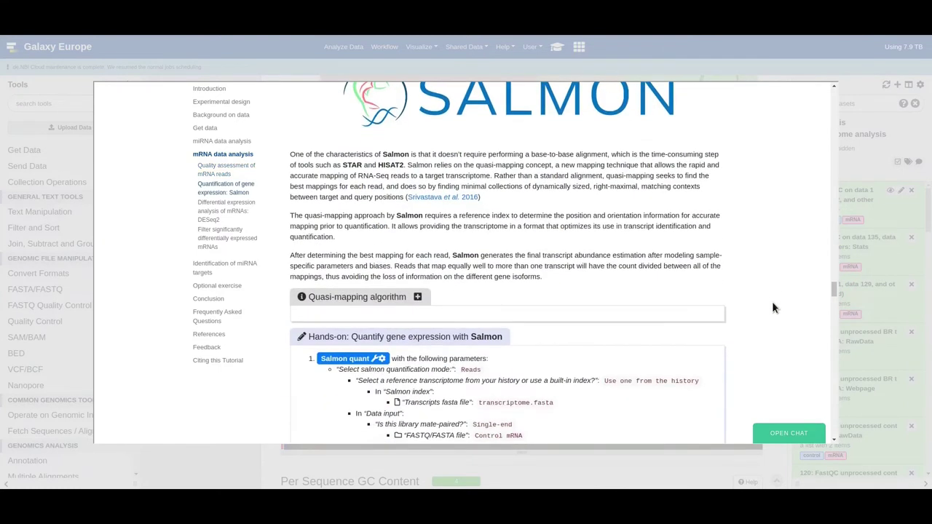
scroll(773, 306, "down", 2)
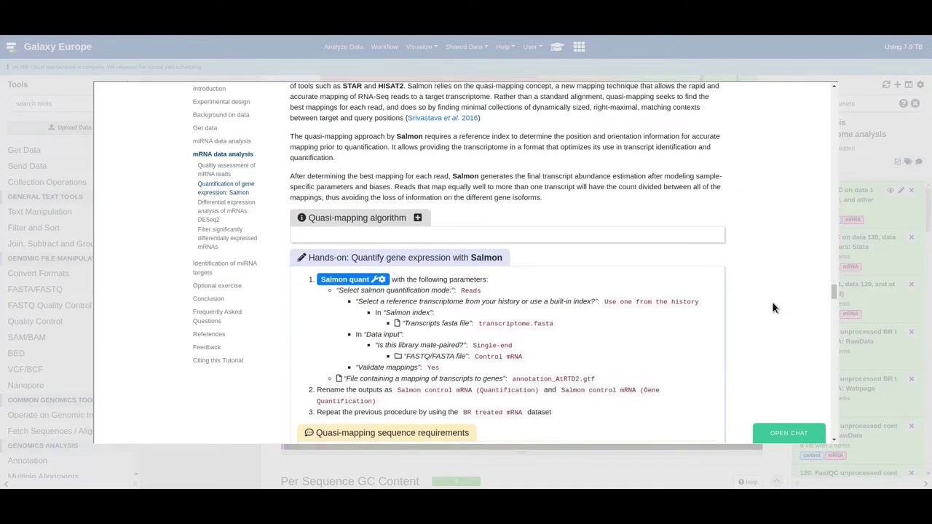
scroll(773, 307, "down", 3)
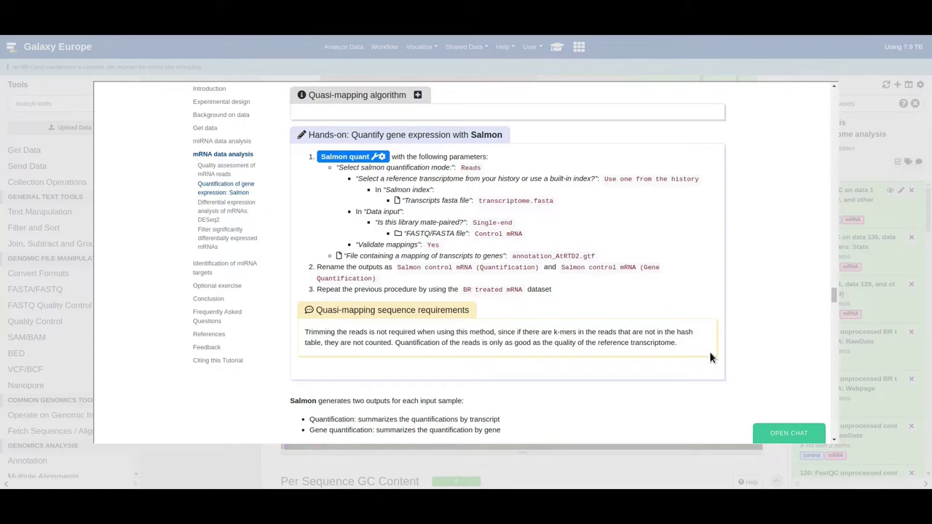
- Open Salmon quant from the tutorial and choose transcriptome.fasta from the history as the transcripts FASTA file for the index
left_click(340, 160)
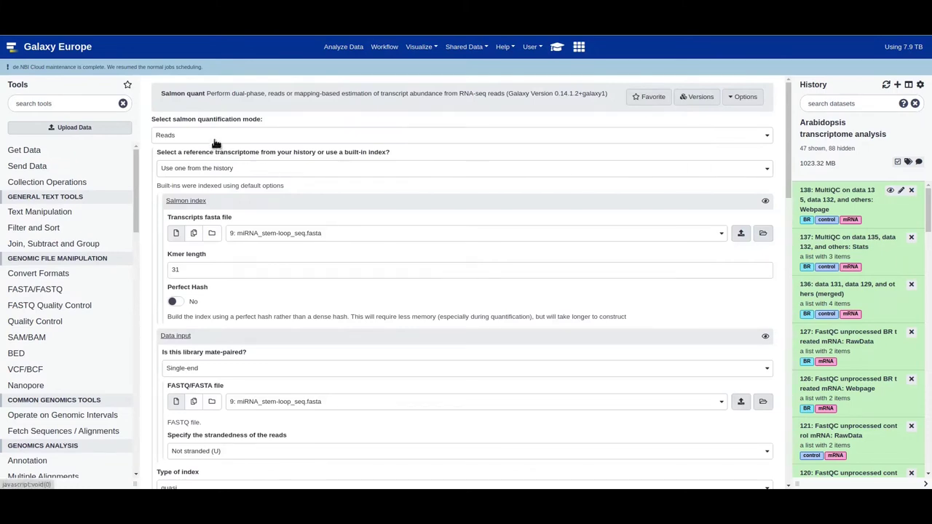
left_click(223, 167)
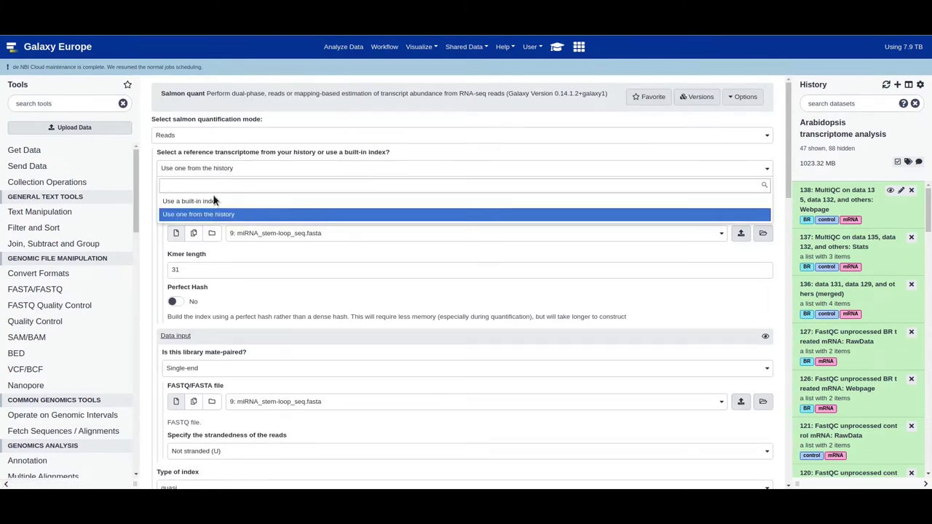
left_click(290, 246)
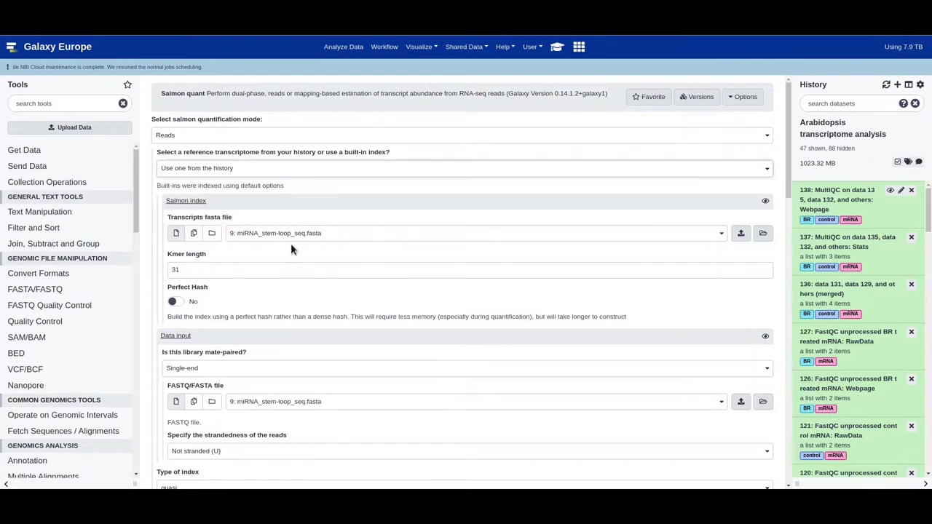
left_click(283, 236)
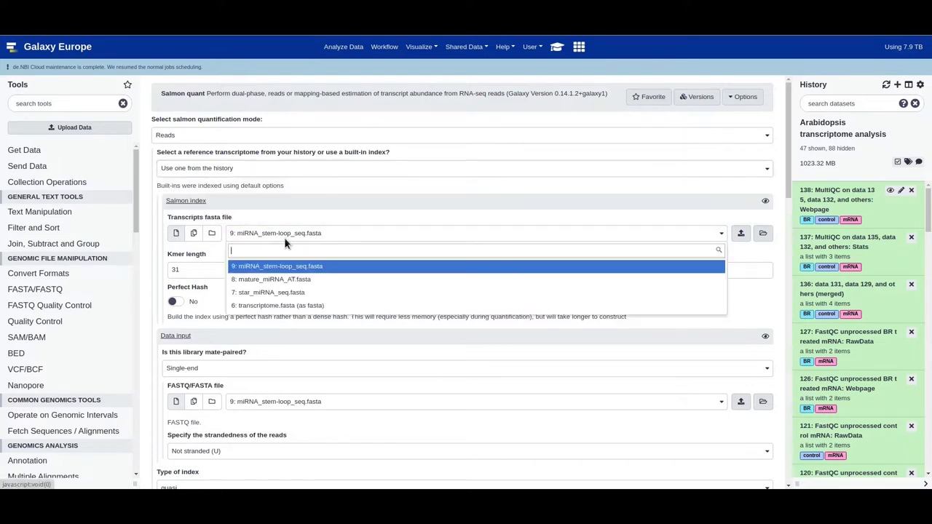
left_click(292, 306)
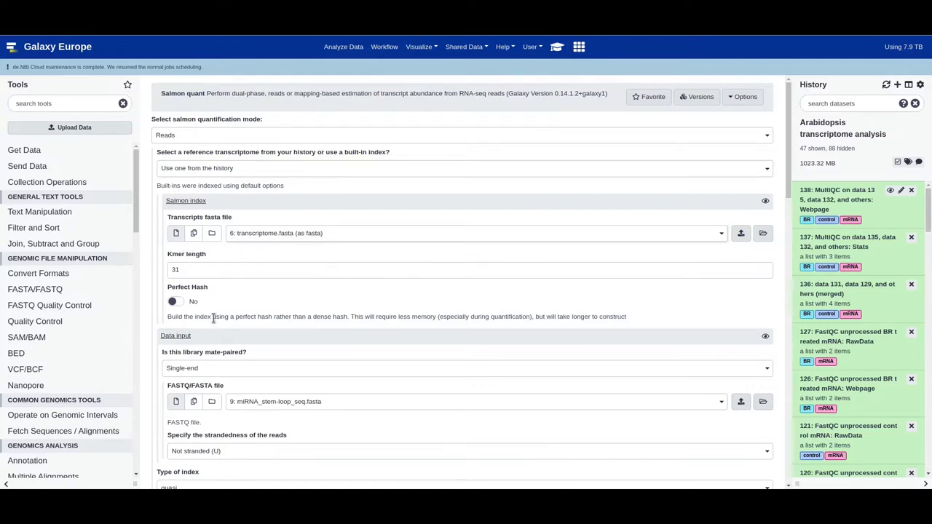
- Set the Control mRNA dataset collection as the single-end FASTQ/FASTA input of Salmon quant
scroll(281, 289, "down", 2)
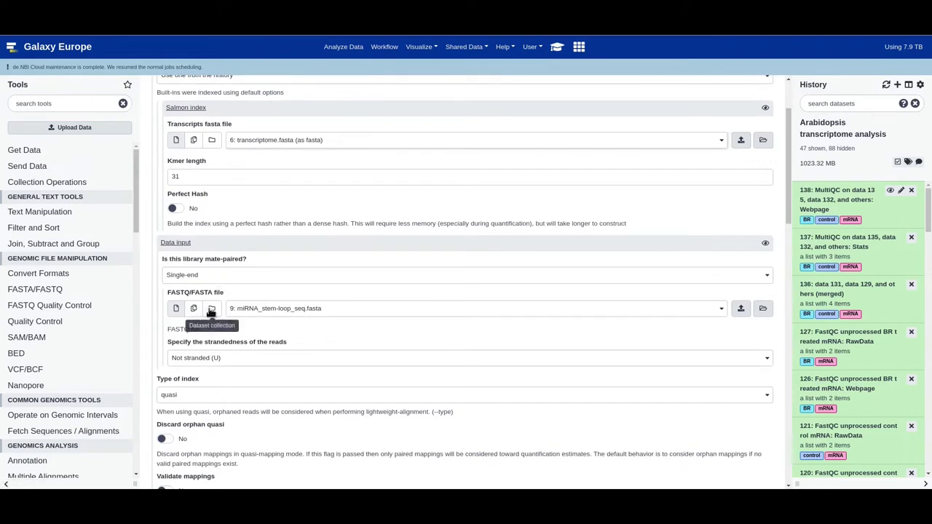
left_click(196, 310)
left_click(296, 314)
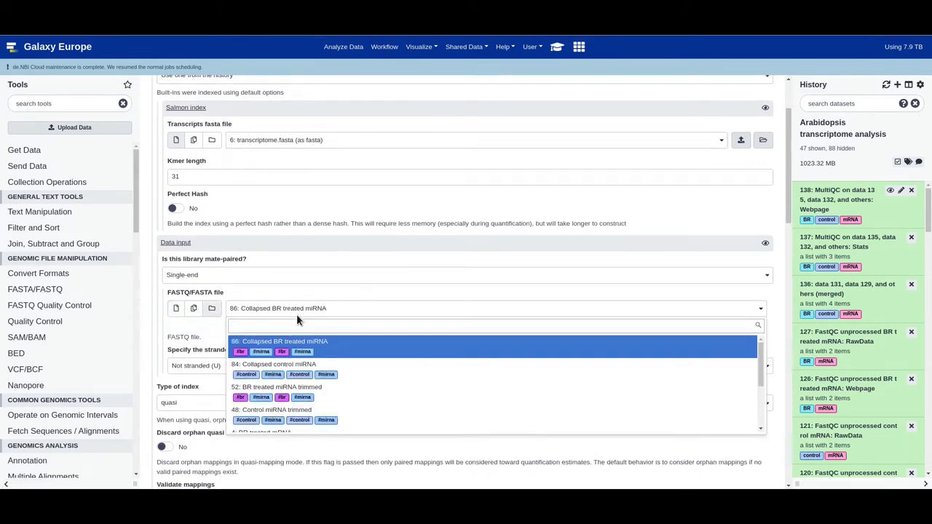
scroll(318, 380, "down", 3)
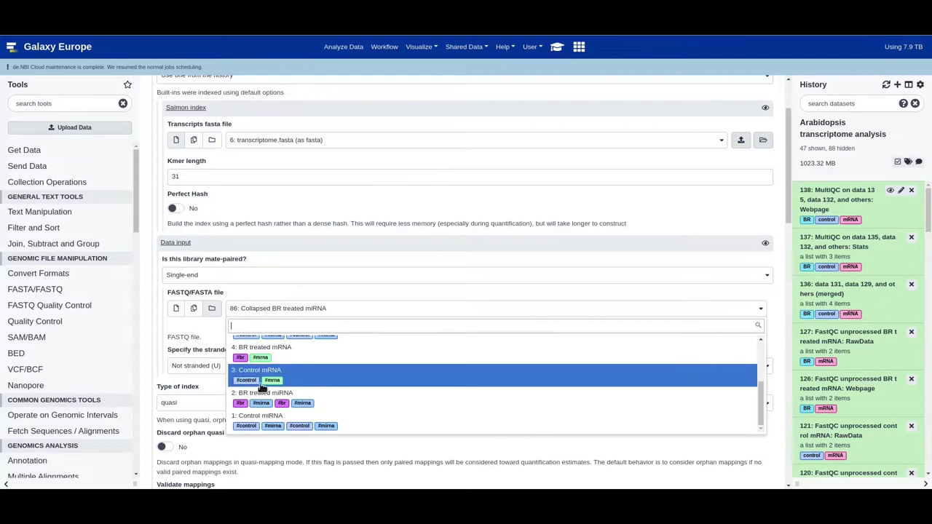
left_click(284, 379)
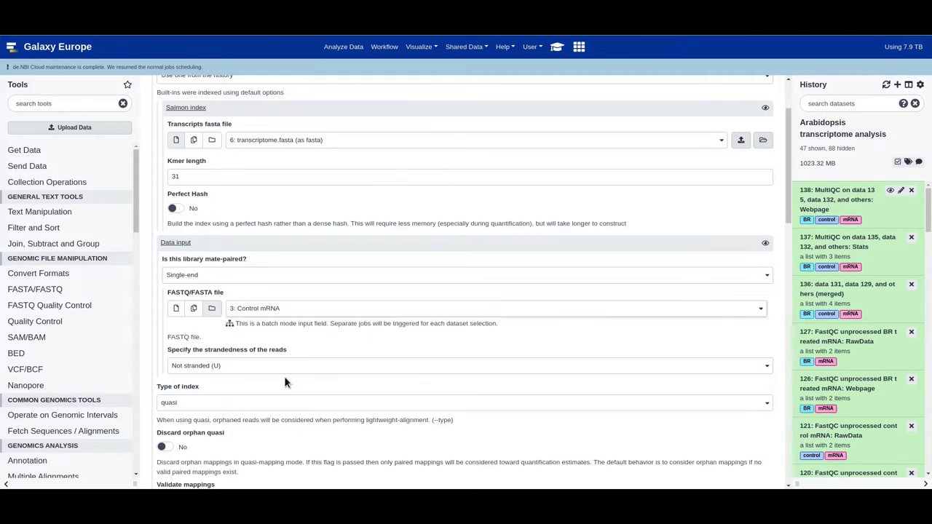
- Enable validation of the mappings in the Salmon quant parameters
scroll(322, 339, "down", 3)
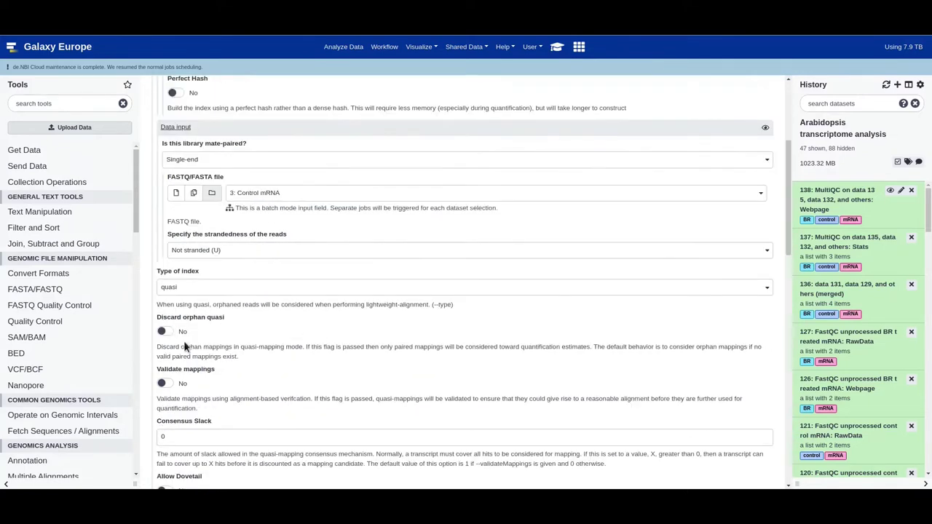
left_click(165, 384)
scroll(427, 313, "down", 5)
scroll(427, 313, "down", 10)
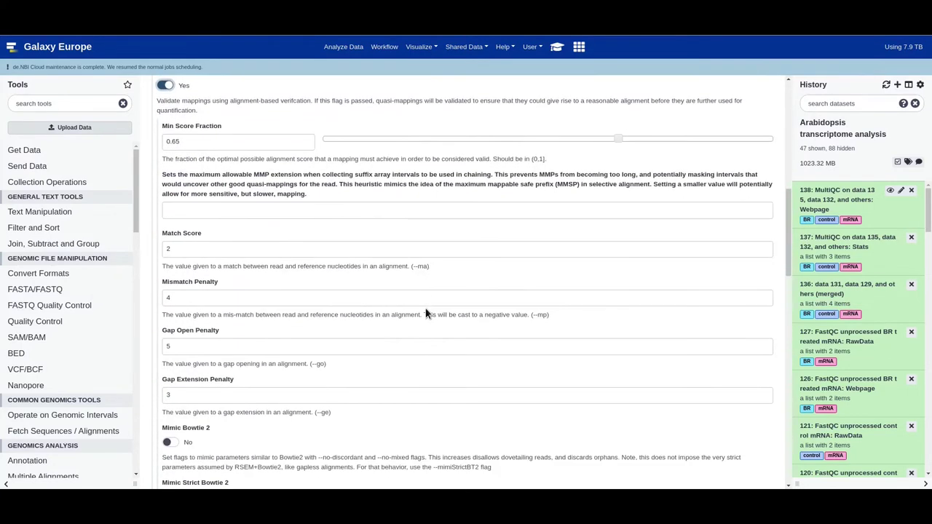
- Choose annotation_AtRTD2.gtf as the file mapping transcripts to genes in the Salmon quant parameters
scroll(428, 313, "down", 4)
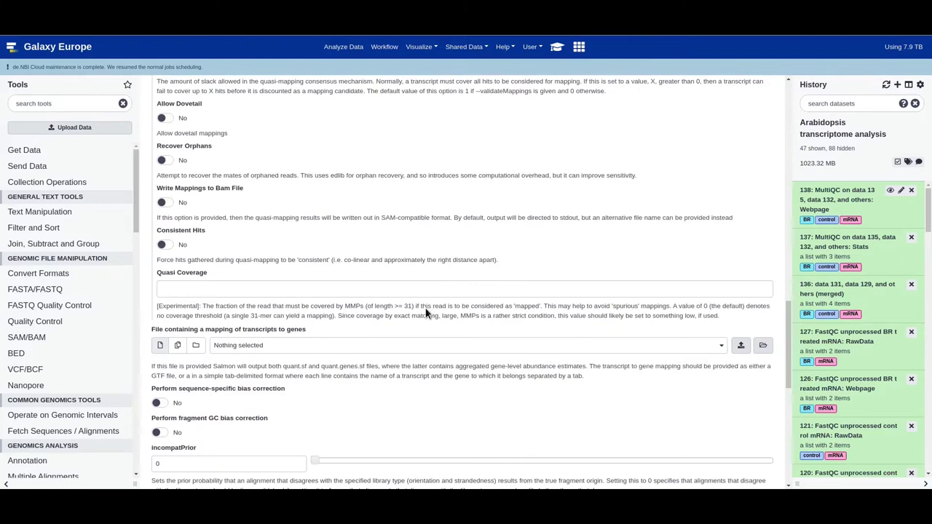
left_click(285, 345)
scroll(311, 416, "down", 5)
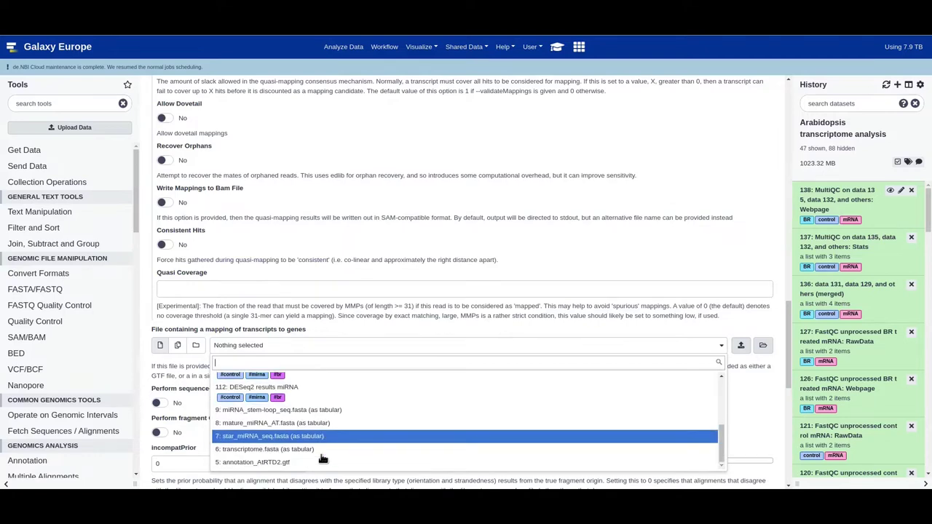
left_click(294, 469)
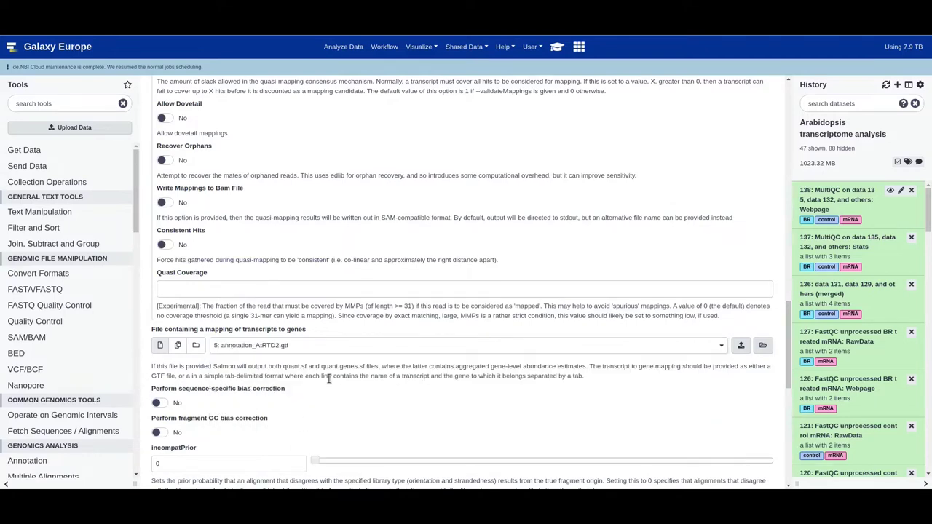
- Check the Salmon quant parameters against the tutorial and run the tool on the Control mRNA collection
scroll(364, 382, "down", 4)
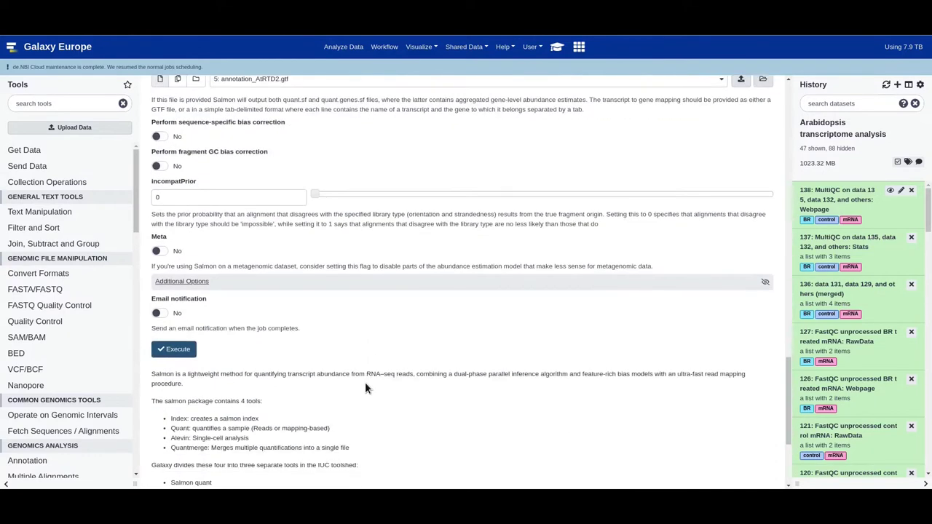
left_click(556, 46)
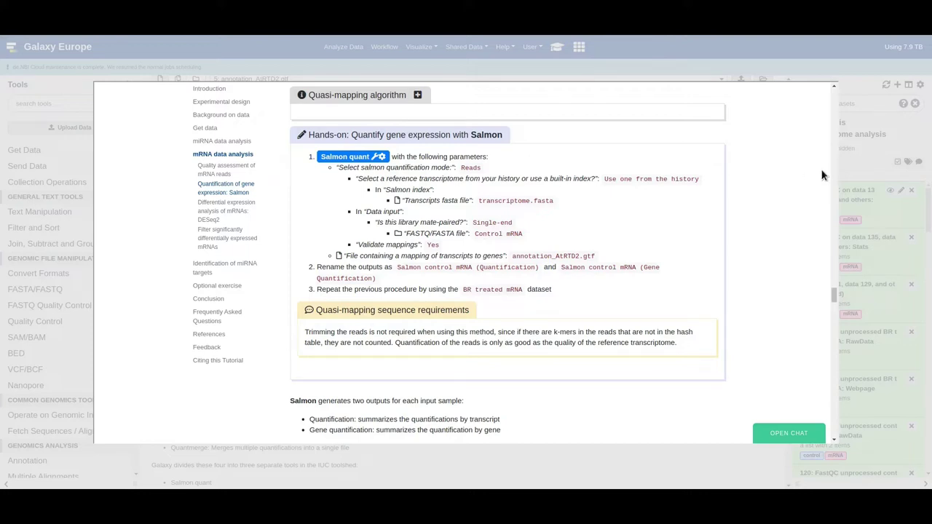
left_click(865, 175)
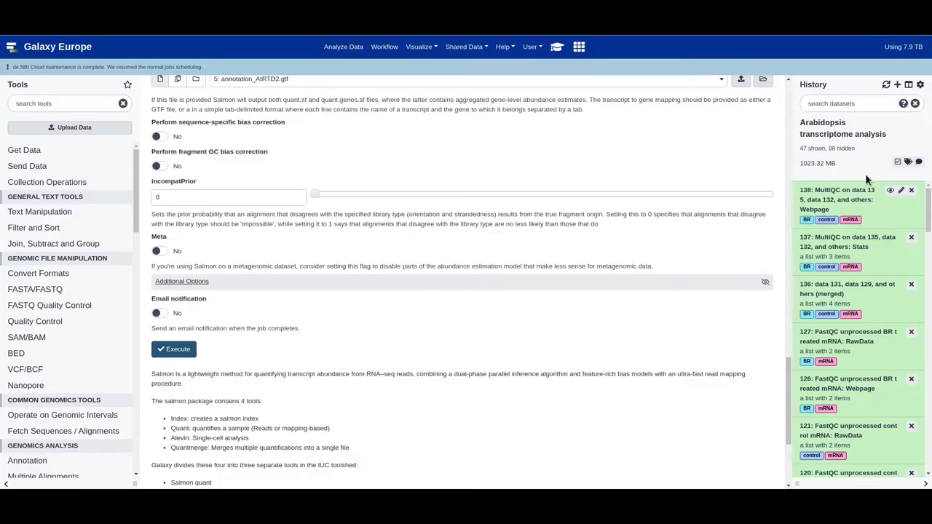
left_click(173, 352)
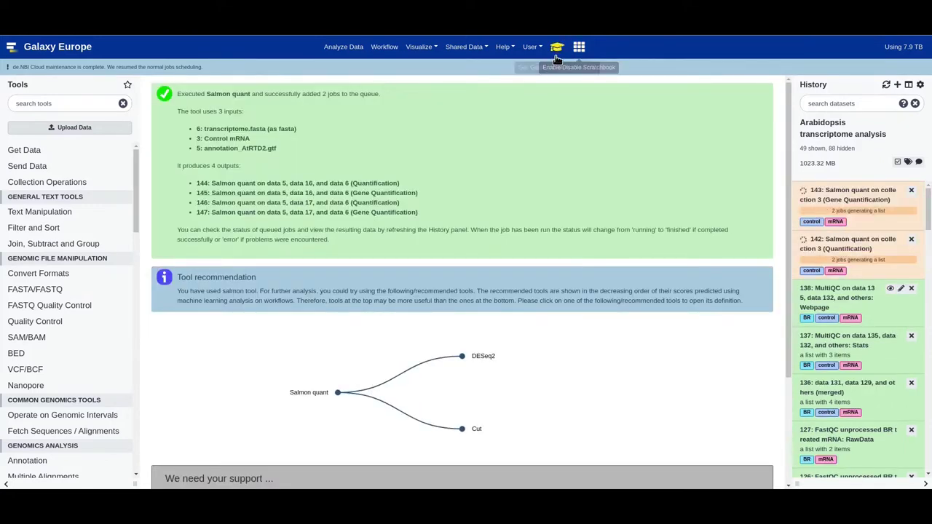
- Rename the control Quantification output collection as Salmon control mRNA (Quantification), copying the name from the tutorial
left_click(556, 49)
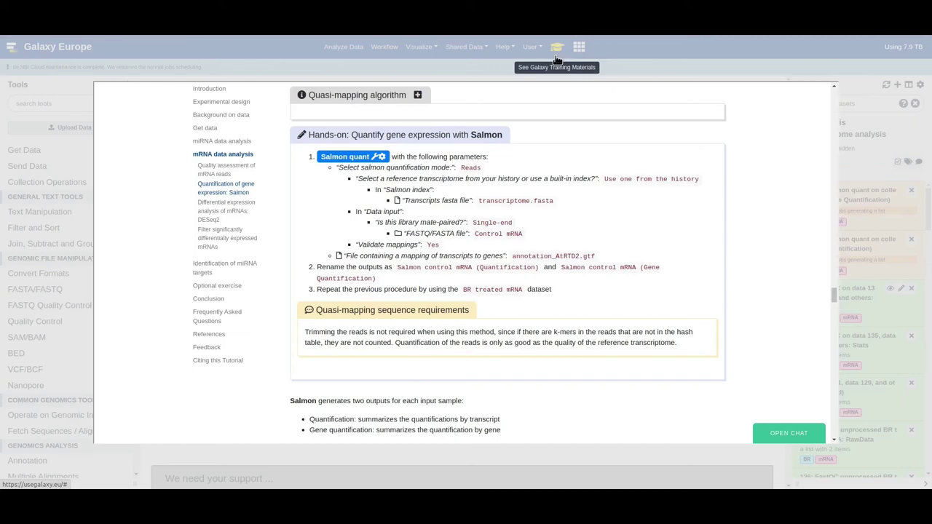
left_click_drag(474, 275, 539, 269)
key("ctrl+c")
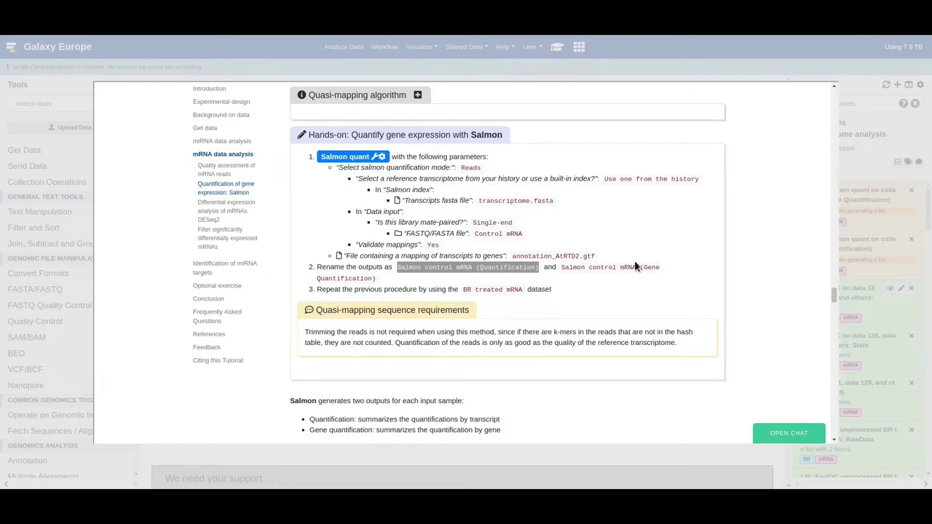
left_click(880, 159)
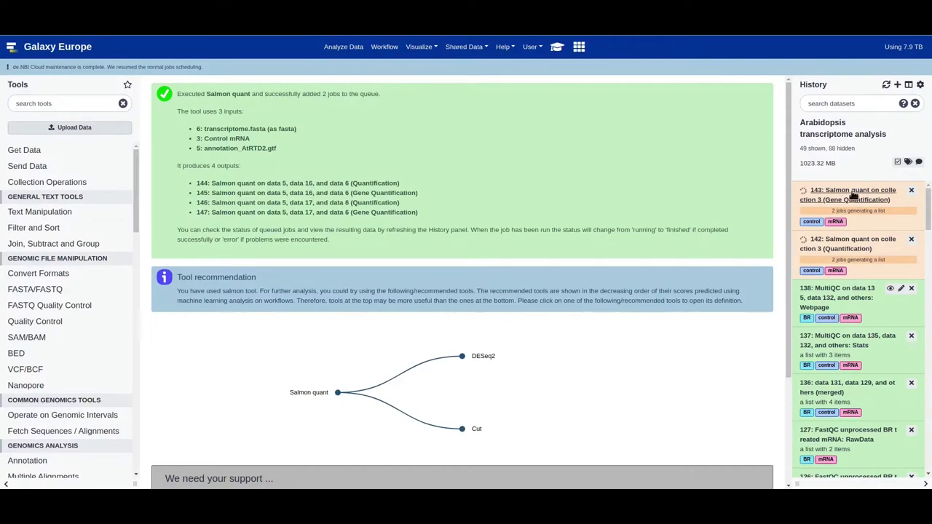
left_click(846, 248)
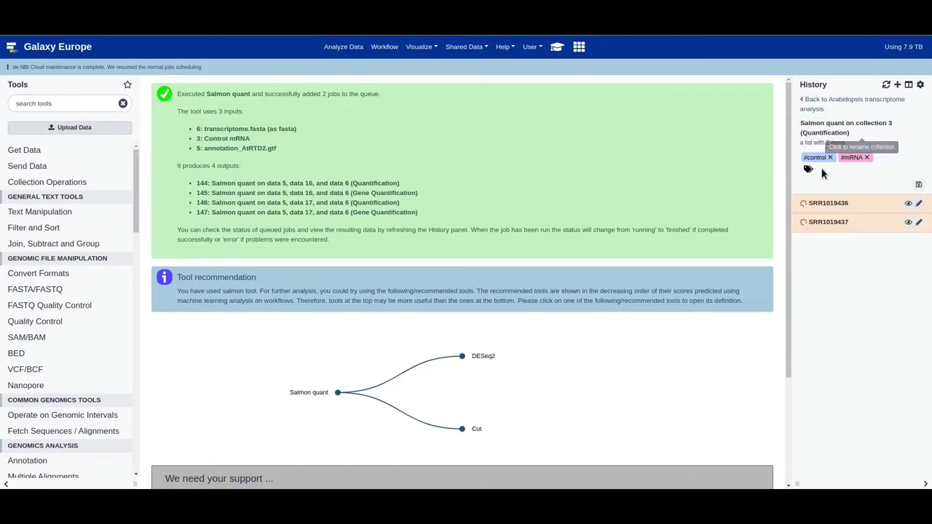
left_click(835, 131)
key("ctrl+v")
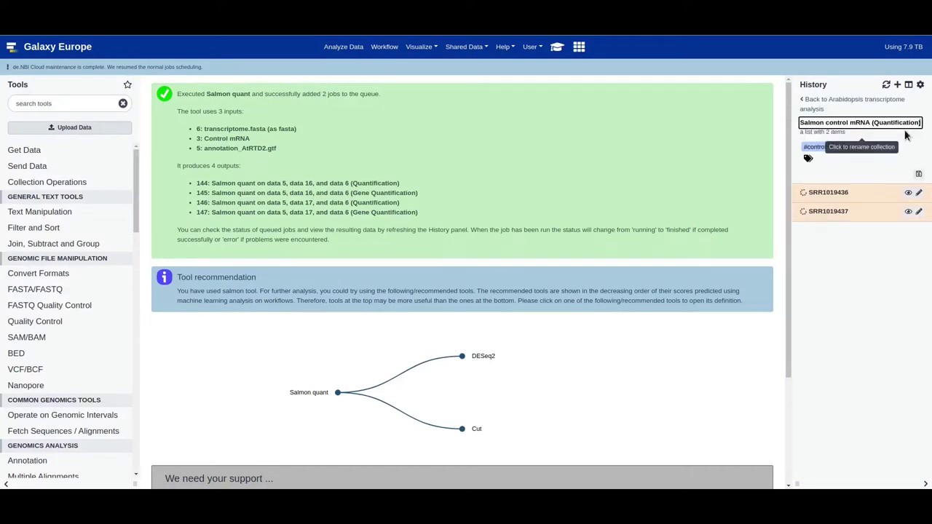
left_click(841, 101)
- Rename the control Gene Quantification output collection as Salmon control mRNA (Gene Quantification) and return to the history
left_click(850, 195)
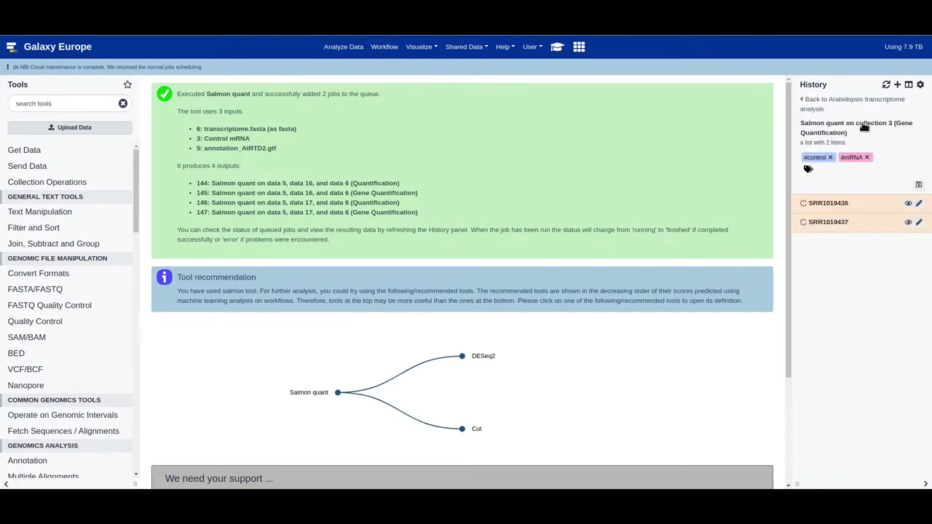
left_click(852, 125)
key("ctrl+v")
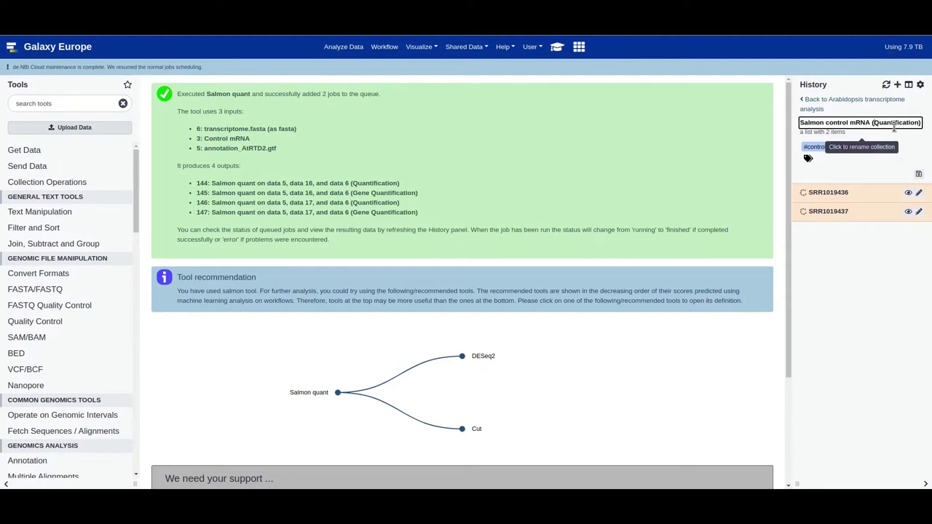
type("Gene")
key("Return")
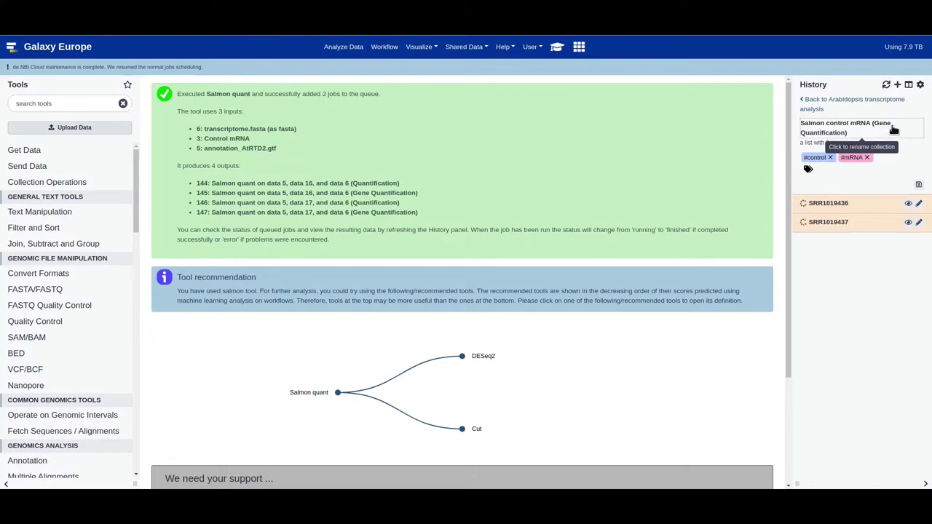
left_click(837, 104)
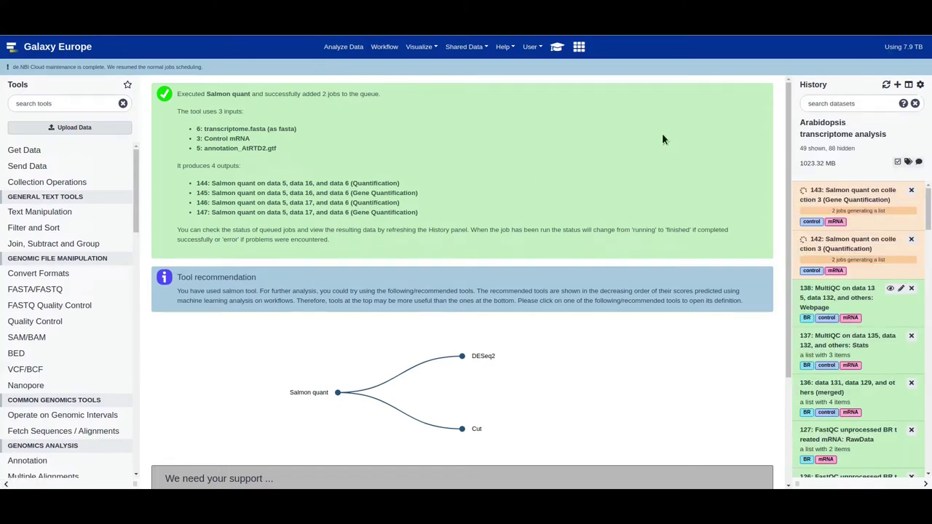
- Reopen Salmon quant from the tutorial and choose transcriptome.fasta as the transcripts FASTA file for the index
left_click(558, 50)
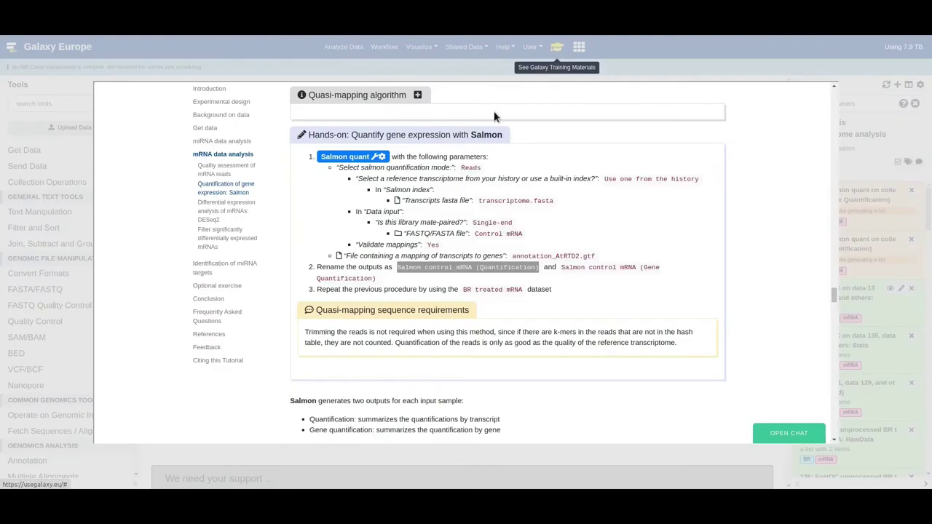
left_click(345, 157)
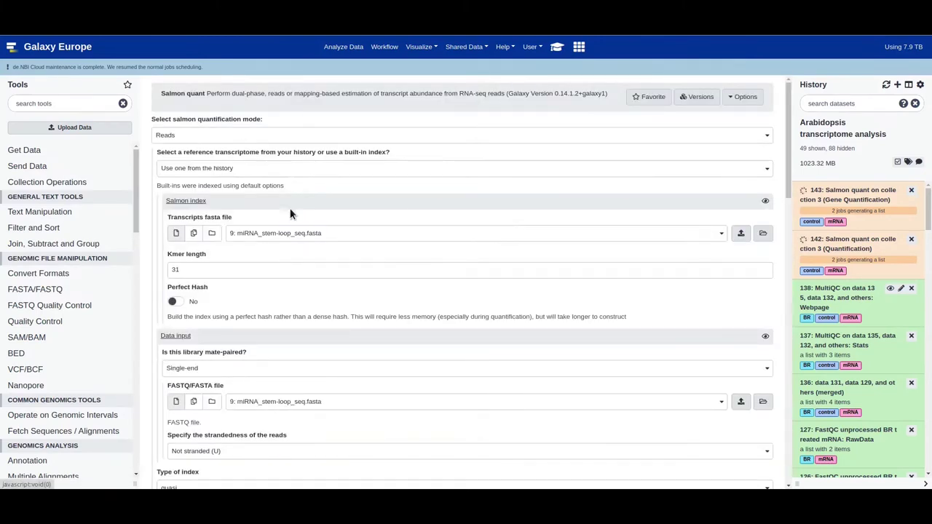
left_click(304, 232)
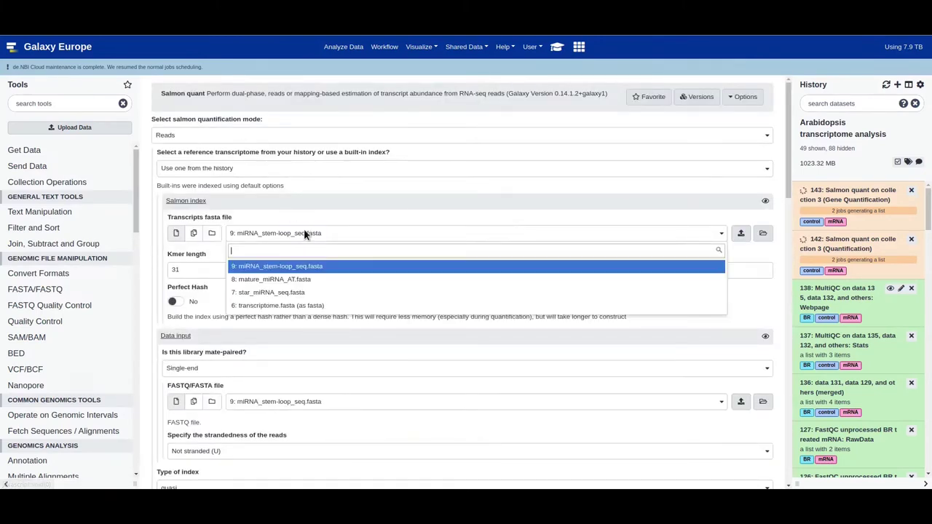
left_click(305, 305)
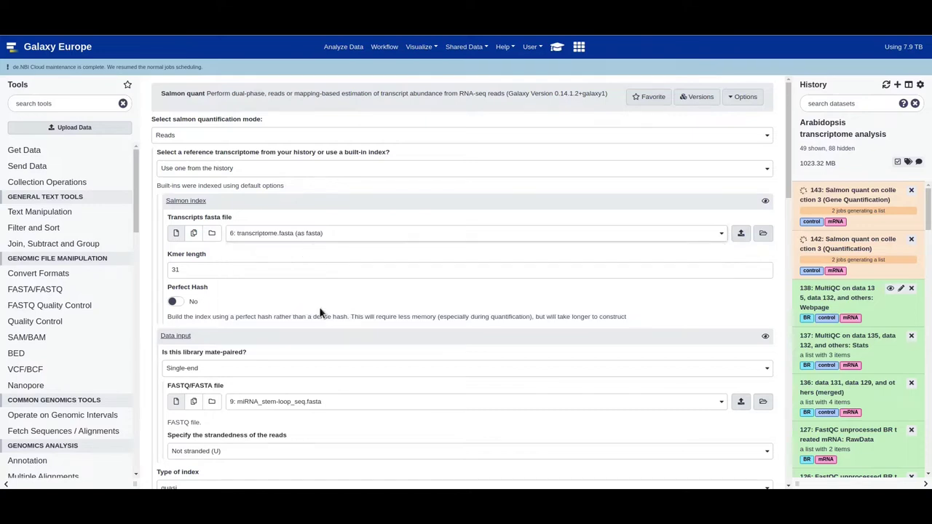
- Set the BR treated mRNA dataset collection as the single-end FASTQ/FASTA input of Salmon quant
scroll(319, 306, "down", 1)
left_click(291, 348)
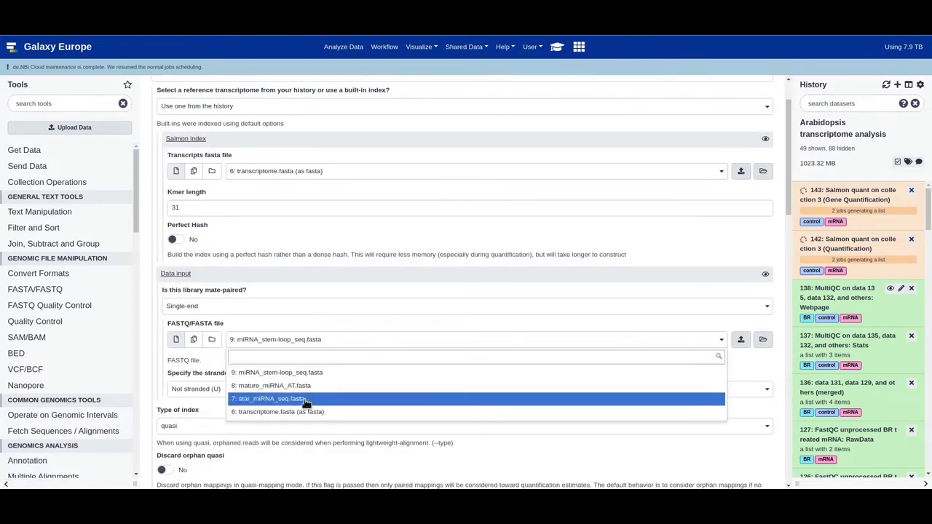
left_click(212, 342)
left_click(211, 340)
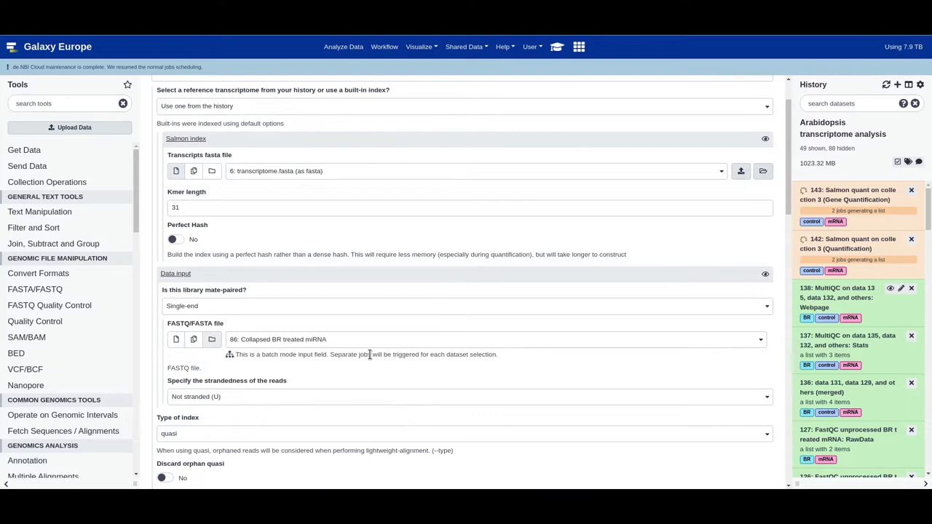
left_click(361, 347)
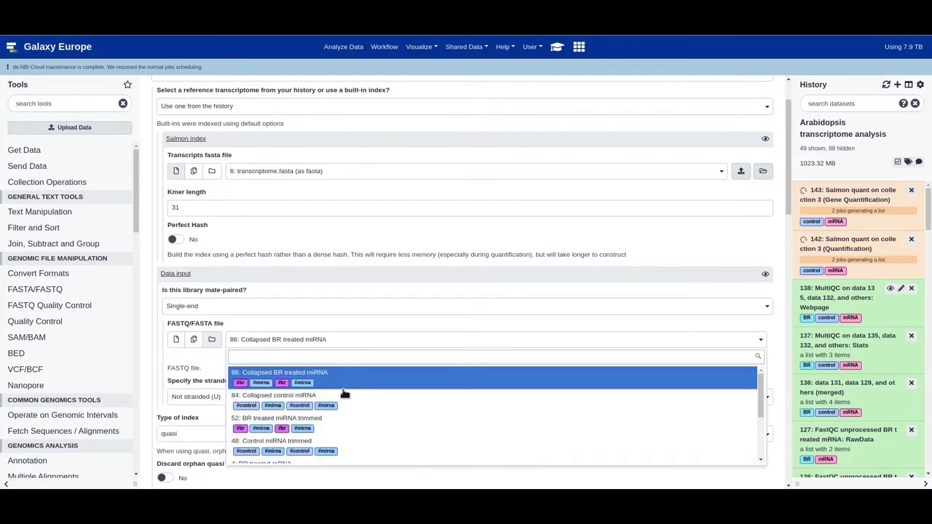
scroll(342, 396, "down", 5)
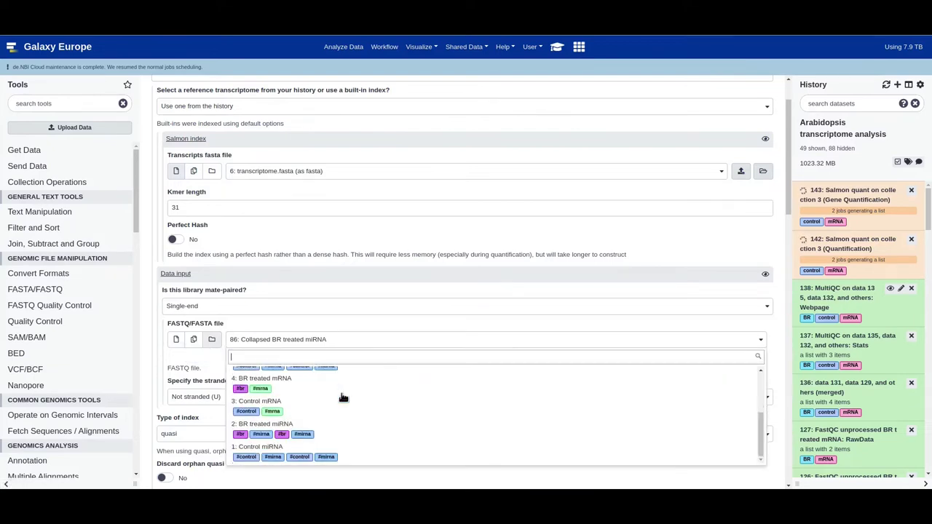
left_click(264, 383)
- Enable validation of the mappings and choose annotation_AtRTD2.gtf as the file mapping transcripts to genes
scroll(373, 358, "down", 5)
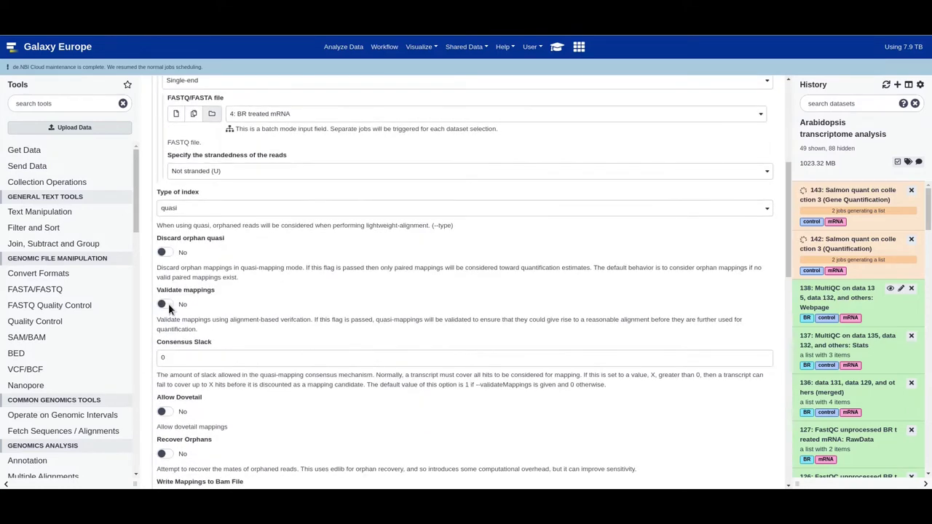
left_click(167, 305)
scroll(318, 305, "down", 12)
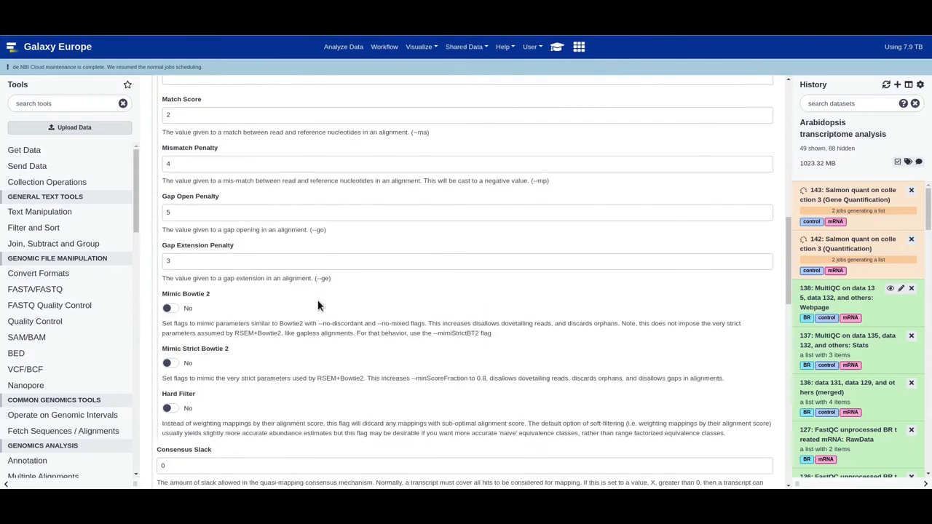
scroll(255, 373, "down", 7)
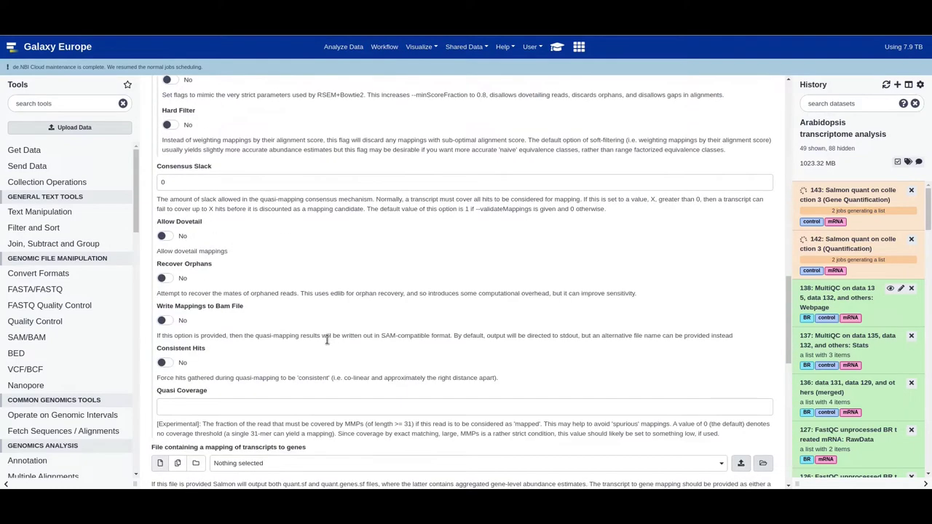
left_click(248, 353)
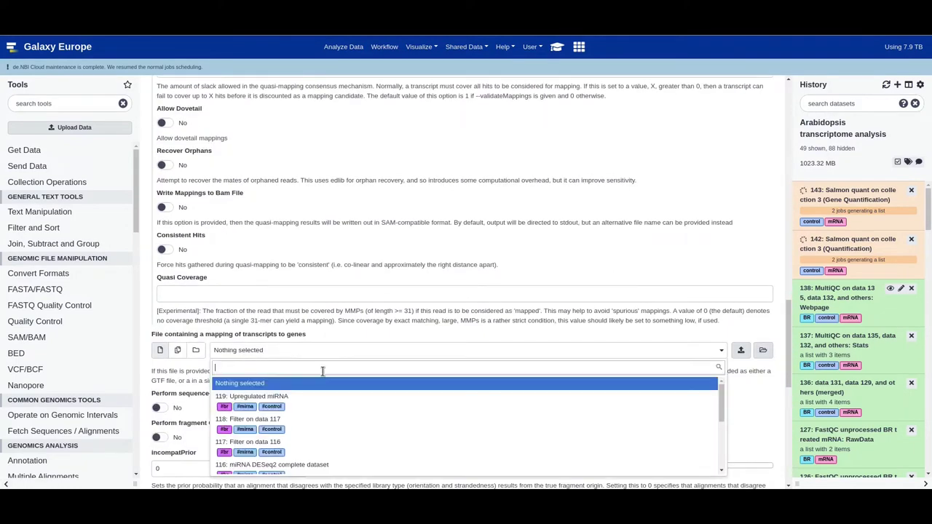
scroll(322, 385, "down", 5)
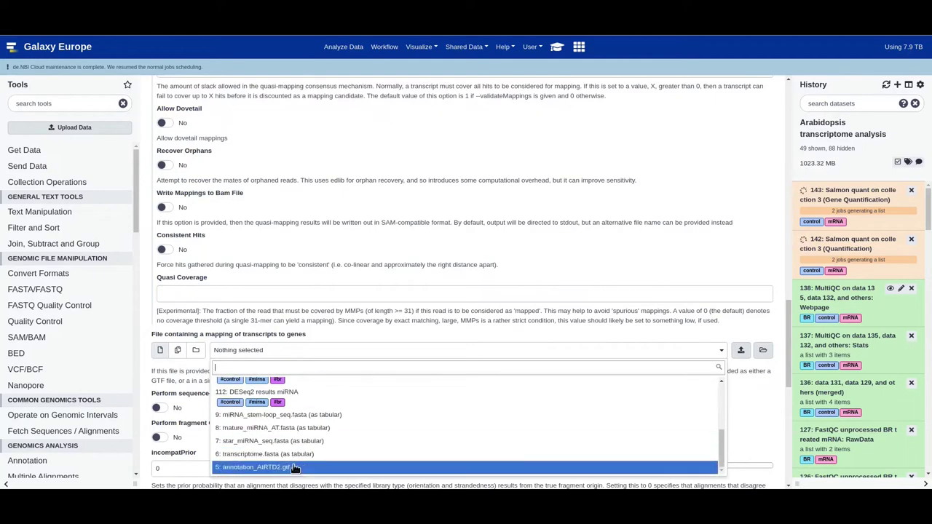
key("Return")
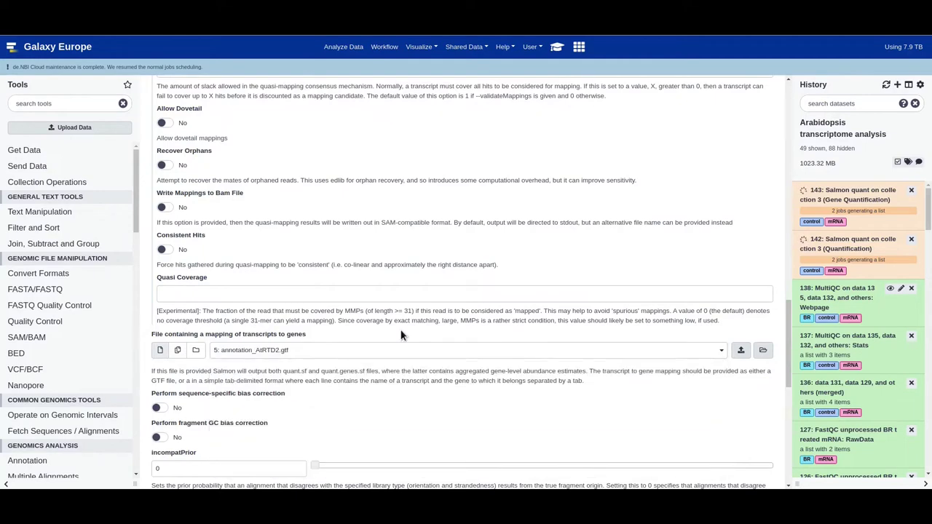
- Run Salmon quant on the BR treated mRNA collection with the configured parameters
scroll(378, 413, "down", 3)
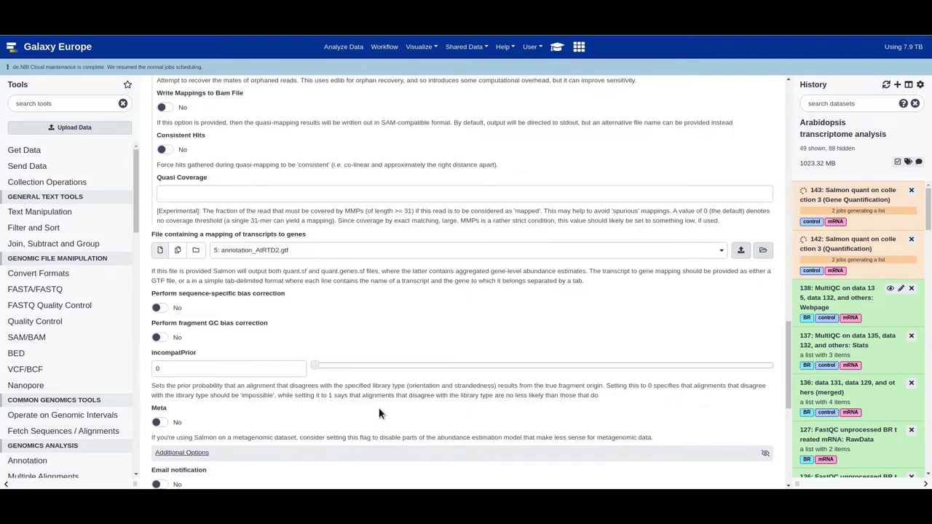
scroll(379, 414, "down", 4)
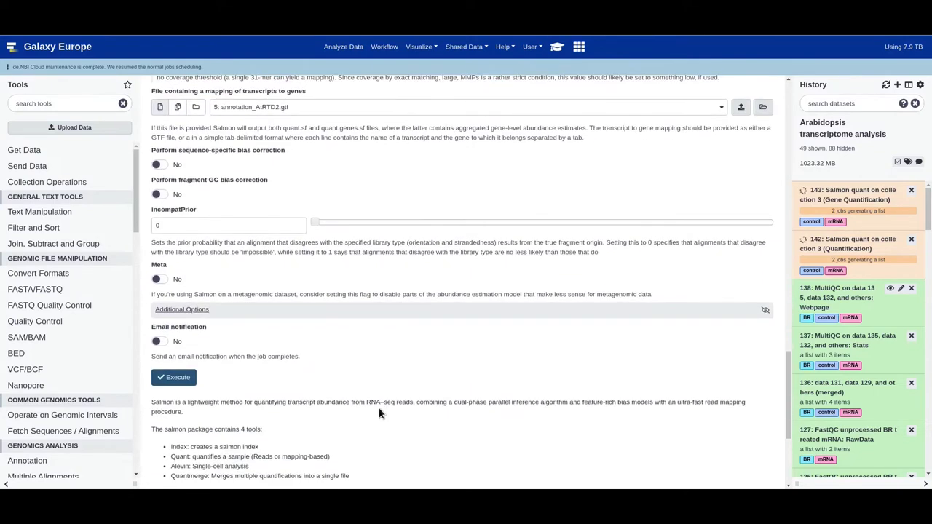
left_click(178, 379)
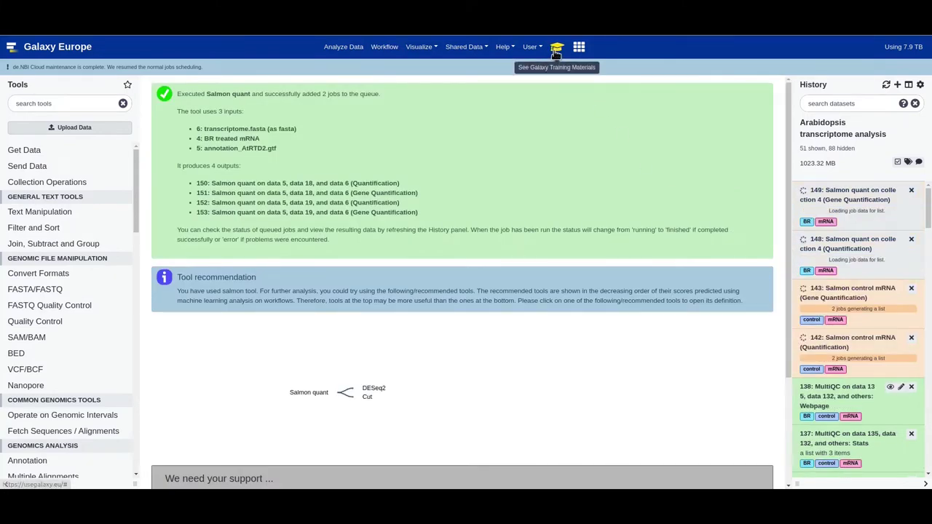
- Copy the output name "Salmon control mRNA (Quantification)" from the Salmon instructions in the training tutorial
left_click(556, 48)
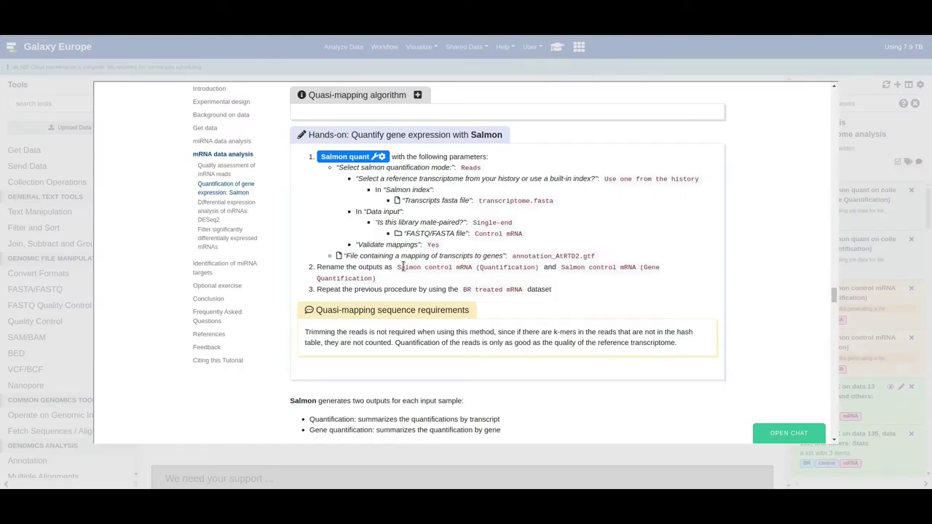
left_click_drag(396, 267, 543, 265)
key("ctrl+c")
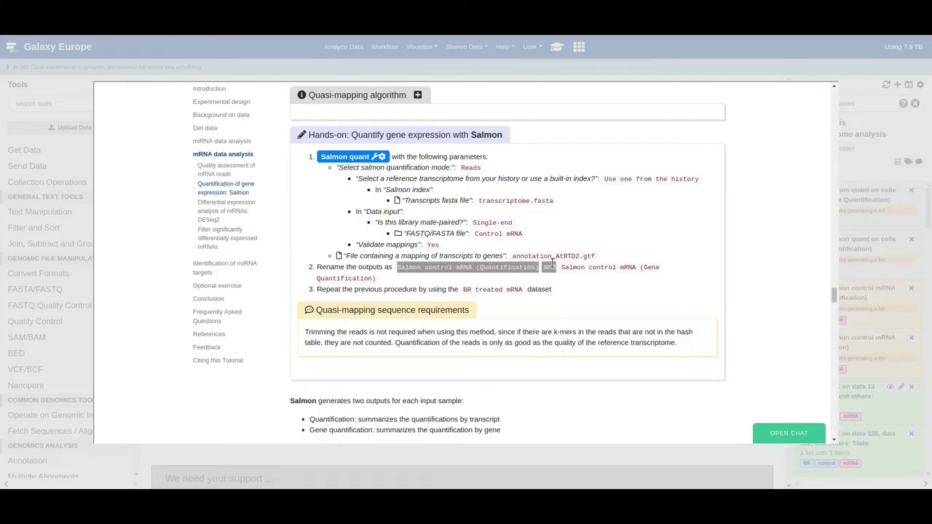
left_click(912, 134)
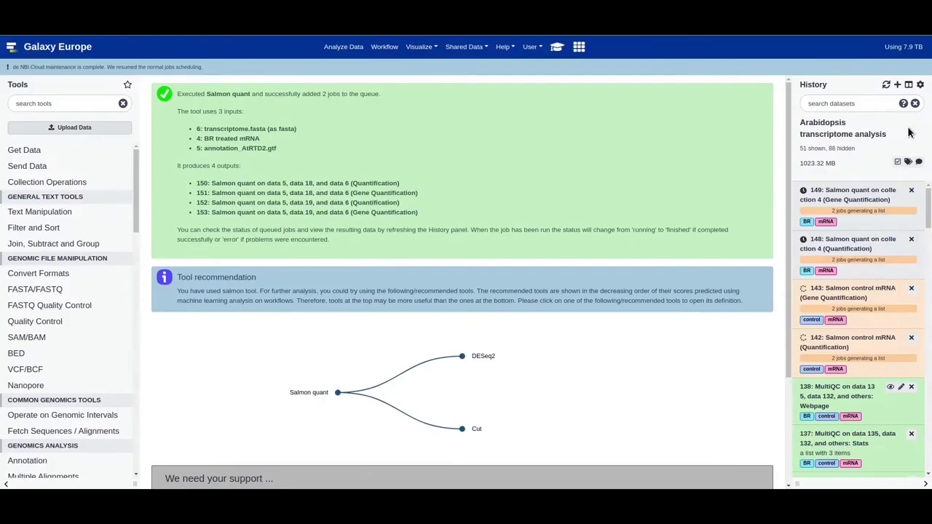
- Rename the Salmon quant on collection 4 (Quantification) output as "Salmon BR treated mRNA (Quantification)"
left_click(849, 245)
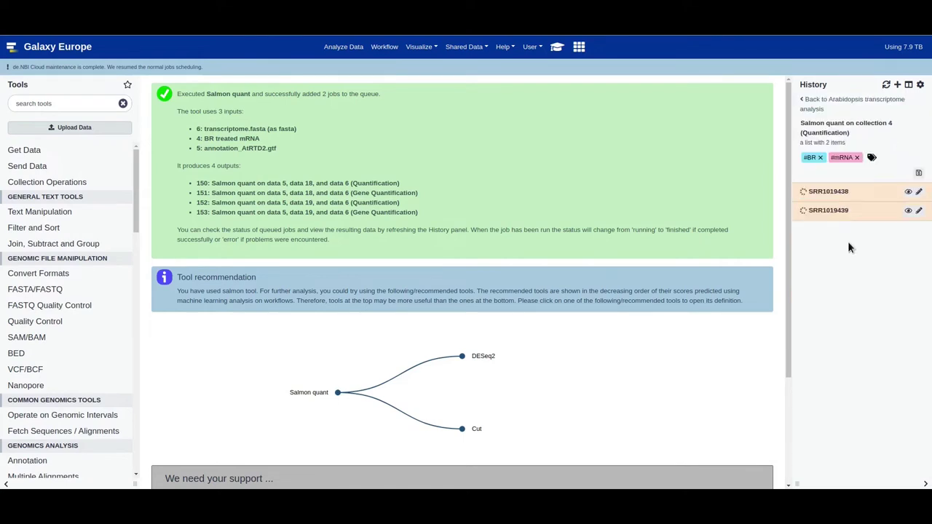
left_click(850, 128)
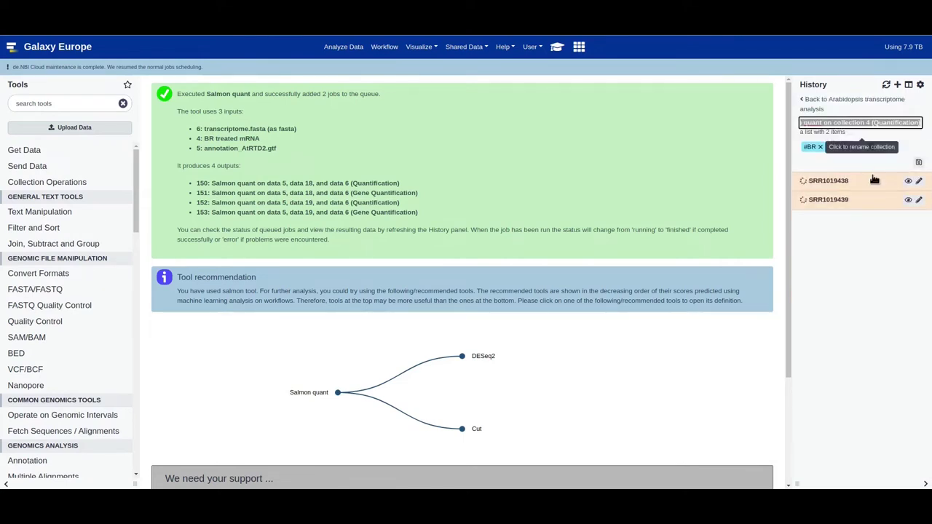
key("ctrl+v")
key("ctrl+shift+Left")
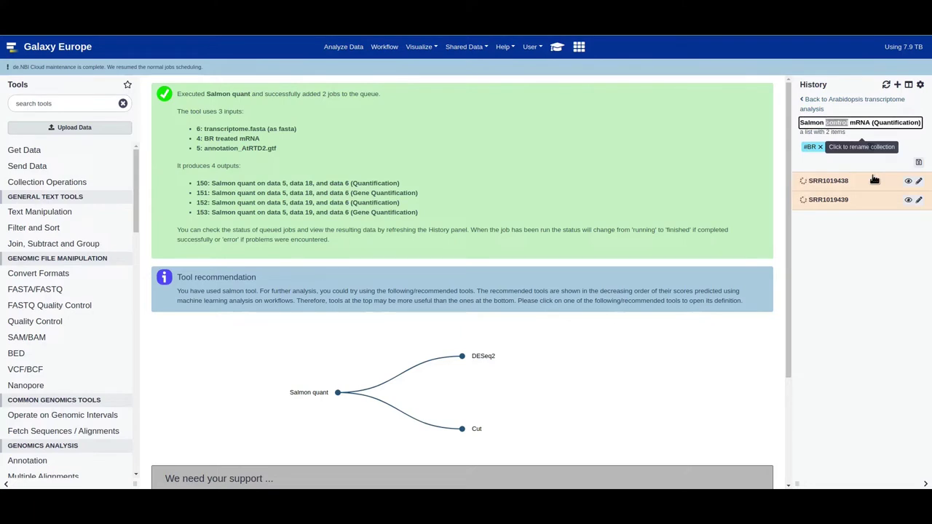
type("BR")
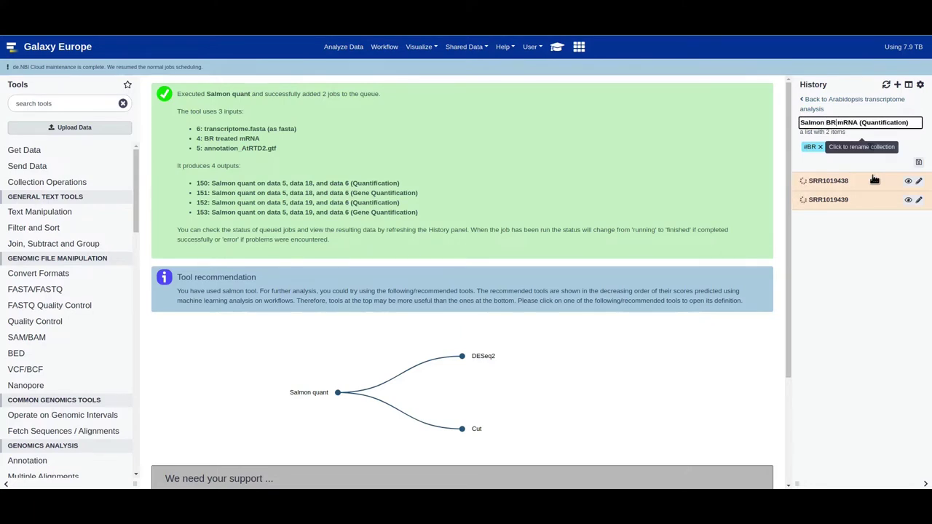
type(" treated")
key("Return")
left_click(832, 99)
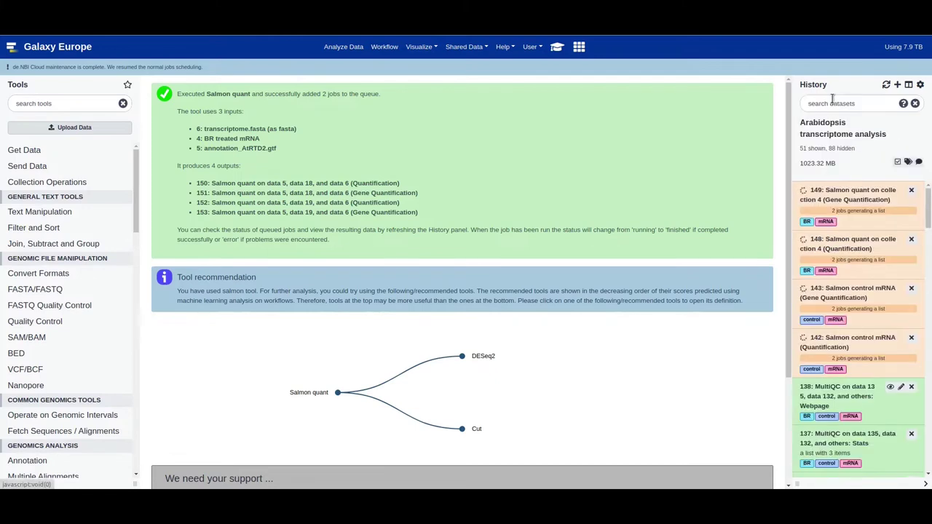
- Rename the Salmon quant on collection 4 (Gene Quantification) output as "Salmon BR treated mRNA (Gene Quantification)"
left_click(859, 188)
left_click(857, 132)
key("ctrl+v")
key("ctrl+Left")
key("ctrl+Left")
key("ctrl+shift+Left")
type("BR treate")
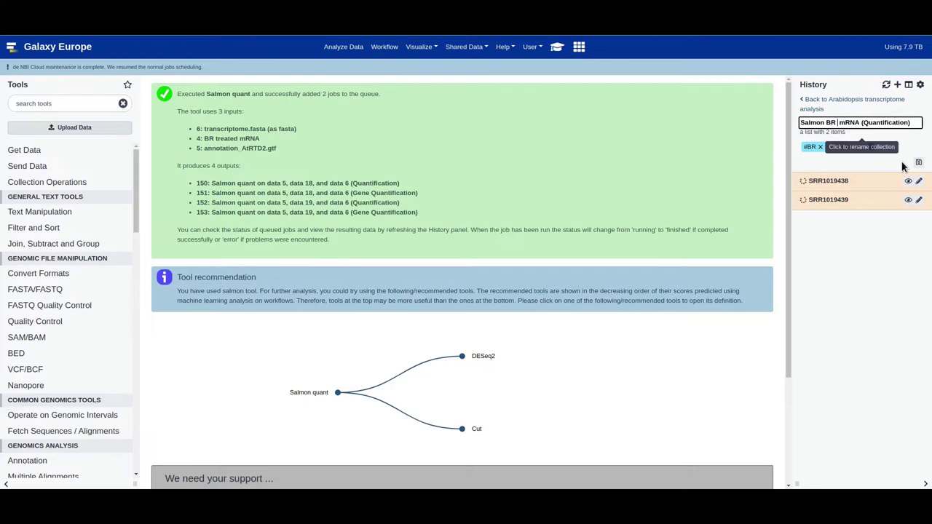
type("d mRNA (Gene")
key("Return")
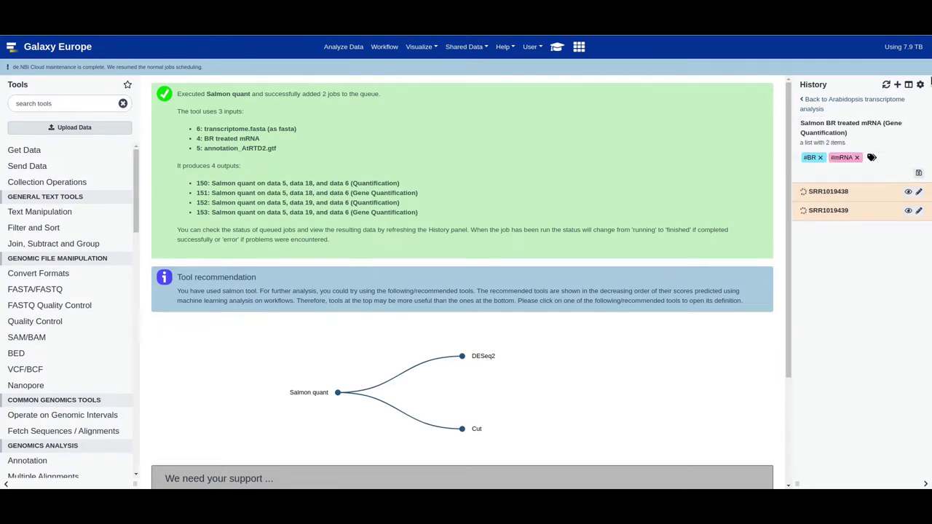
left_click(871, 99)
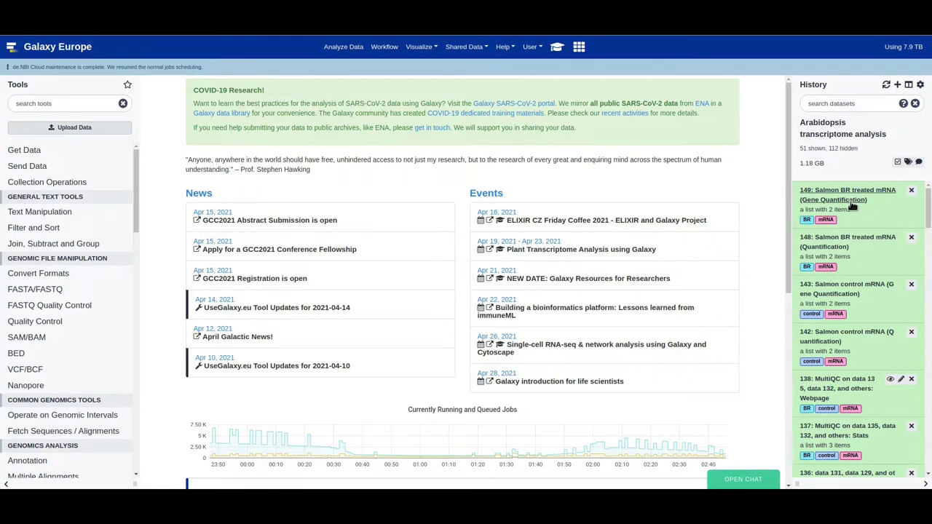
- View the SRR1019439 table in the Salmon BR treated mRNA (Quantification) collection and examine its name, length and effective length columns
left_click(838, 249)
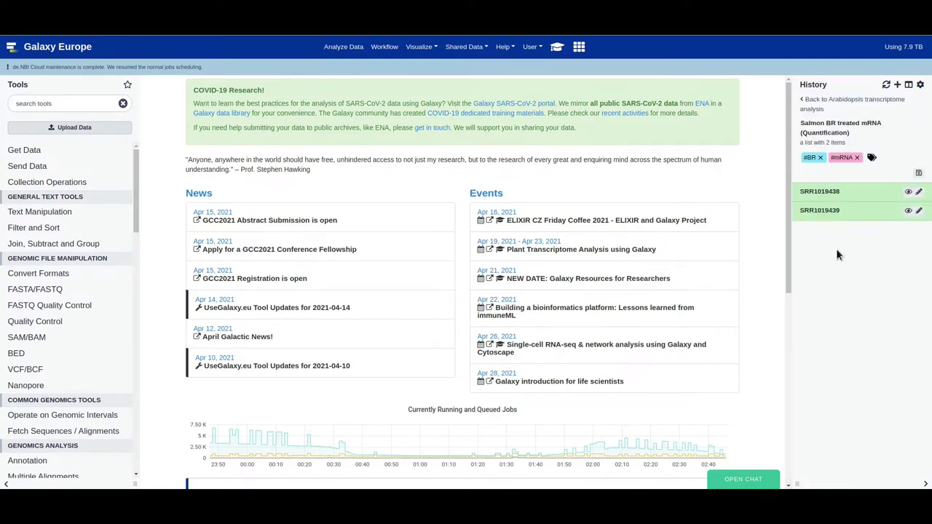
left_click(908, 210)
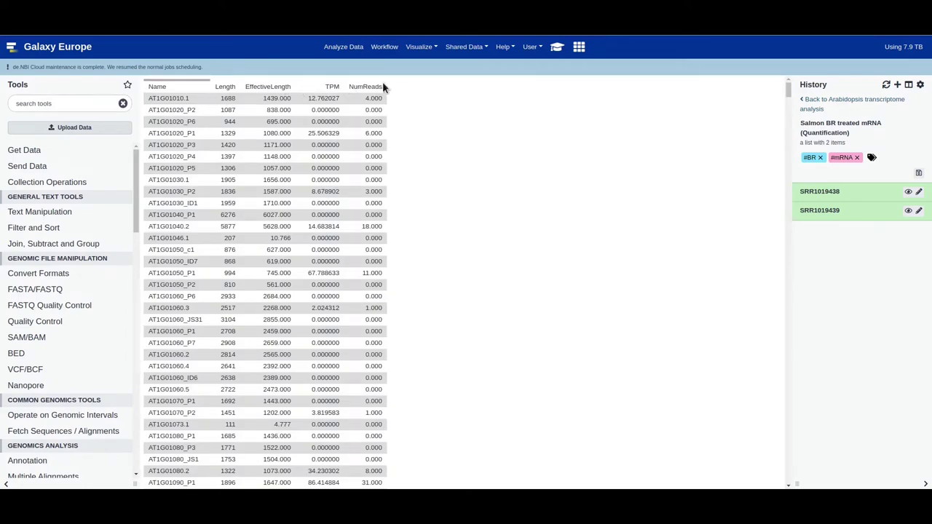
double_click(156, 86)
left_click(215, 172)
double_click(269, 88)
left_click_drag(269, 87, 269, 79)
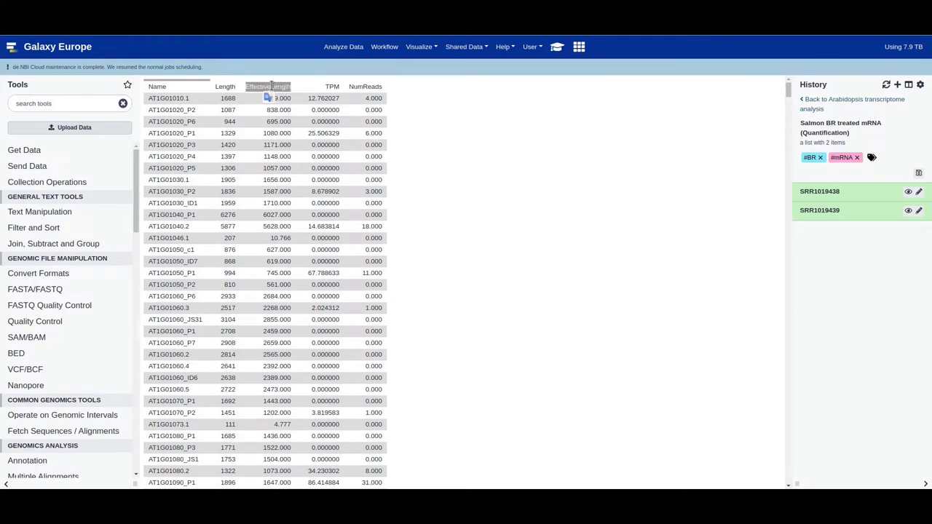
left_click(272, 86)
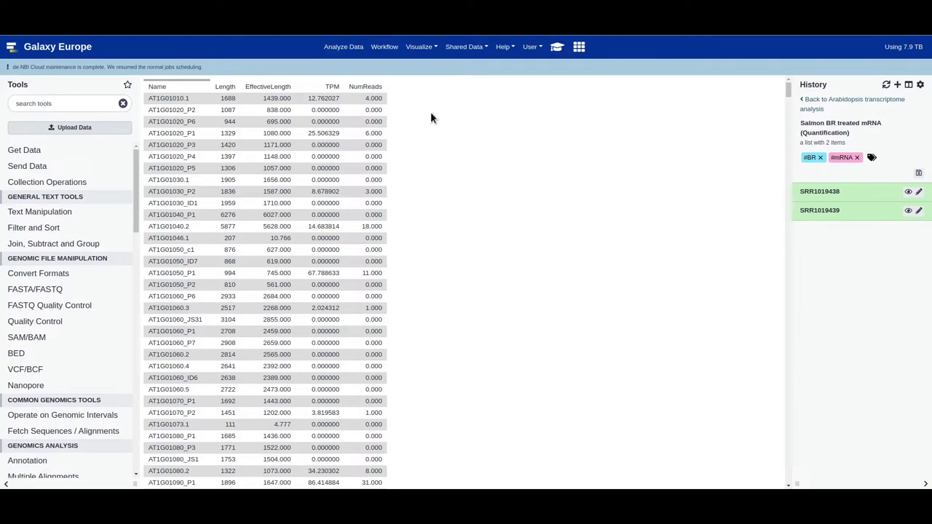
- Open the DESeq2 tool from the tutorial's mRNA differential expression section and return to the full history list
left_click(557, 48)
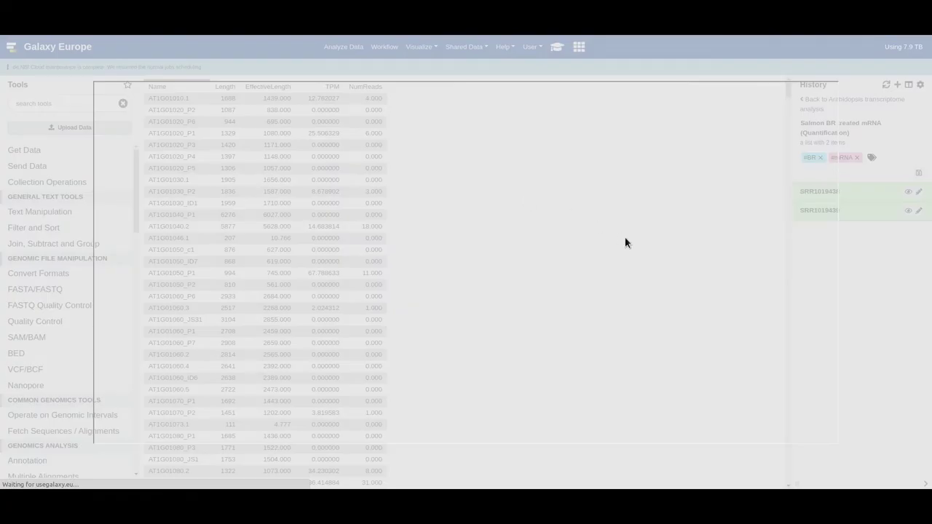
scroll(624, 243, "down", 2)
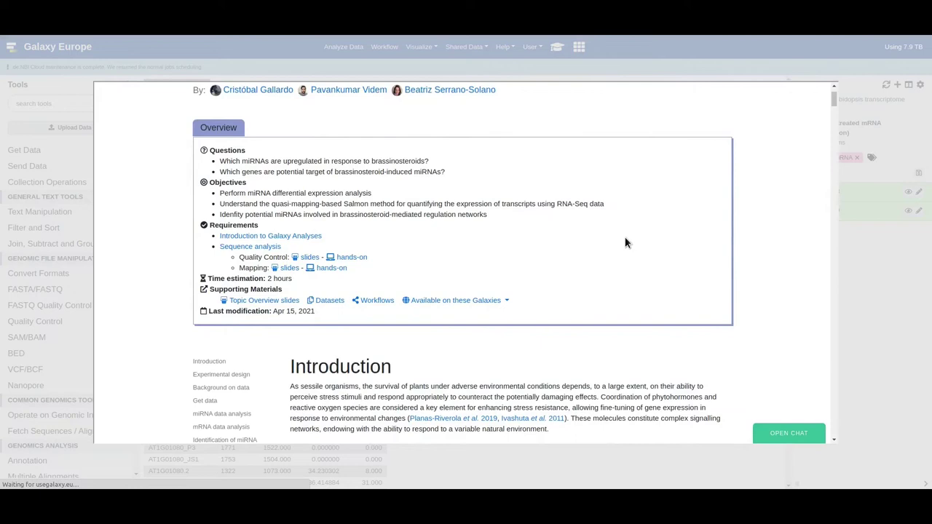
scroll(624, 242, "up", 1)
scroll(624, 242, "down", 8)
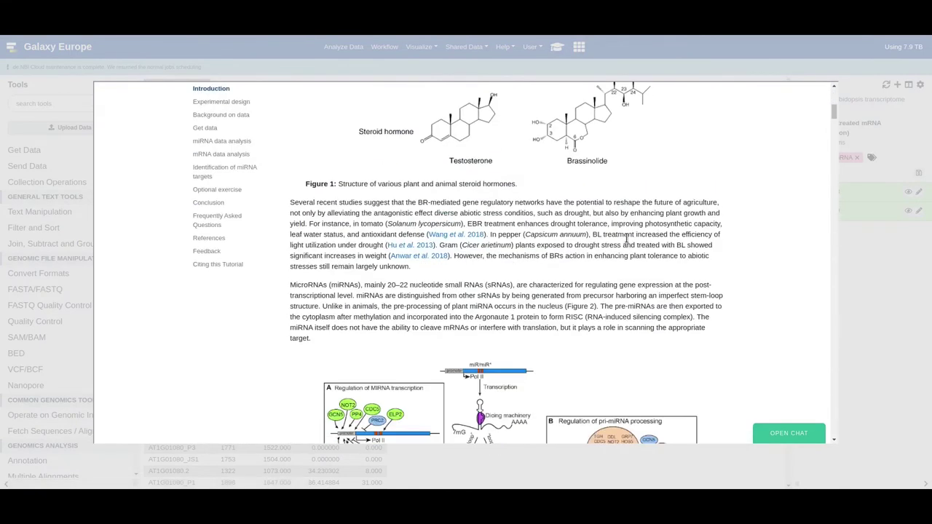
left_click(227, 153)
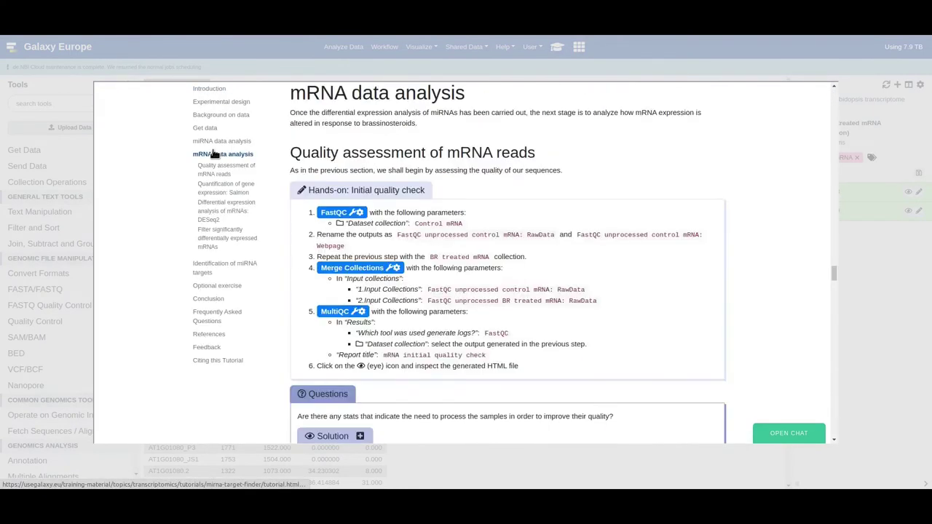
scroll(626, 254, "down", 3)
scroll(626, 259, "down", 1)
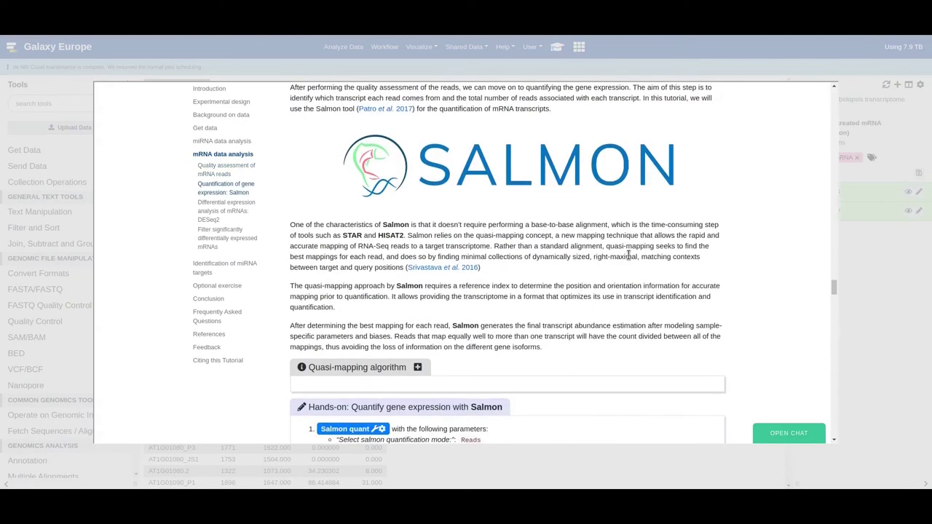
left_click(220, 188)
scroll(603, 267, "down", 7)
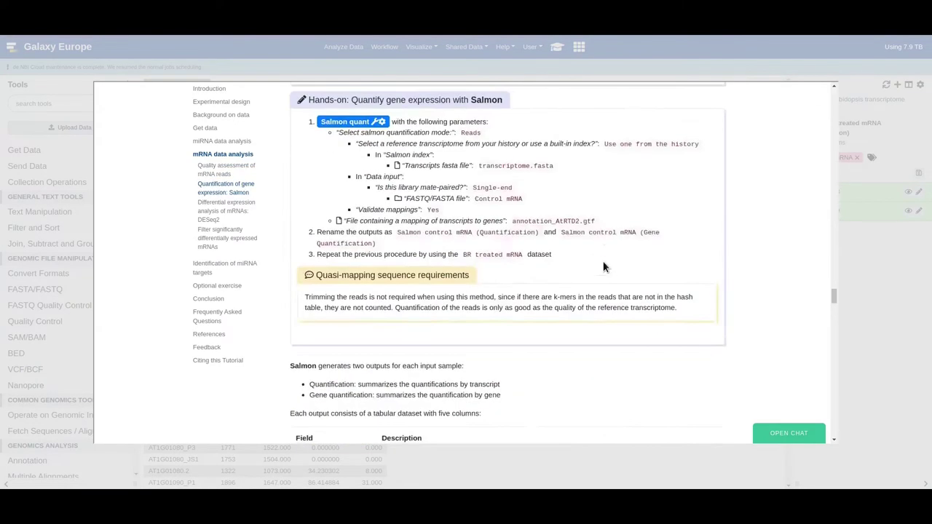
scroll(603, 267, "up", 2)
scroll(602, 266, "down", 10)
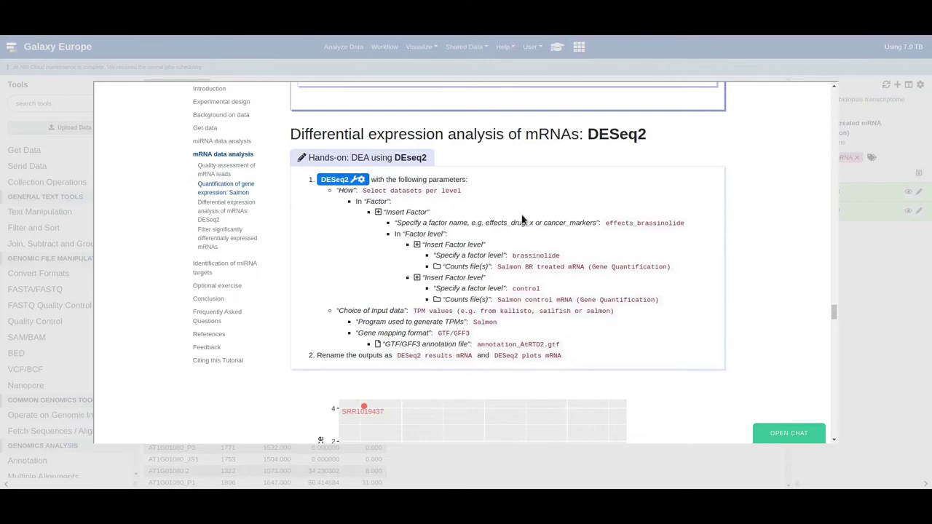
left_click(334, 182)
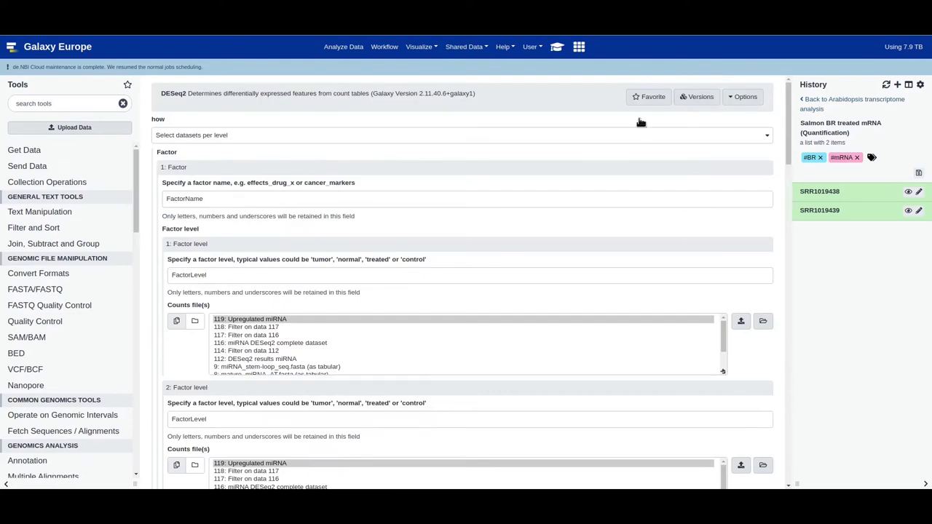
left_click(826, 100)
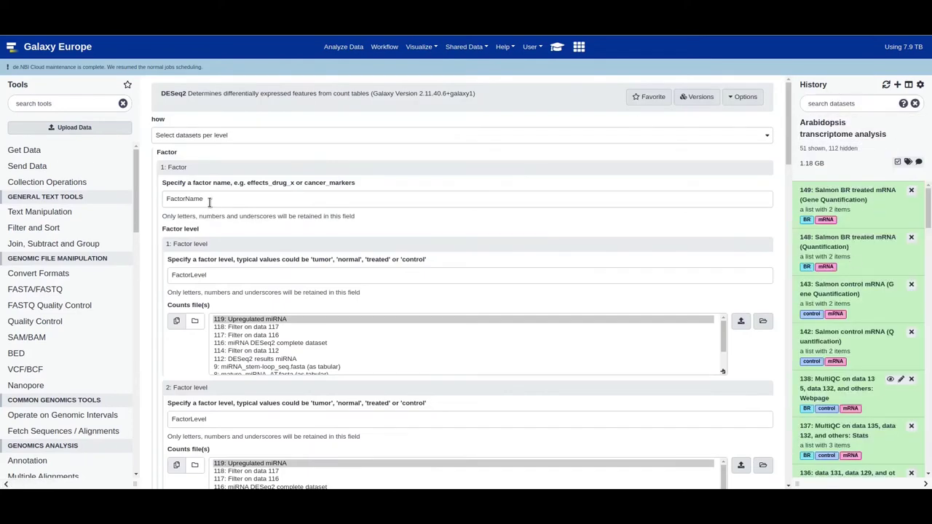
- Set the DESeq2 factor name to effects_brassinolide, copied from the tutorial
left_click(557, 47)
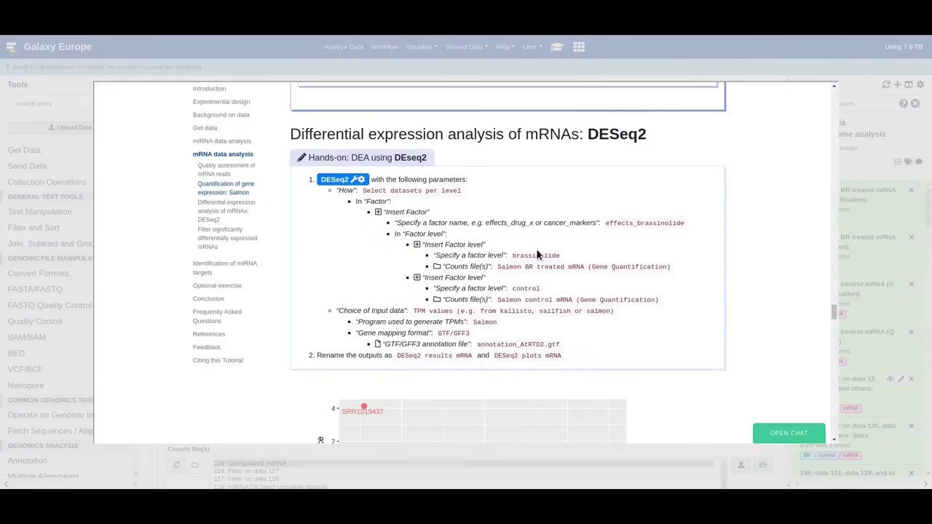
double_click(637, 225)
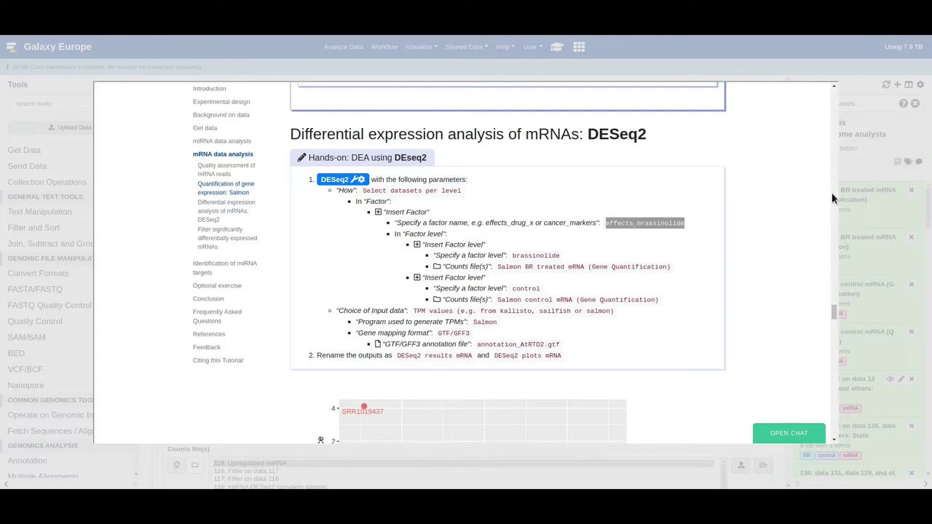
scroll(832, 198, "up", 5)
scroll(695, 261, "down", 5)
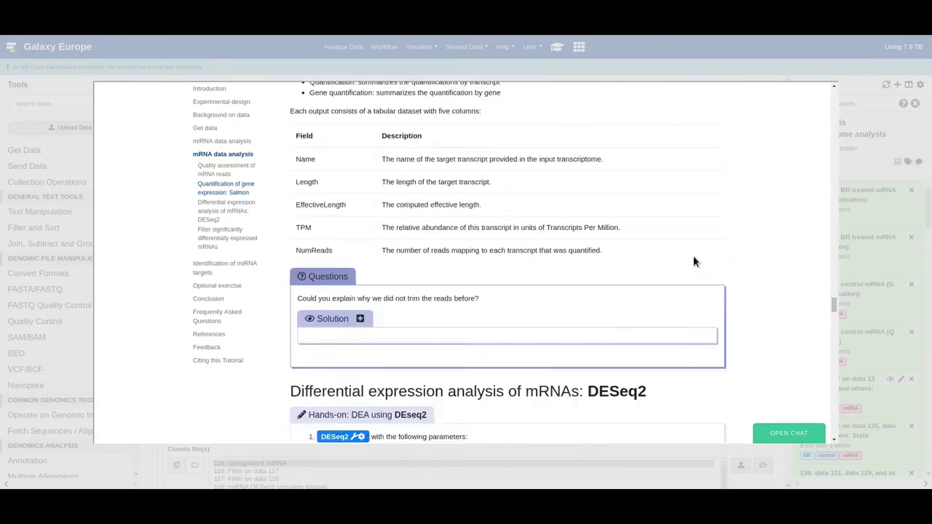
left_click(891, 205)
double_click(218, 198)
key("ctrl+v")
- Name the first factor level brassinolide
double_click(191, 275)
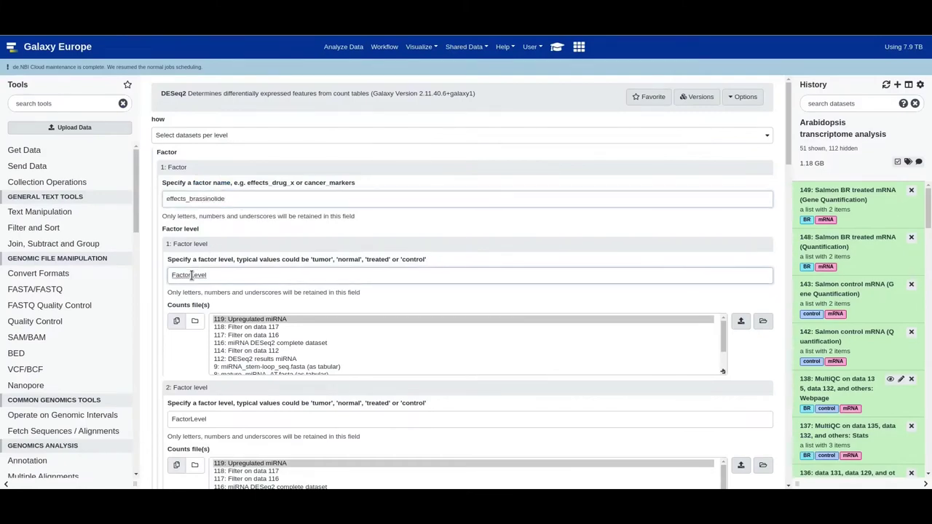
key("ctrl+v")
key("ctrl+a")
key("BackSpace")
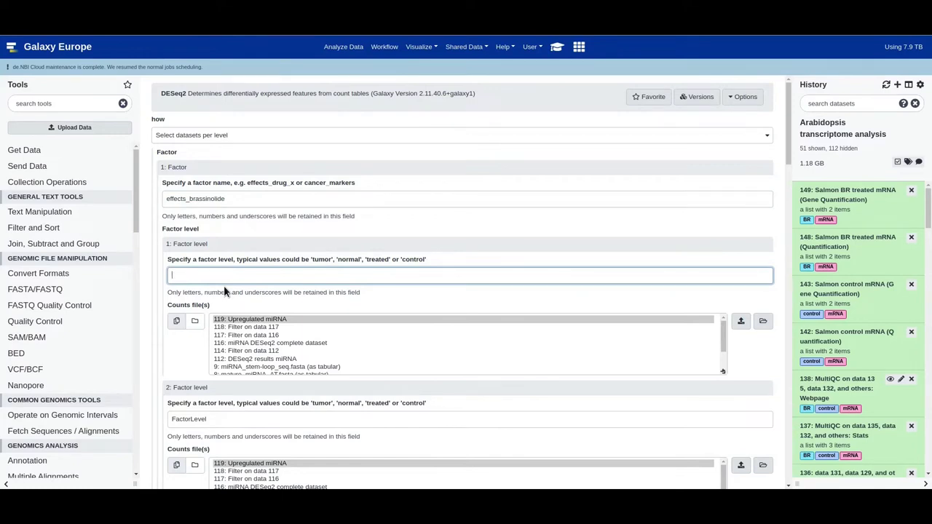
type("bra")
left_click(218, 292)
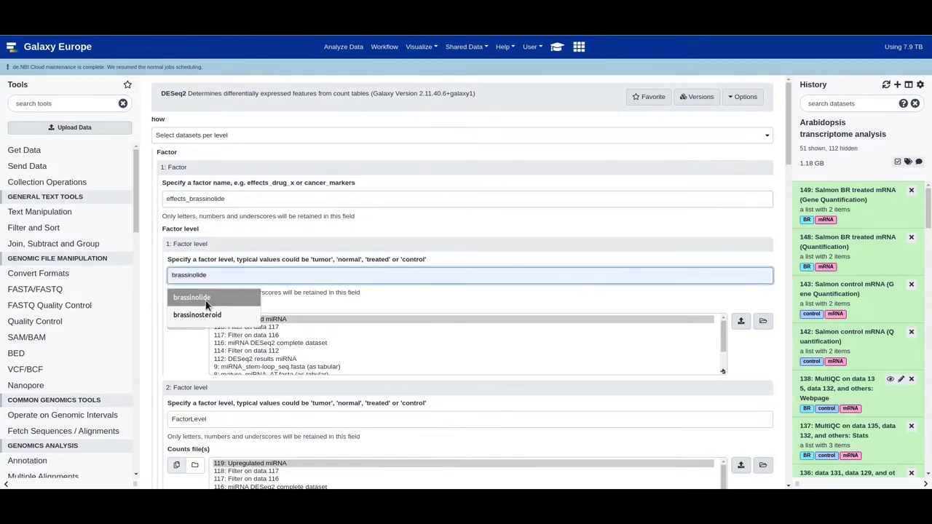
left_click(317, 241)
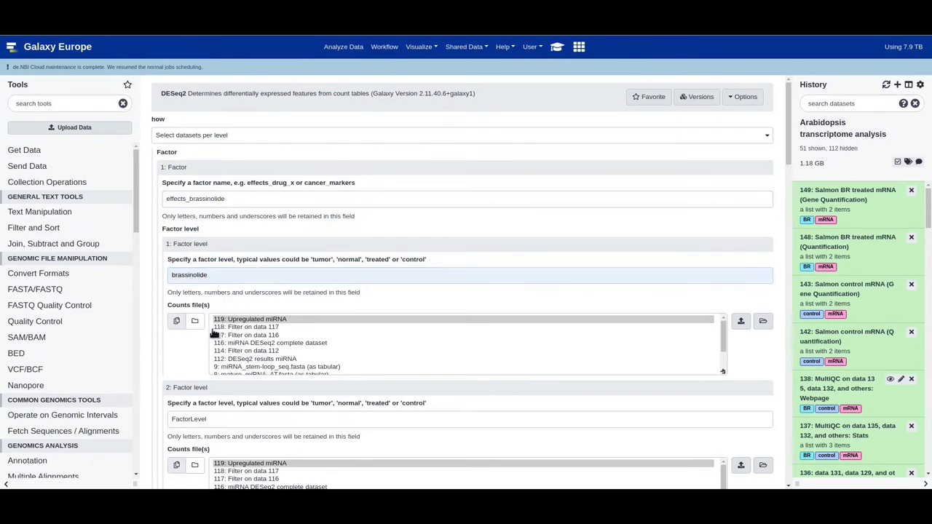
- Choose the Salmon BR treated mRNA (Gene Quantification) collection as the counts files of the brassinolide level
left_click(199, 325)
left_click(339, 320)
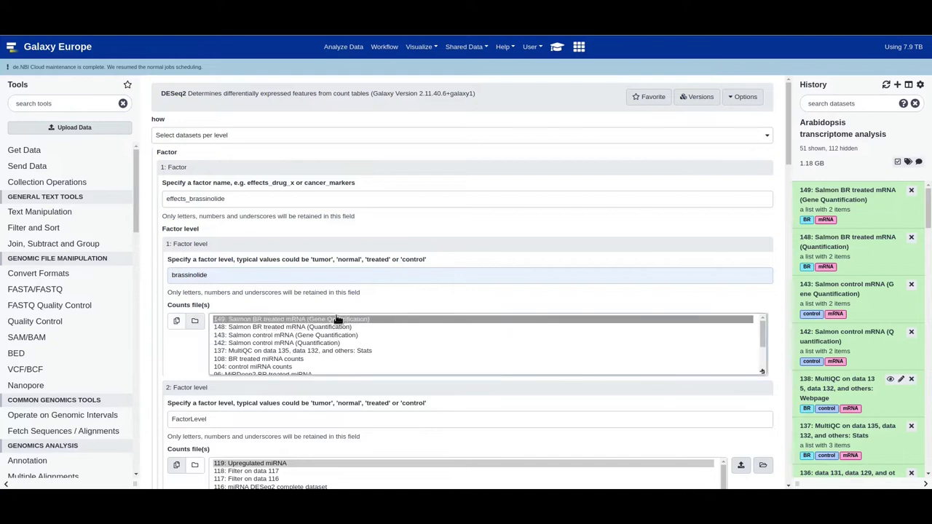
scroll(338, 359, "down", 3)
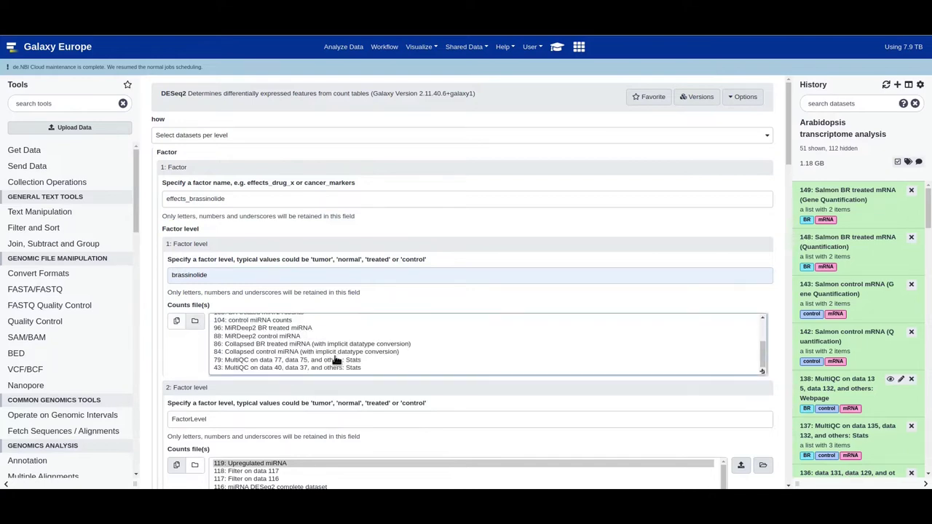
- Name the second factor level control
double_click(215, 418)
type("contr")
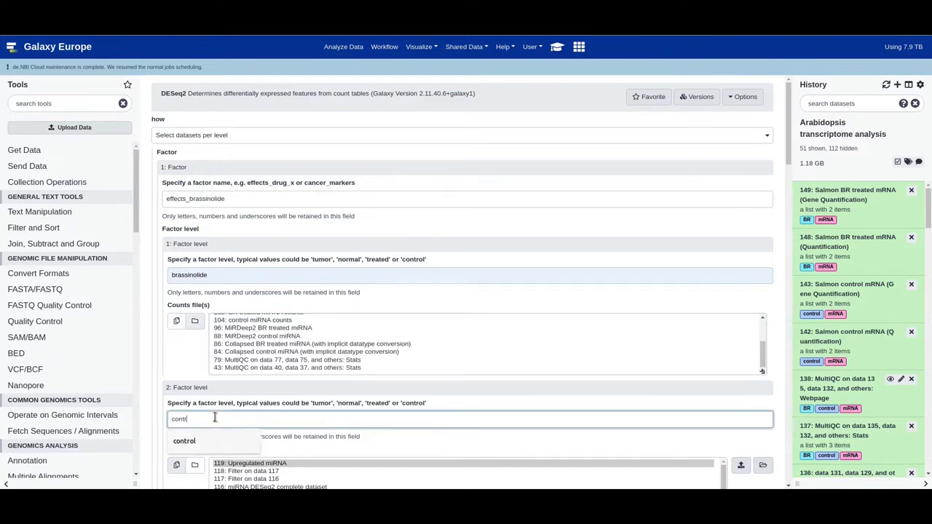
type("ol")
scroll(346, 384, "down", 2)
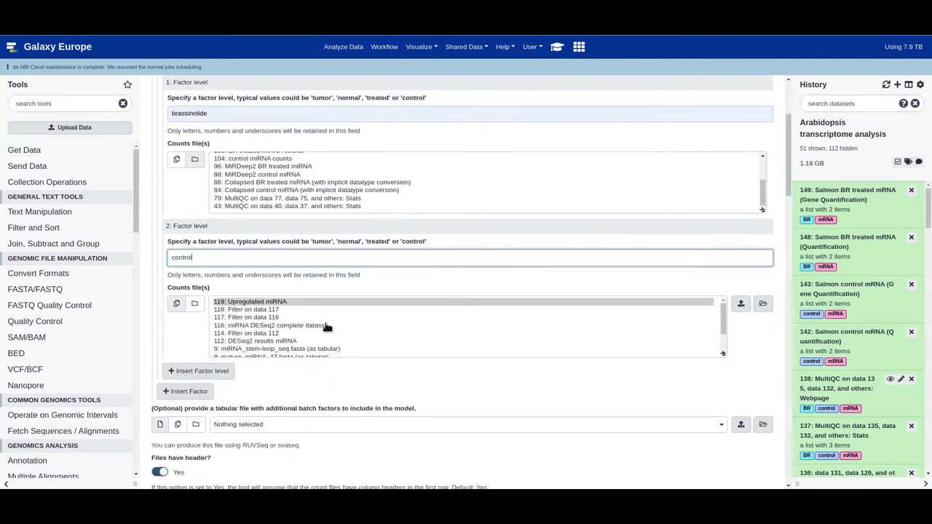
- Choose the Salmon control mRNA (Gene Quantification) collection as the counts files of the control level
left_click(196, 306)
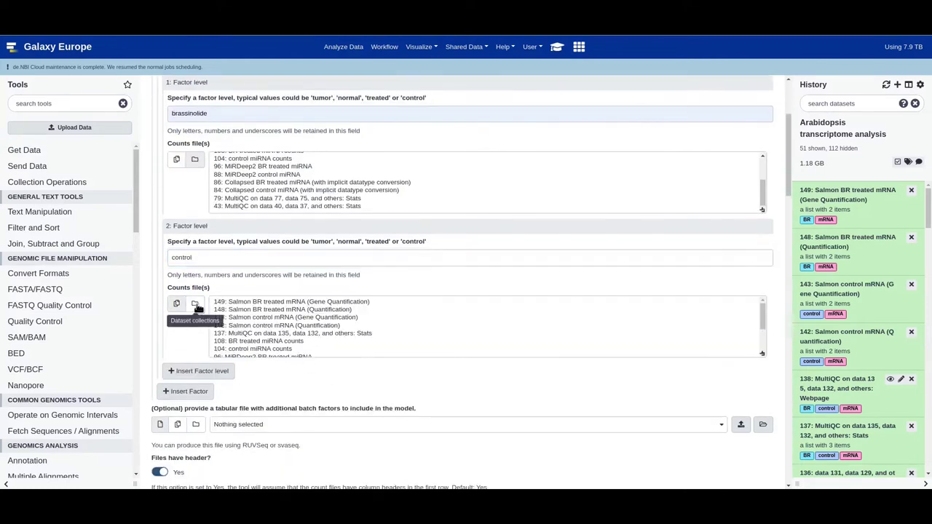
left_click(298, 319)
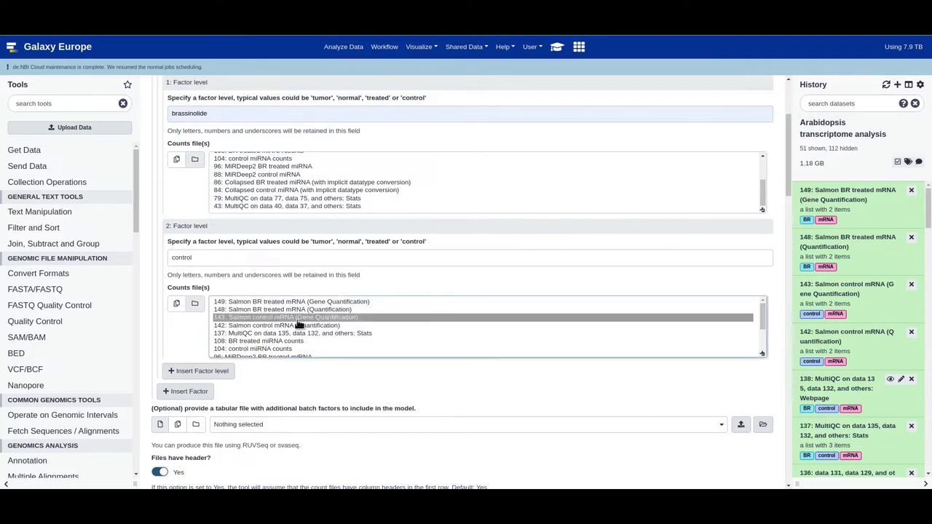
- Set the input data to TPM values (e.g. from kallisto, sailfish or salmon) with Salmon as the generating program
scroll(442, 275, "down", 2)
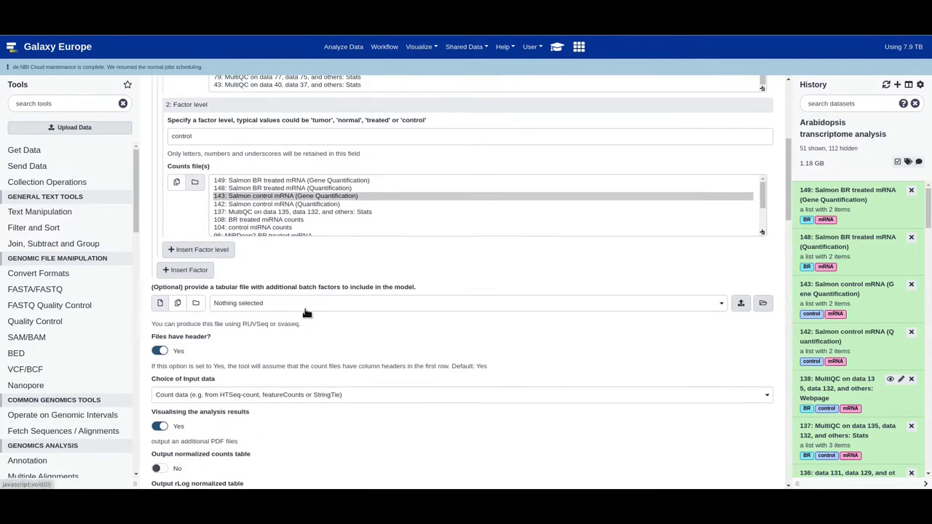
left_click(291, 400)
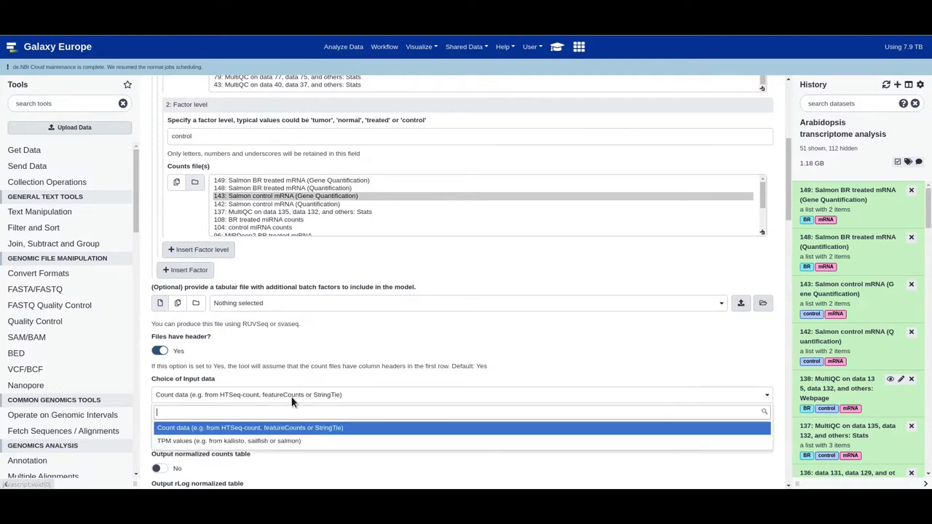
left_click(260, 441)
scroll(291, 364, "down", 1)
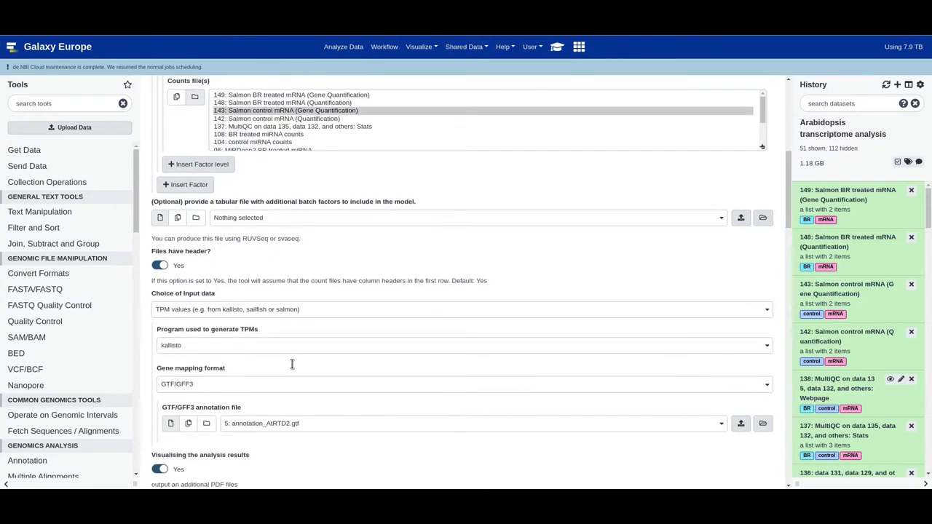
left_click(243, 348)
left_click(232, 411)
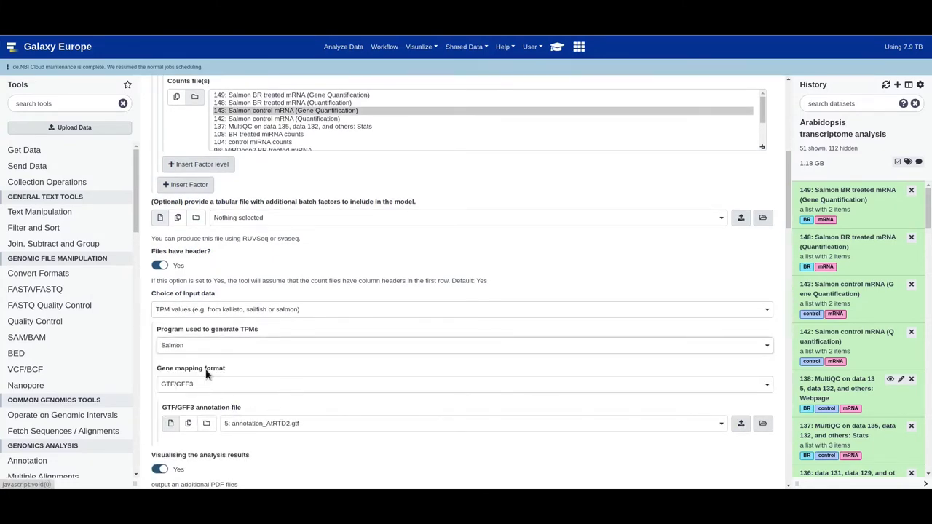
- Use GTF/GFF3 as the gene mapping format with annotation_AtRTD2.gtf as the annotation file
left_click(215, 390)
left_click(254, 413)
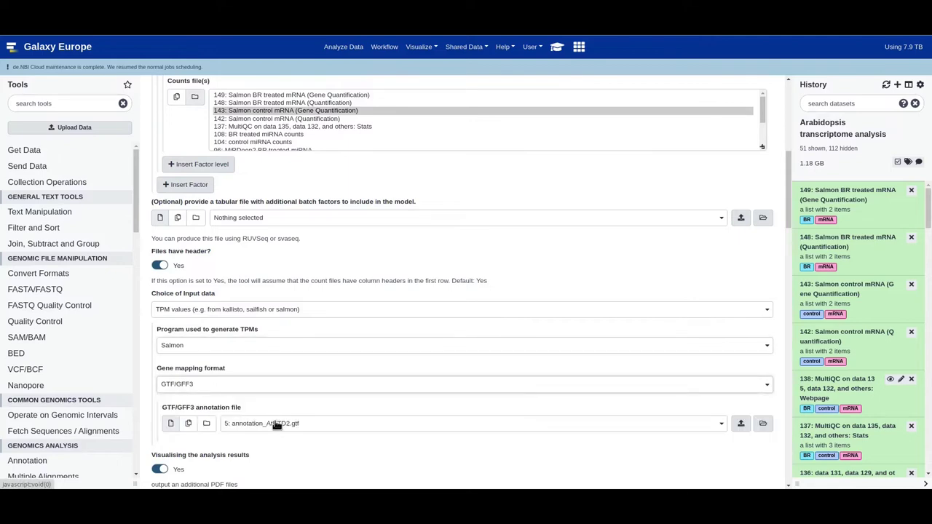
left_click(276, 426)
left_click(333, 391)
scroll(332, 390, "down", 4)
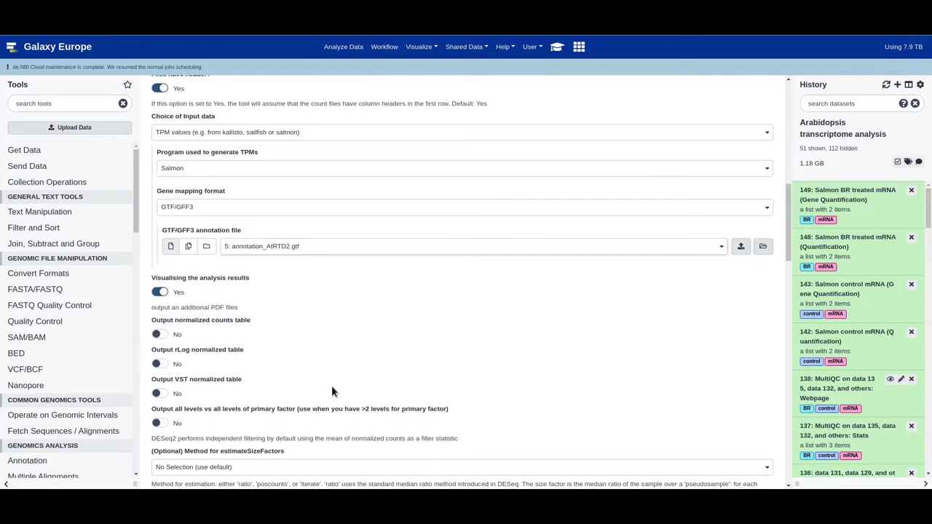
- Compare the DESeq2 parameters with the tutorial's hands-on instructions and run the tool
left_click(556, 49)
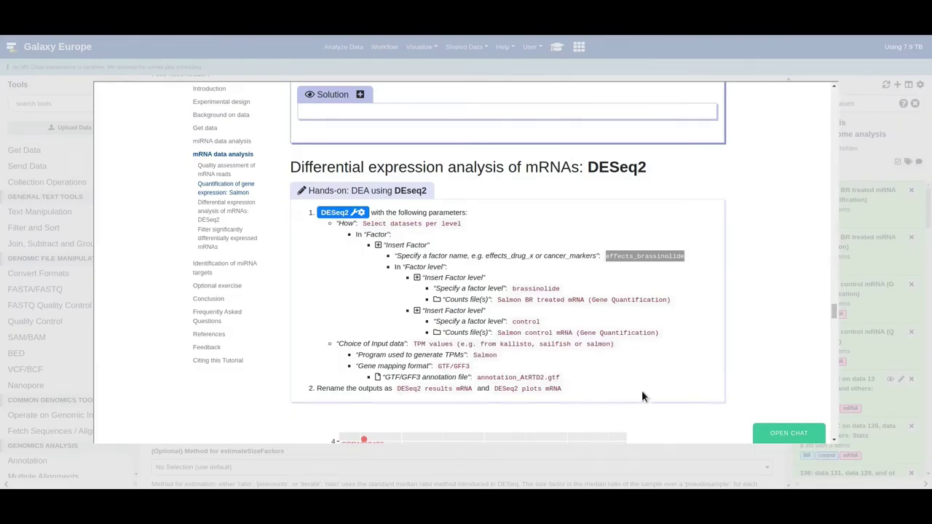
left_click(877, 277)
scroll(277, 384, "down", 10)
left_click(186, 205)
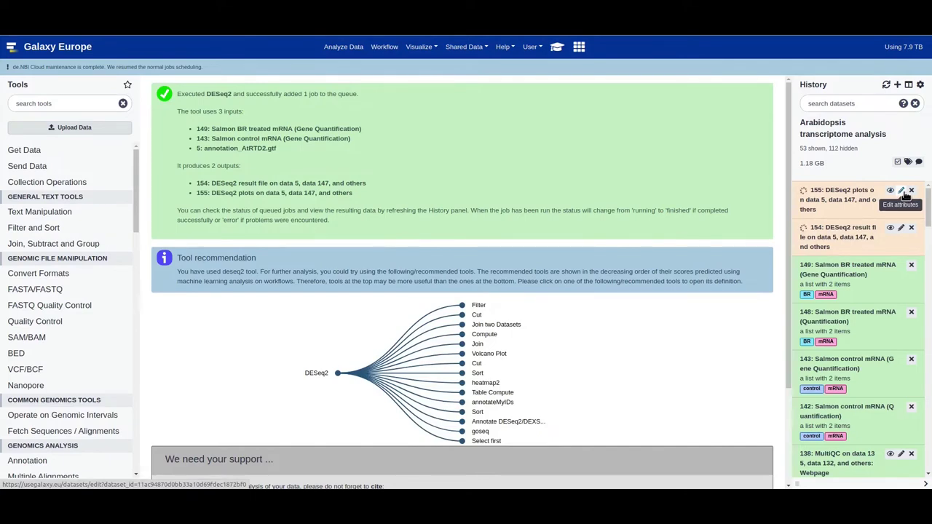
- Rename the DESeq2 plots output as DESeq2 plots mRNA and save the attributes
left_click(902, 192)
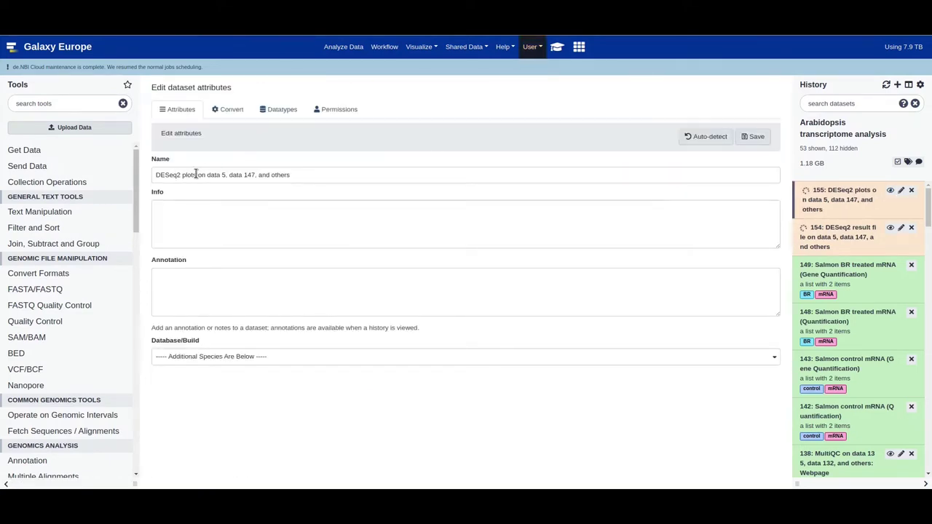
left_click_drag(199, 176, 336, 189)
type("mRNA")
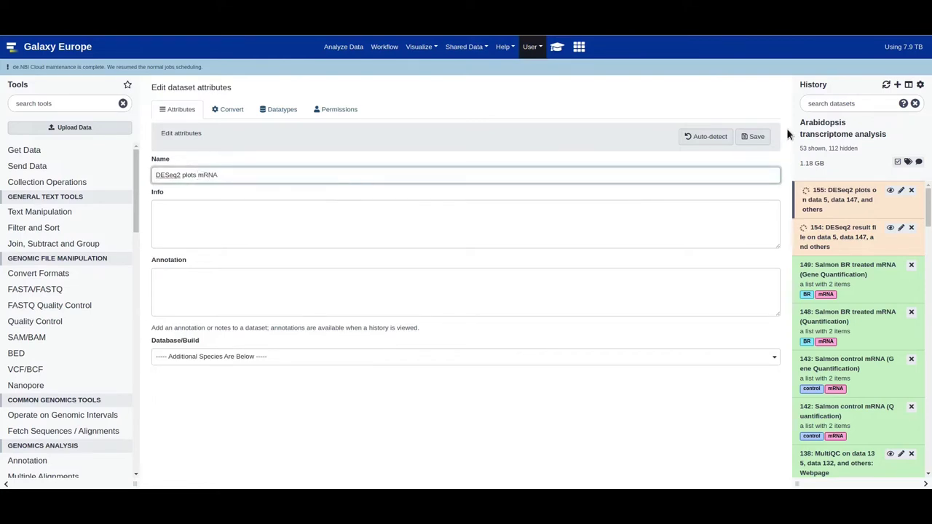
left_click(755, 137)
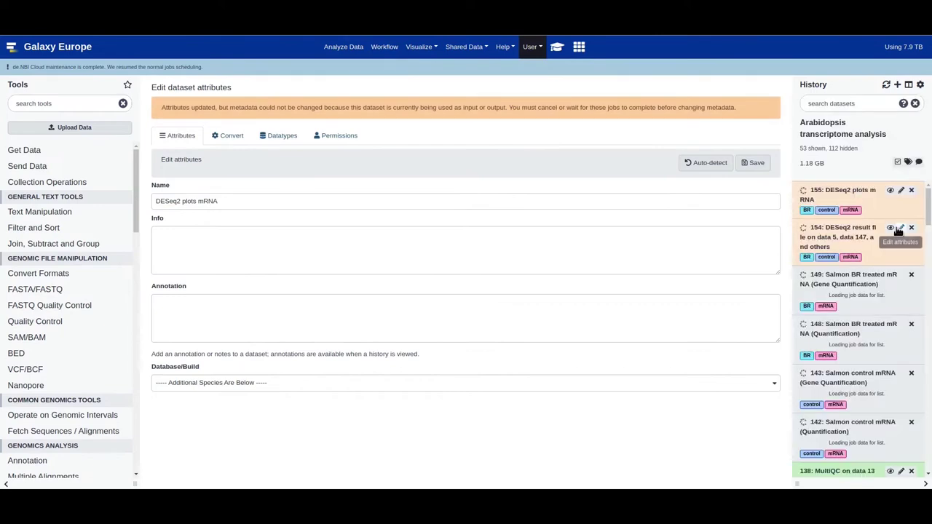
- Rename the DESeq2 result file output as DESeq2 results mRNA and save the attributes
left_click(900, 230)
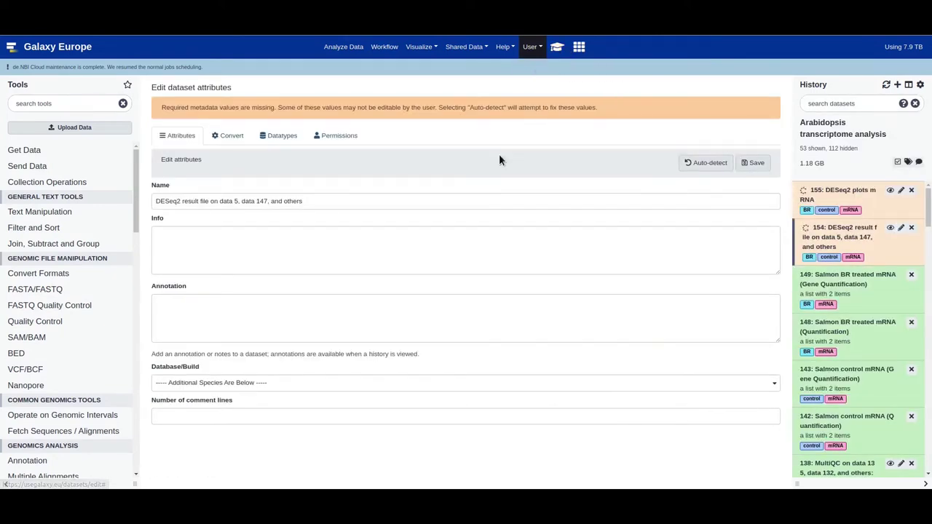
left_click(201, 201)
type("s")
key("ctrl+shift+Right")
key("ctrl+shift+Right")
key("ctrl+shift+Right")
key("ctrl+shift+Right")
key("ctrl+shift+Right")
key("ctrl+shift+Right")
key("ctrl+shift+Right")
key("ctrl+shift+Right")
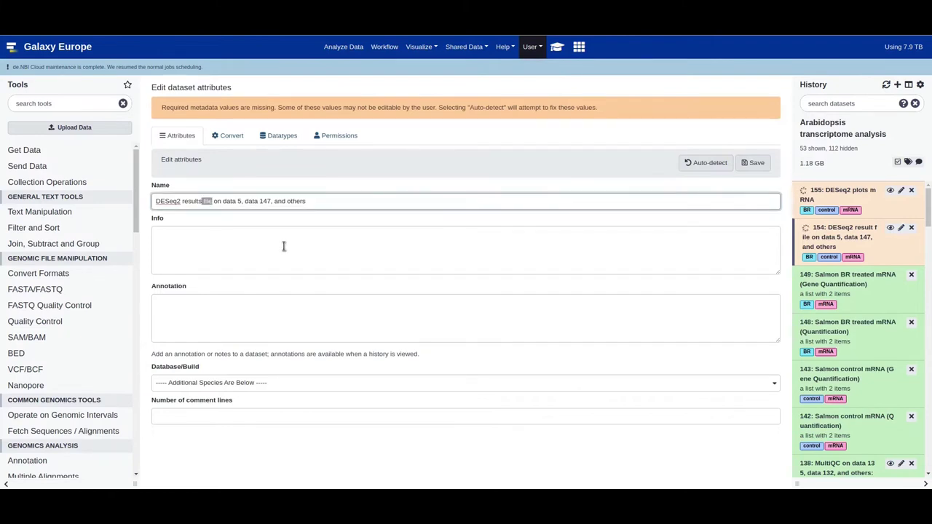
key("BackSpace")
left_click(752, 162)
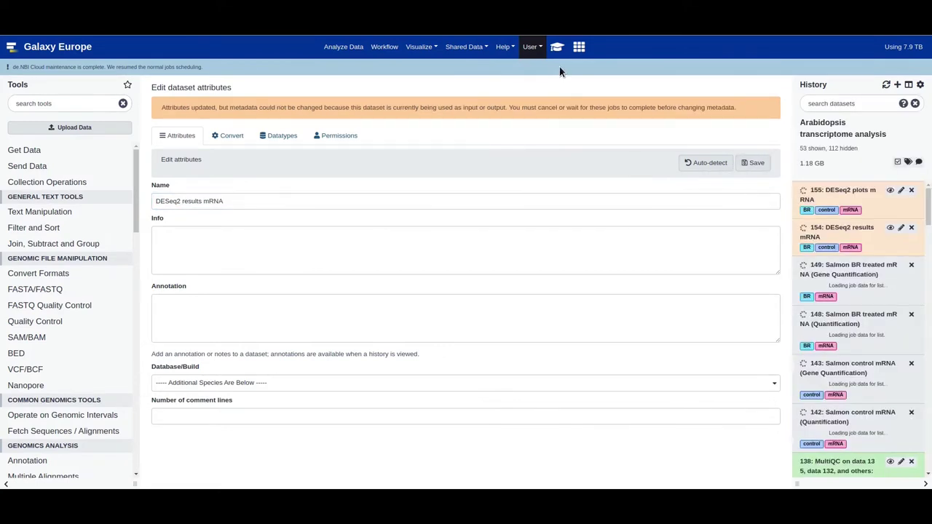
- Examine the DESeq2 plots mRNA output, including the PCA plot, sample-to-sample distances, dispersion estimates and MA-plot
left_click(557, 47)
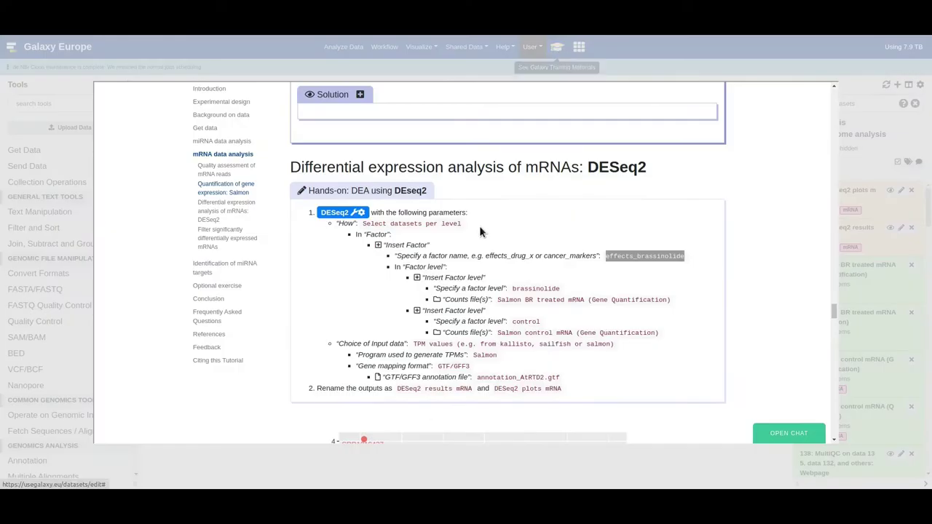
left_click(907, 304)
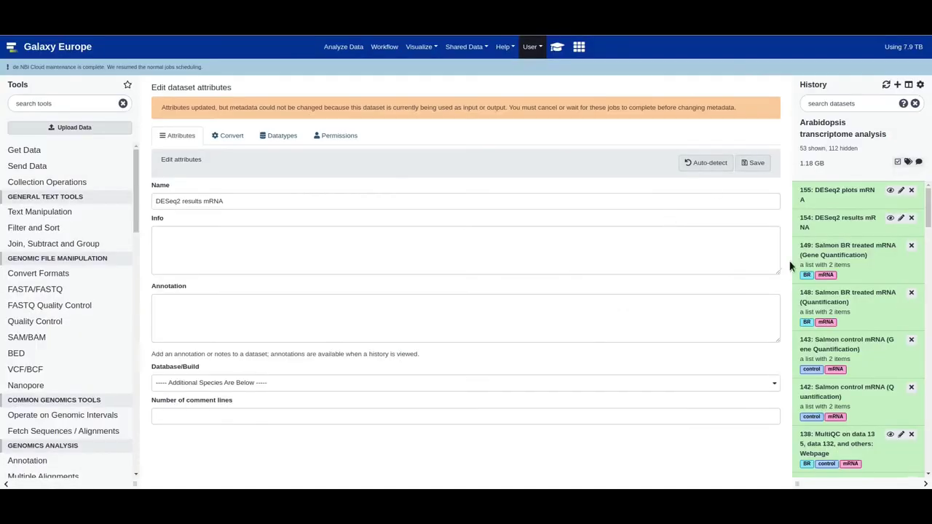
left_click(889, 192)
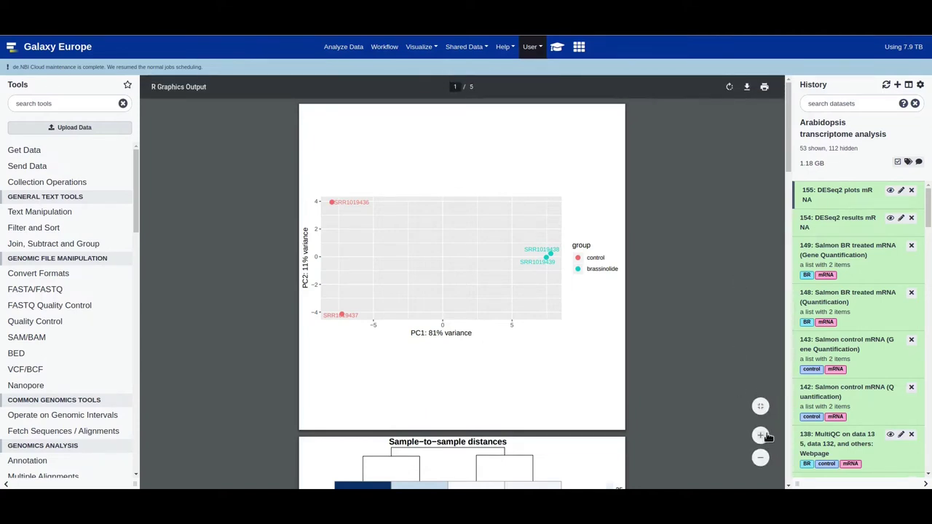
left_click(760, 435)
left_click(760, 434)
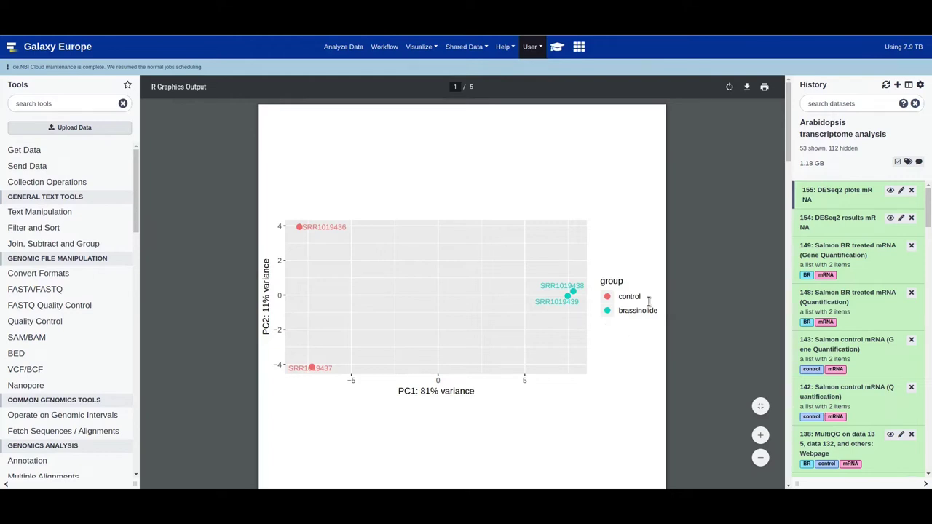
scroll(687, 315, "down", 2)
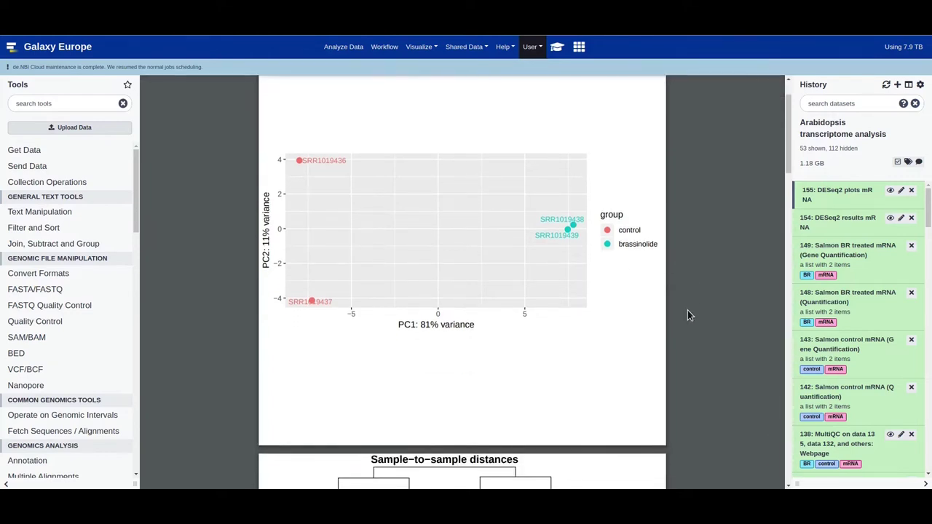
scroll(687, 310, "down", 5)
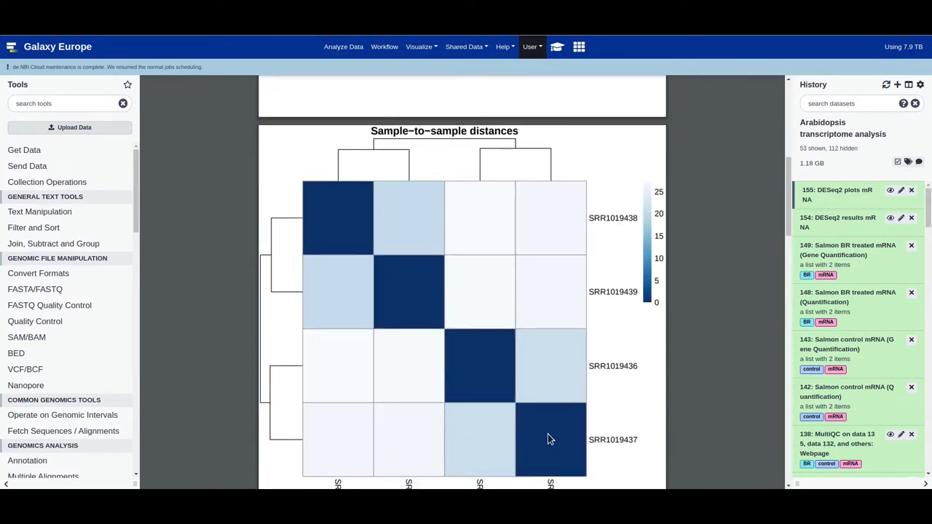
scroll(681, 365, "down", 1)
scroll(681, 365, "down", 4)
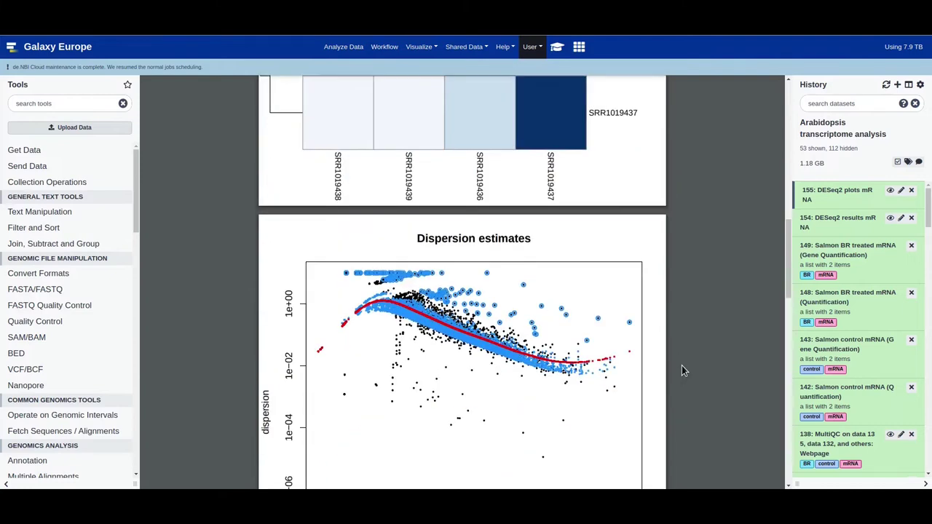
scroll(681, 366, "down", 5)
scroll(682, 364, "down", 8)
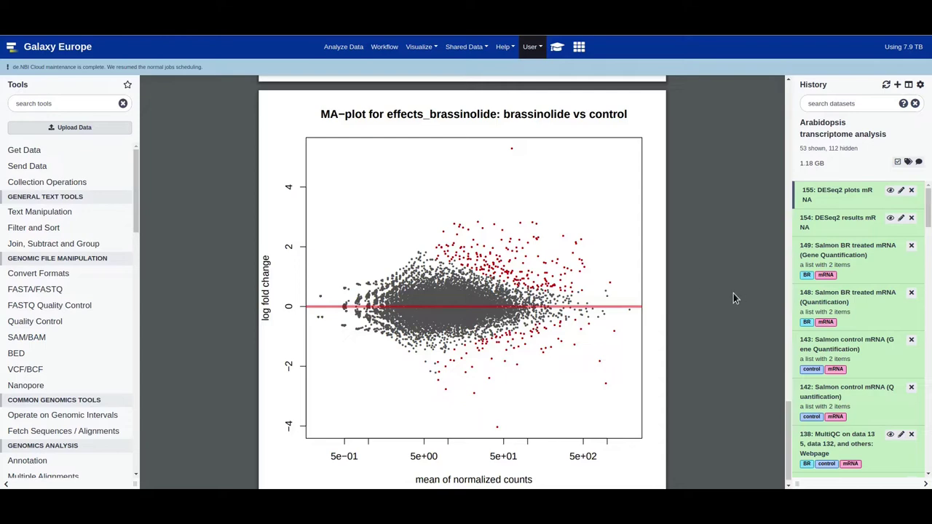
scroll(733, 297, "up", 4)
scroll(733, 294, "up", 15)
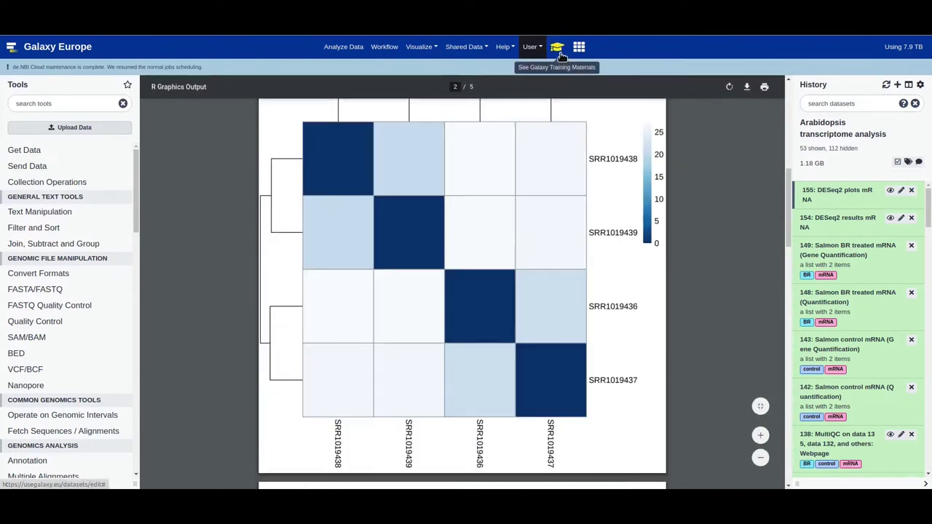
scroll(719, 230, "up", 5)
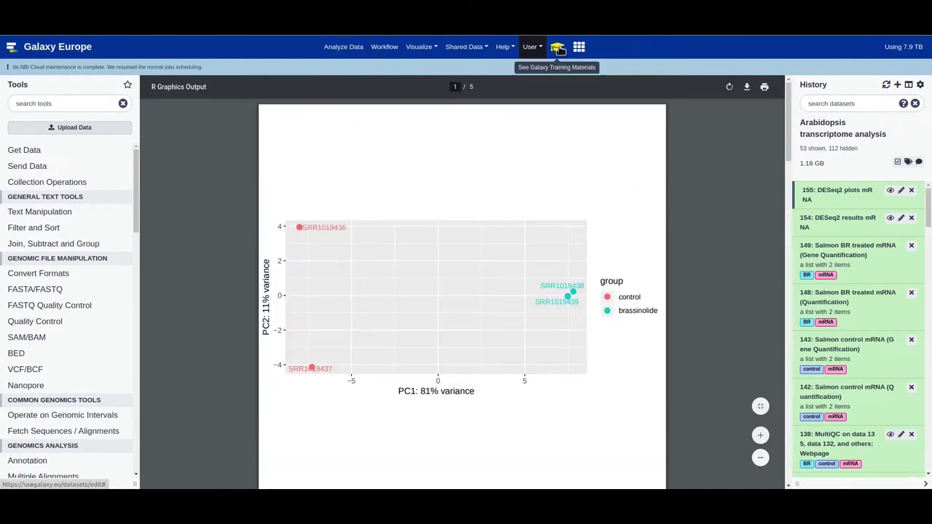
- Copy the Zenodo link to mRNA_DESeq2_results_complete_dataset.tabular from the tutorial's section on filtering differentially expressed mRNAs
left_click(558, 49)
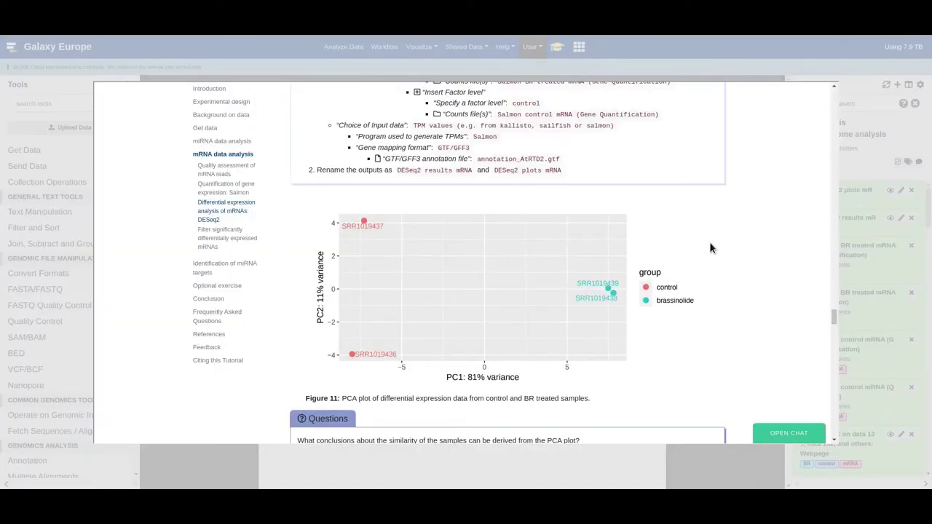
scroll(709, 247, "down", 7)
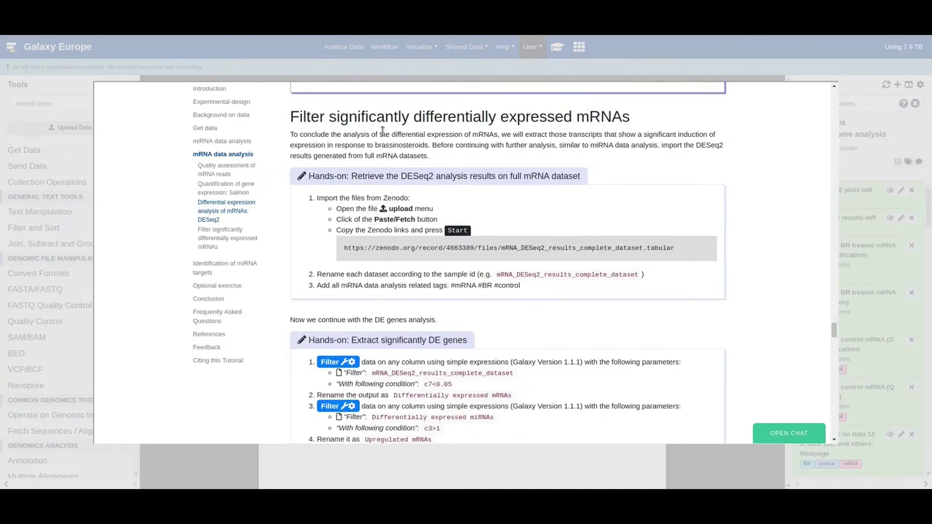
mouse_move(490, 259)
left_click(705, 246)
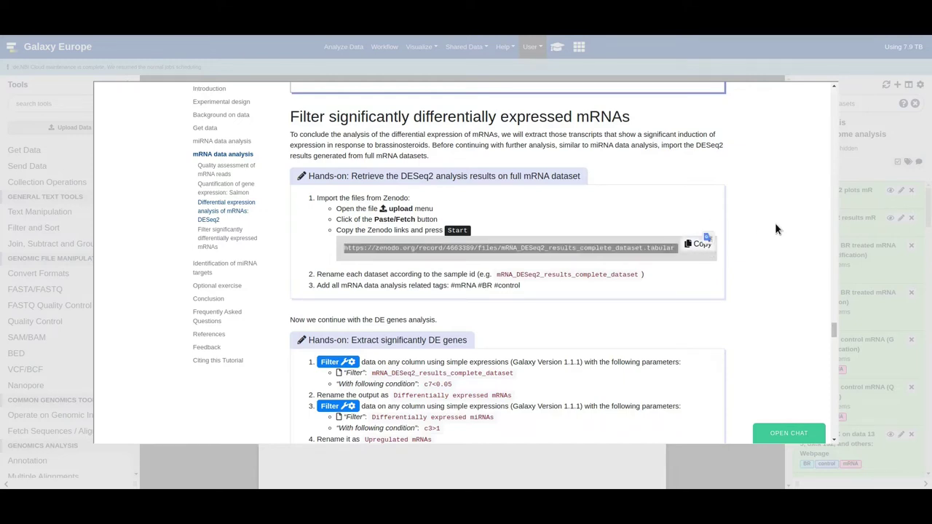
left_click(872, 225)
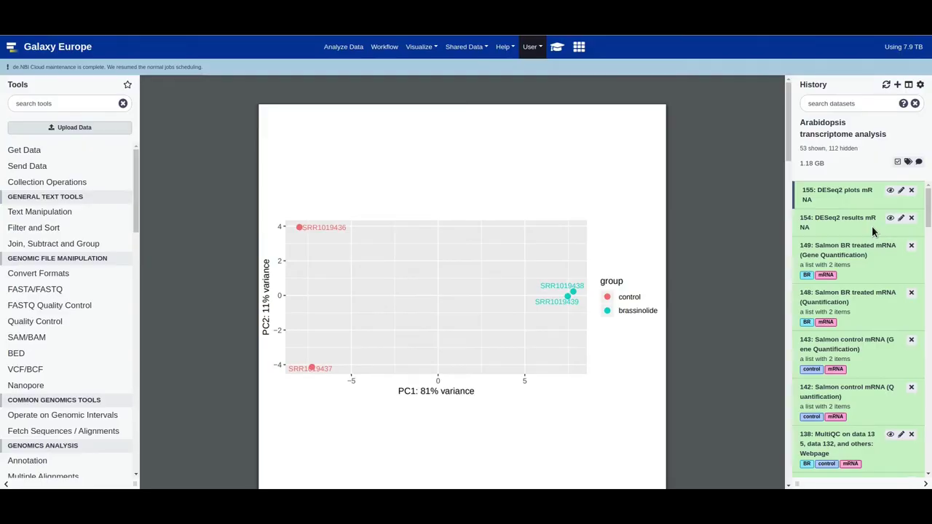
left_click(113, 127)
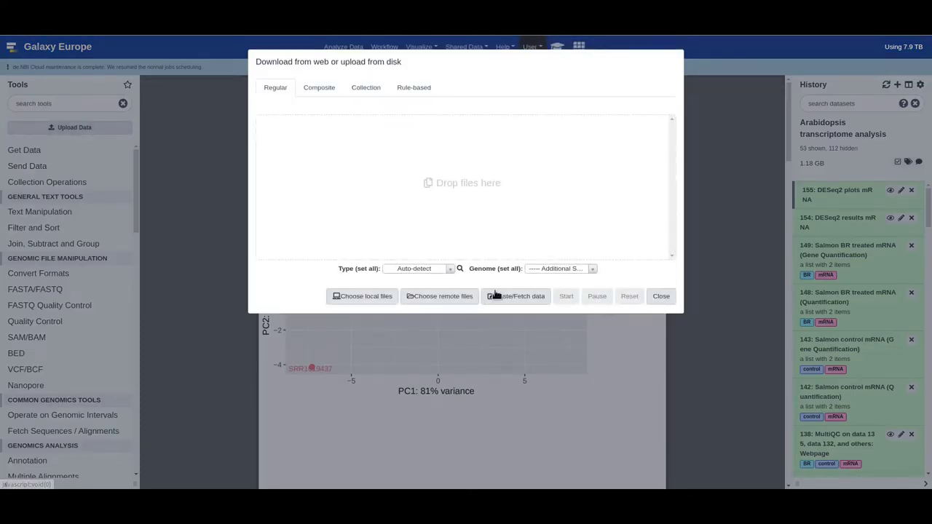
left_click(515, 297)
left_click(348, 176)
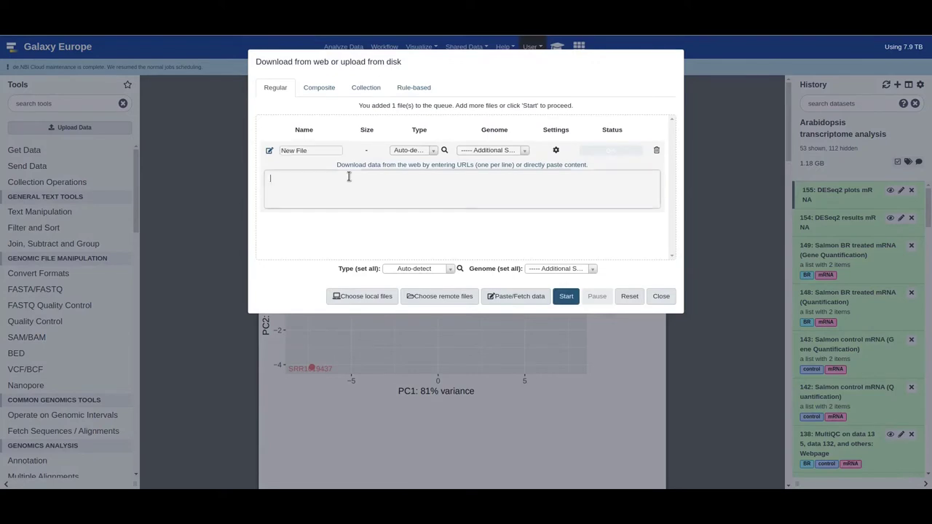
key("ctrl+v")
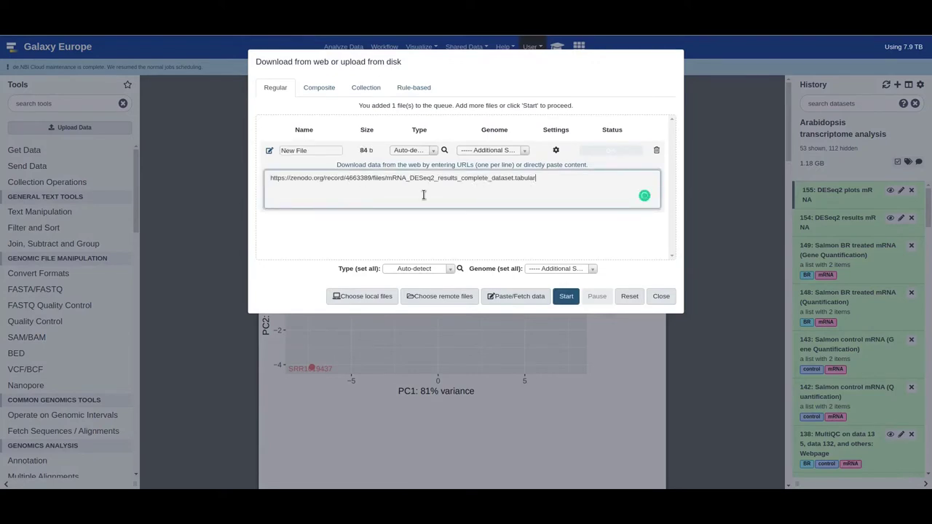
left_click(562, 297)
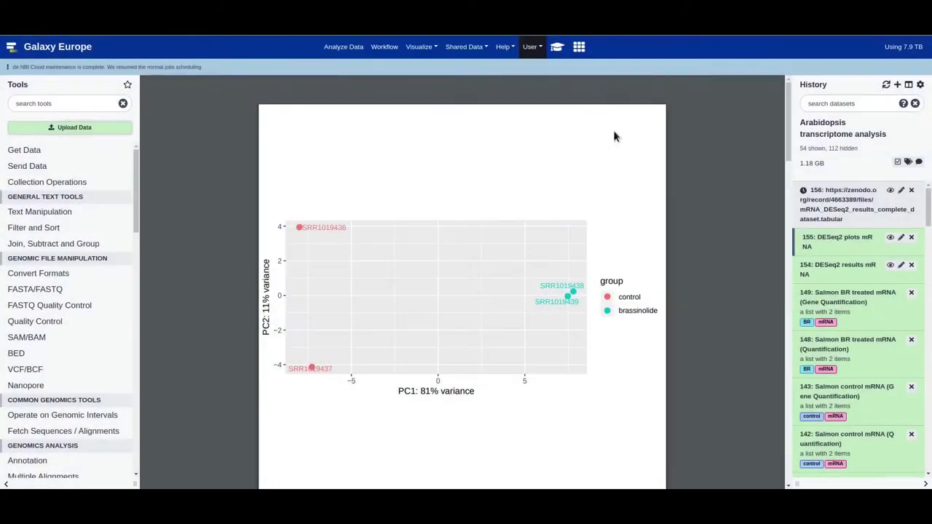
- Copy the dataset name mRNA_DESeq2_results_complete_dataset from the tutorial's renaming instruction
left_click(557, 47)
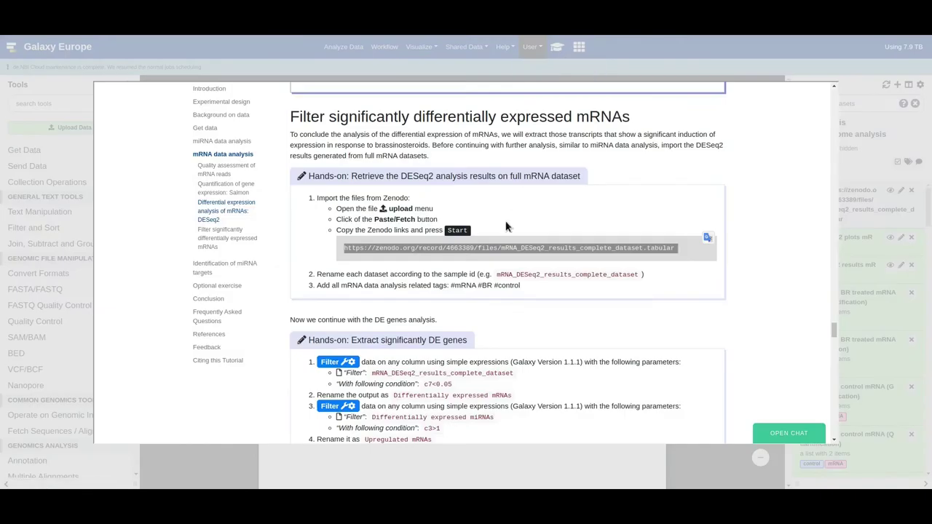
double_click(512, 275)
right_click(511, 275)
left_click(525, 283)
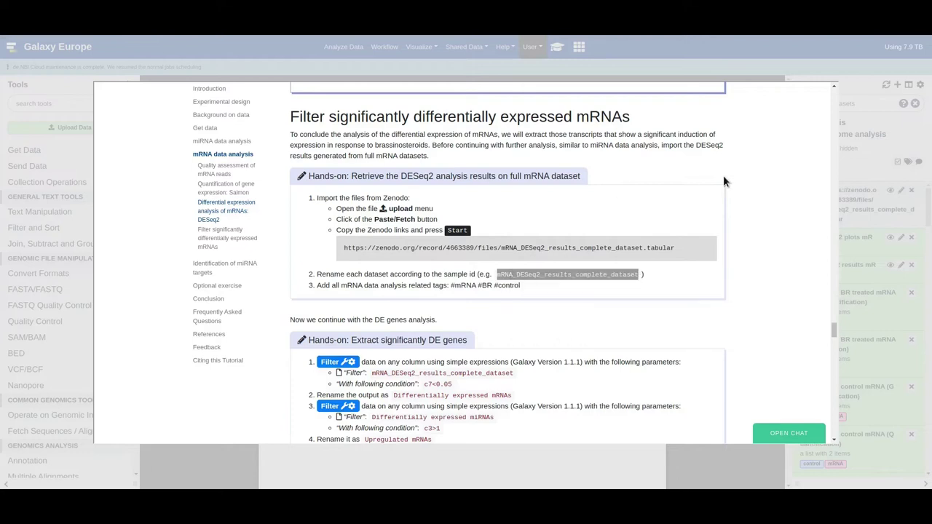
left_click(673, 72)
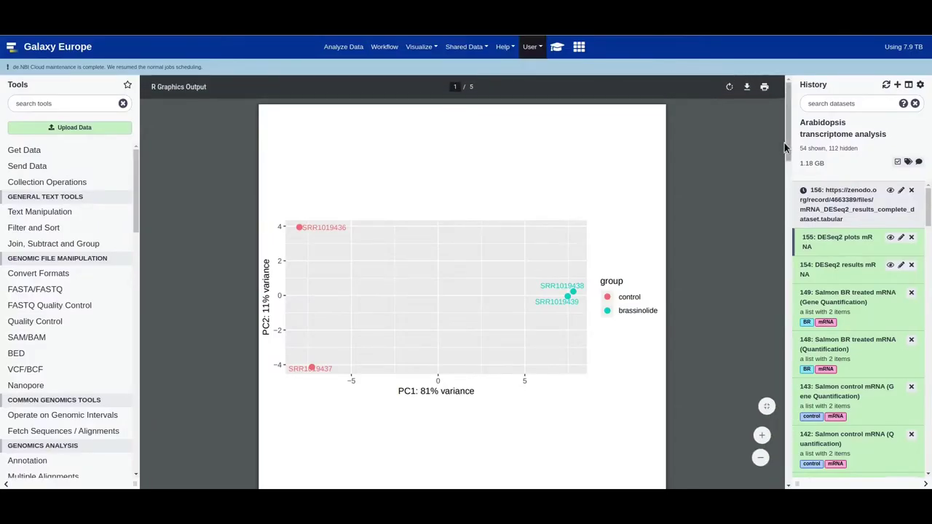
- Replace the name of the imported Zenodo dataset with mRNA_DESeq2_results_complete_dataset
left_click(901, 190)
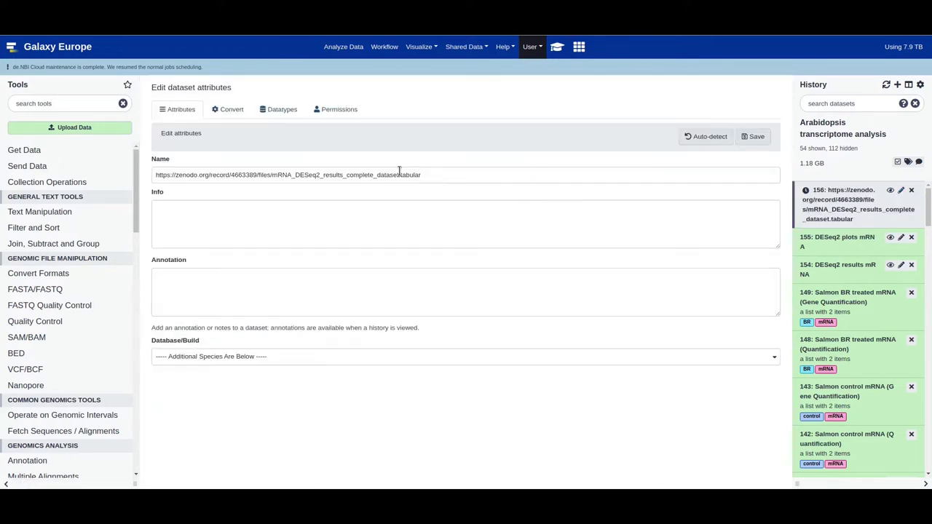
left_click(397, 173)
key("ctrl+a")
key("ctrl+v")
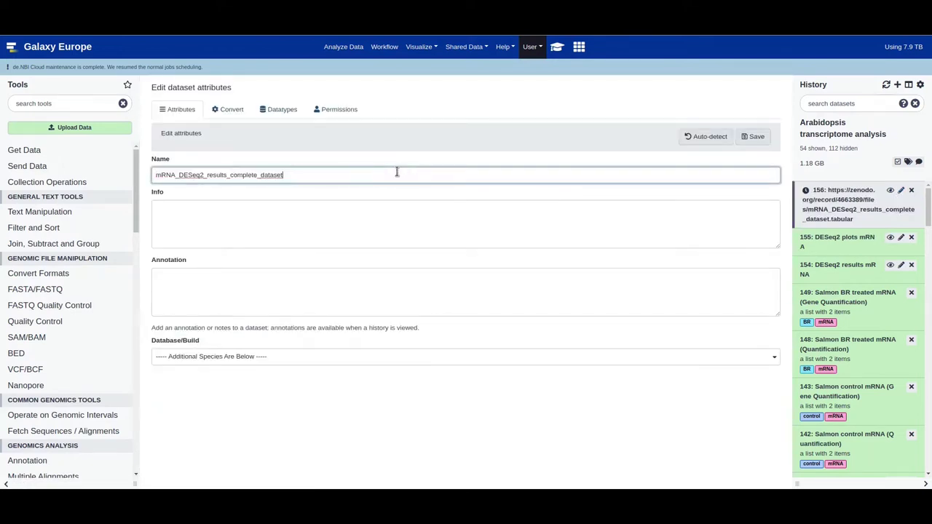
- Save the name mRNA_DESeq2_results_complete_dataset for dataset 156 and consult the tutorial's instructions for tagging it
left_click(752, 137)
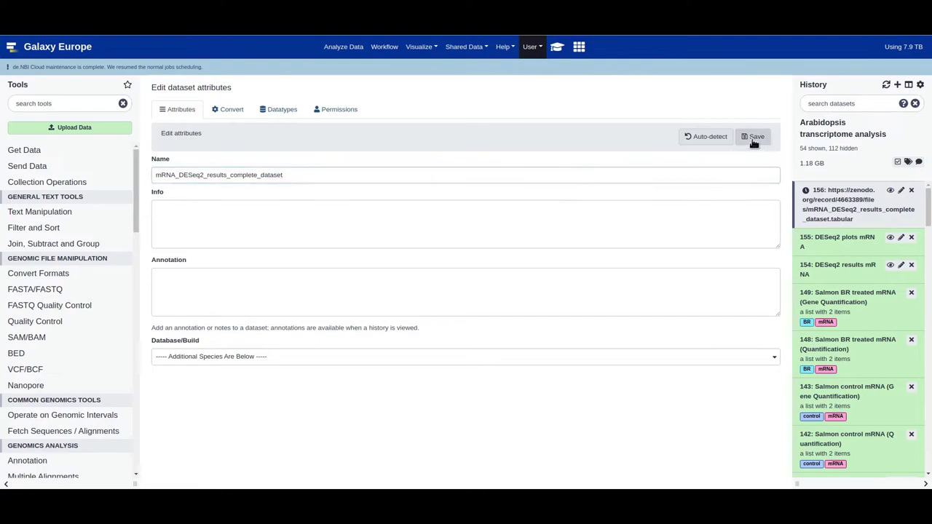
left_click(557, 46)
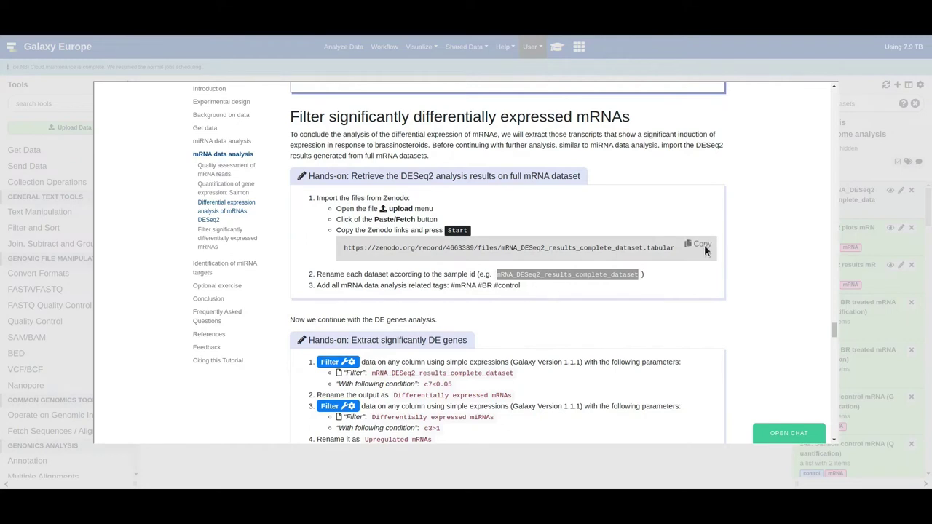
left_click(865, 161)
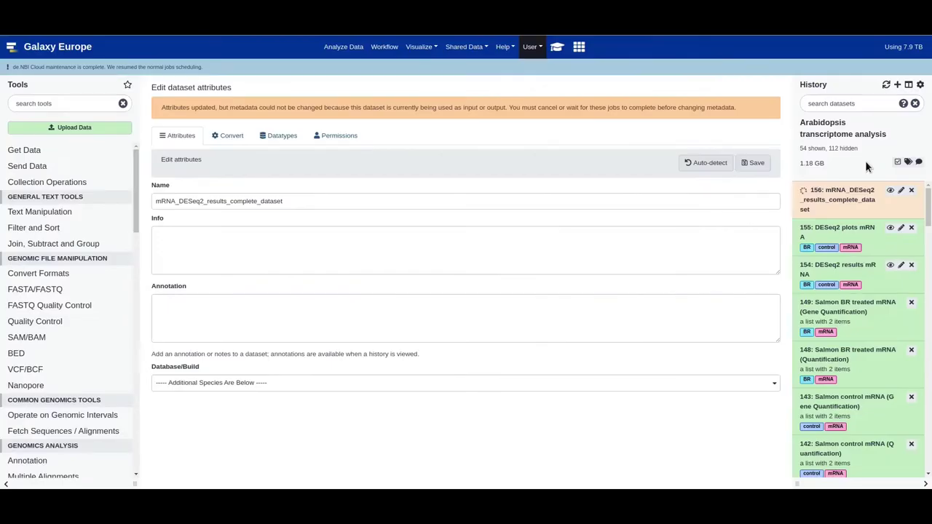
- Add the tags #mRNA, #BR and #control to dataset 156
left_click(886, 205)
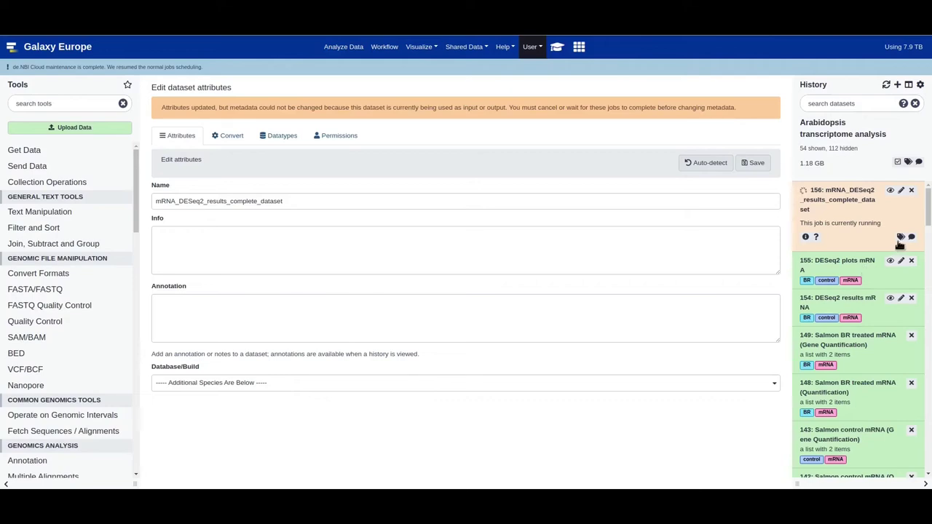
left_click(902, 239)
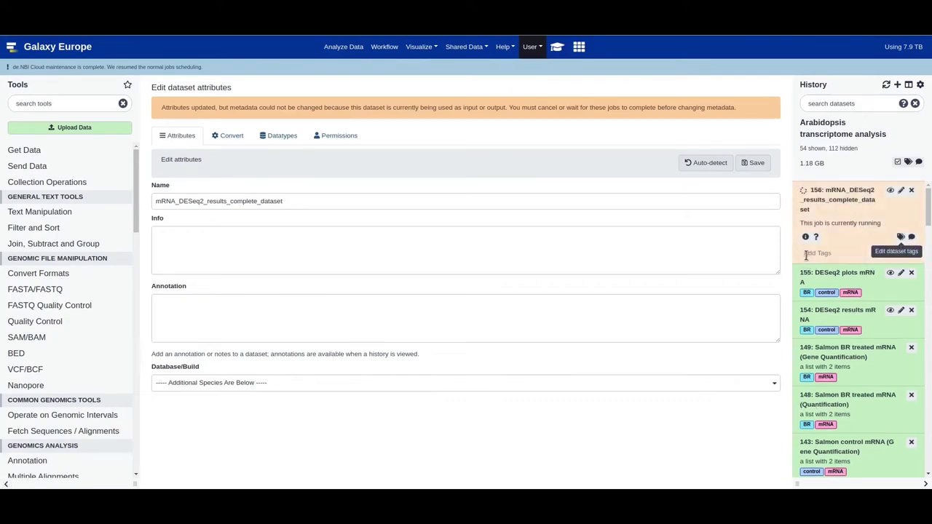
type("mRNA")
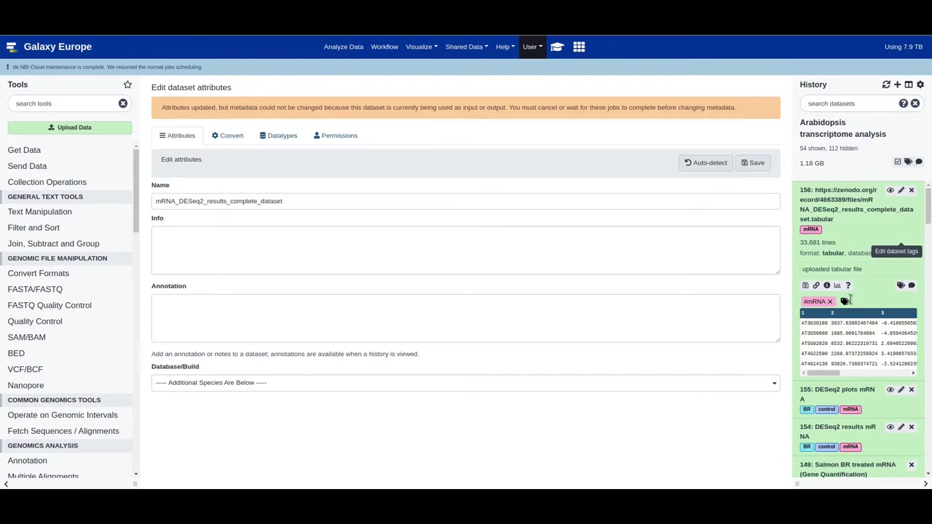
left_click(846, 301)
type("#B")
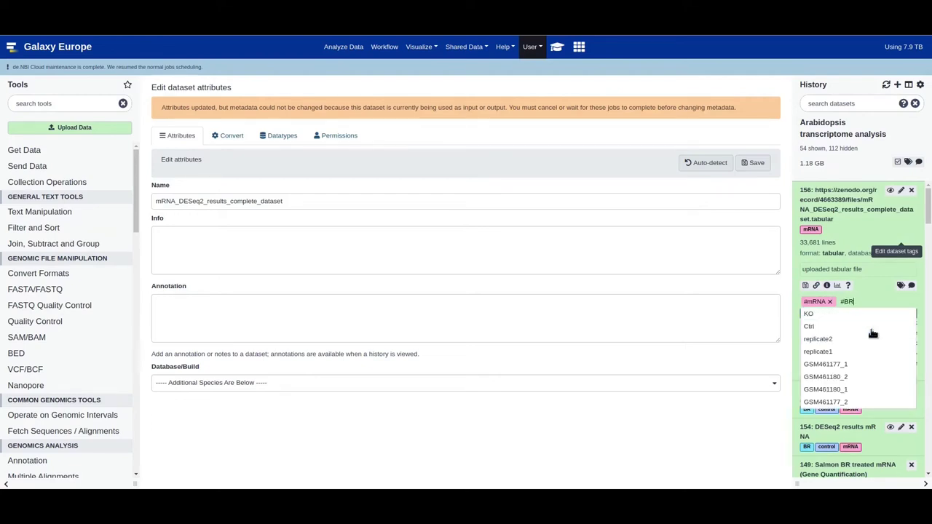
type("R")
key("Return")
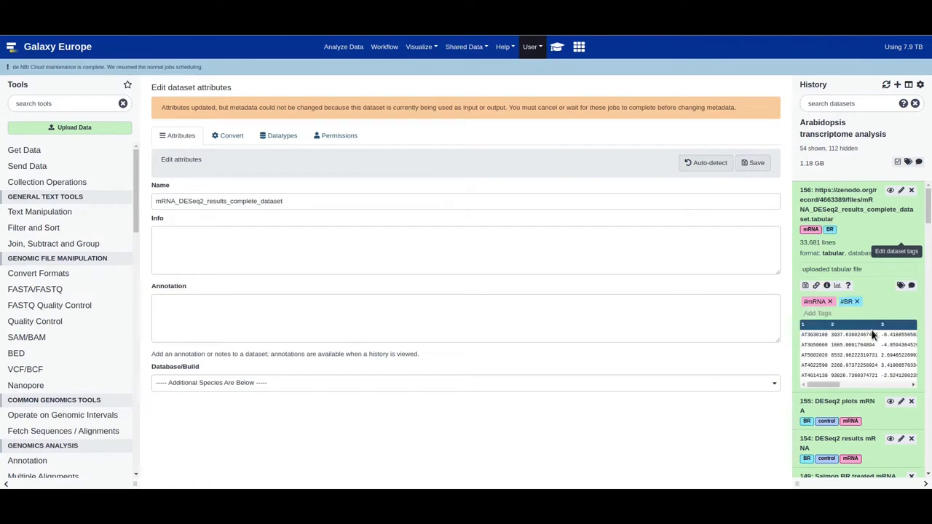
type("#contro")
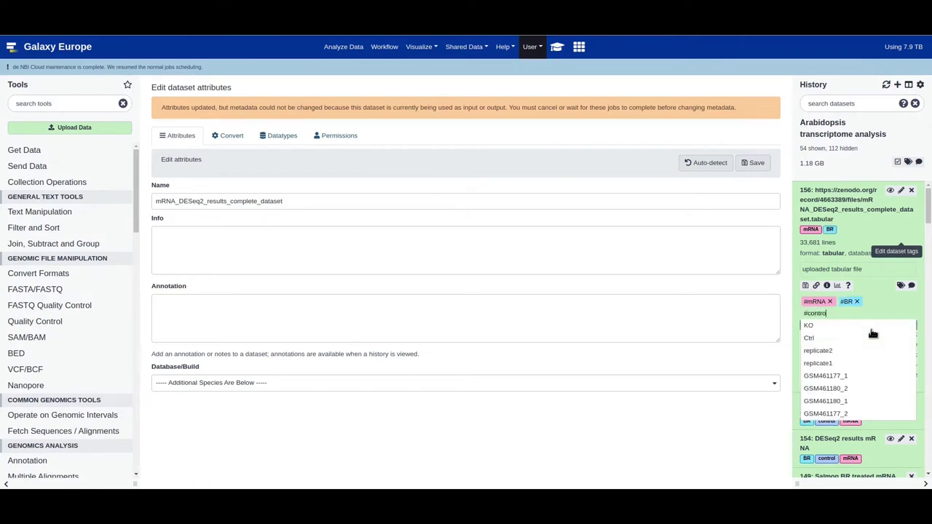
type("l")
key("Return")
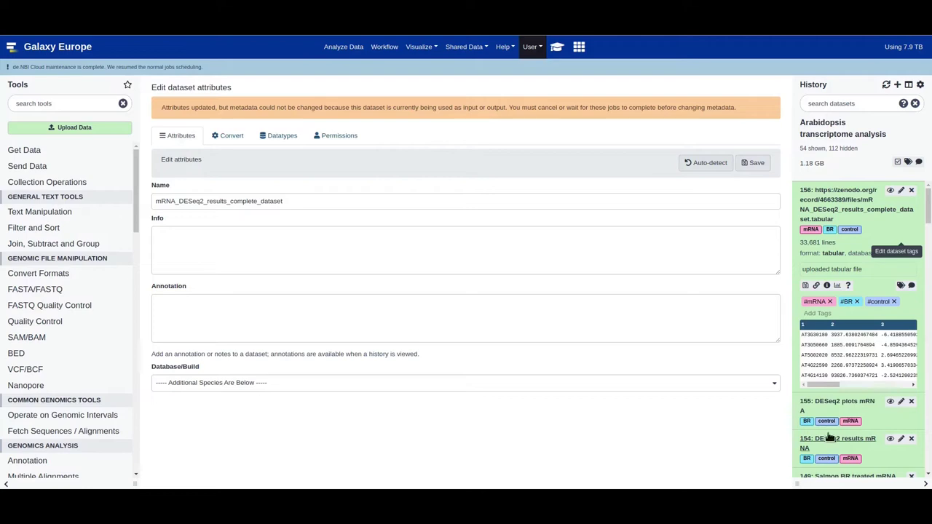
- Collapse dataset 156, refresh the history and save its name again as mRNA_DESeq2_results_complete_dataset
left_click(837, 195)
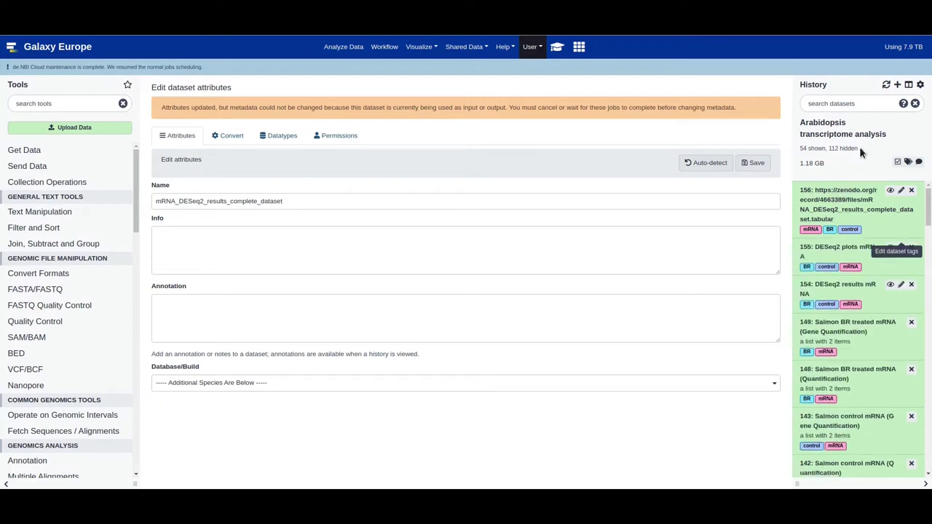
left_click(885, 86)
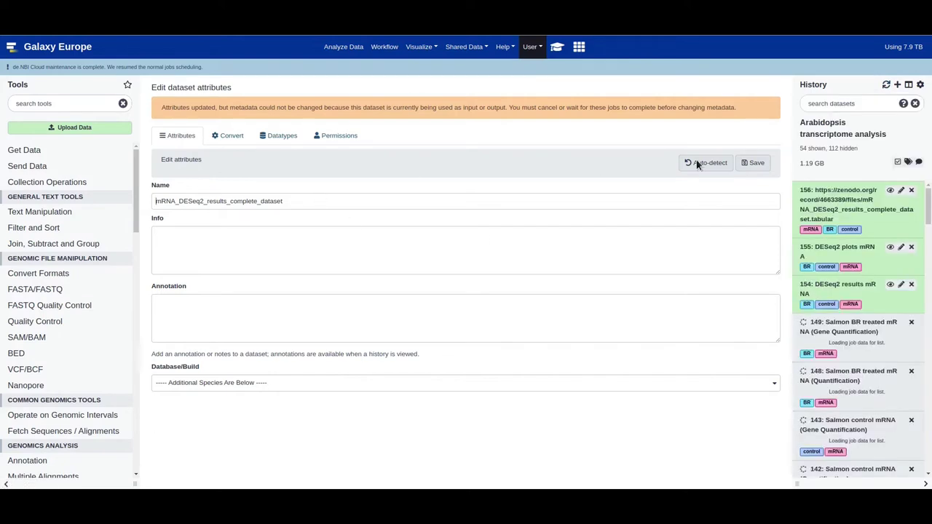
left_click(756, 163)
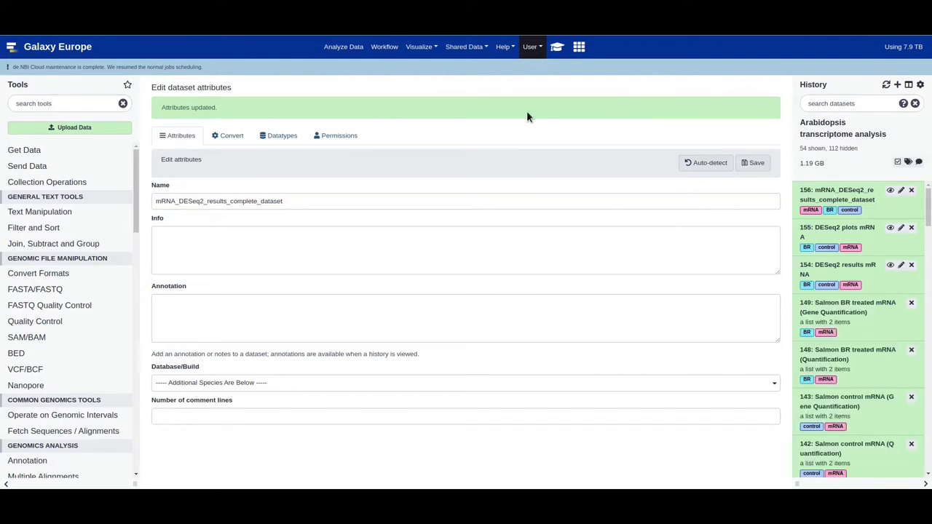
- Open the Filter tool from the tutorial's "Extract significantly DE genes" exercise
left_click(558, 48)
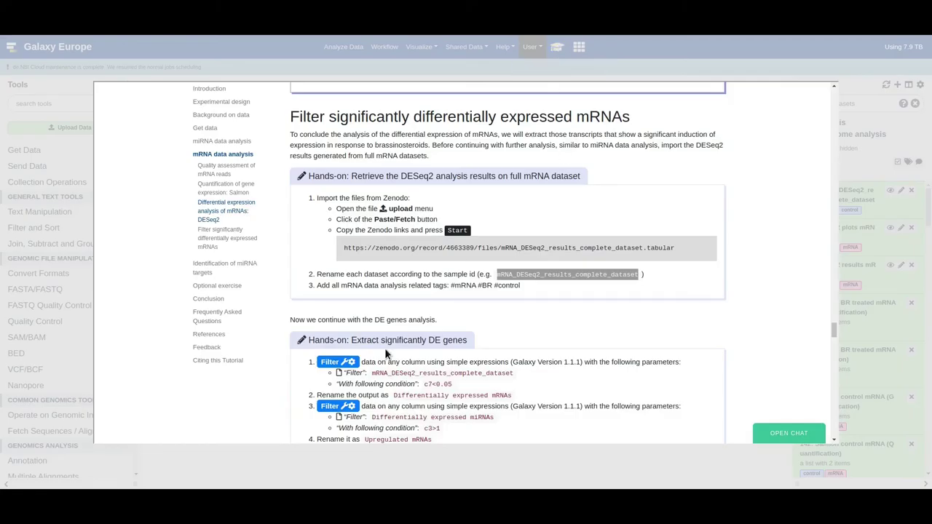
scroll(384, 347, "down", 3)
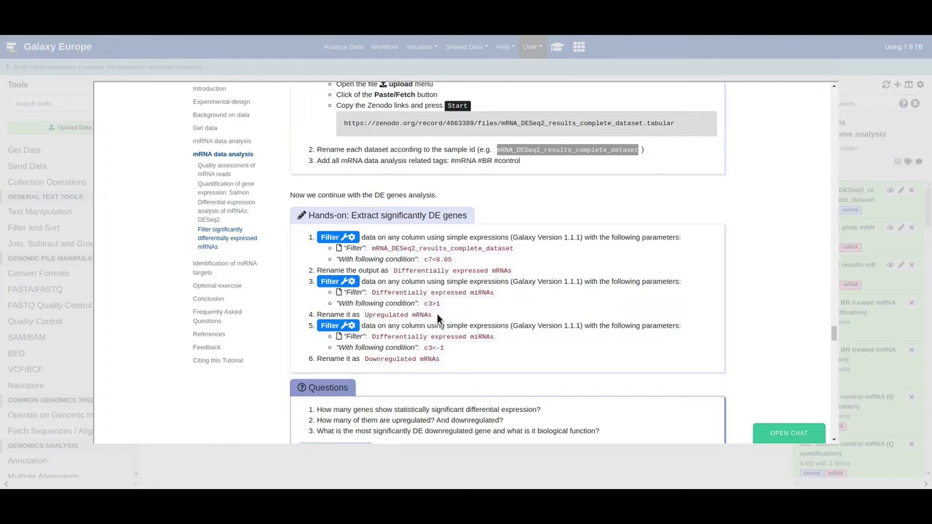
left_click(329, 237)
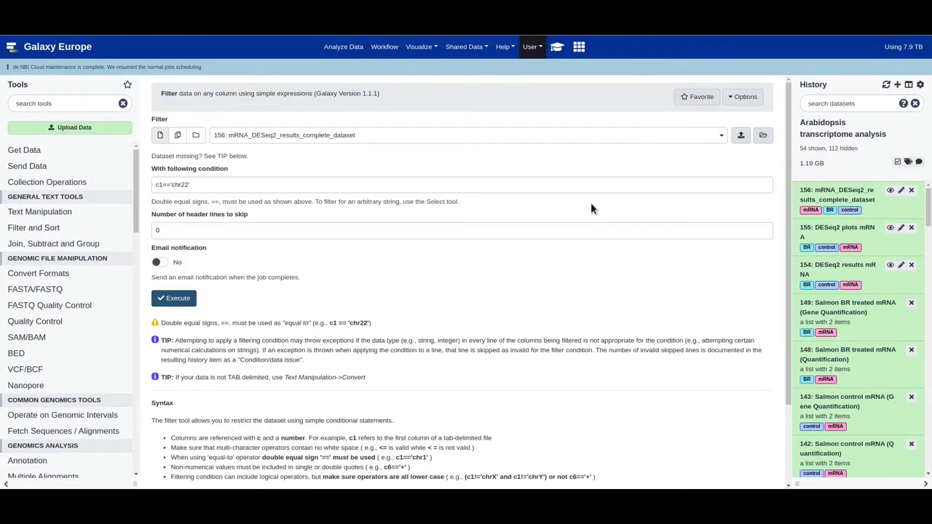
- Run Filter on mRNA_DESeq2_results_complete_dataset with the condition c7<0.05
left_click(157, 188)
key("Delete")
key("Delete")
type("c7")
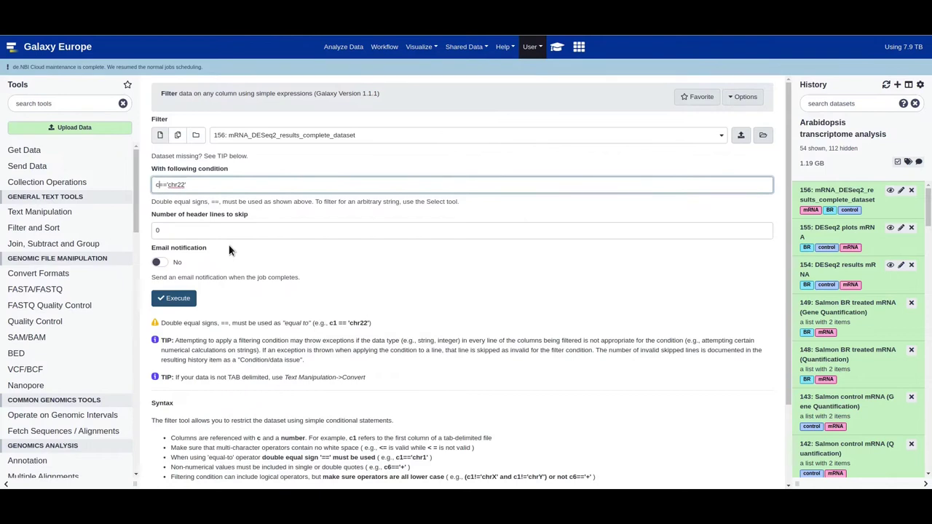
type("y")
key("BackSpace")
key("Delete")
key("Delete")
key("Delete")
key("Delete")
key("Delete")
key("Delete")
key("Delete")
key("Delete")
key("Delete")
left_click(179, 300)
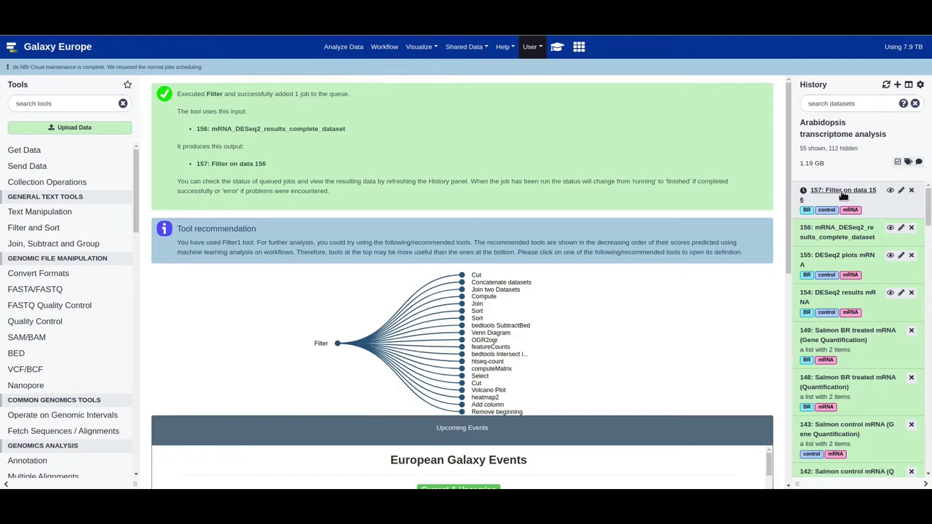
- Rerun Filter on the c7<0.05 output, dataset 157, with the condition c3>1
left_click(843, 191)
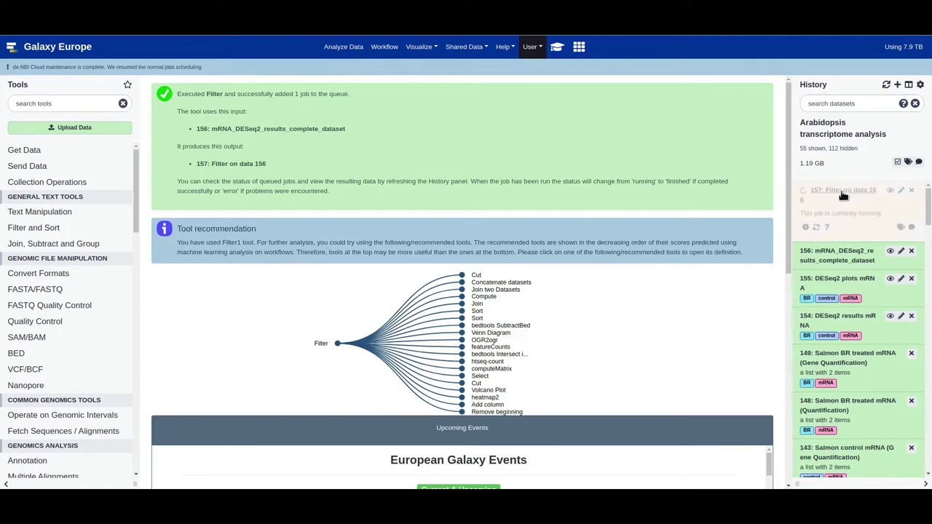
left_click(806, 227)
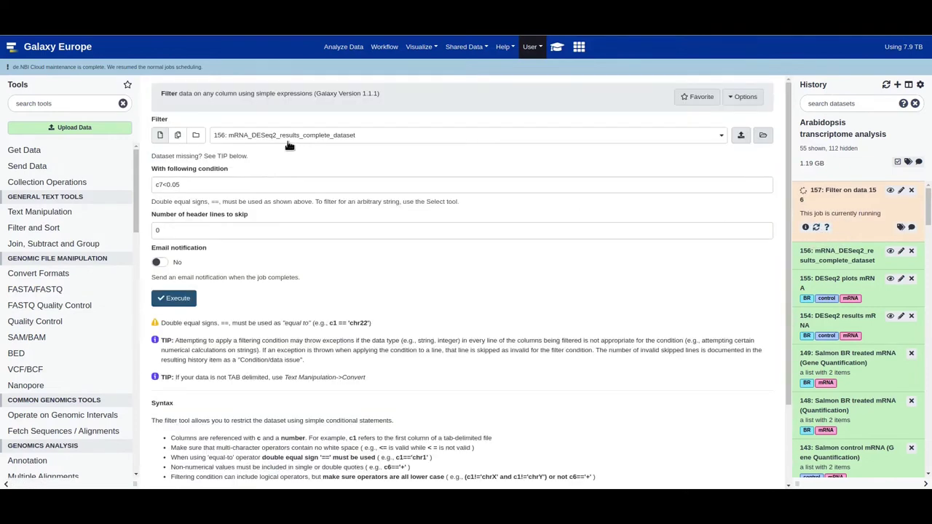
left_click(316, 135)
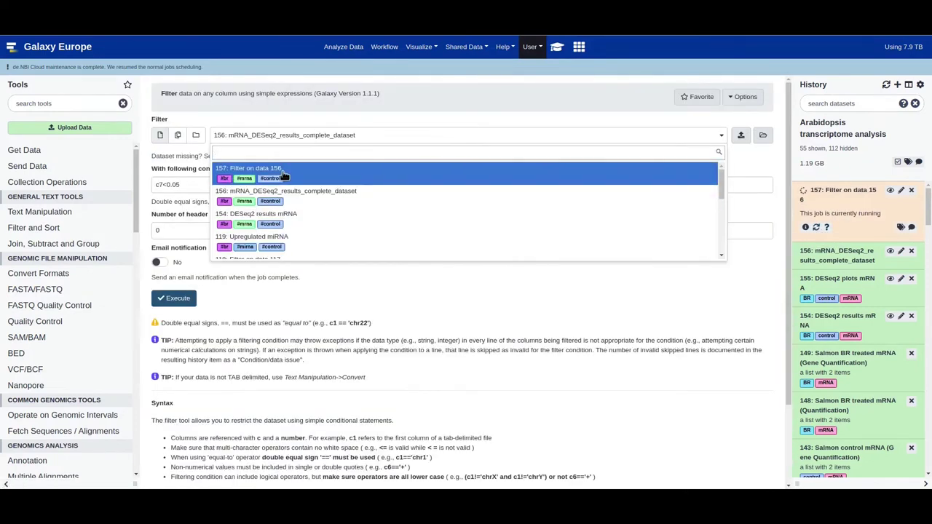
left_click(283, 174)
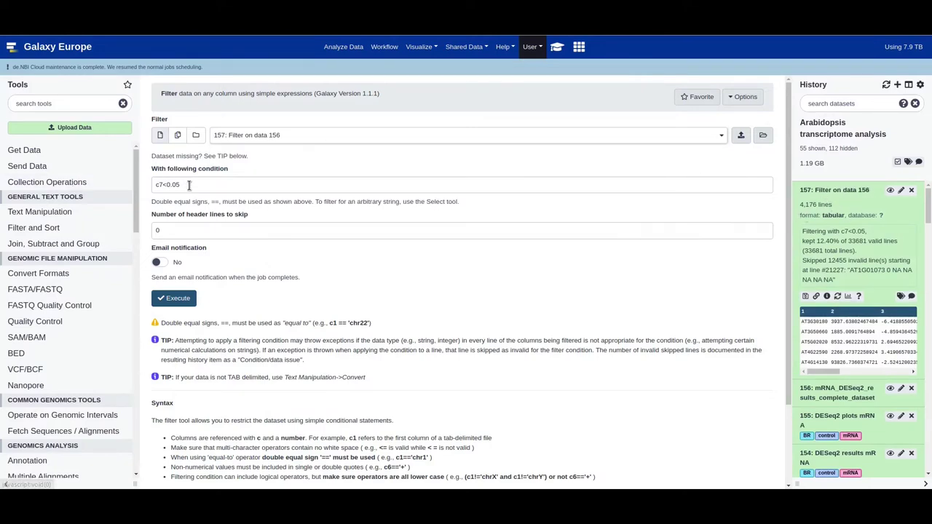
left_click(163, 183)
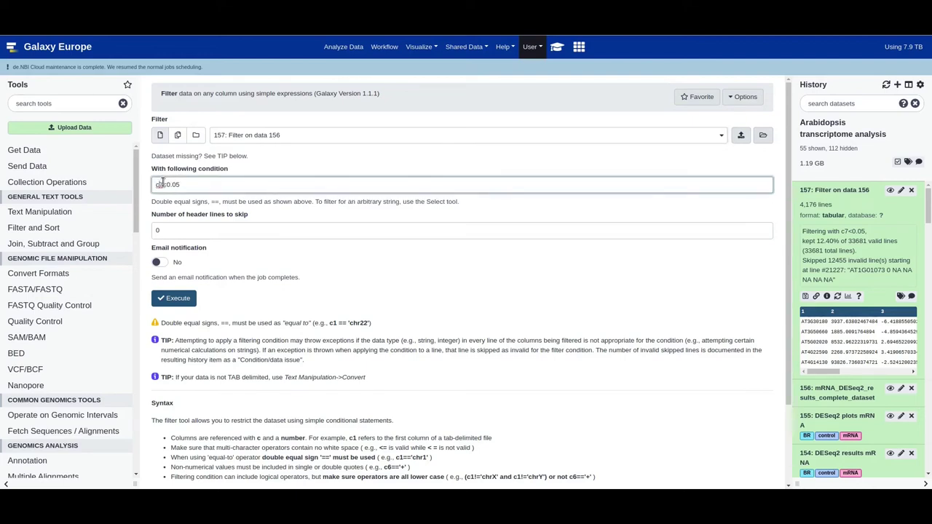
key("BackSpace")
type("3")
key("Delete")
left_click_drag(831, 371, 833, 372)
key("Delete")
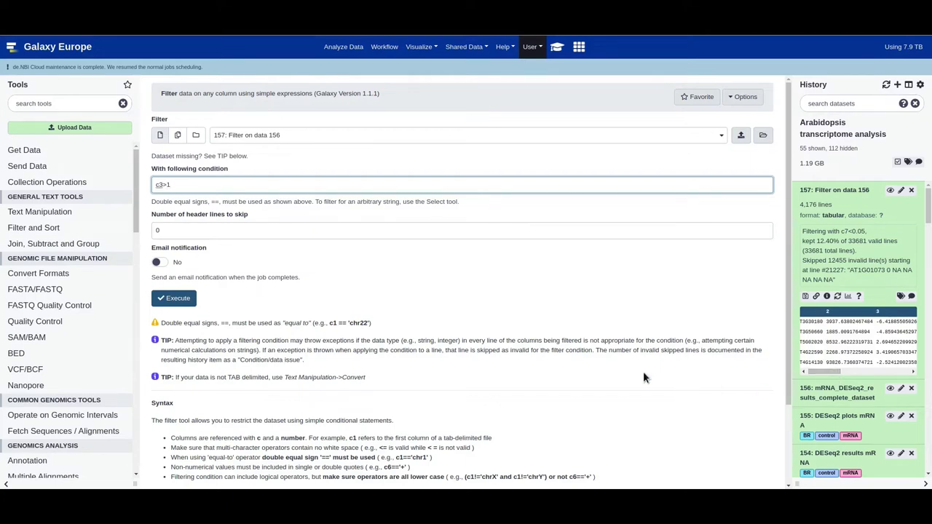
left_click(175, 297)
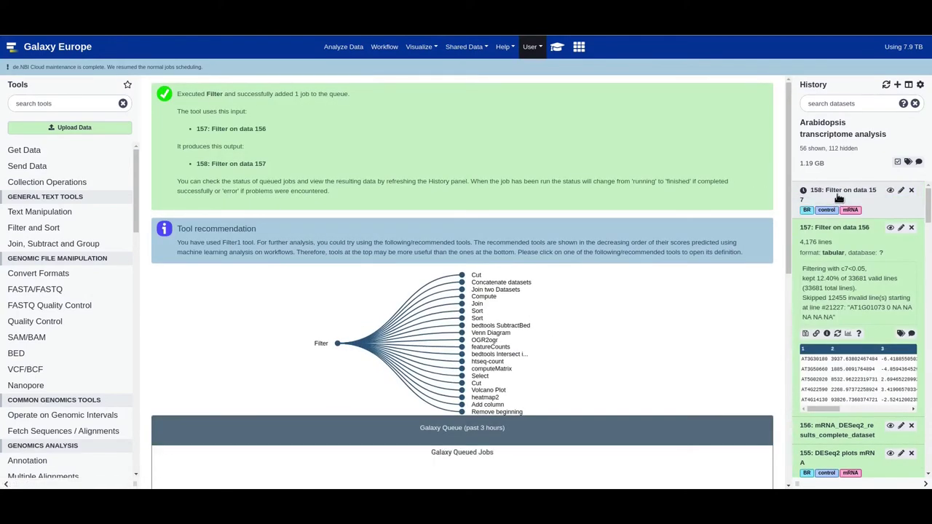
- Rerun Filter on dataset 157 with the condition c3<-1
left_click(815, 236)
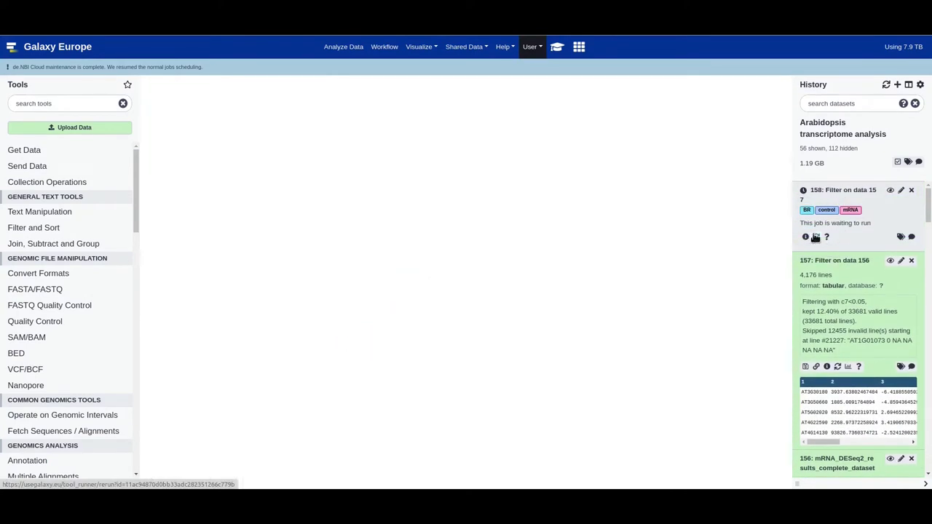
left_click(193, 186)
key("BackSpace")
key("BackSpace")
type("<-1")
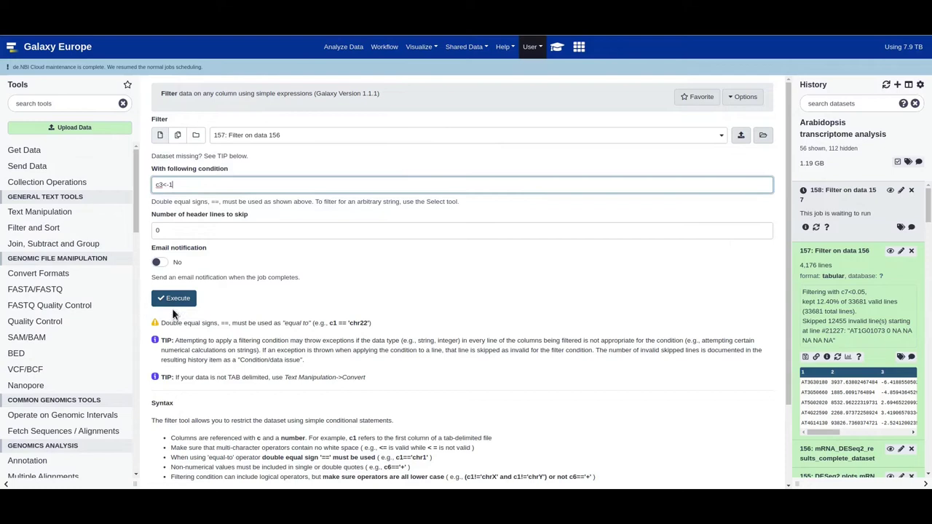
left_click(230, 135)
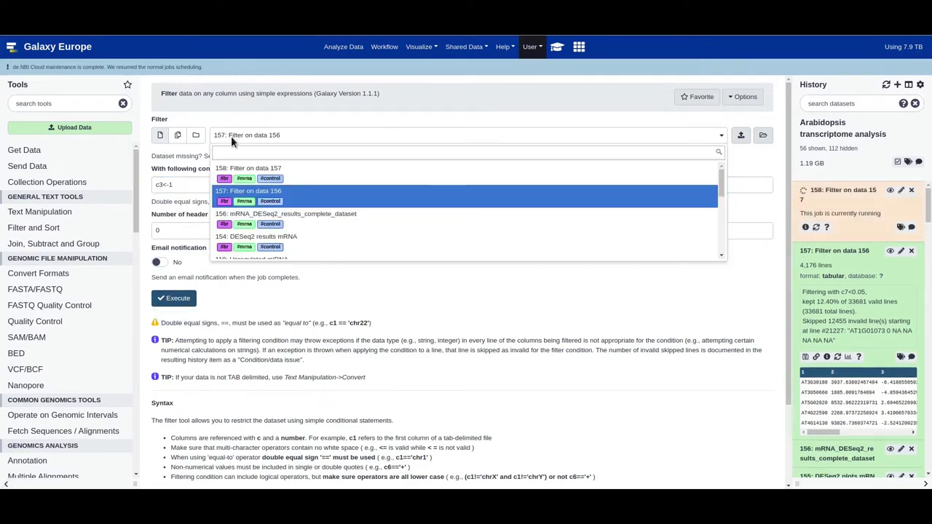
left_click(230, 135)
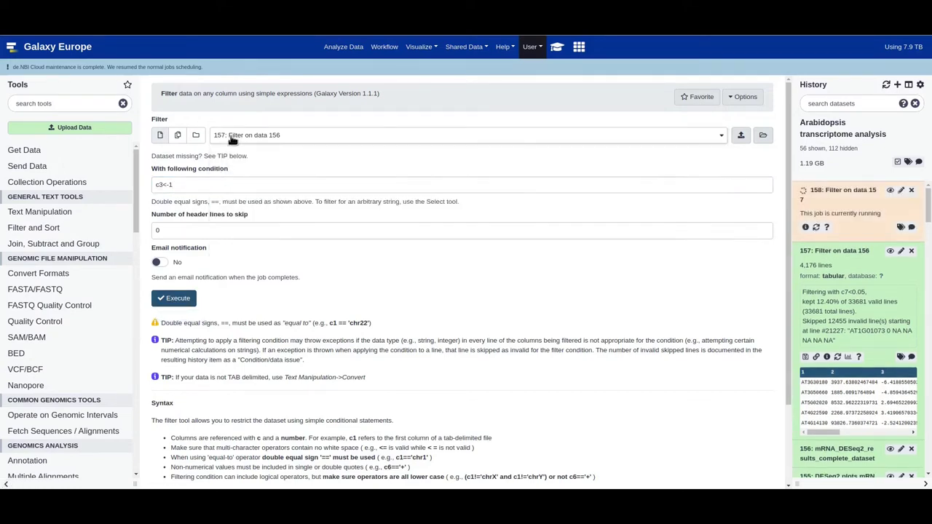
left_click(173, 299)
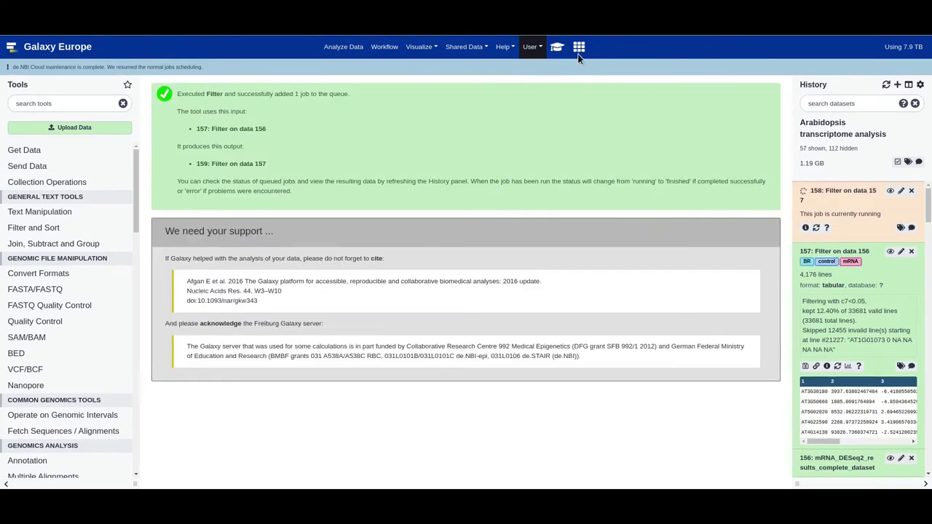
- Rename dataset 157 as "Differentially expressed mRNAs", copying the name from the tutorial, and save it
left_click(557, 46)
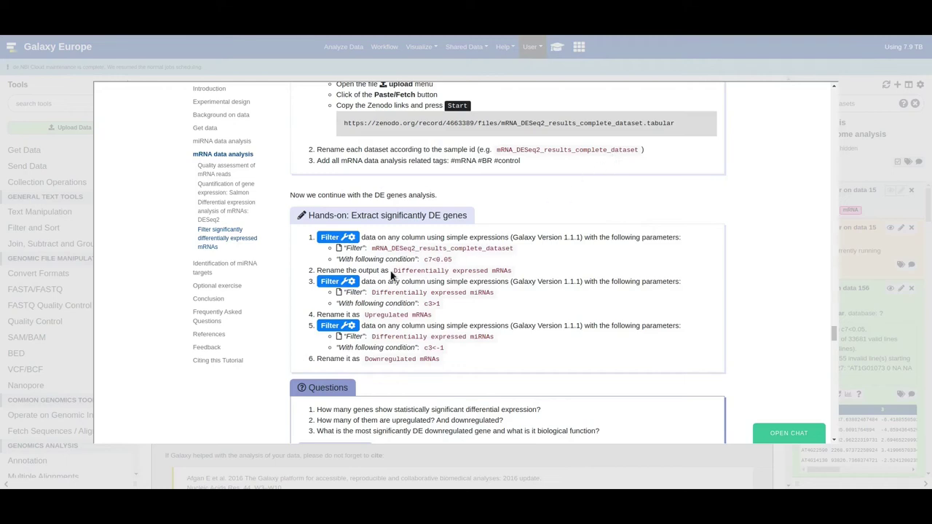
left_click_drag(394, 270, 512, 270)
key("ctrl+c")
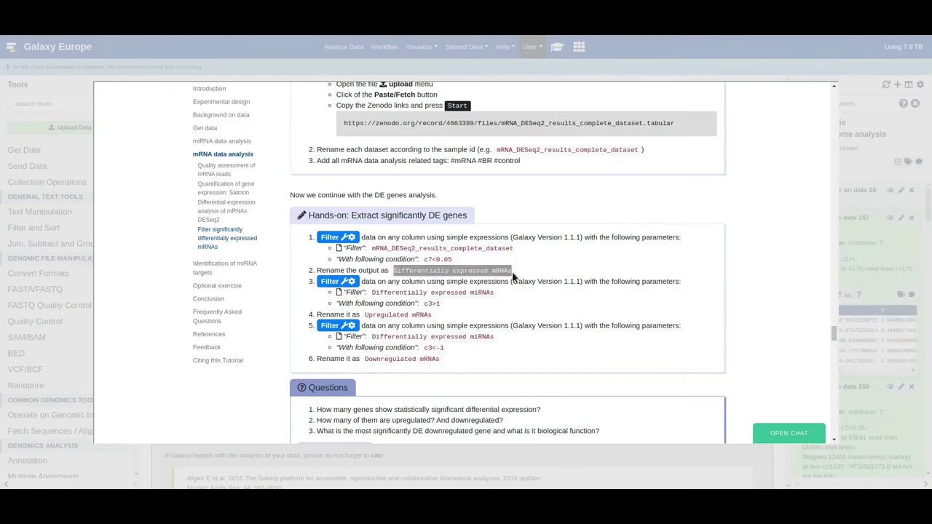
left_click(901, 173)
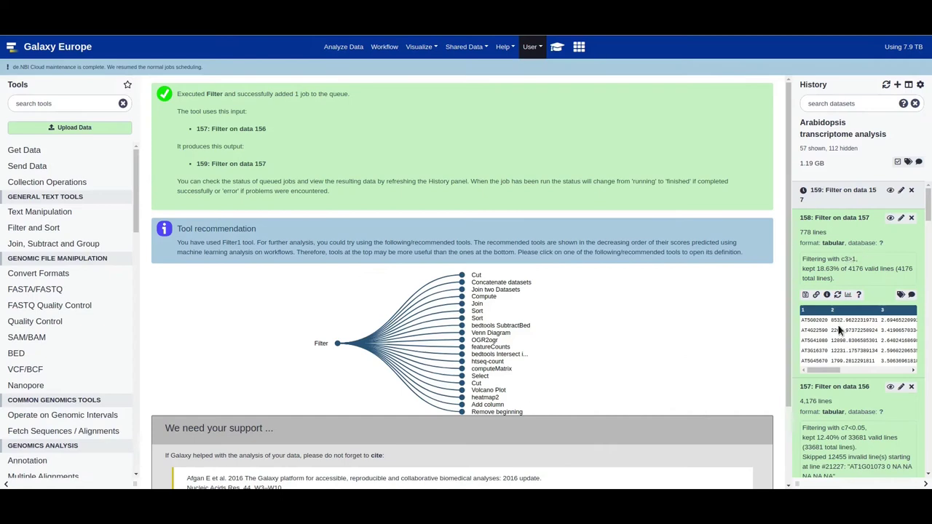
left_click(900, 386)
triple_click(289, 176)
key("ctrl+v")
left_click(753, 136)
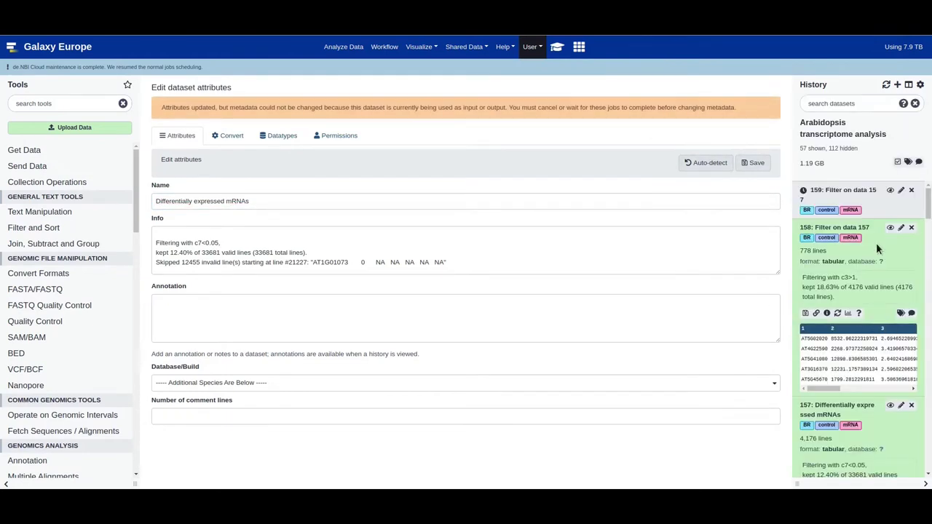
- Rename dataset 158, the output filtered with c3>1, as "Upregulated mRNAs" and save it
left_click(900, 227)
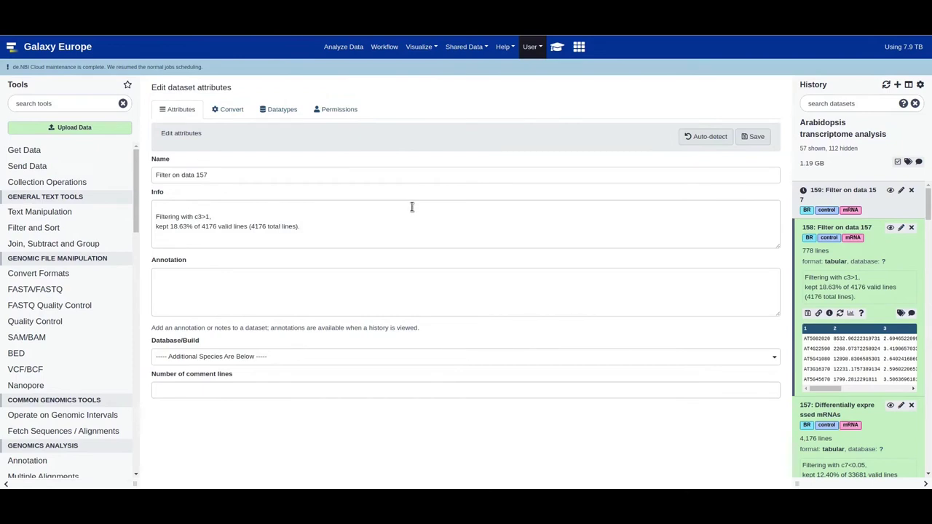
triple_click(283, 179)
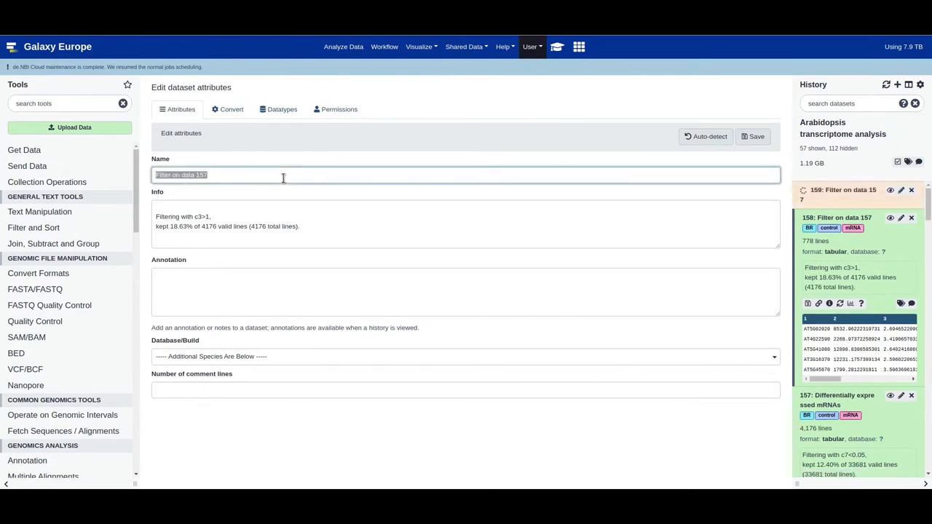
type("Upregulated mRNAs")
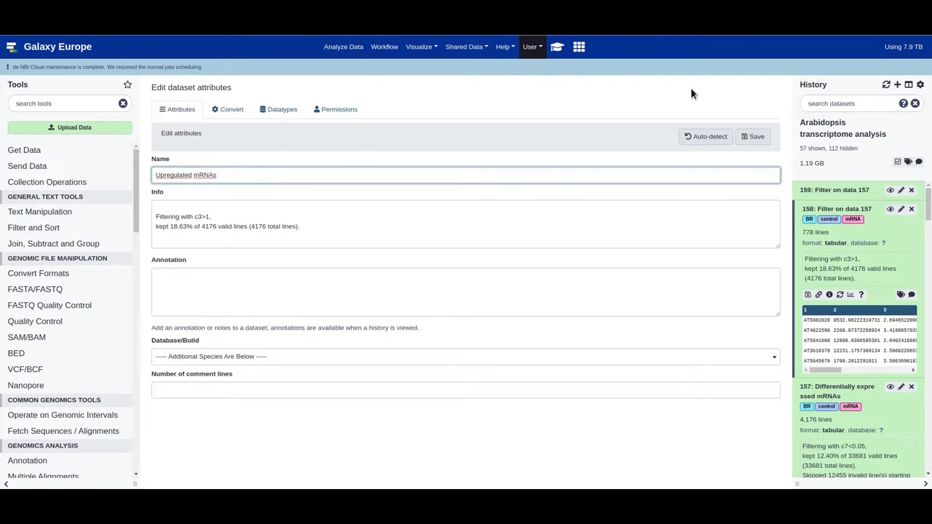
left_click(750, 137)
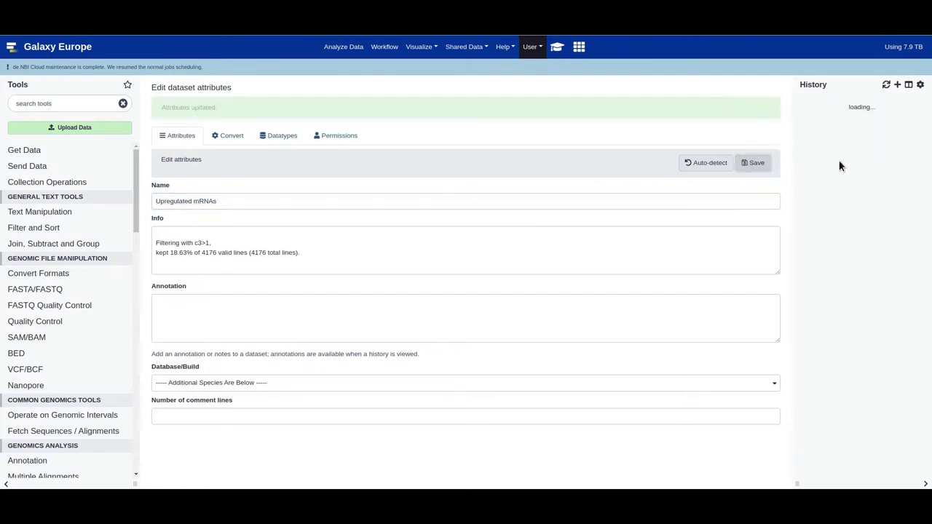
- Rename dataset 159, the output filtered with c3<-1, as "Downregulated mRNAs" and save it
left_click(901, 190)
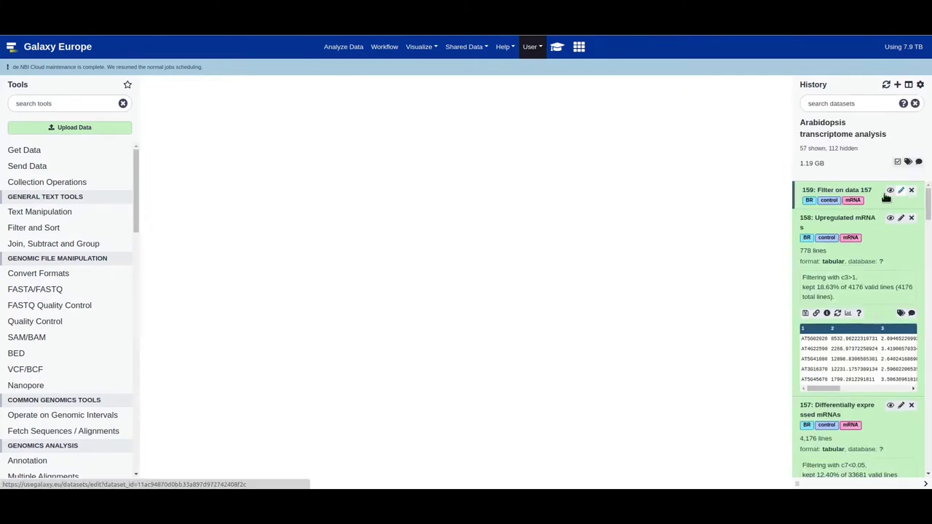
left_click(223, 173)
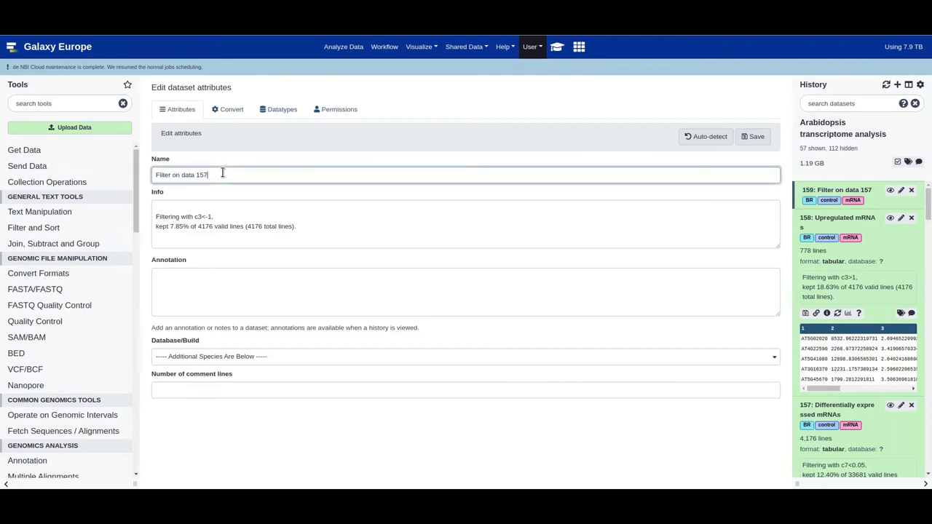
key("ctrl+a")
type("Downregulated mRNAs")
left_click(752, 136)
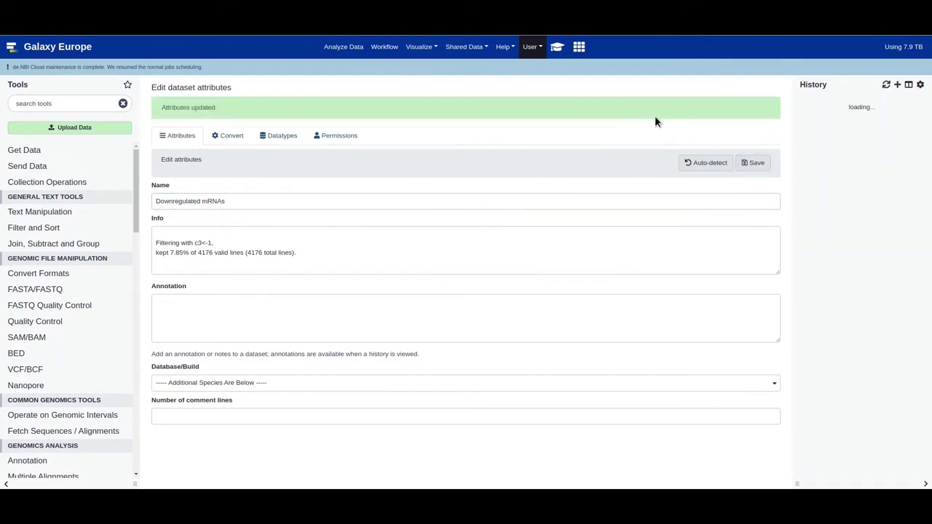
- Read the tutorial's questions on DE genes and check the line counts of the differentially expressed, upregulated and downregulated mRNA datasets
left_click(559, 48)
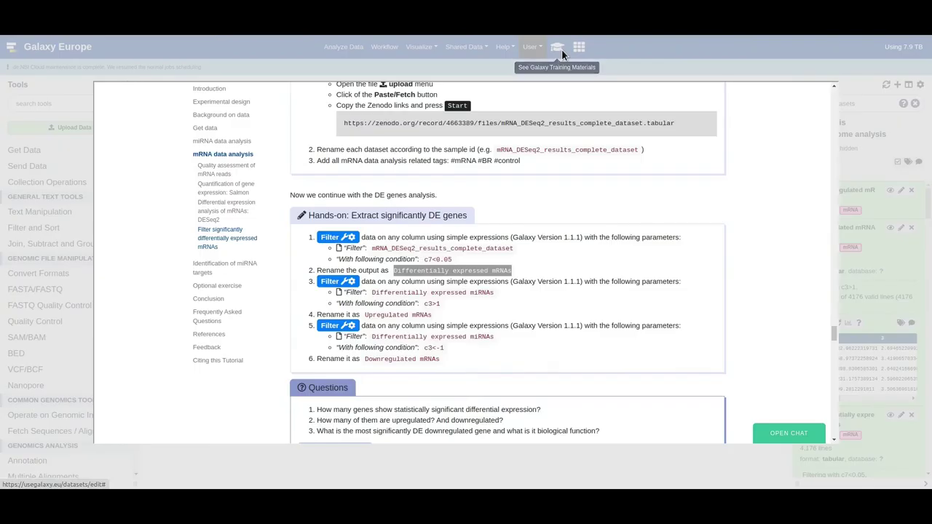
scroll(732, 246, "down", 3)
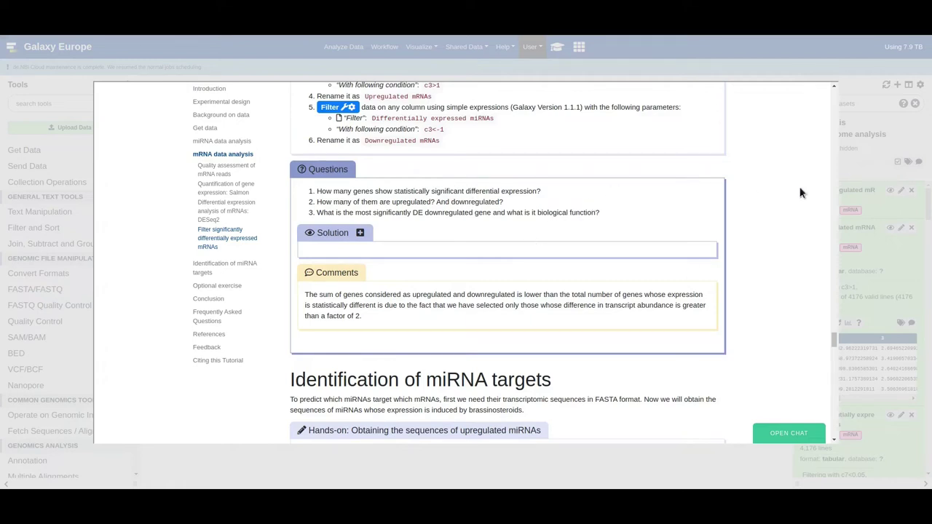
left_click(866, 196)
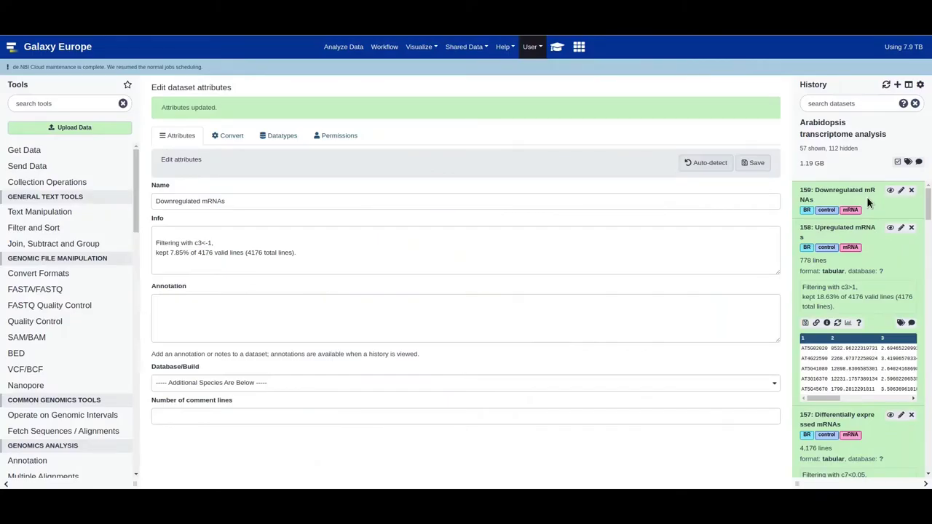
scroll(843, 332, "down", 3)
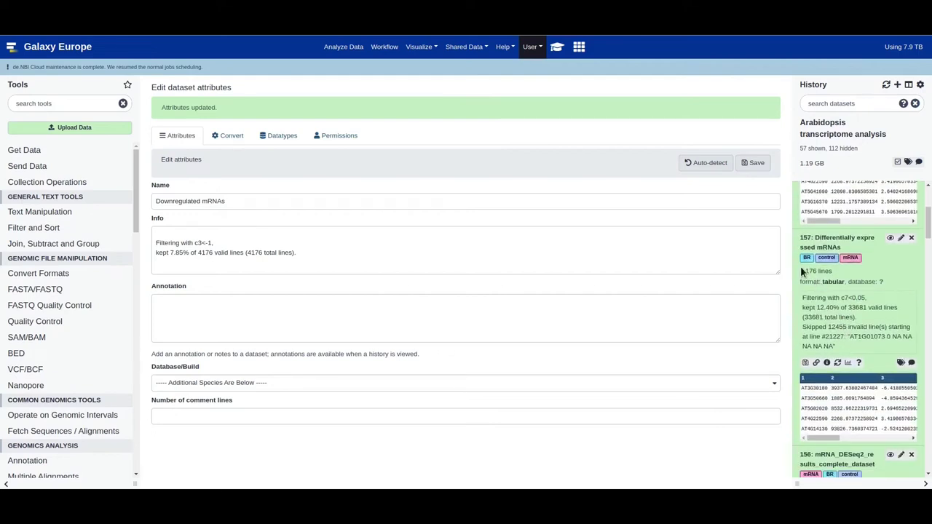
left_click_drag(801, 272, 819, 273)
scroll(841, 335, "up", 3)
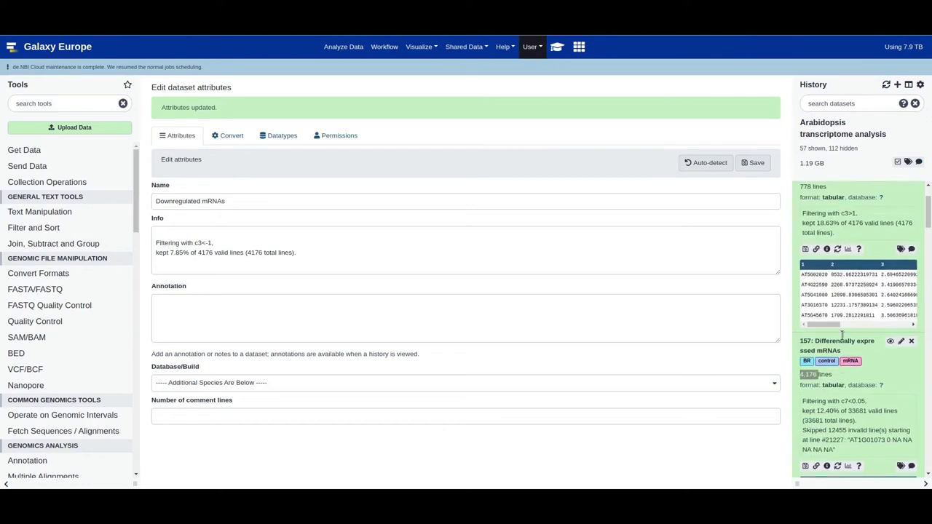
double_click(804, 260)
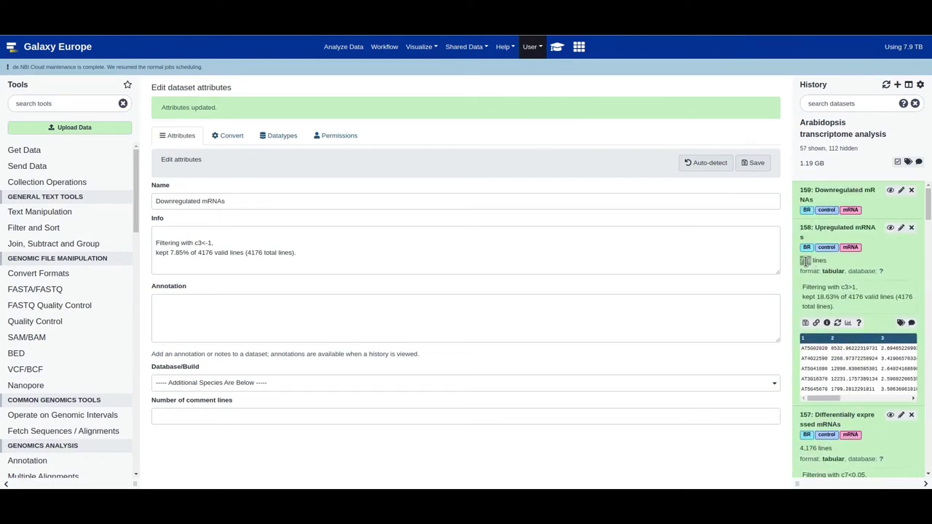
left_click(827, 195)
double_click(805, 224)
- Display the Downregulated mRNAs table and examine the gene in its first row, AT3G30180, for the tutorial's question on its biological function
left_click(900, 191)
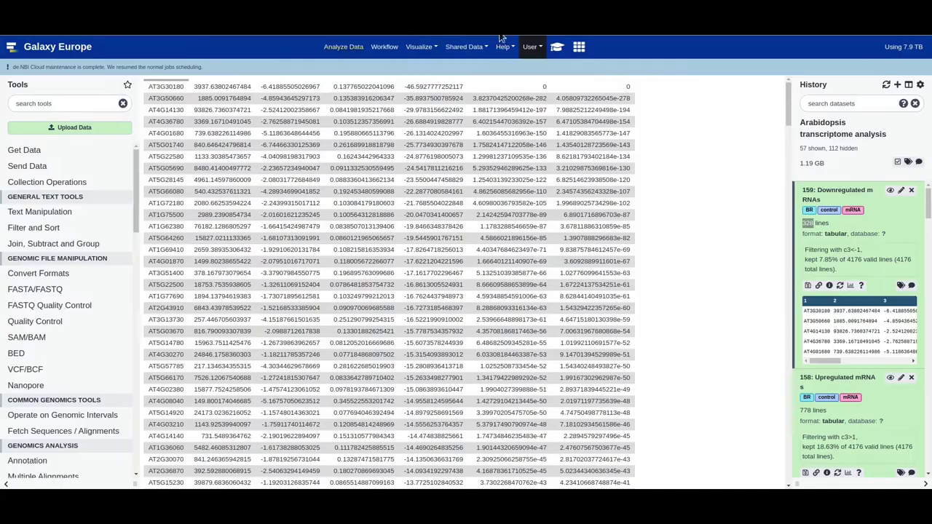
left_click(557, 46)
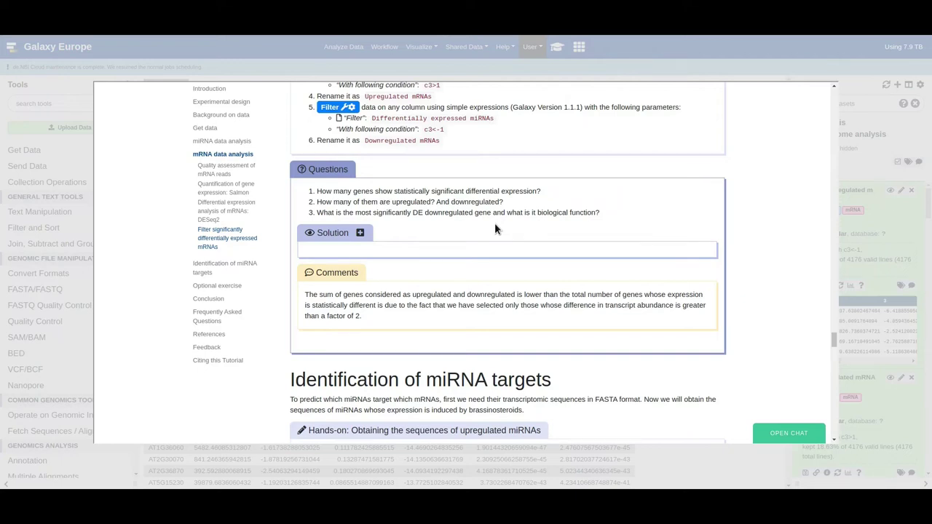
left_click(866, 86)
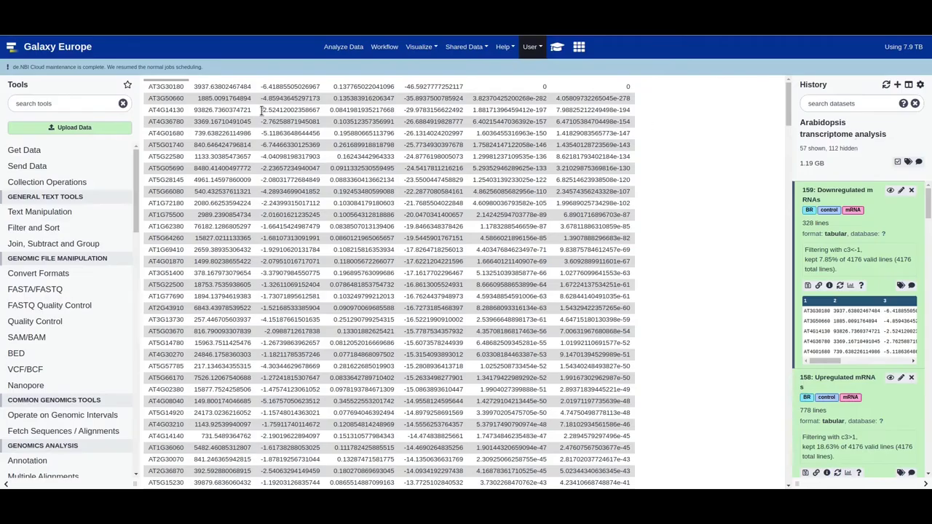
double_click(166, 87)
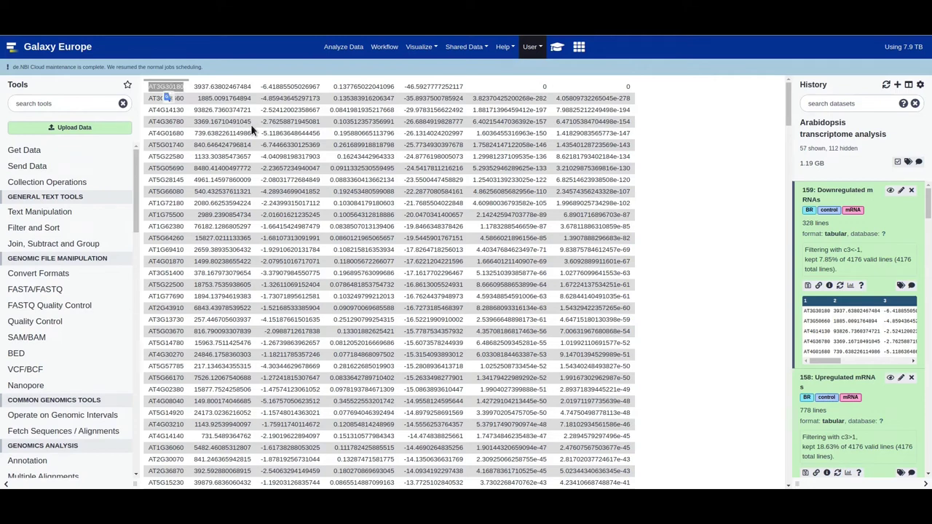
right_click(165, 86)
left_click(328, 102)
left_click(544, 86)
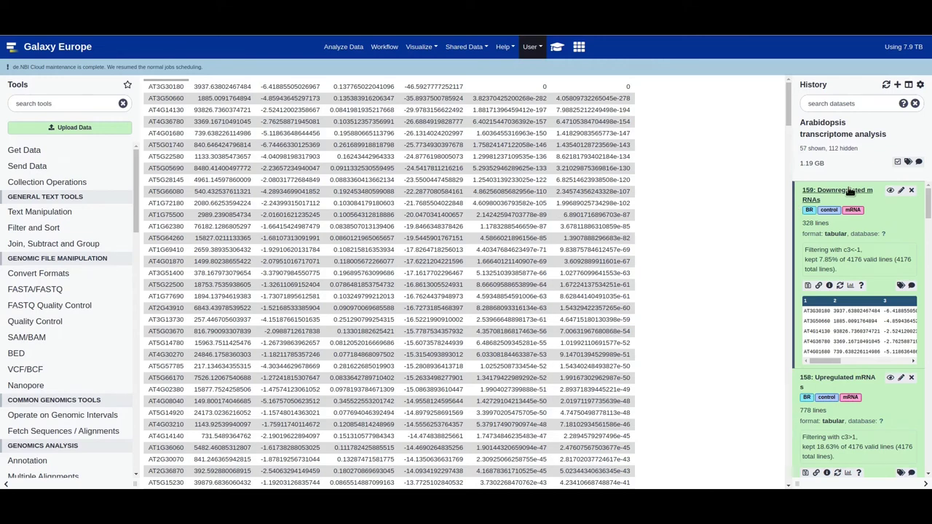
- Read the tutorial's "Identification of miRNA targets" section, including the instructions for obtaining the sequences of upregulated miRNAs
left_click(556, 49)
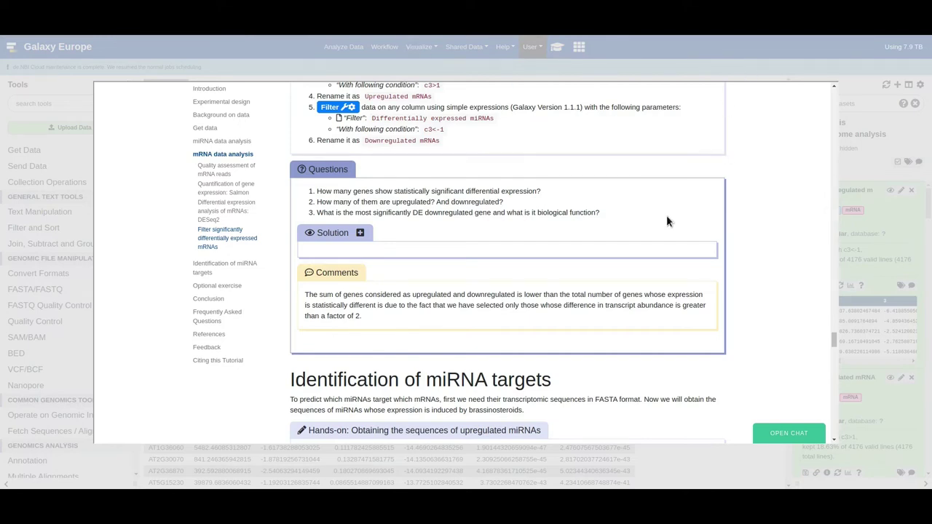
scroll(666, 215, "up", 3)
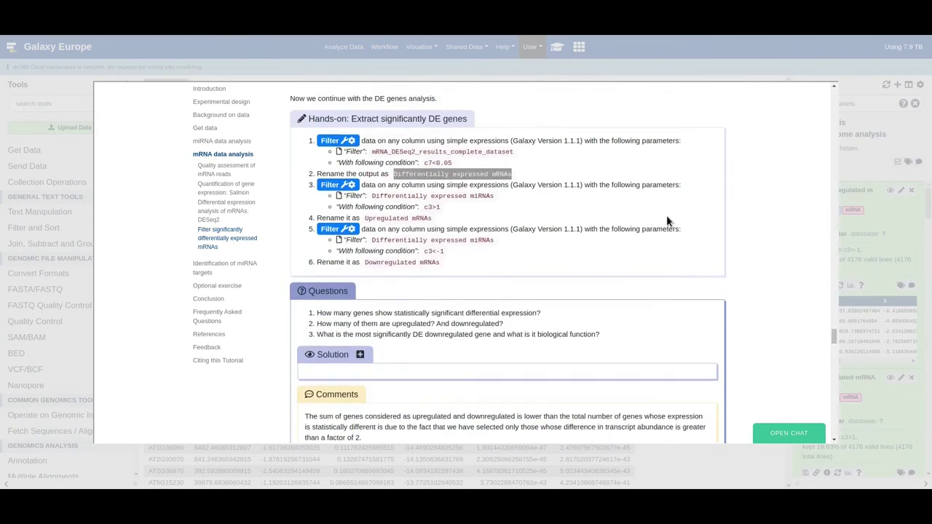
scroll(666, 214, "down", 1)
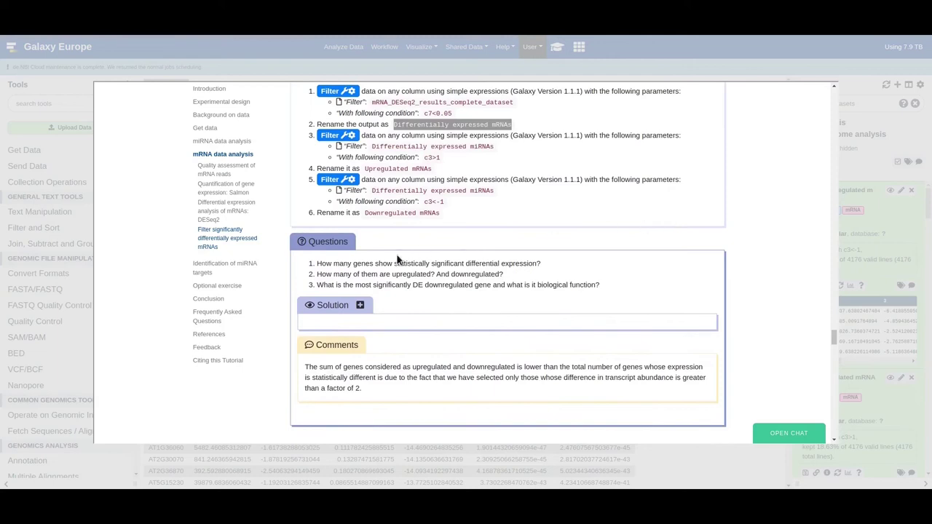
scroll(371, 265, "down", 5)
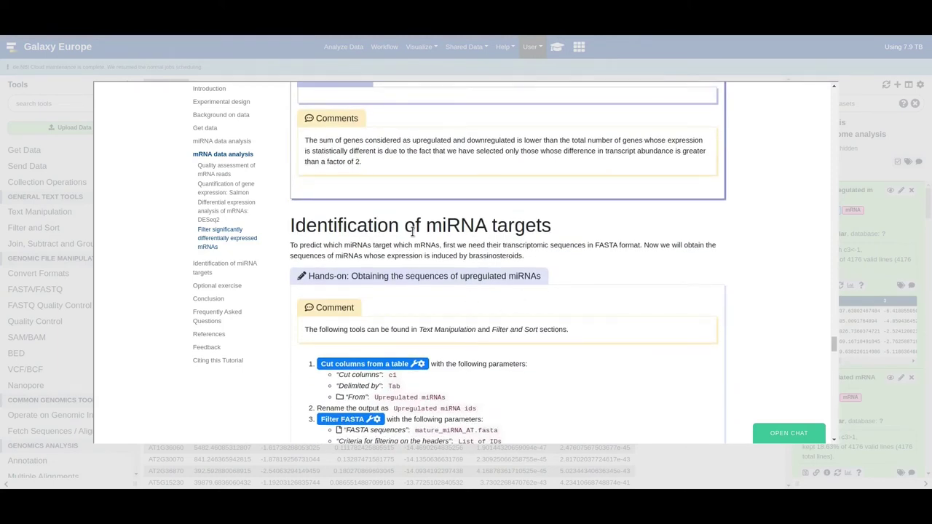
scroll(568, 248, "down", 1)
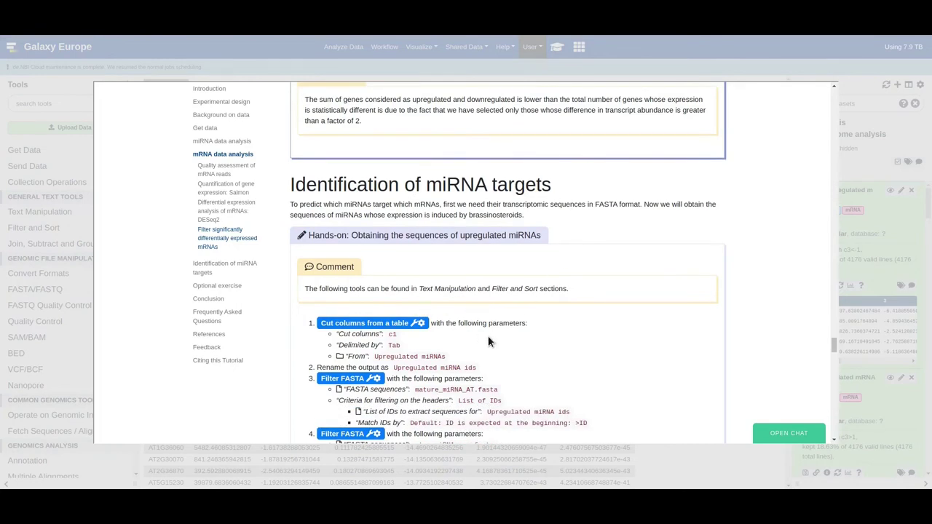
scroll(599, 321, "down", 1)
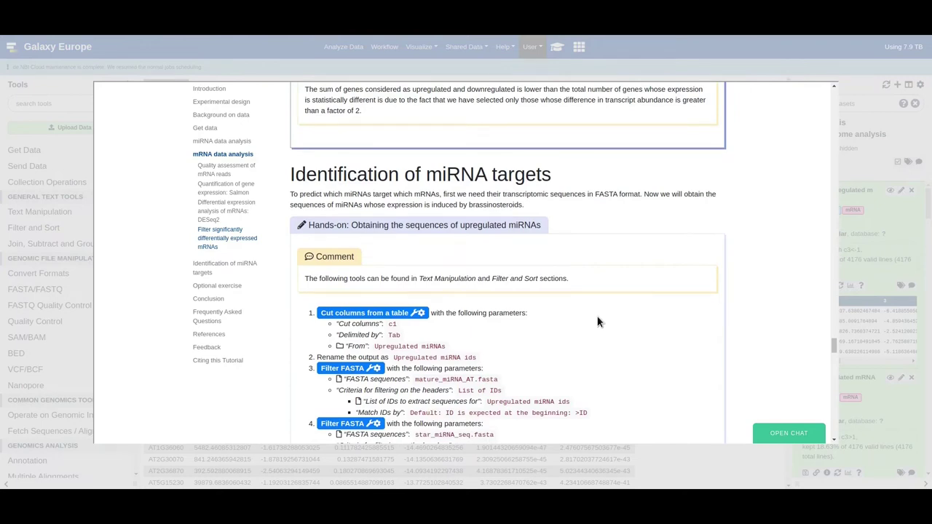
scroll(598, 321, "down", 1)
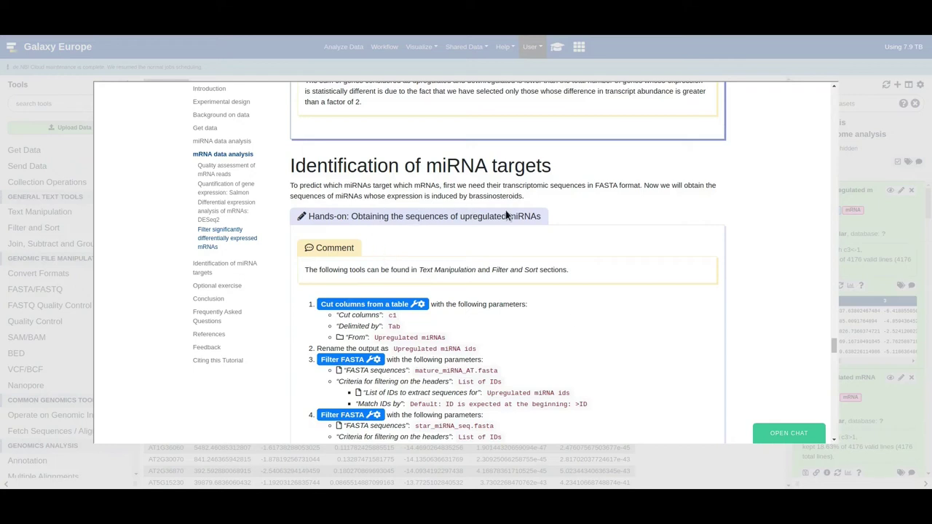
scroll(551, 236, "down", 2)
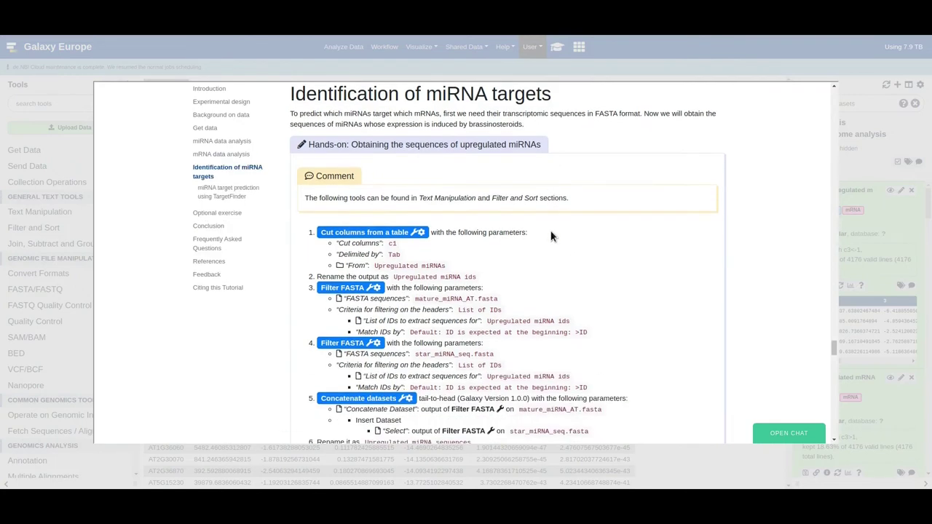
- Open the Cut columns from a table tool from the tutorial and choose 119: Upregulated miRNA as its input dataset
left_click(337, 241)
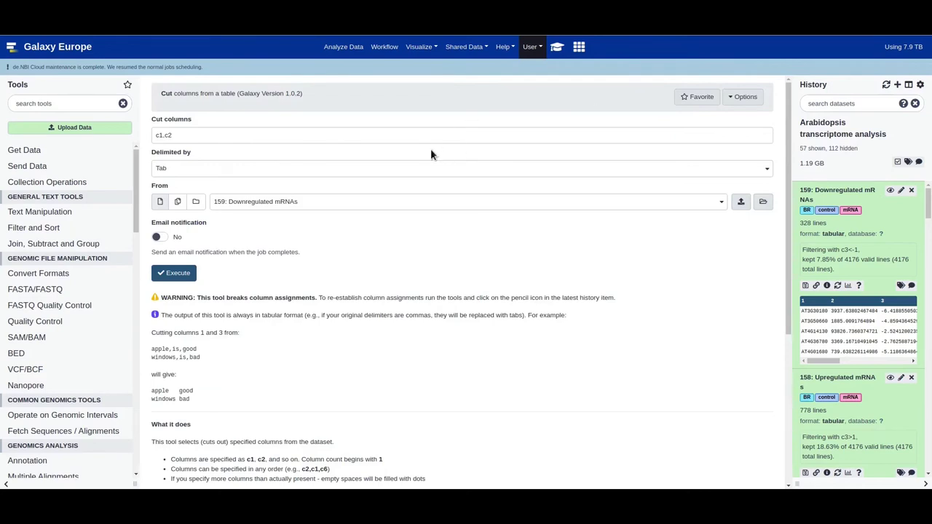
left_click(386, 201)
scroll(361, 267, "down", 3)
scroll(361, 267, "down", 2)
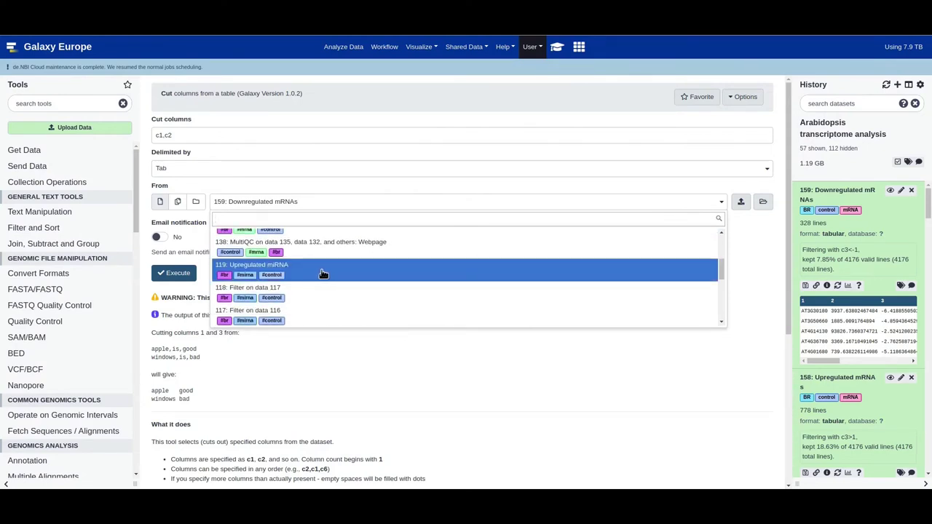
left_click(323, 273)
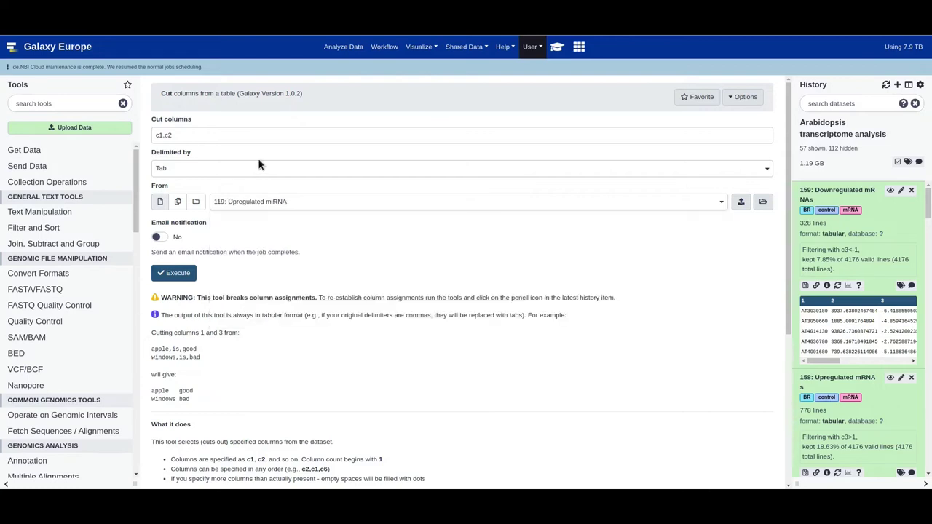
- Set the columns to cut to c1, compare the parameters with the tutorial, and run Cut on the Upregulated miRNA dataset
left_click(238, 138)
key("BackSpace")
key("BackSpace")
key("BackSpace")
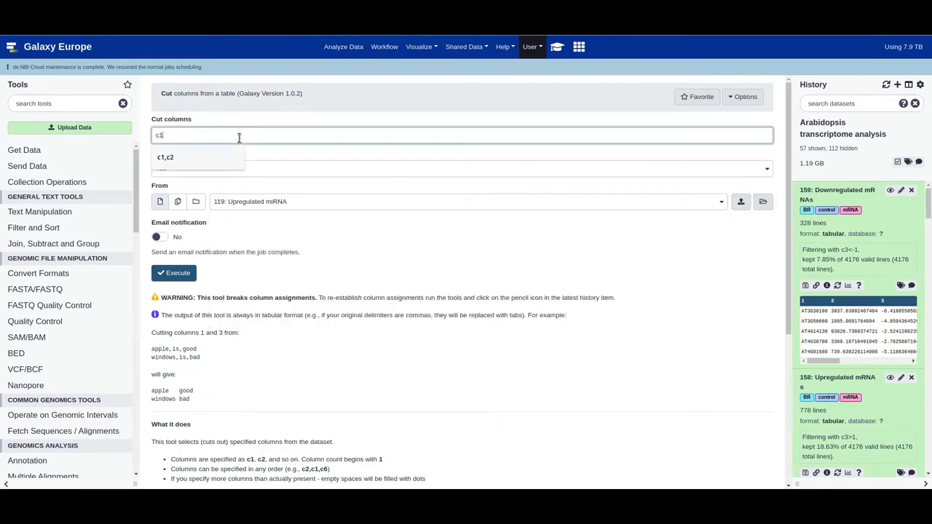
left_click(223, 274)
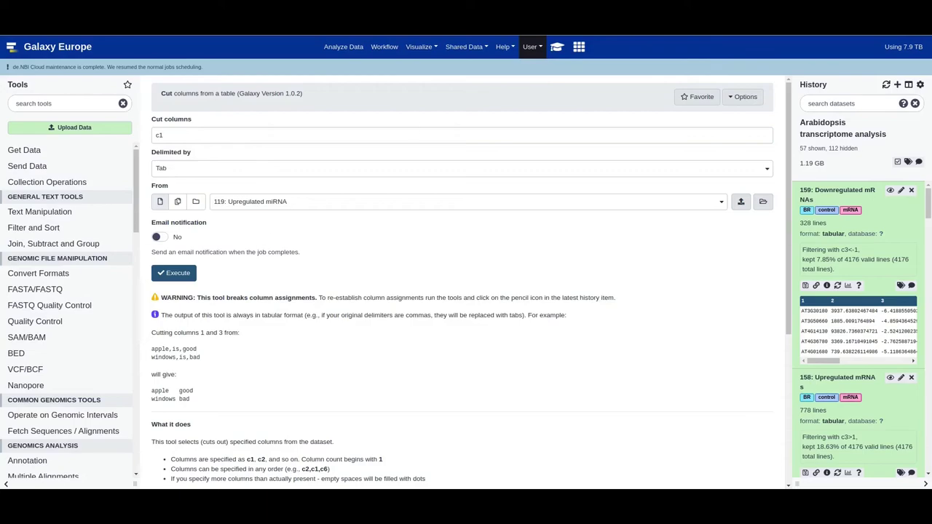
left_click(559, 46)
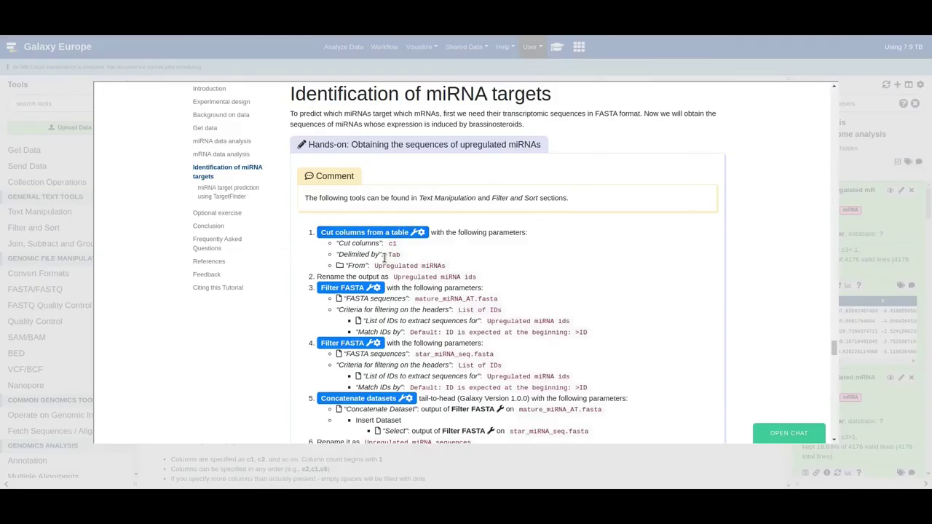
left_click(557, 47)
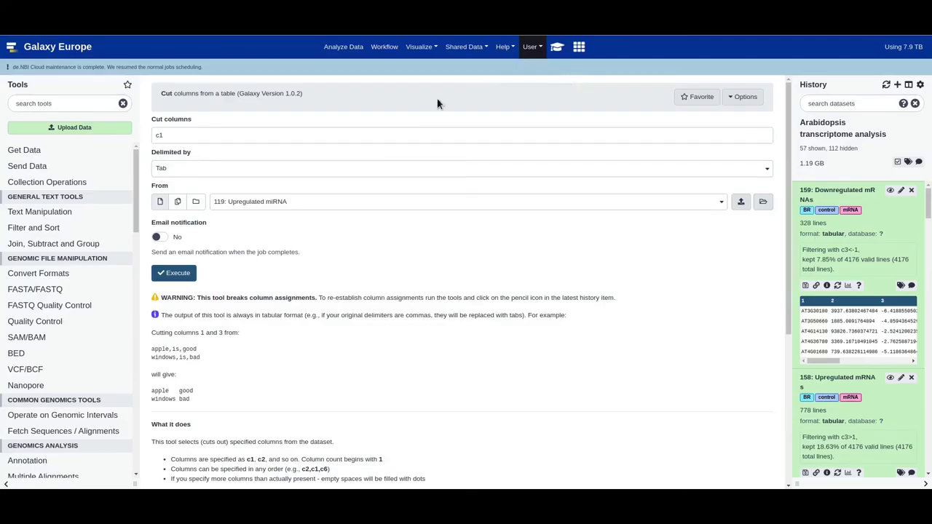
left_click(177, 281)
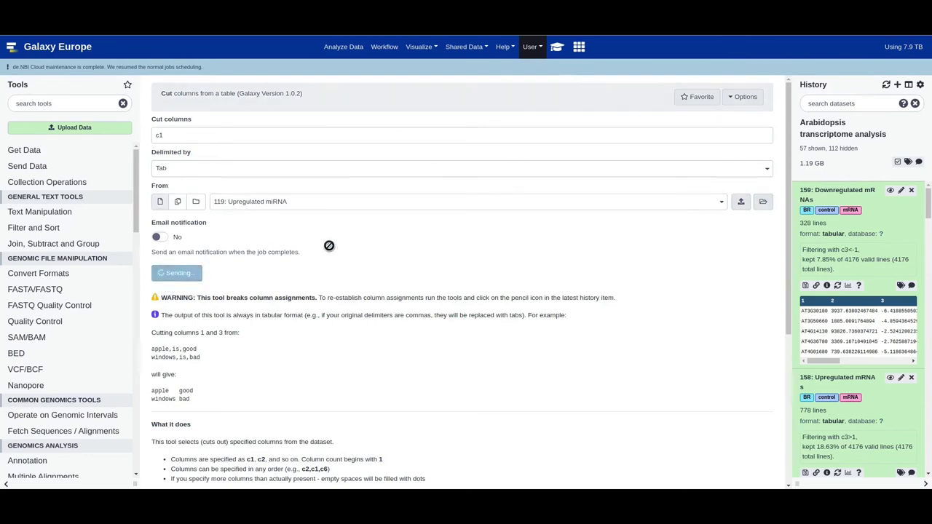
left_click(827, 217)
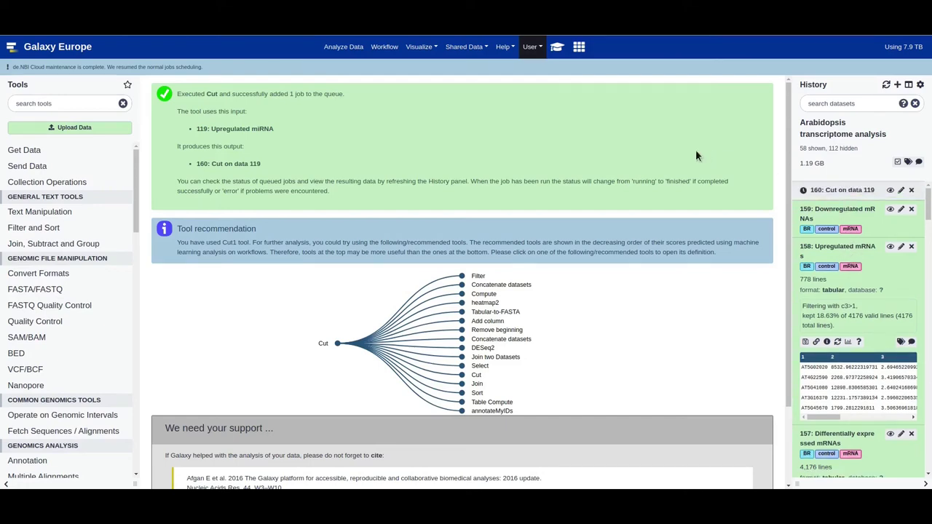
- Rename the Cut output as "Upregulated miRNA ids", using the name from the tutorial, and display the dataset's contents and details
left_click(557, 46)
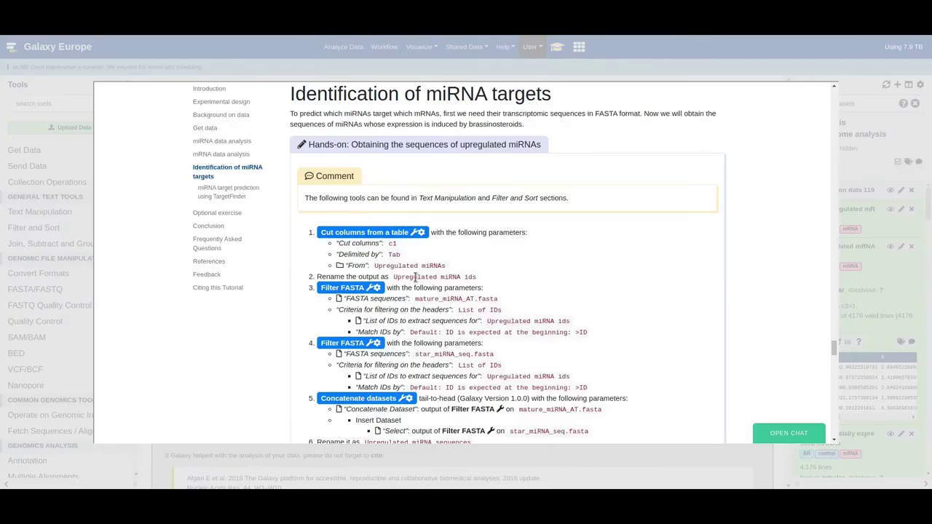
left_click_drag(393, 278, 478, 281)
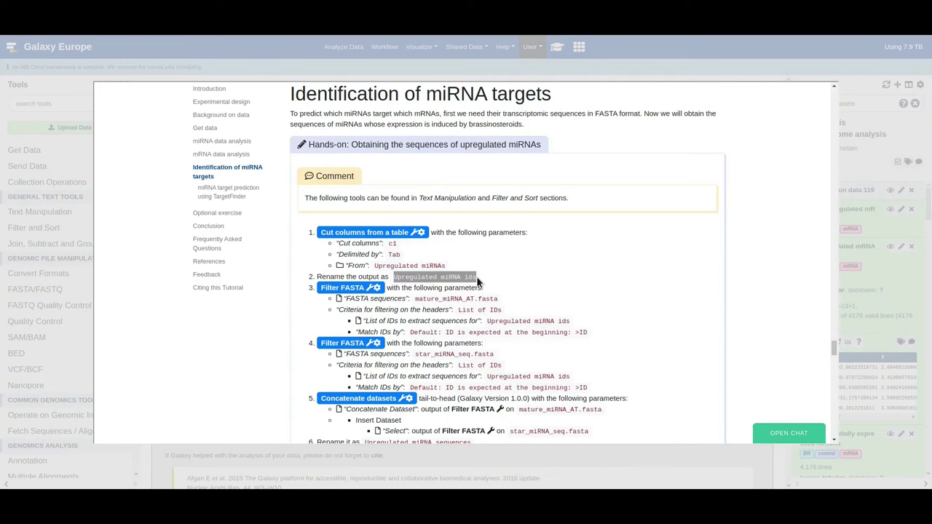
left_click(885, 265)
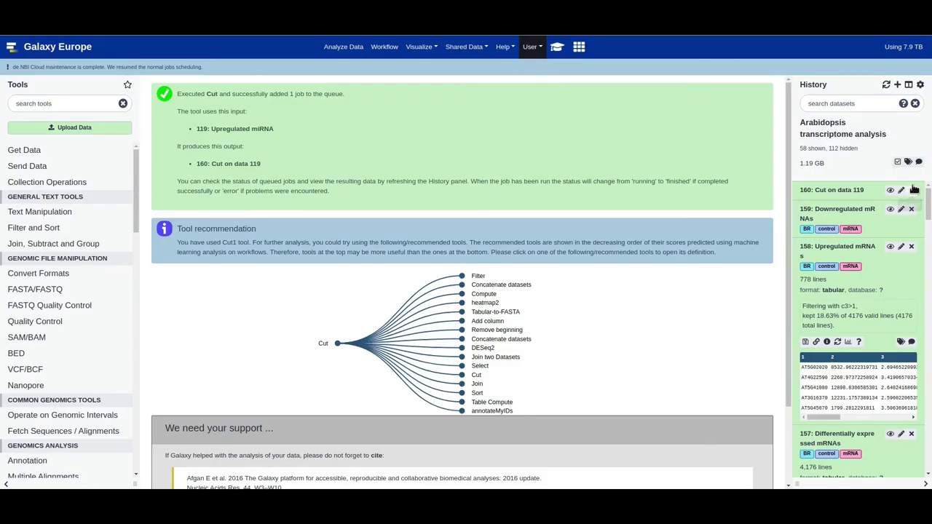
left_click(901, 190)
triple_click(231, 177)
type("Upregulated miRNA ids")
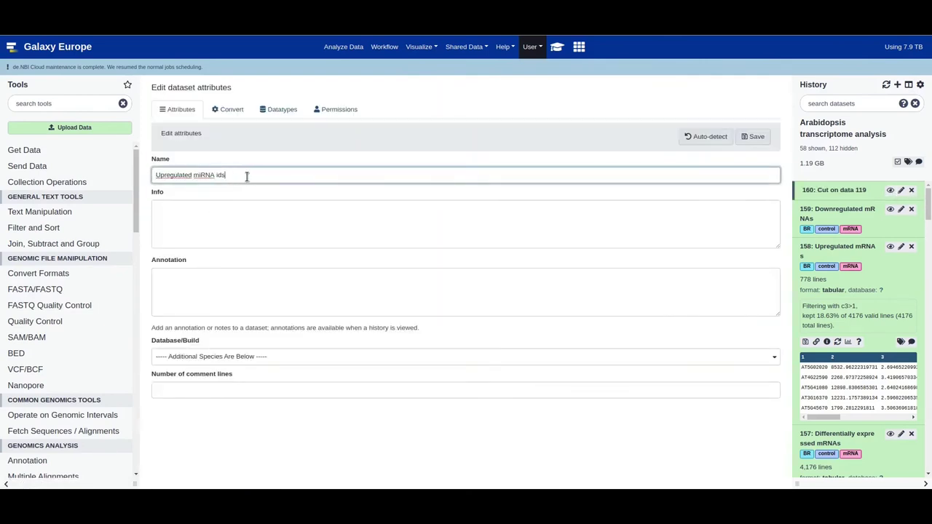
left_click(751, 140)
left_click(900, 190)
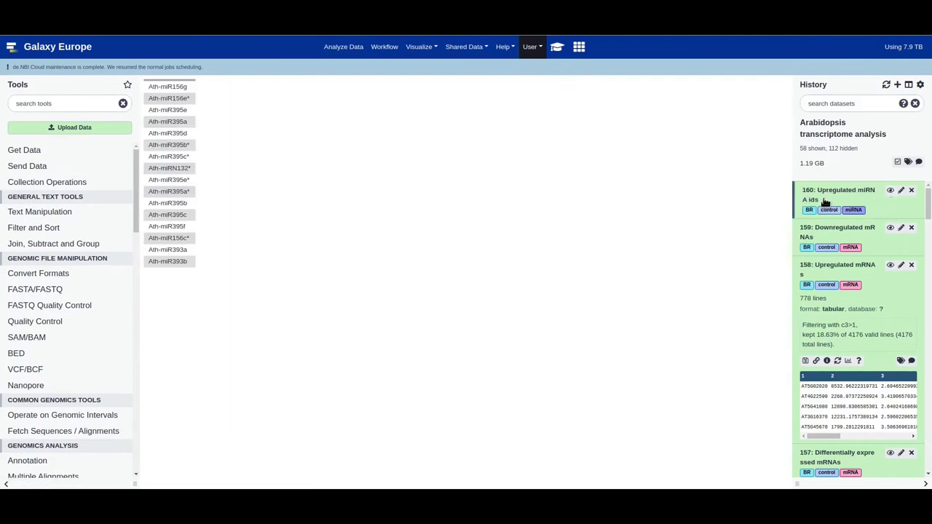
left_click(833, 217)
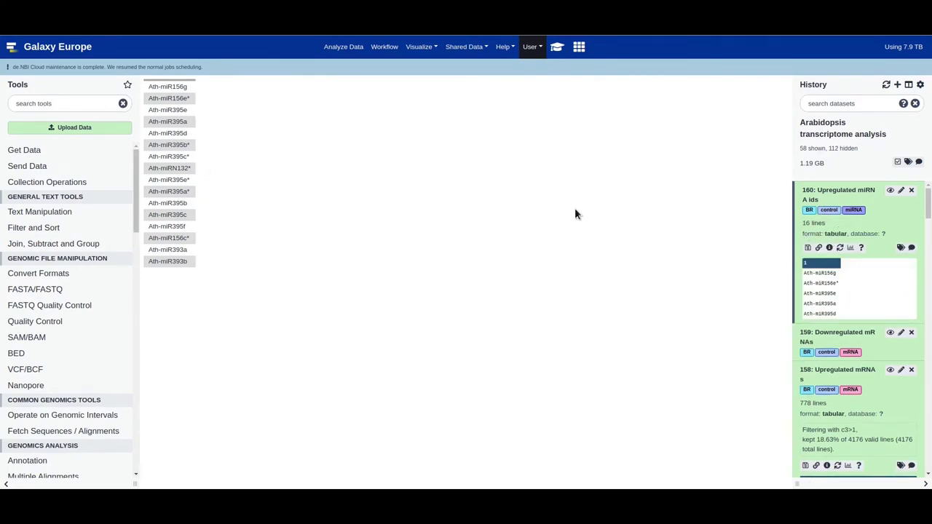
left_click(556, 46)
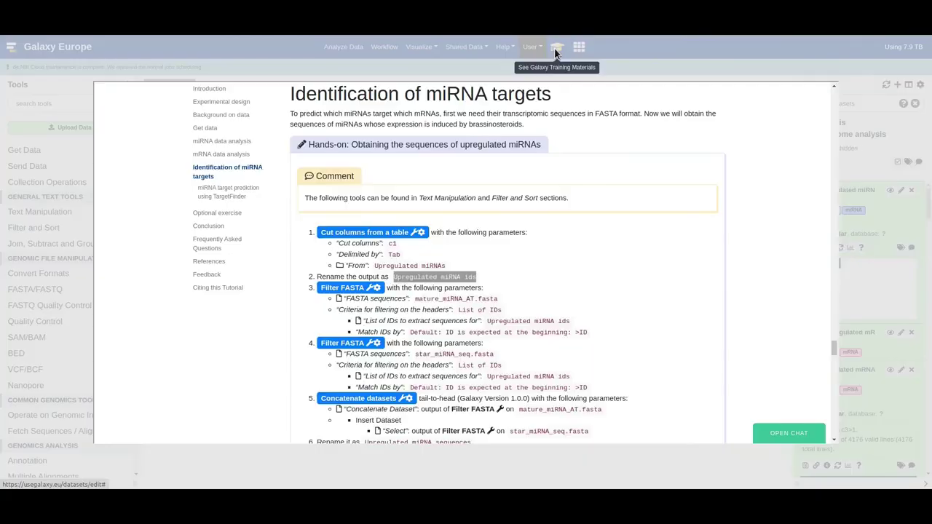
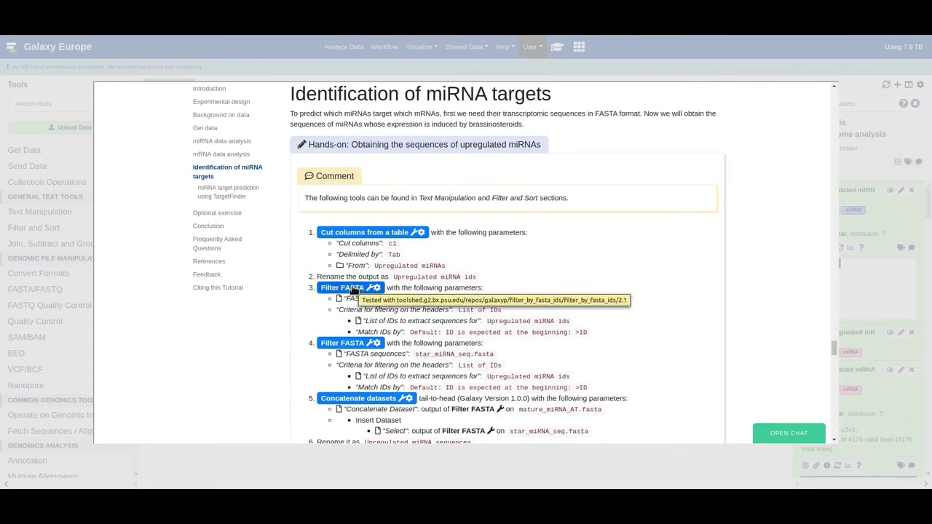
left_click(352, 290)
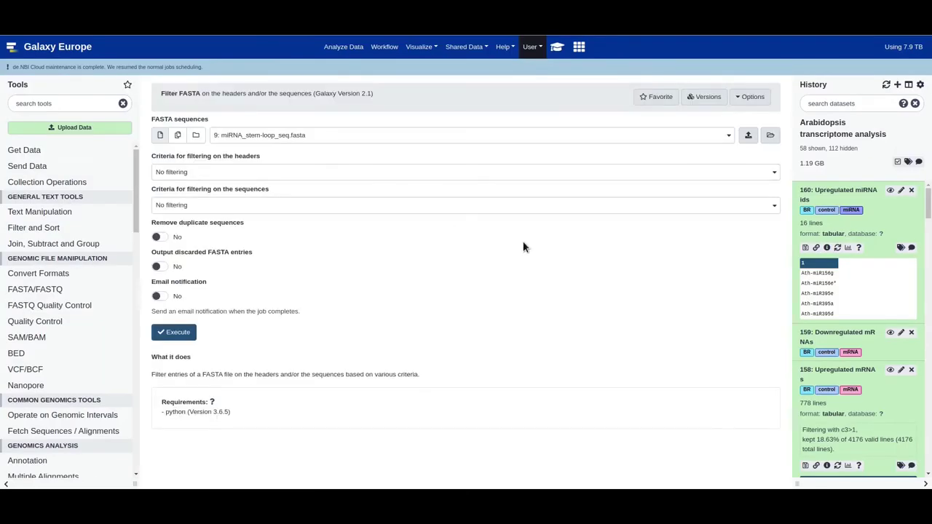
left_click(280, 138)
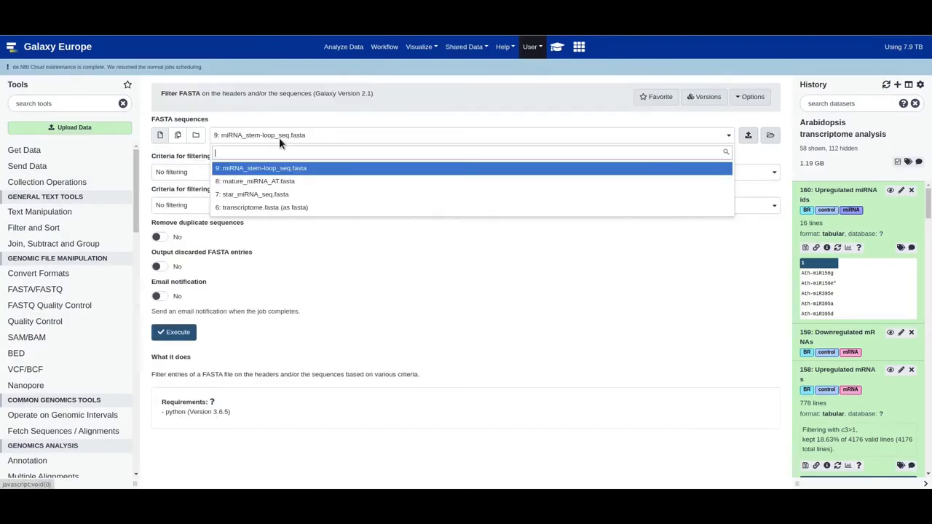
left_click(286, 186)
- Display dataset 8: mature_miRNA_AT.fasta from the history and examine its FASTA headers and sequences
left_click_drag(929, 189, 929, 461)
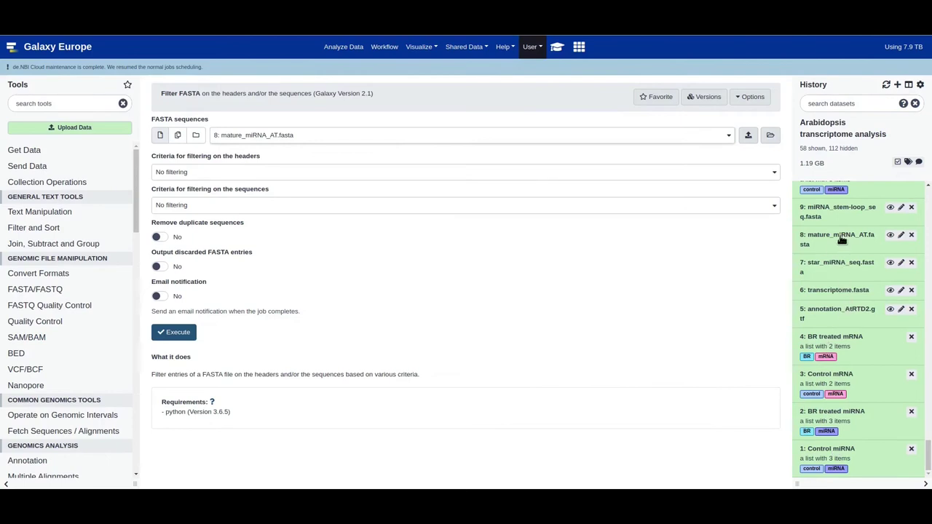
left_click(891, 237)
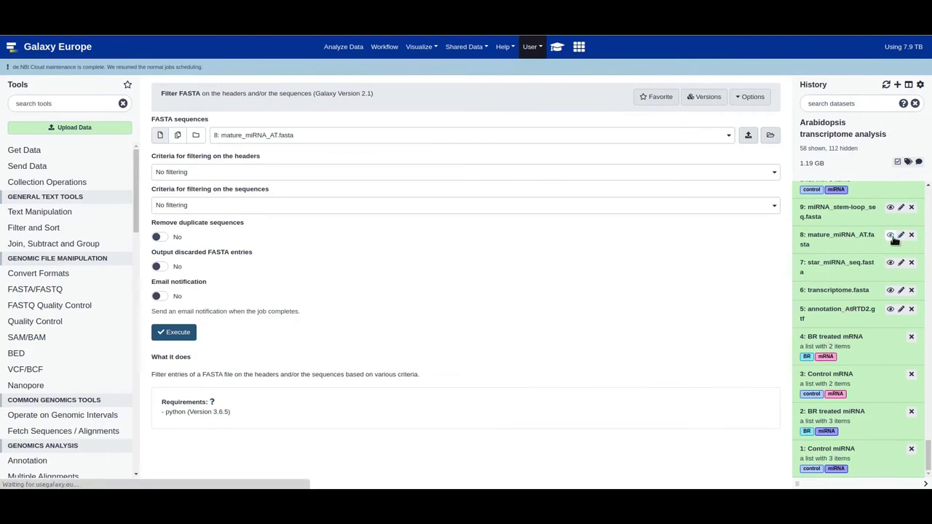
double_click(169, 81)
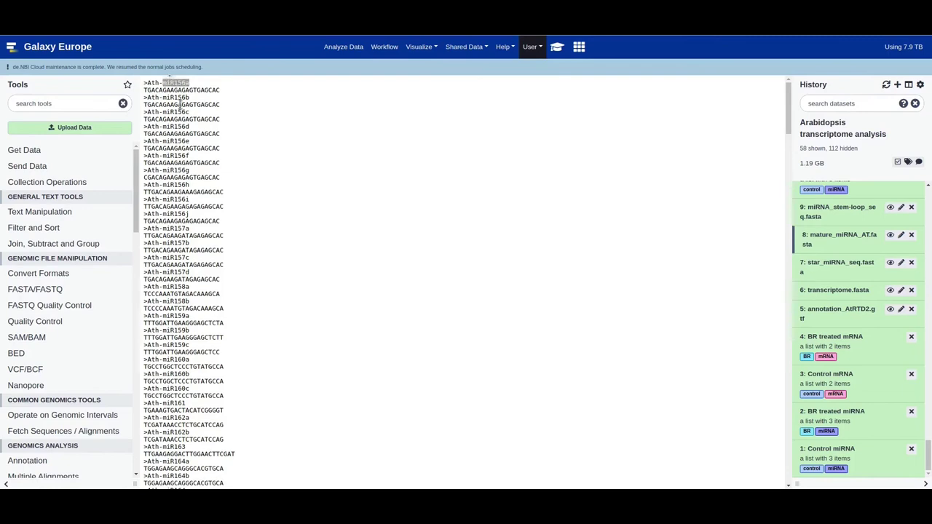
triple_click(166, 91)
scroll(214, 264, "down", 2)
scroll(215, 264, "up", 2)
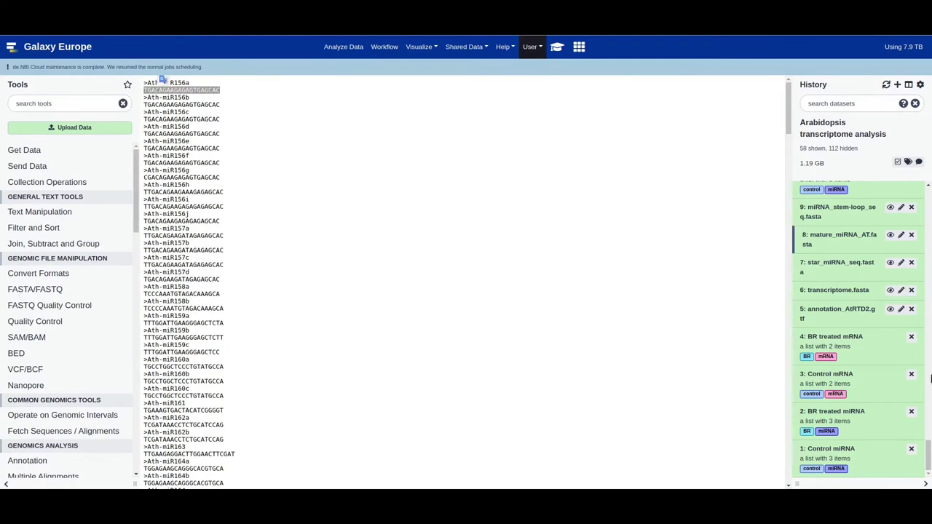
left_click_drag(927, 451, 927, 197)
left_click(837, 190)
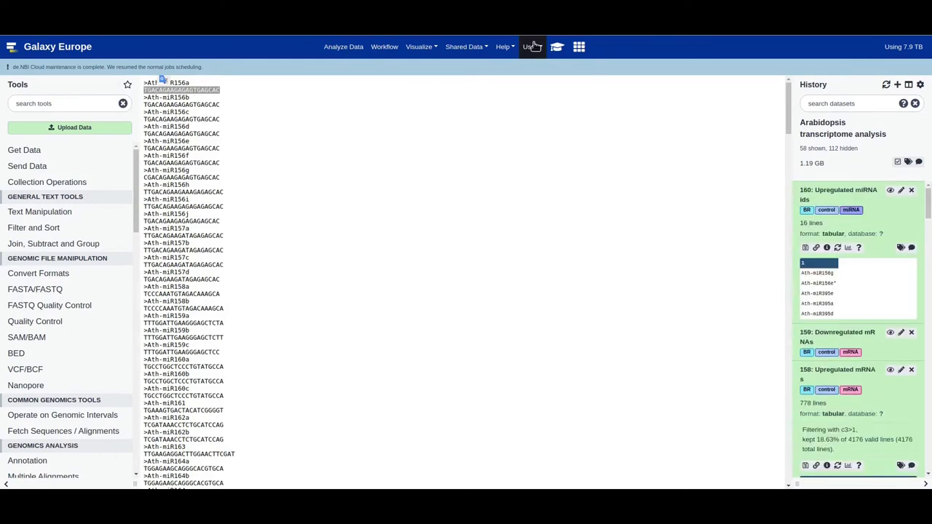
- Open the Filter FASTA tool from the tutorial and choose 8: mature_miRNA_AT.fasta as its FASTA sequences
left_click(556, 47)
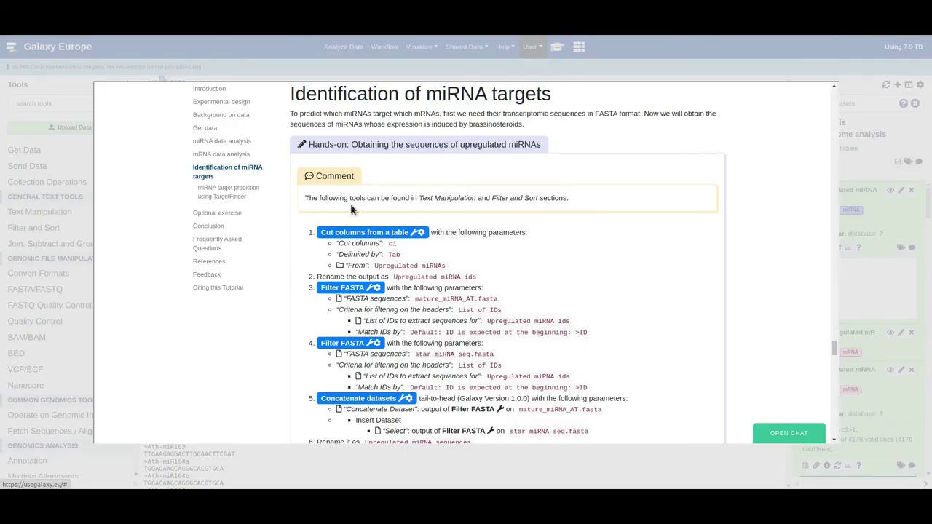
left_click(341, 289)
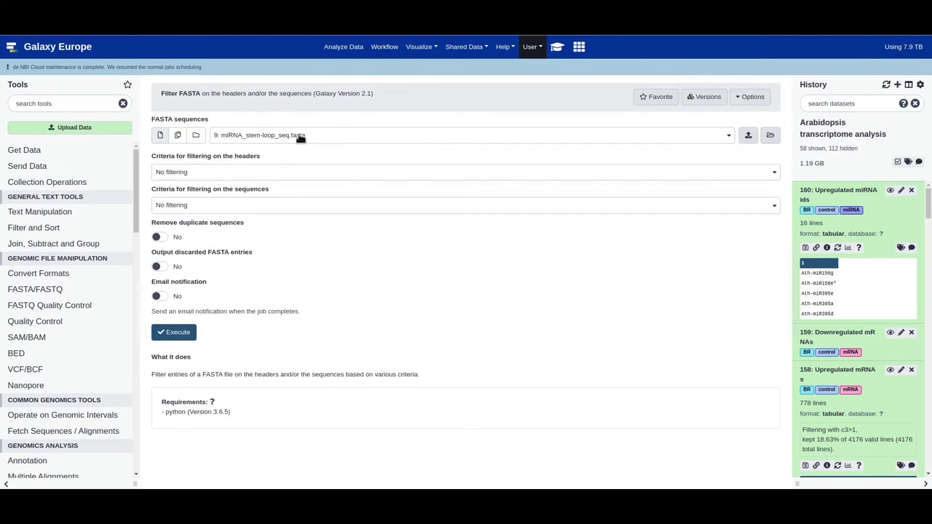
left_click(300, 138)
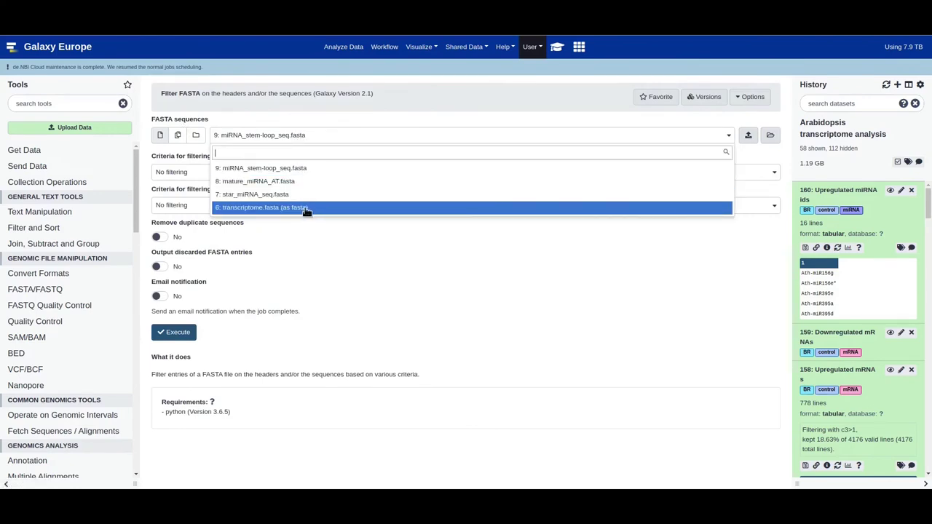
left_click(270, 182)
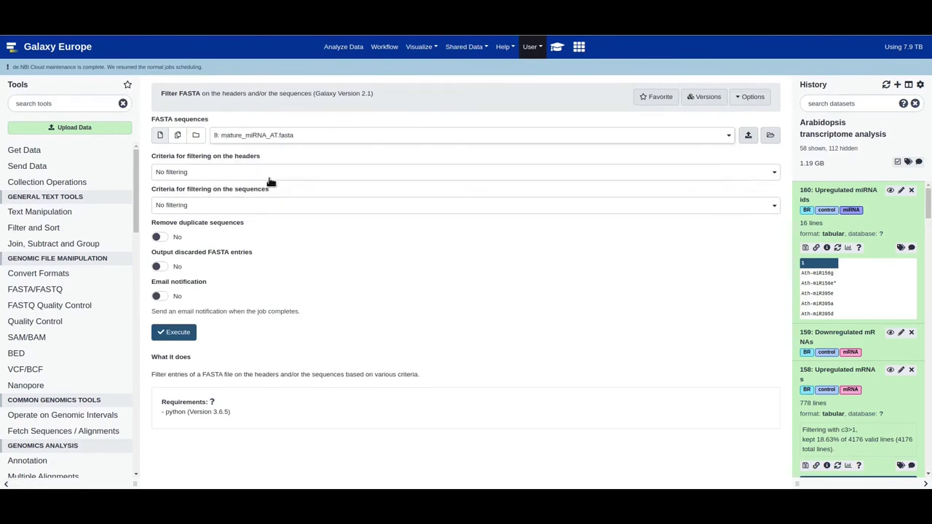
- Filter the headers by List of IDs using 160: Upregulated miRNA ids, keep No filtering for the sequences, and run Filter FASTA
left_click(182, 175)
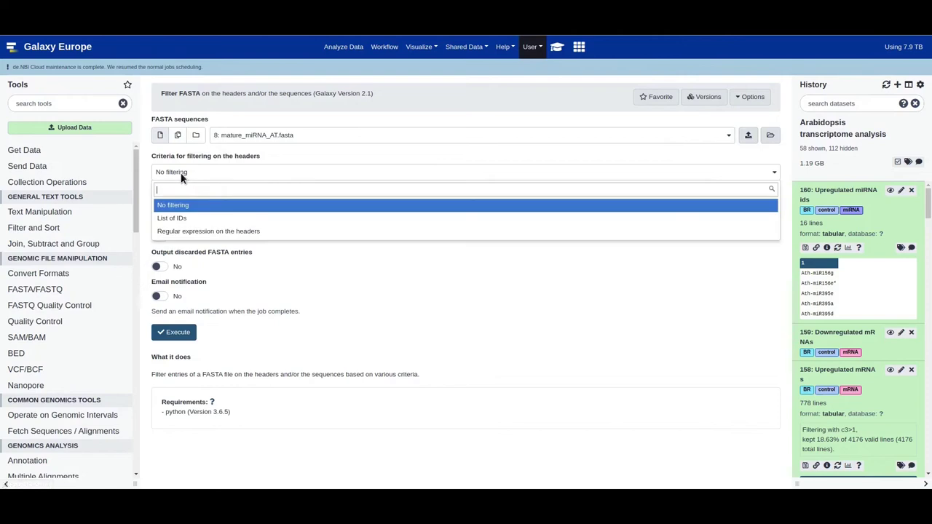
left_click(183, 220)
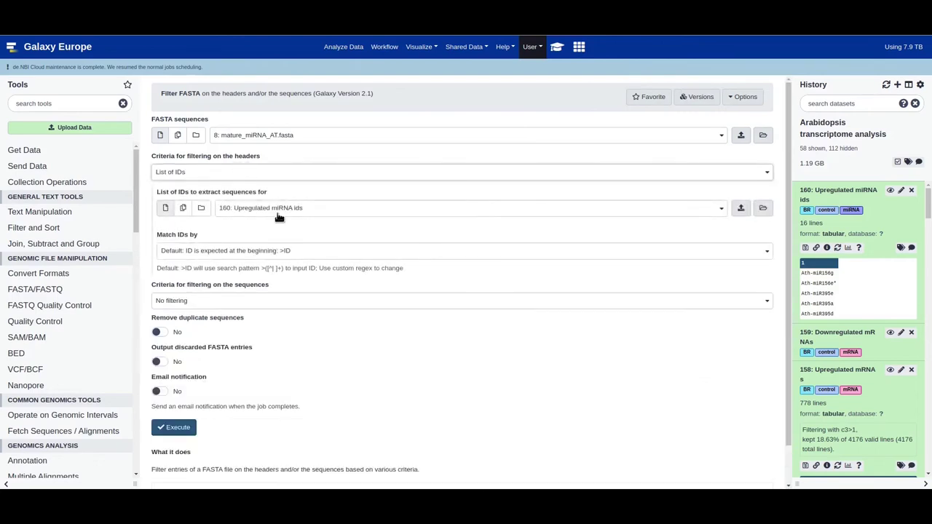
left_click(277, 212)
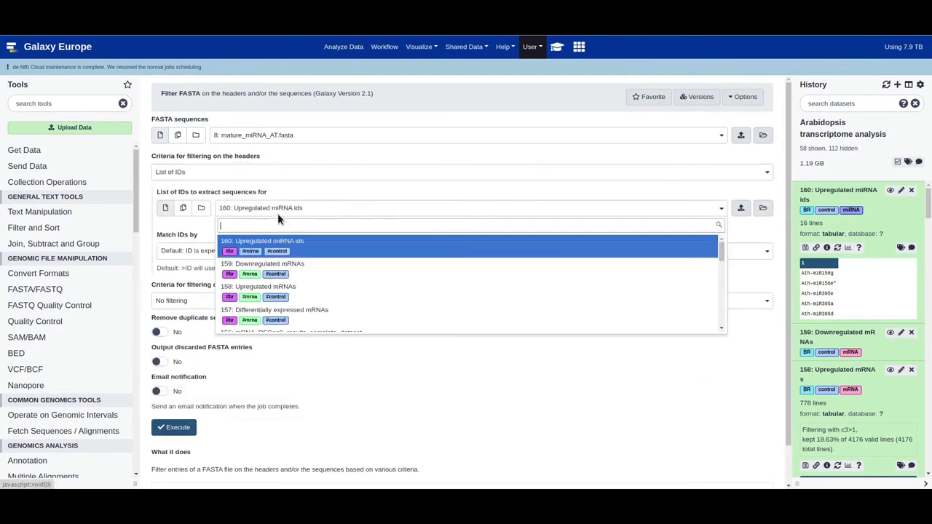
left_click(294, 250)
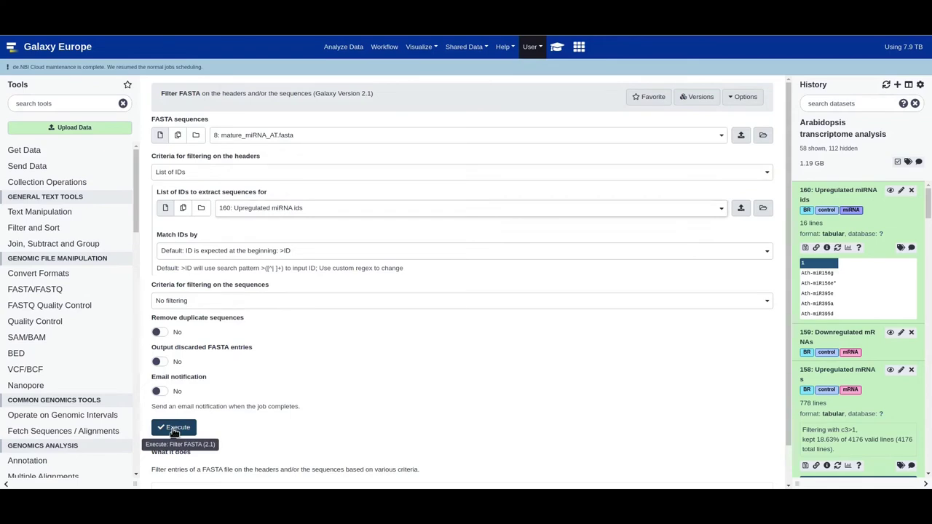
left_click(221, 304)
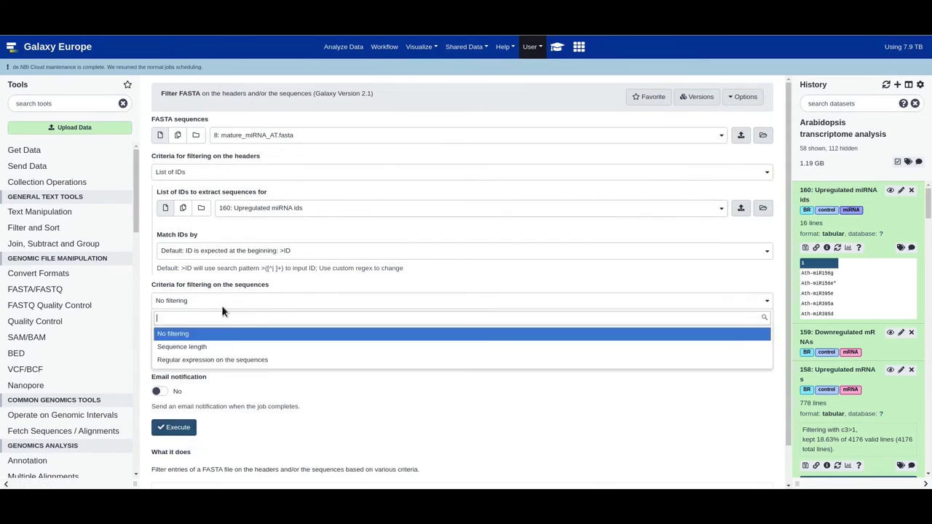
left_click(221, 304)
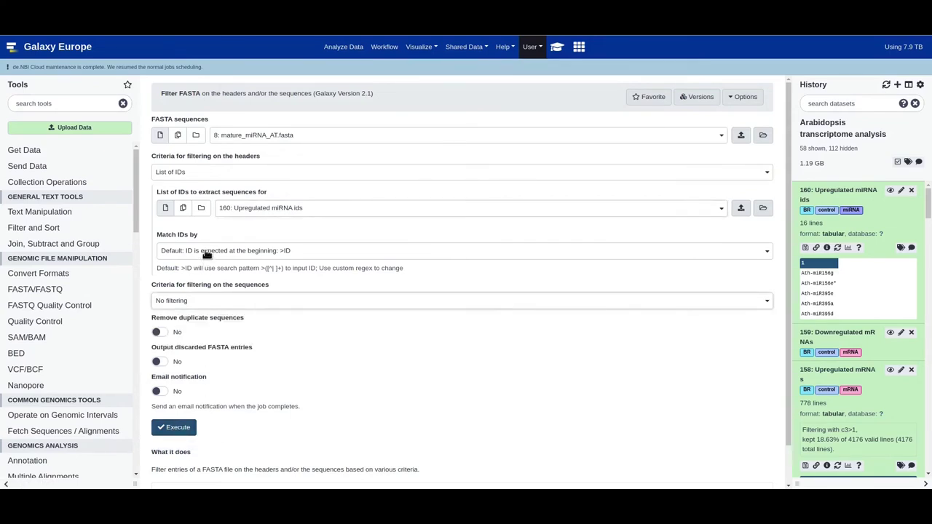
left_click(175, 430)
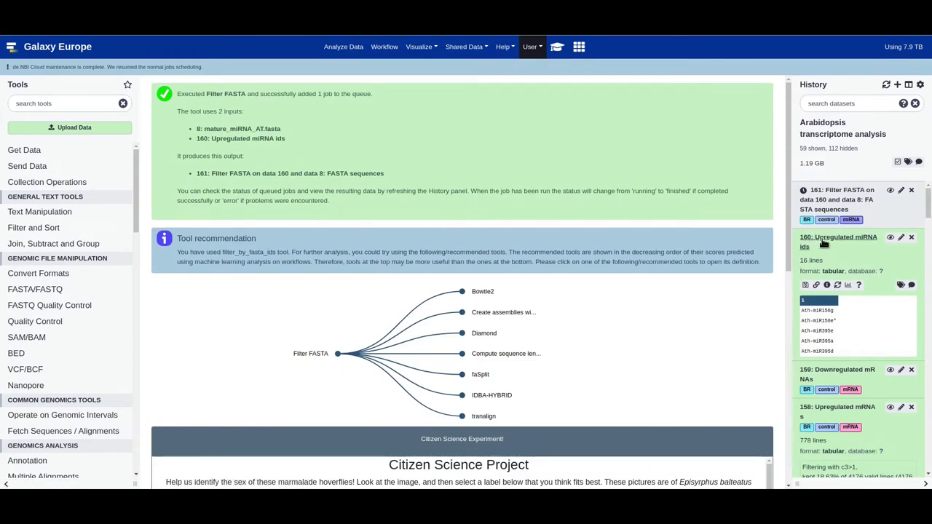
- Examine the Filter FASTA output's sequence count and its found and wanted numbers, and compare them with the Upregulated miRNA ids list
left_click(845, 206)
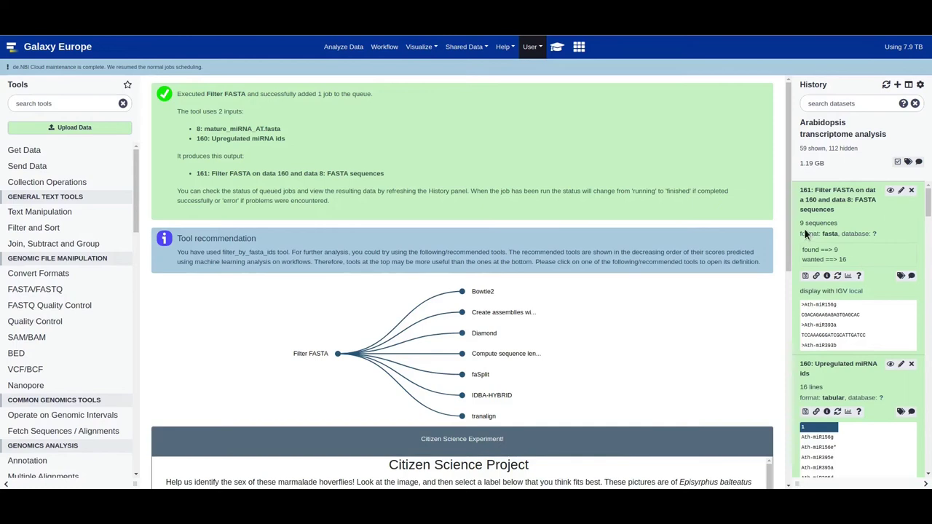
left_click_drag(799, 223, 855, 225)
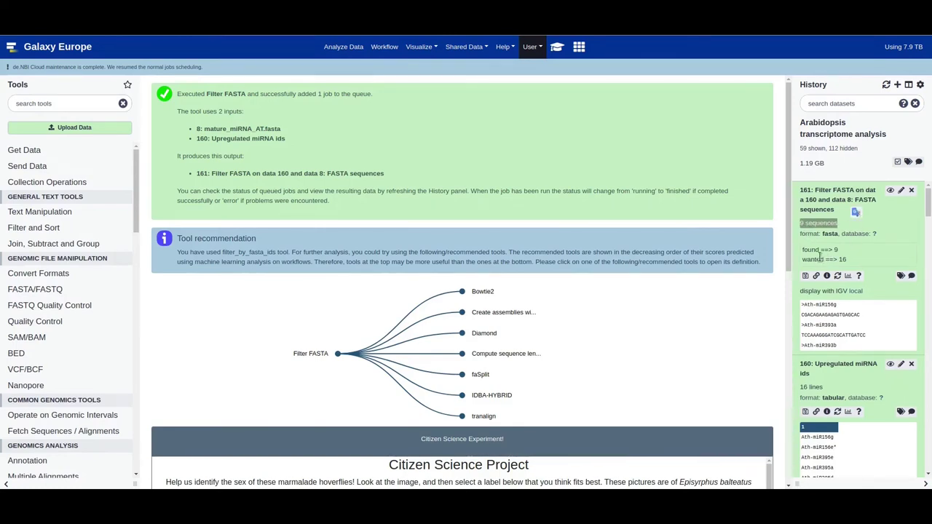
left_click(855, 258)
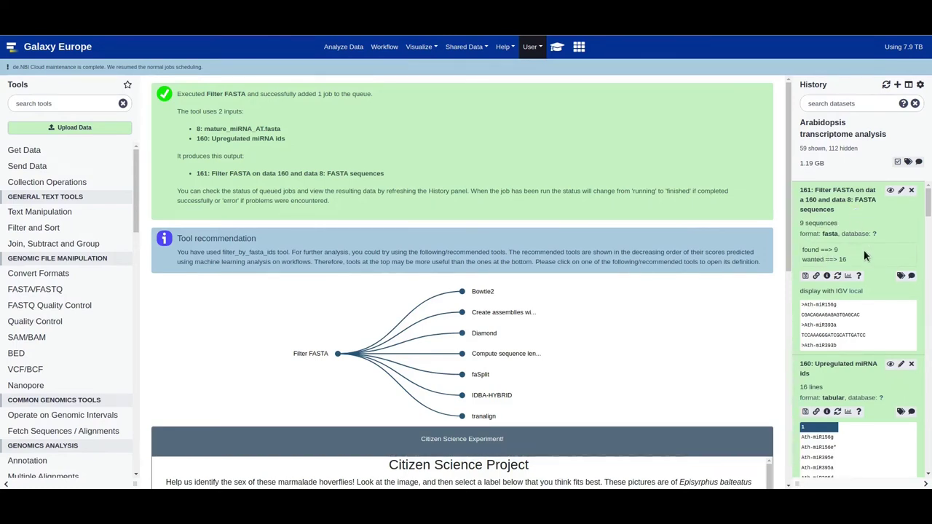
scroll(868, 371, "down", 2)
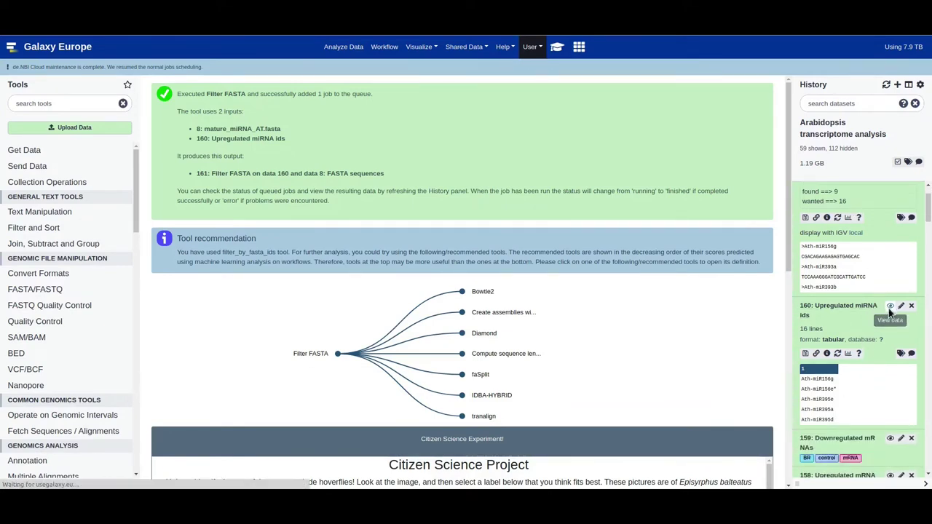
left_click(889, 306)
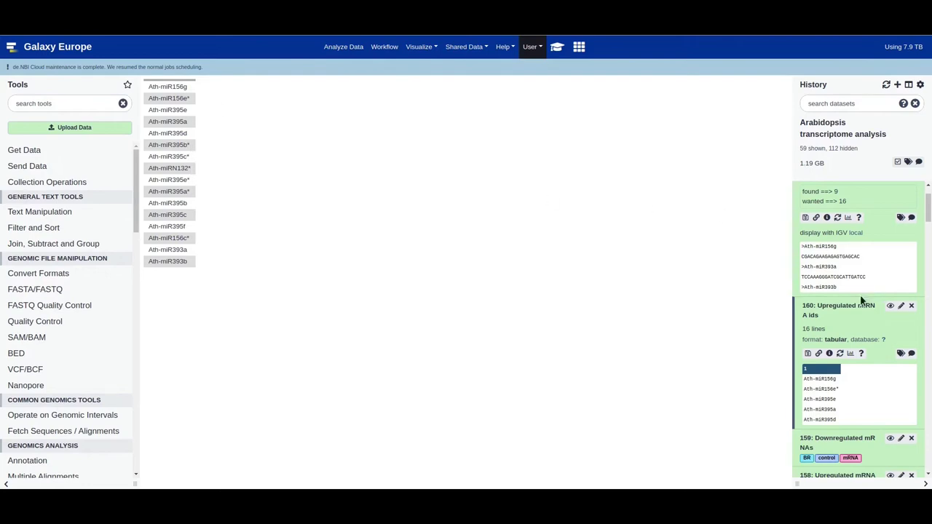
scroll(859, 287, "up", 2)
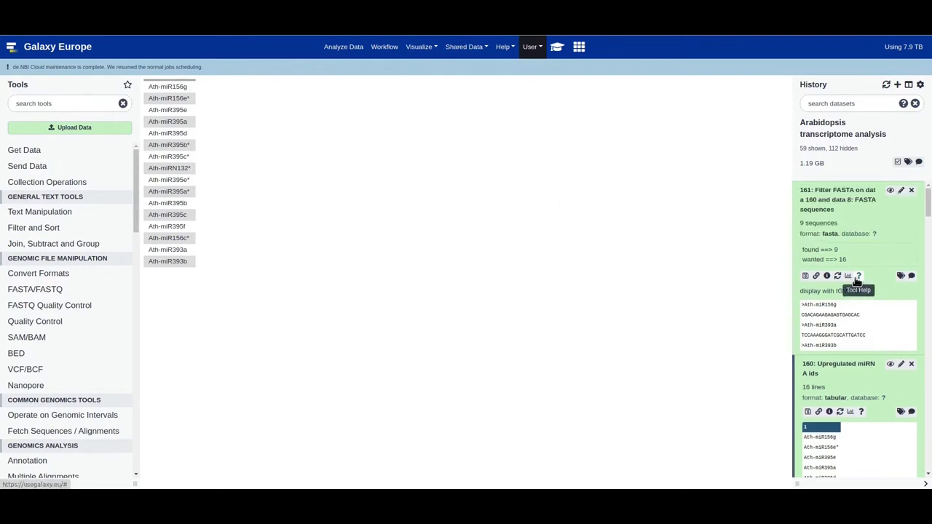
left_click(833, 205)
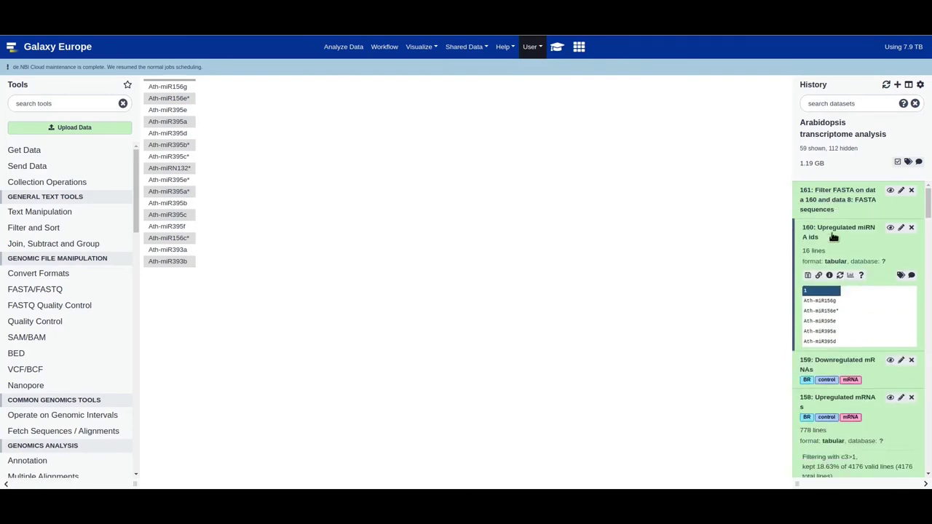
left_click(825, 205)
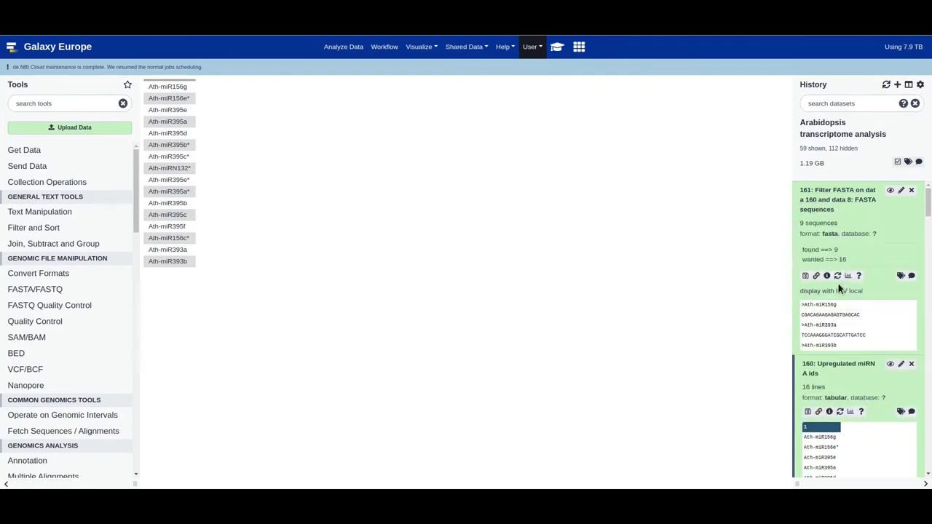
- Rerun the Filter FASTA job on 7: star_miRNA_seq.fasta, keeping List of IDs with 160: Upregulated miRNA ids
left_click(557, 47)
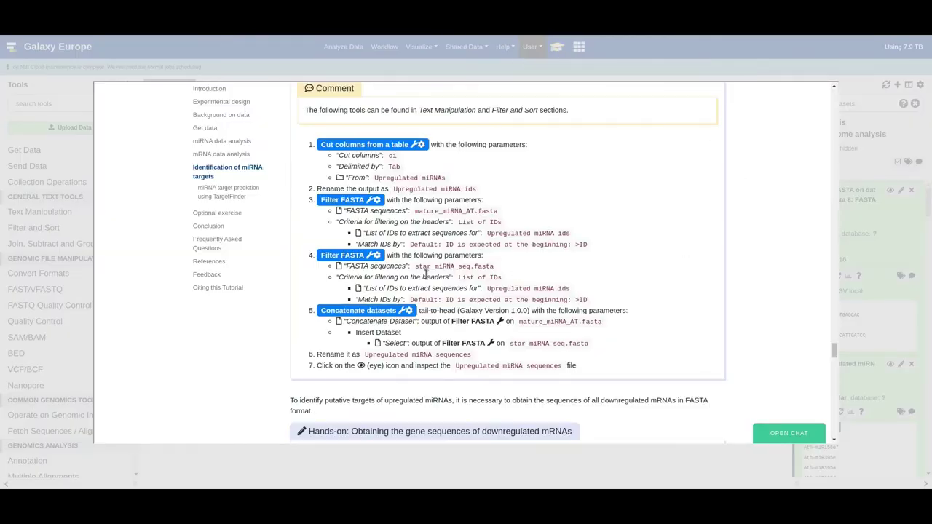
left_click(861, 228)
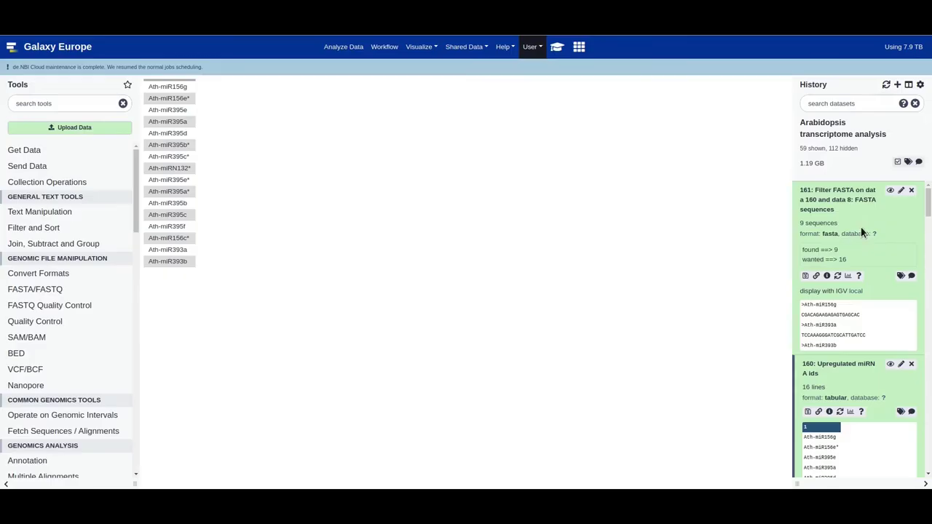
left_click(836, 276)
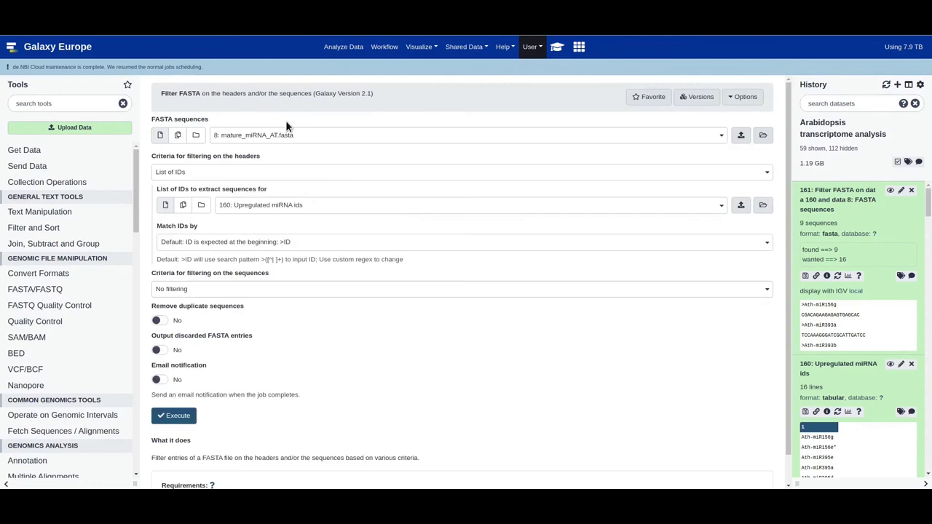
left_click(279, 135)
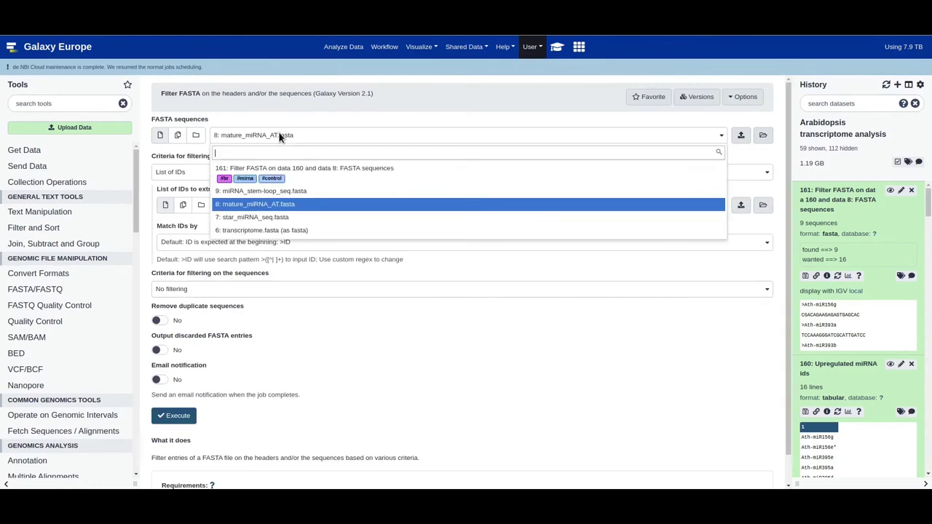
left_click(289, 219)
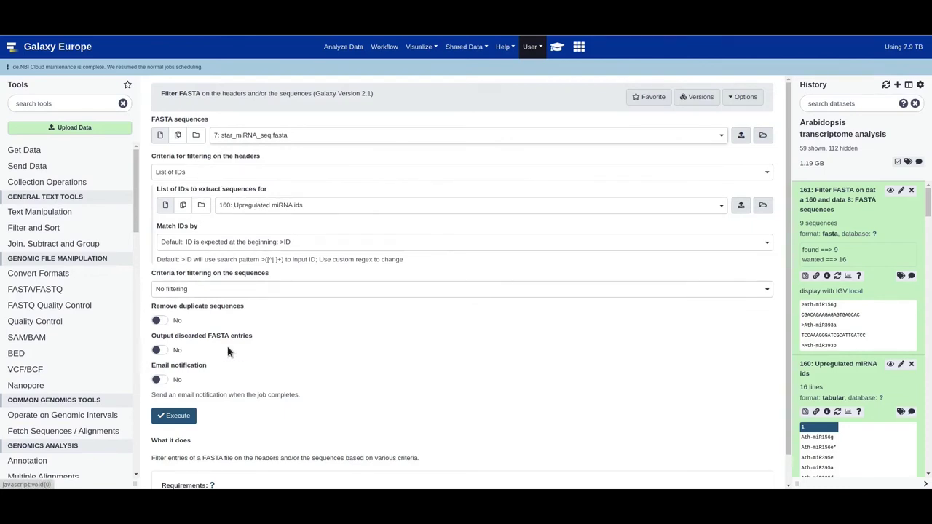
left_click(173, 416)
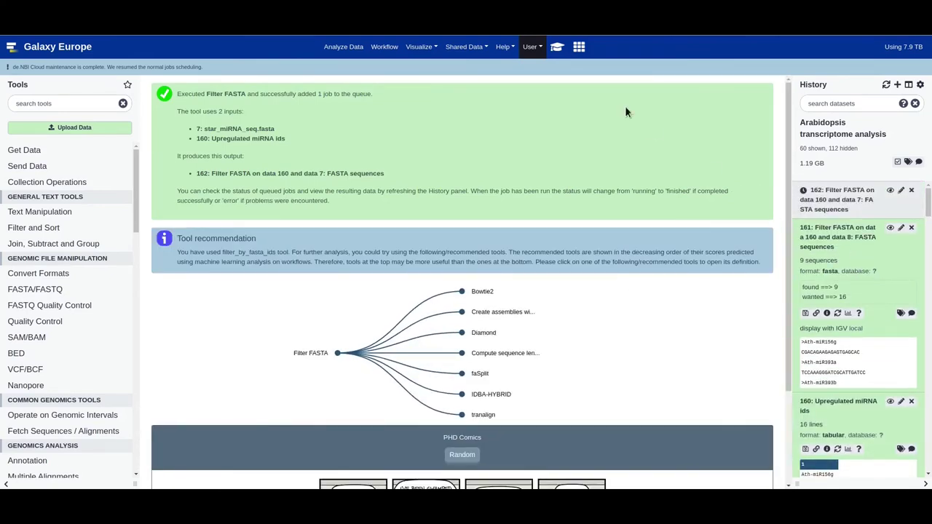
- Open the Concatenate datasets tool from the tutorial and check the two Filter FASTA outputs in the history
left_click(556, 53)
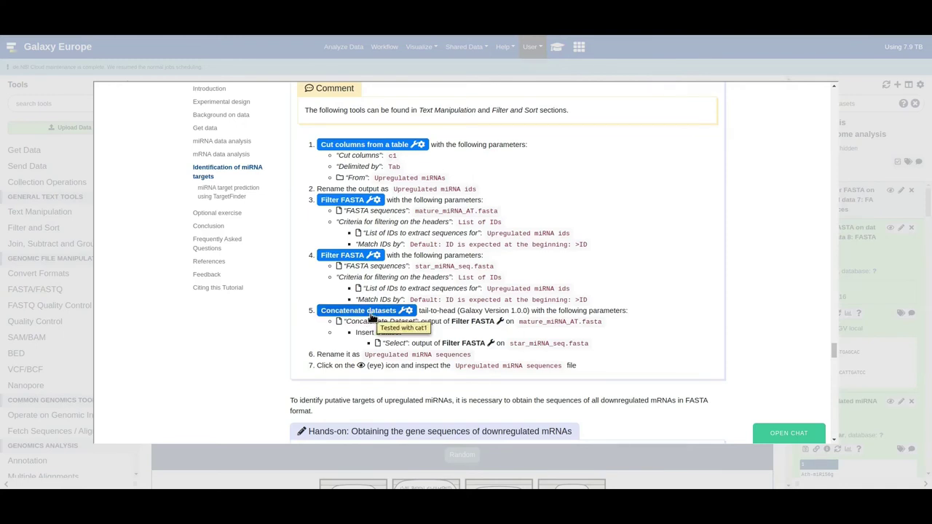
left_click(874, 265)
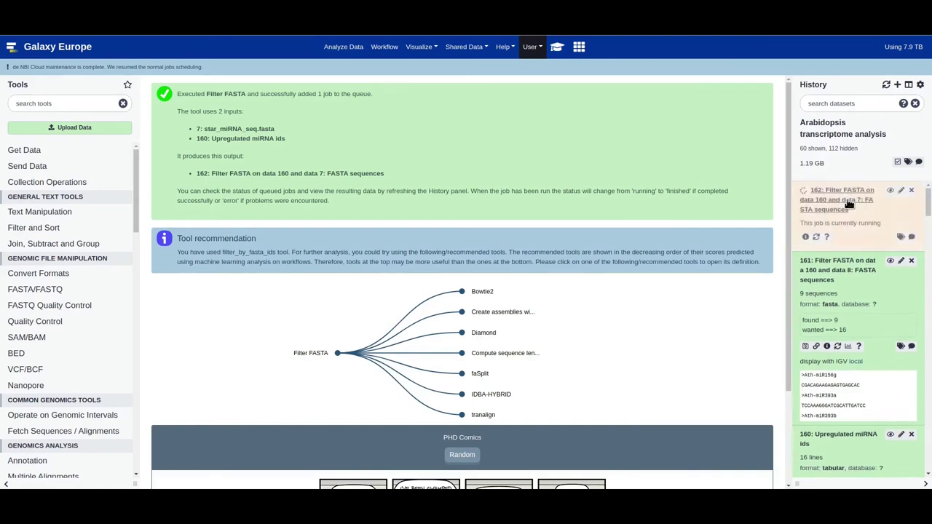
left_click(557, 47)
left_click(373, 310)
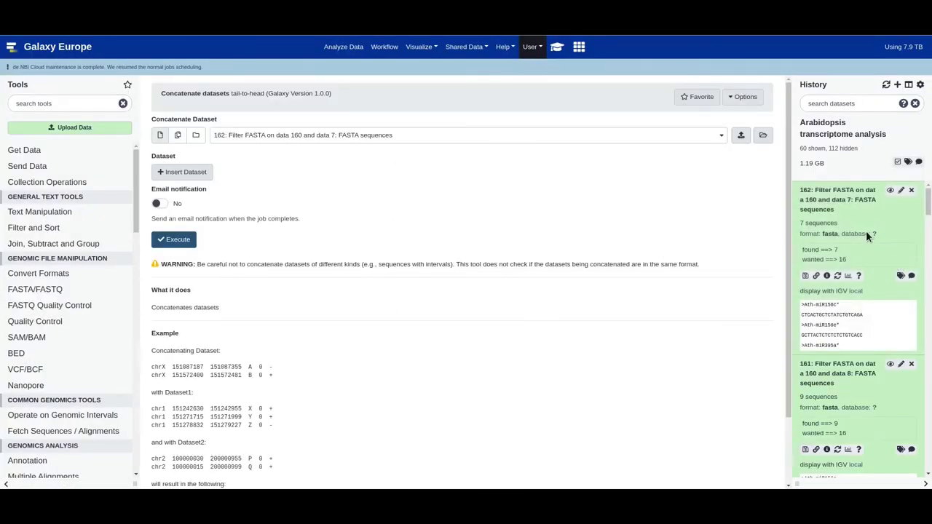
scroll(865, 230, "down", 1)
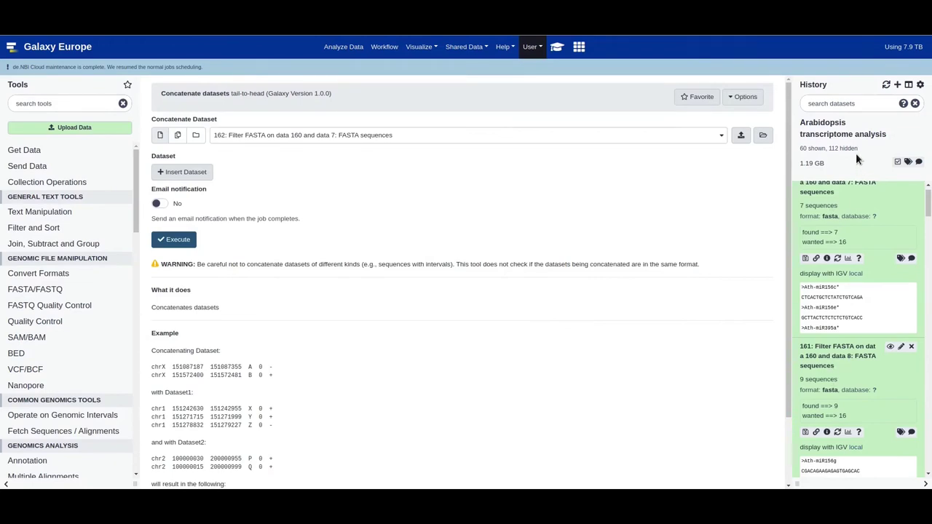
scroll(854, 380, "down", 1)
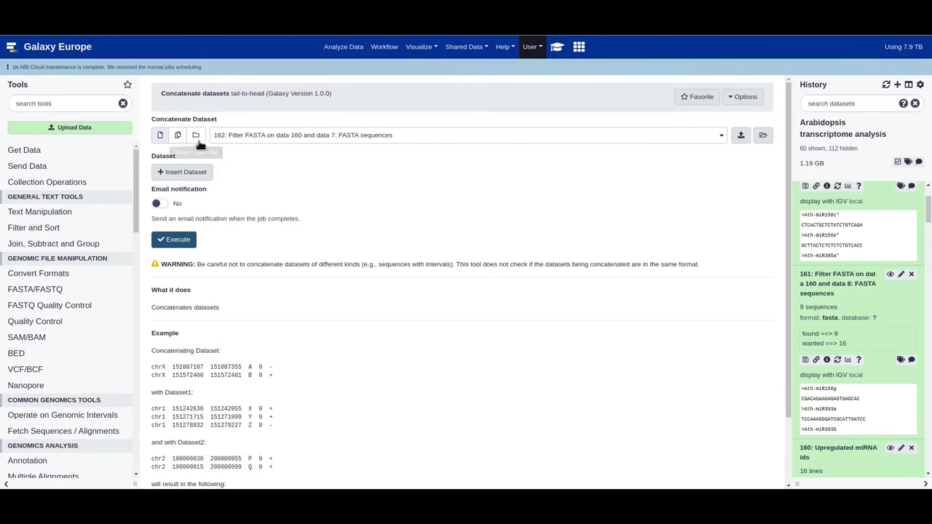
- Concatenate Filter FASTA output 161 as the first dataset with output 162 as an inserted dataset
left_click(312, 137)
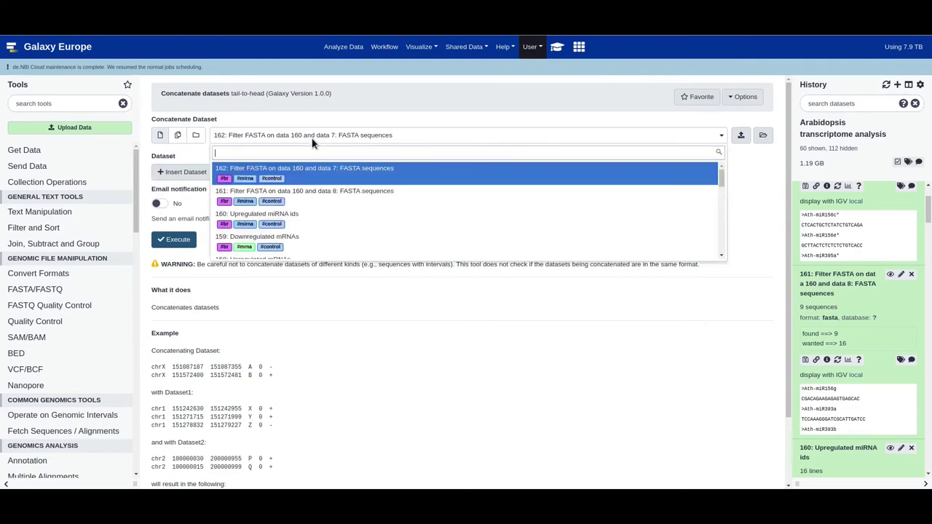
left_click(319, 201)
left_click(182, 171)
left_click(296, 204)
left_click(295, 201)
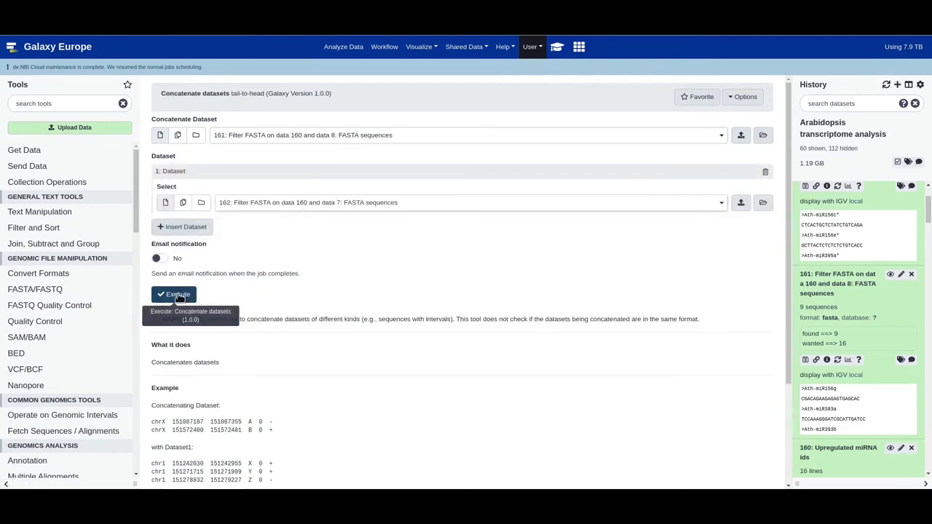
left_click(179, 295)
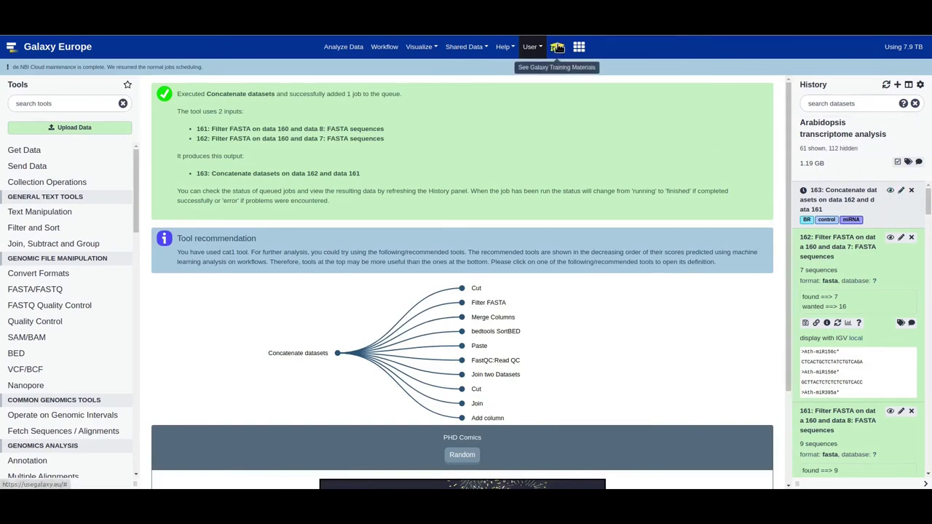
- Rename the concatenated dataset as Upregulated miRNA sequences, using the name from the tutorial, and display its contents
left_click(557, 47)
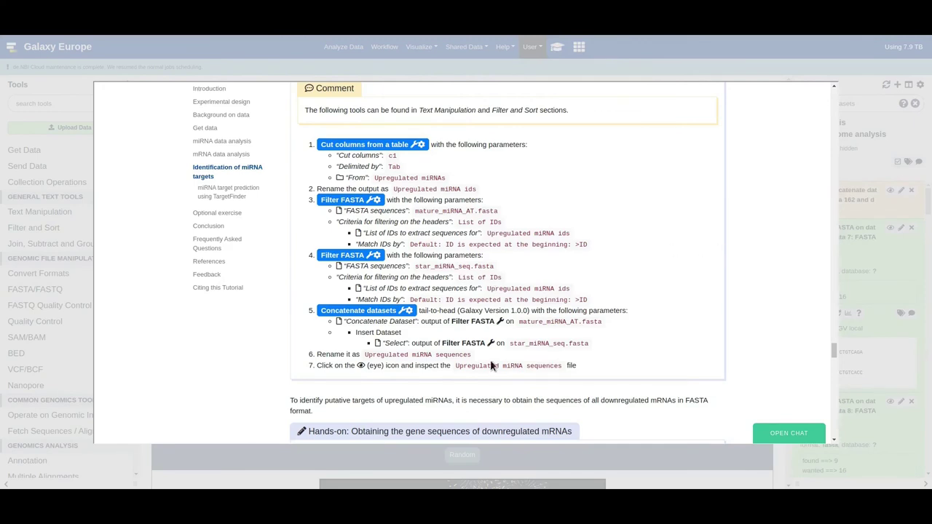
double_click(443, 354)
left_click_drag(364, 355, 478, 353)
key("ctrl+c")
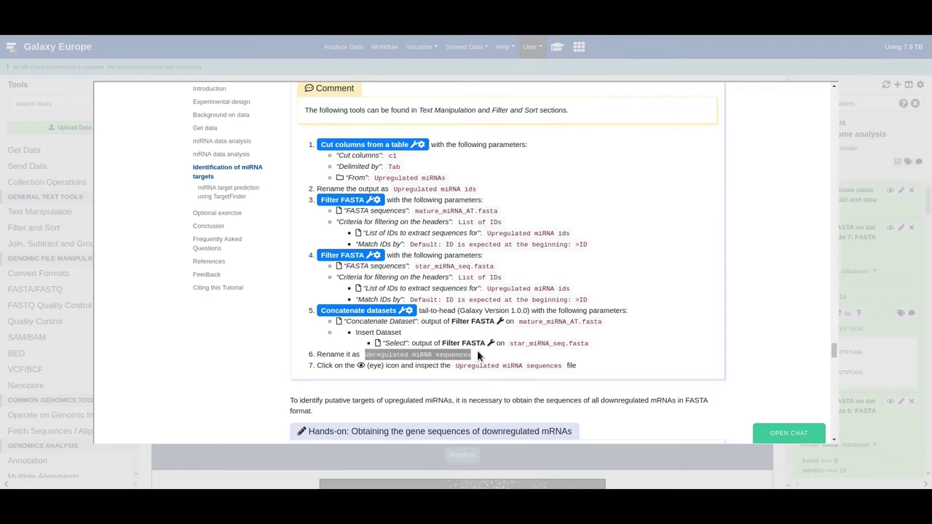
left_click(908, 234)
left_click(901, 191)
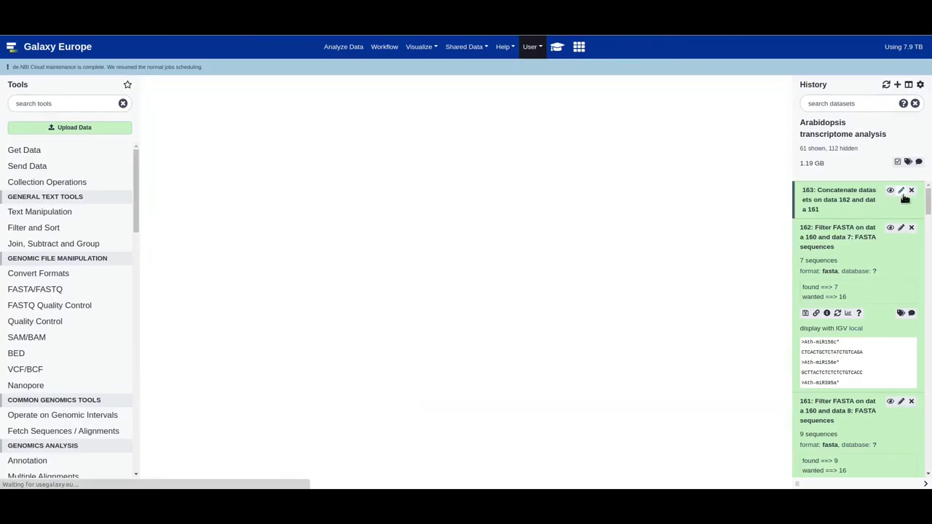
triple_click(322, 178)
key("ctrl+v")
left_click(756, 136)
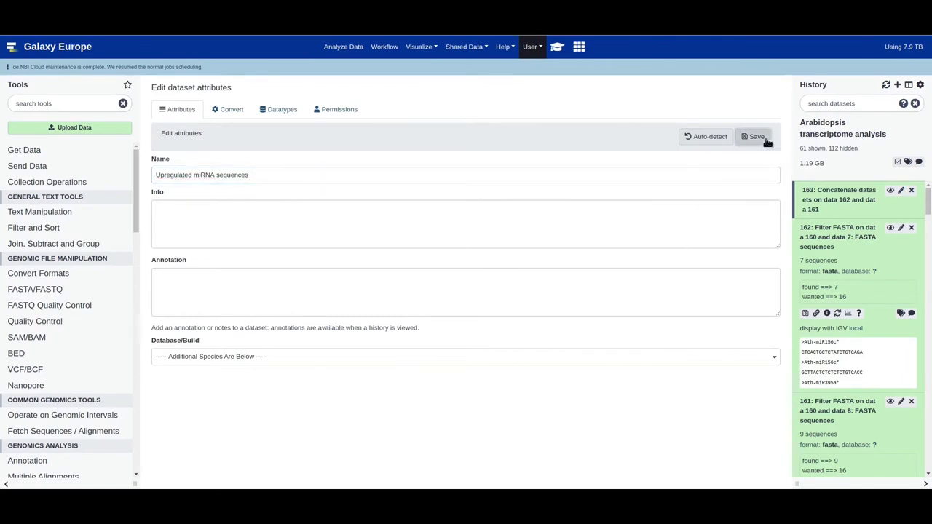
left_click(890, 191)
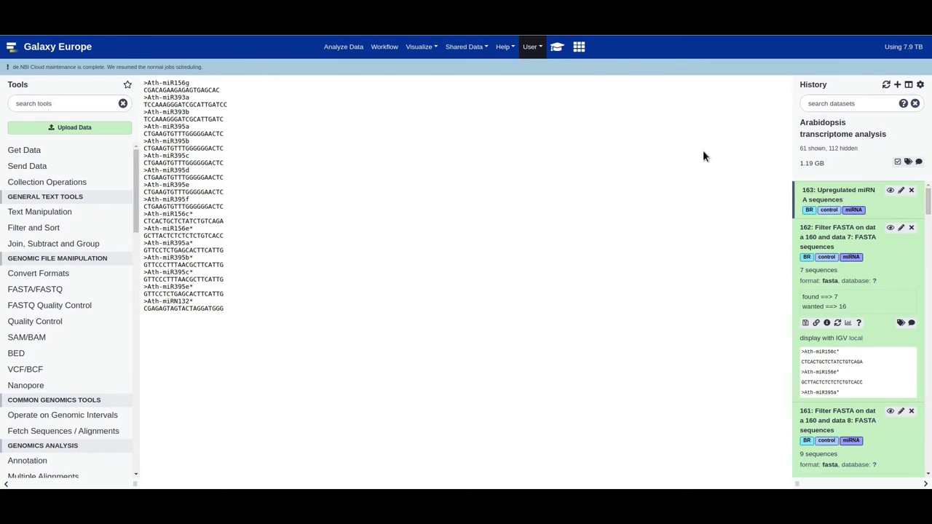
- Consult the tutorial's section on gene sequences of downregulated mRNAs and reopen the Cut job of 160: Upregulated miRNA ids for rerunning
left_click(556, 47)
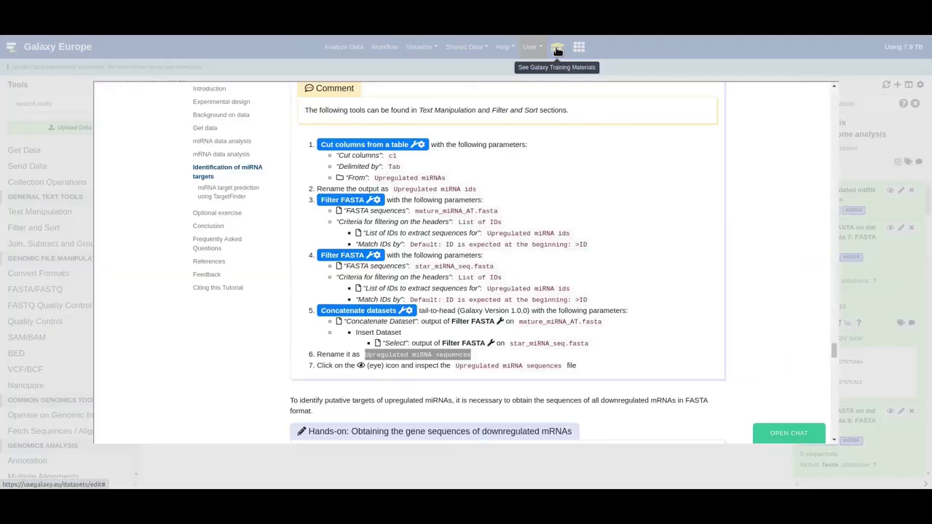
scroll(664, 212, "down", 3)
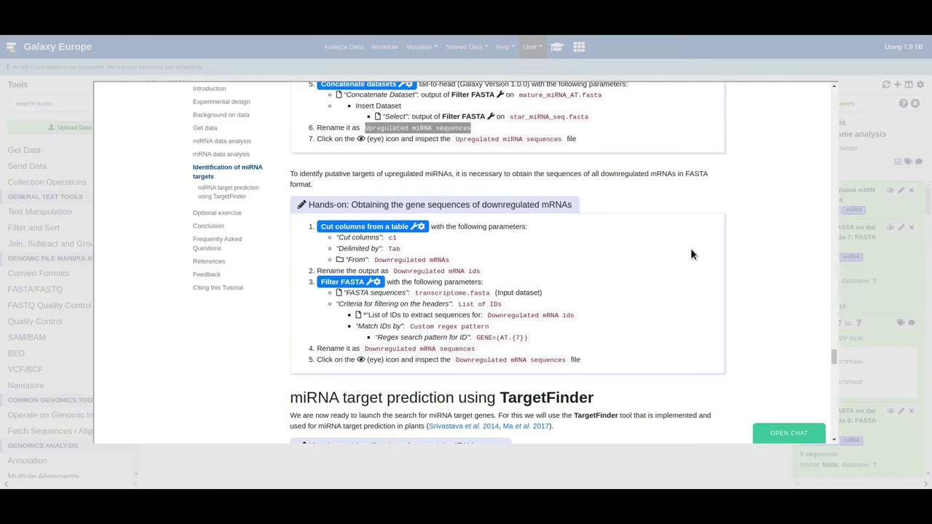
left_click(610, 229)
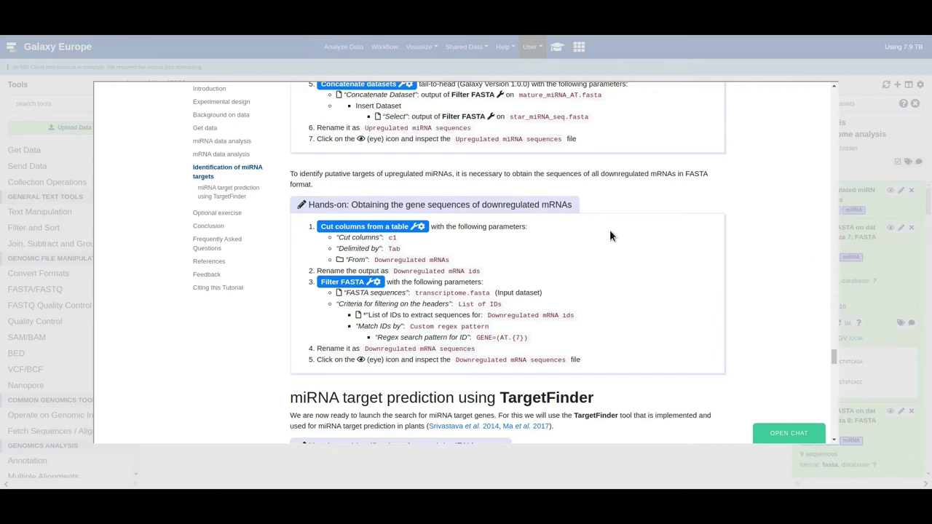
left_click(866, 225)
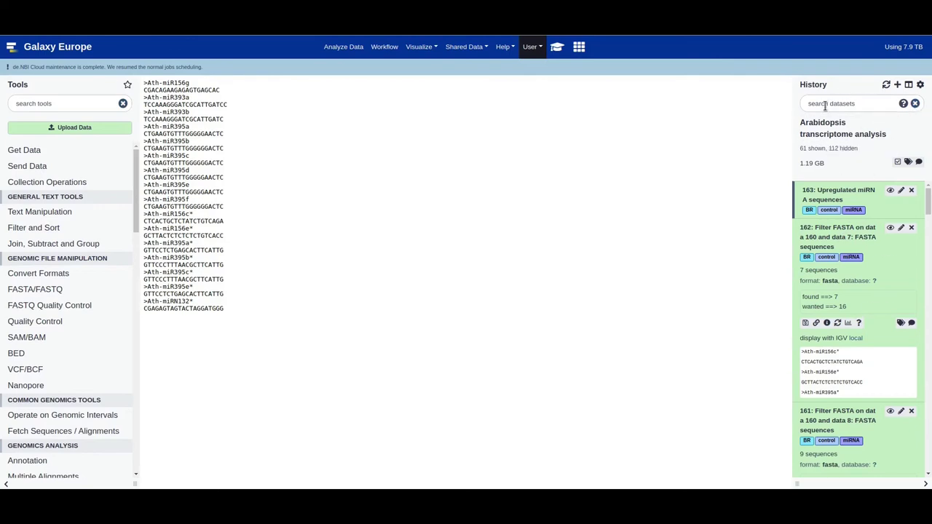
scroll(864, 352, "down", 3)
scroll(864, 351, "down", 4)
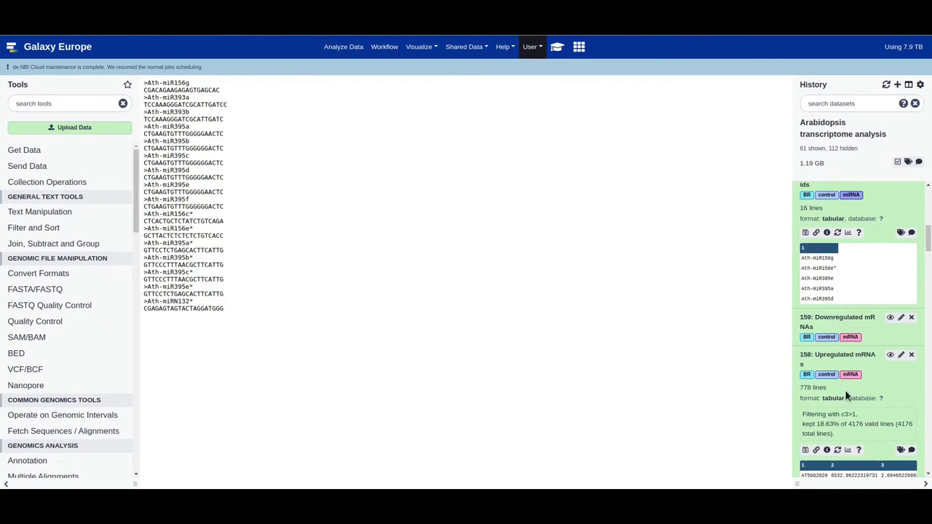
scroll(844, 389, "up", 1)
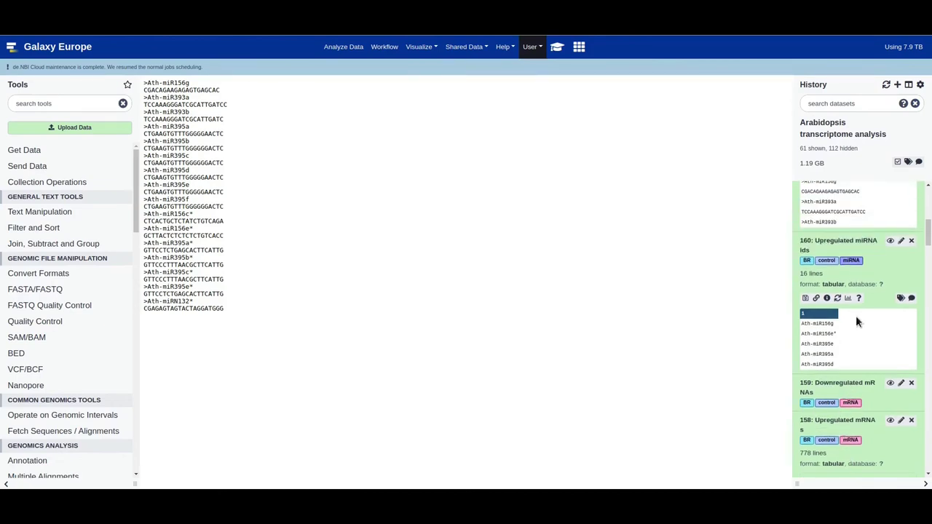
scroll(845, 328, "up", 1)
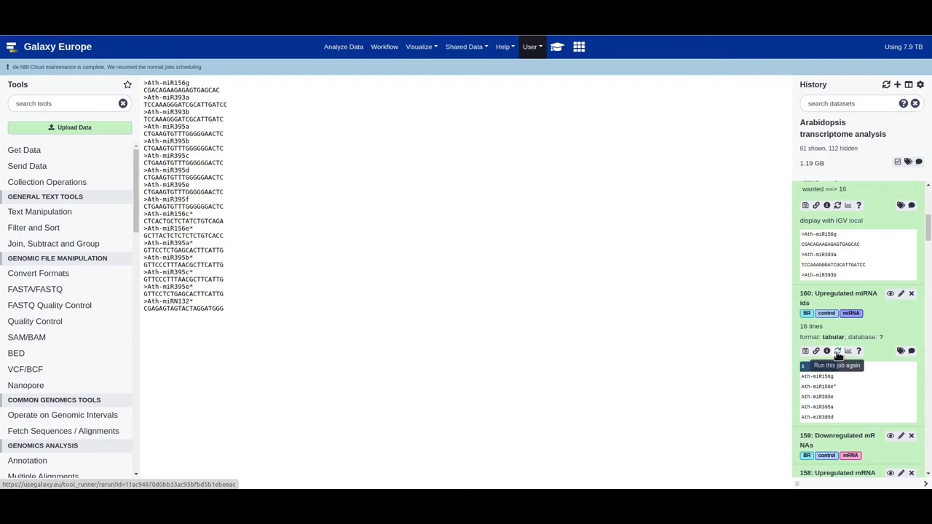
left_click(837, 351)
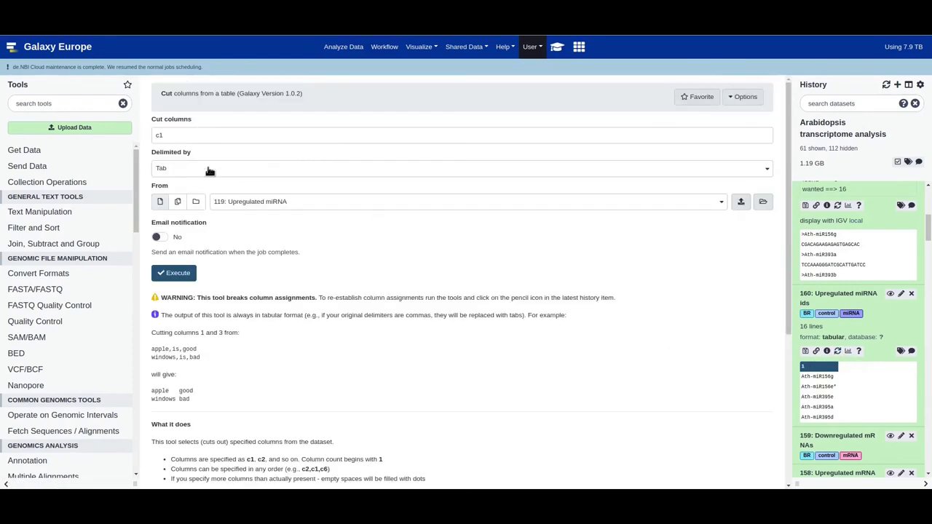
- Choose 159: Downregulated mRNAs as the Cut input and run it with column c1 delimited by Tab
left_click(277, 205)
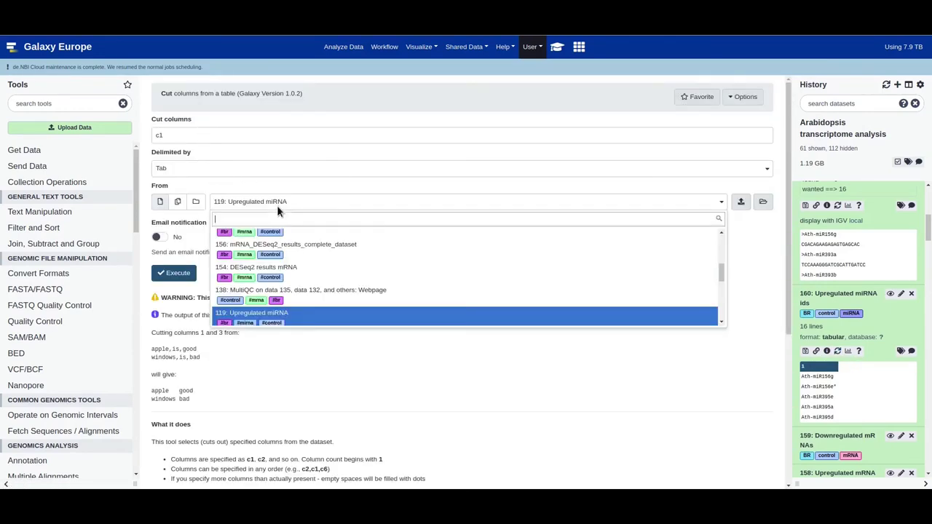
scroll(311, 289, "up", 1)
scroll(311, 289, "up", 3)
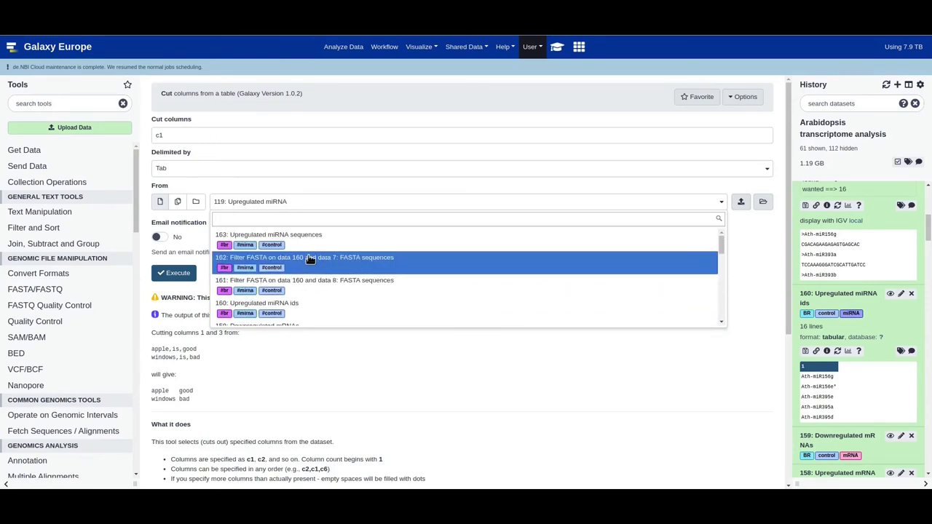
scroll(309, 260, "down", 1)
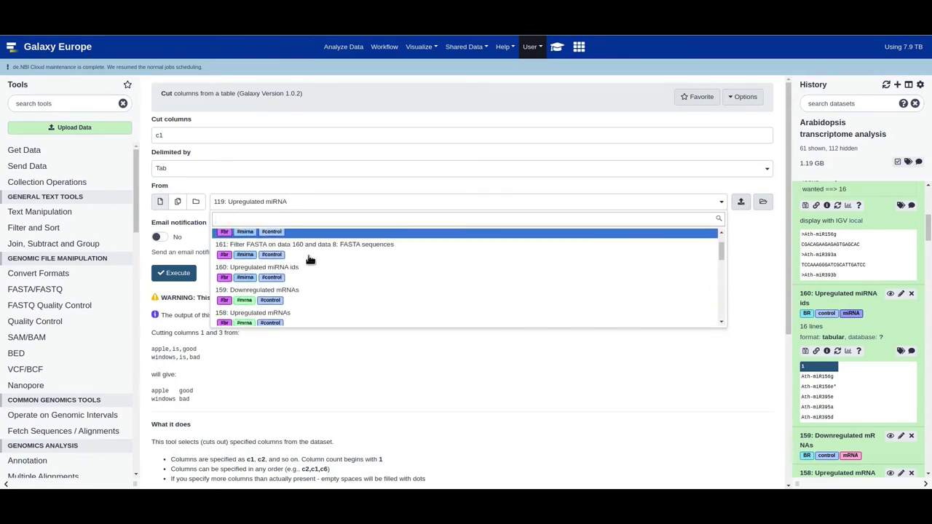
left_click(294, 295)
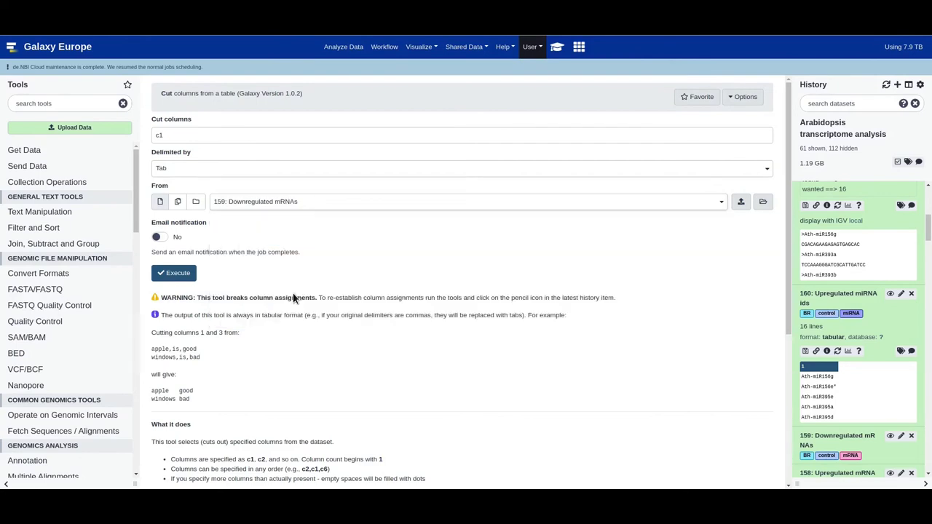
left_click(184, 280)
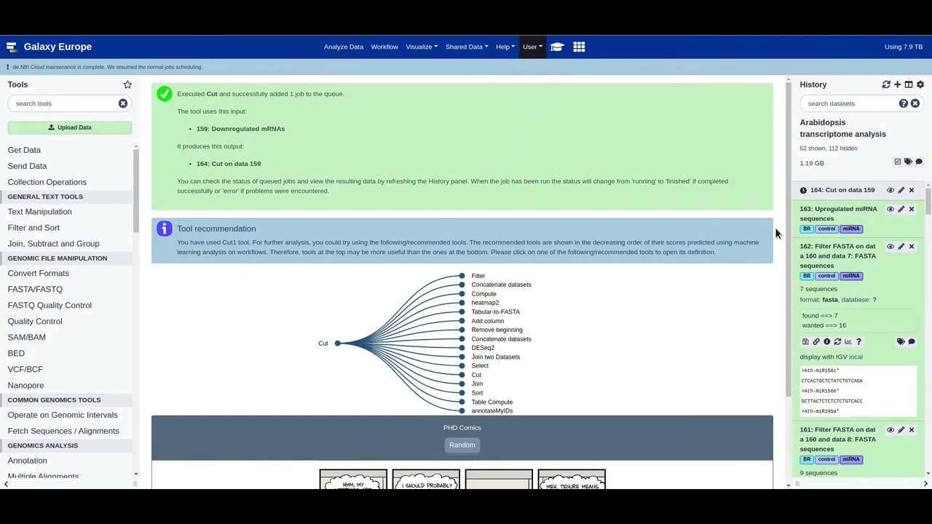
- Rename the 164: Cut on data 159 dataset as Downregulated mRNA ids, using the name from the tutorial
left_click(556, 50)
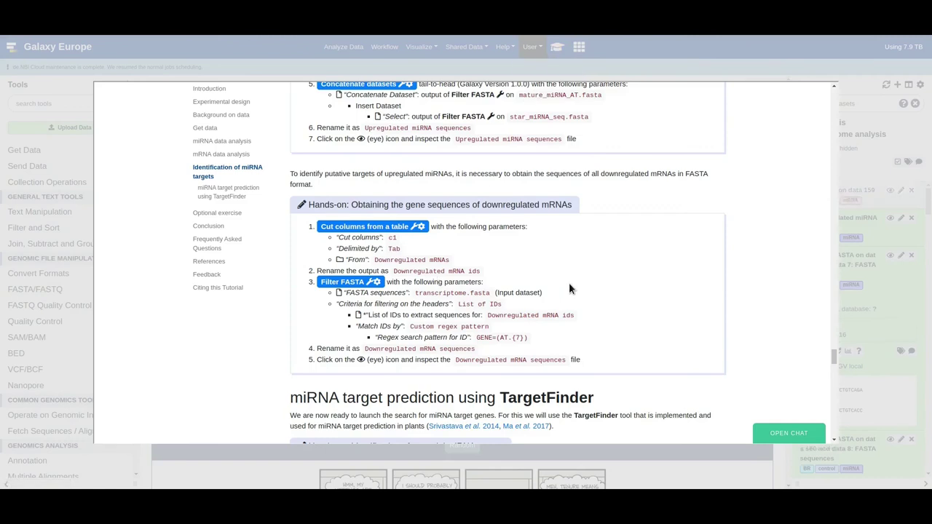
triple_click(397, 271)
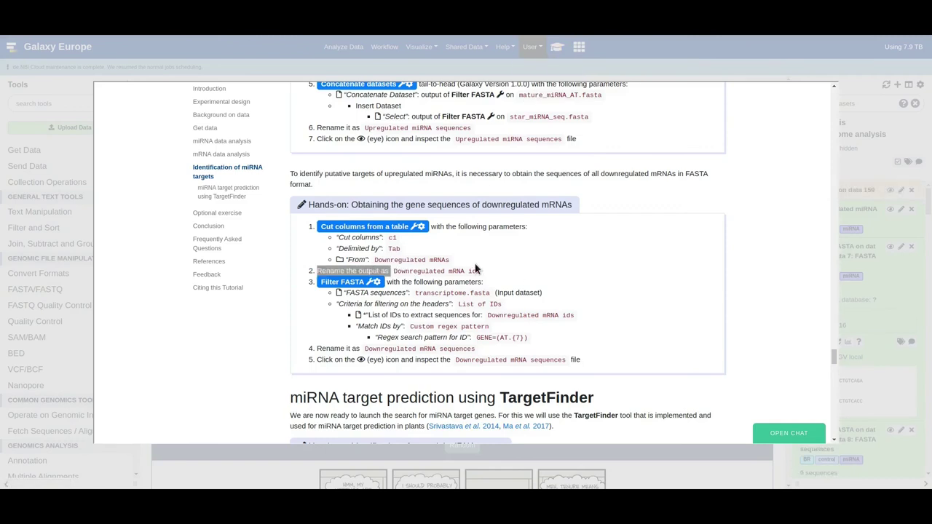
double_click(484, 268)
key("ctrl+c")
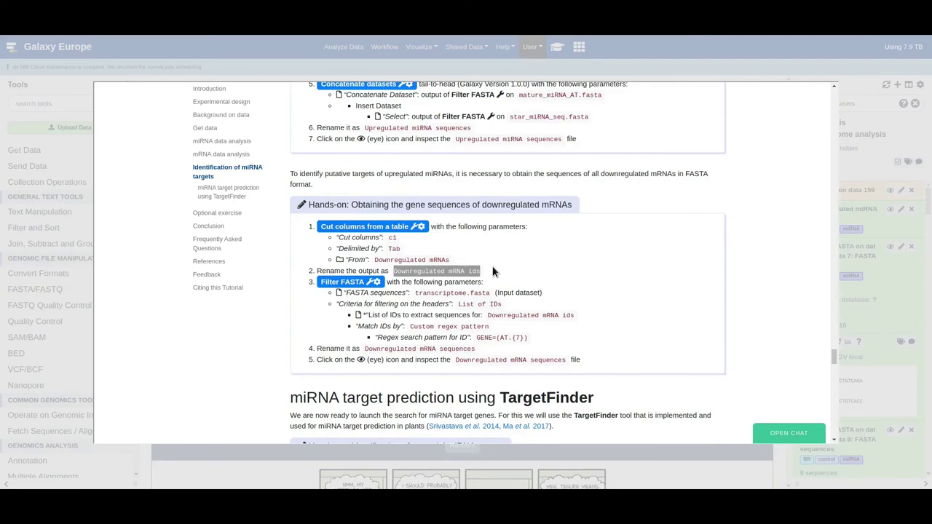
left_click(849, 213)
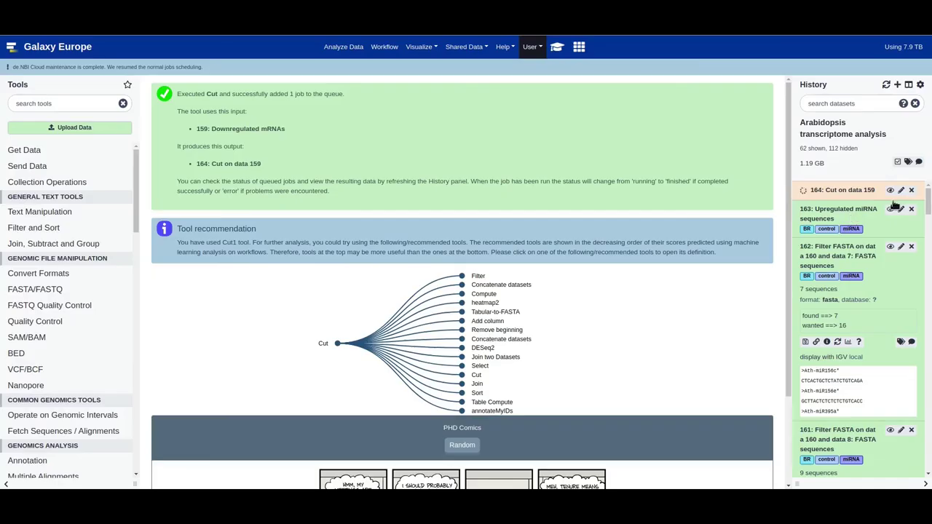
left_click(900, 193)
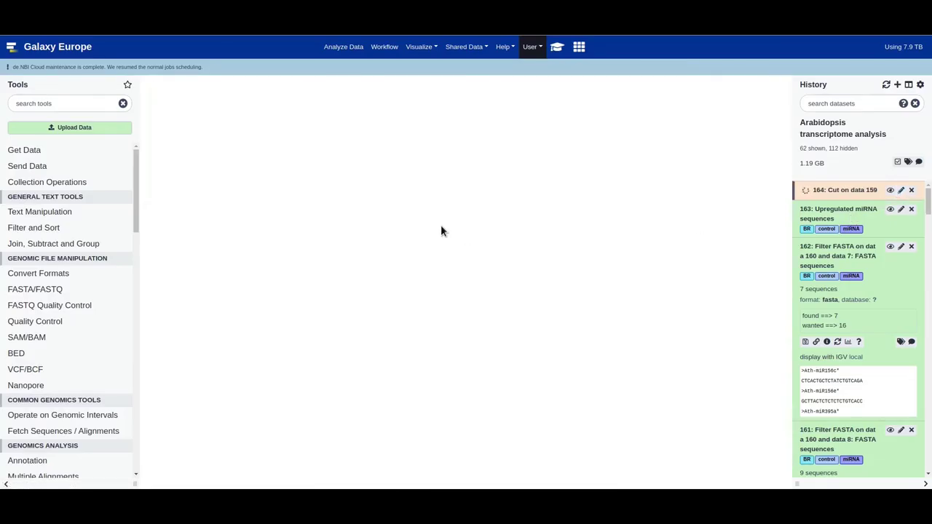
double_click(264, 175)
key("ctrl+a")
key("ctrl+v")
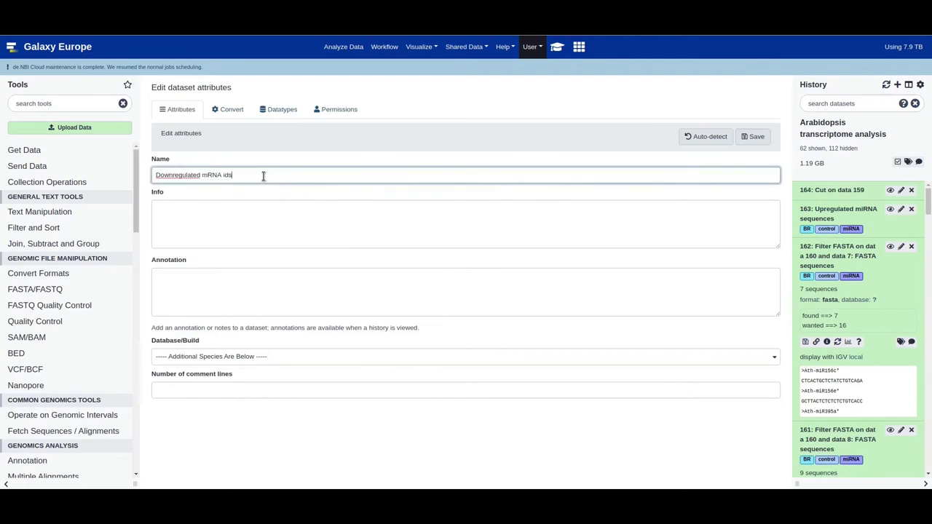
left_click(757, 135)
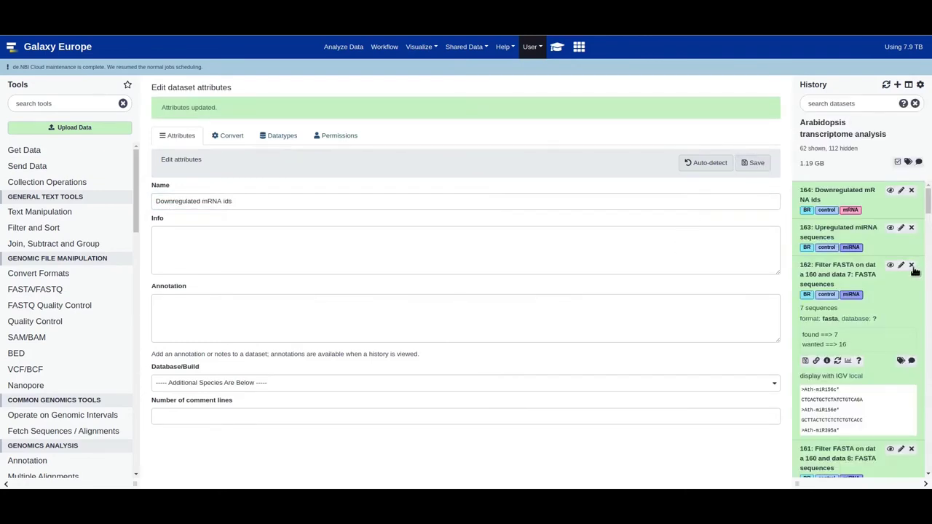
- Expand dataset 164: Downregulated mRNA ids in the history and display its contents to review the gene IDs
scroll(836, 290, "down", 1)
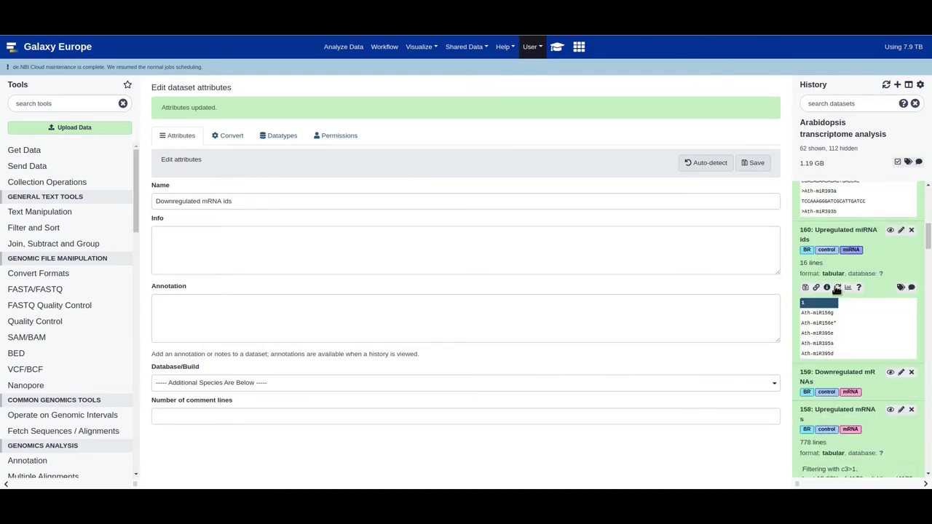
scroll(836, 290, "up", 1)
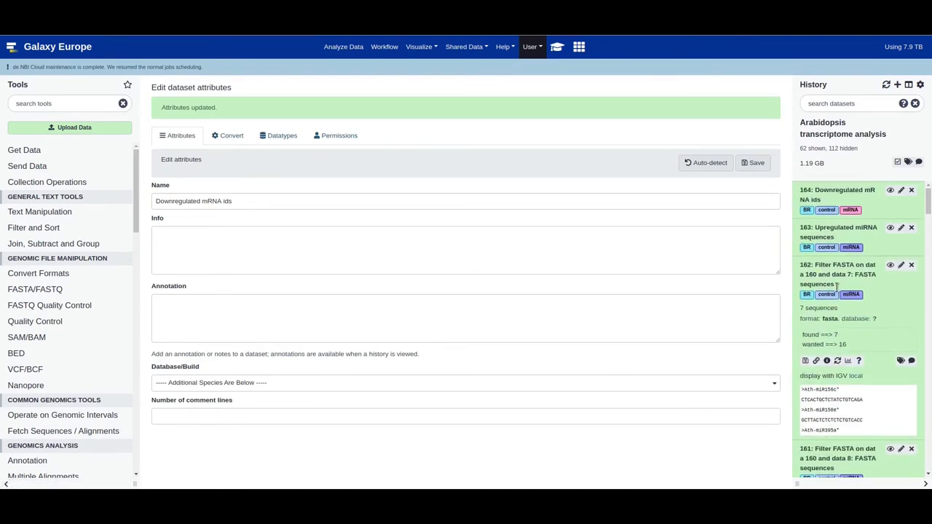
left_click(834, 191)
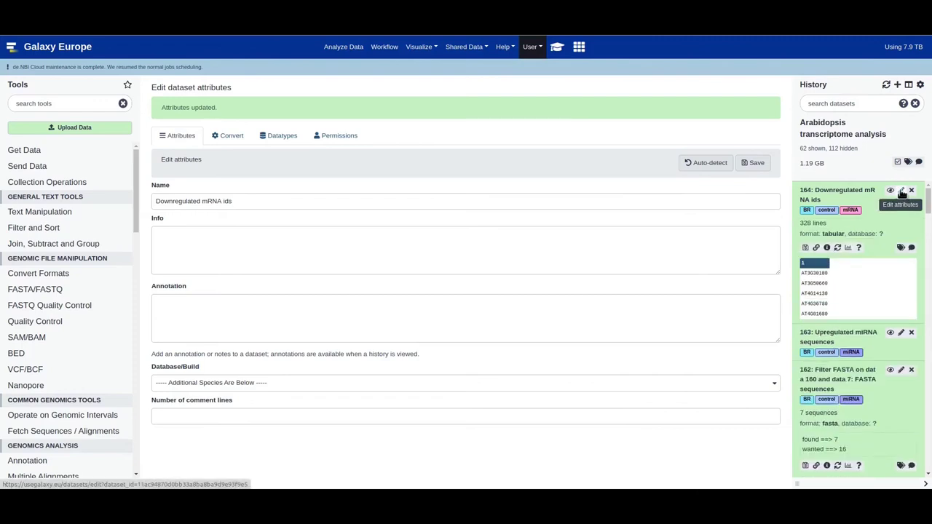
left_click(892, 191)
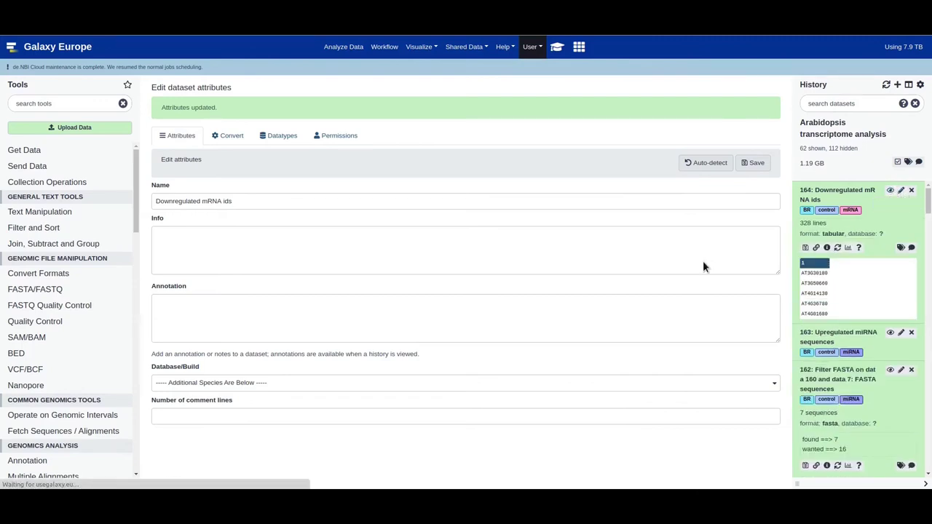
scroll(191, 254, "down", 4)
scroll(191, 254, "up", 5)
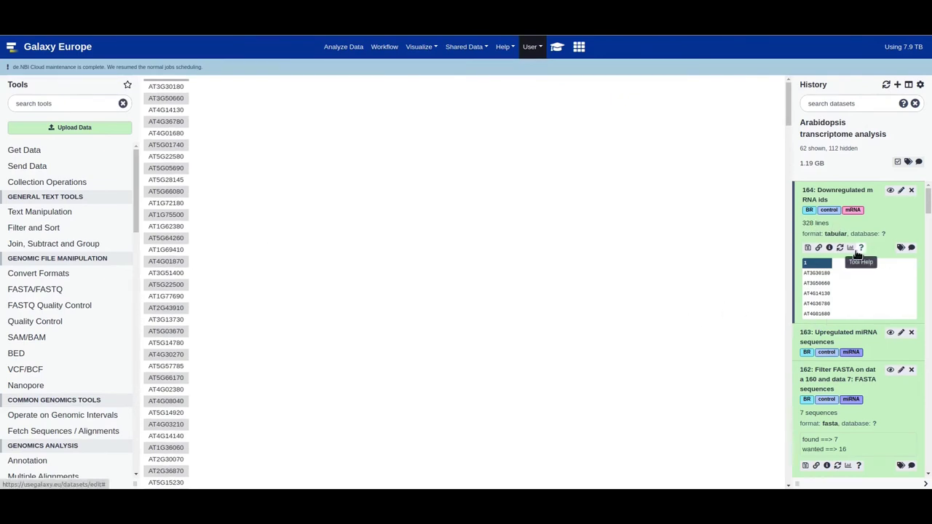
- Check the tutorial's Filter FASTA instructions and compare the transcriptome.fasta header format with the downregulated mRNA IDs
left_click(557, 46)
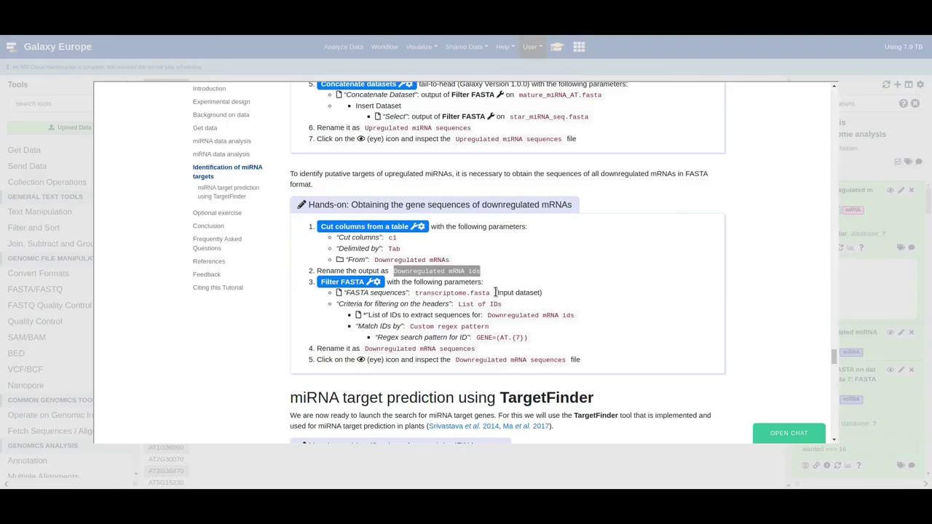
left_click(874, 118)
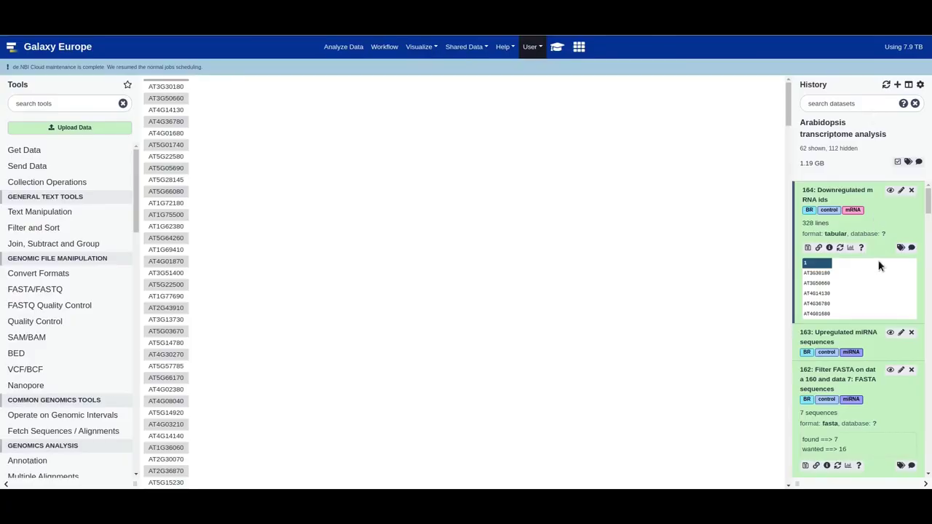
scroll(929, 273, "up", 2)
scroll(929, 273, "down", 20)
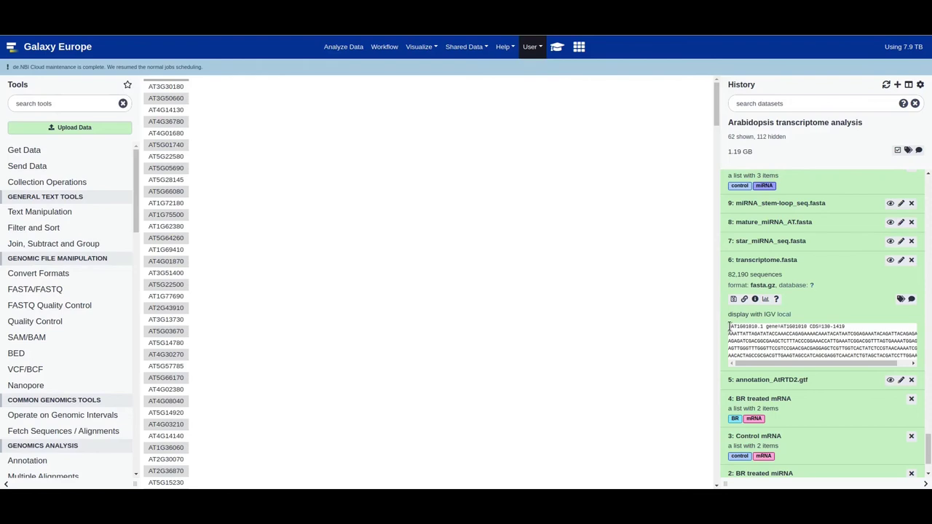
left_click_drag(729, 327, 850, 330)
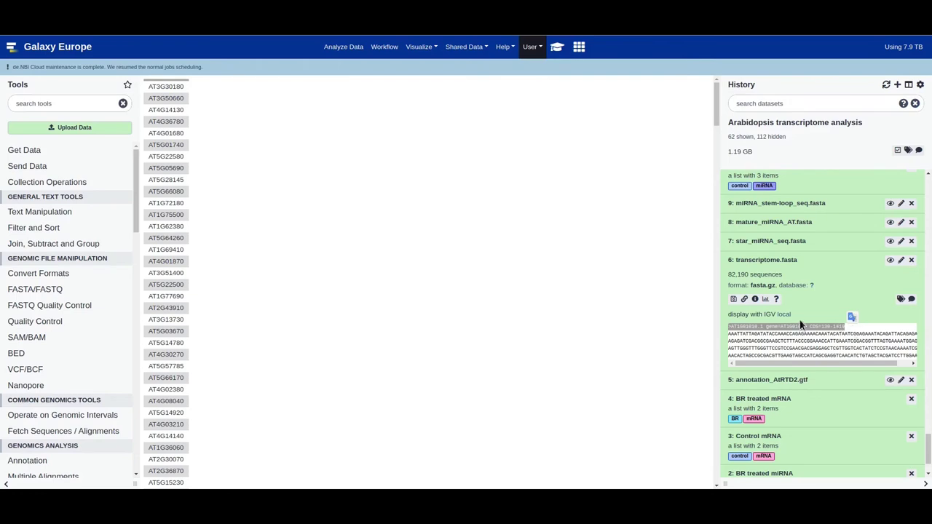
left_click(743, 343)
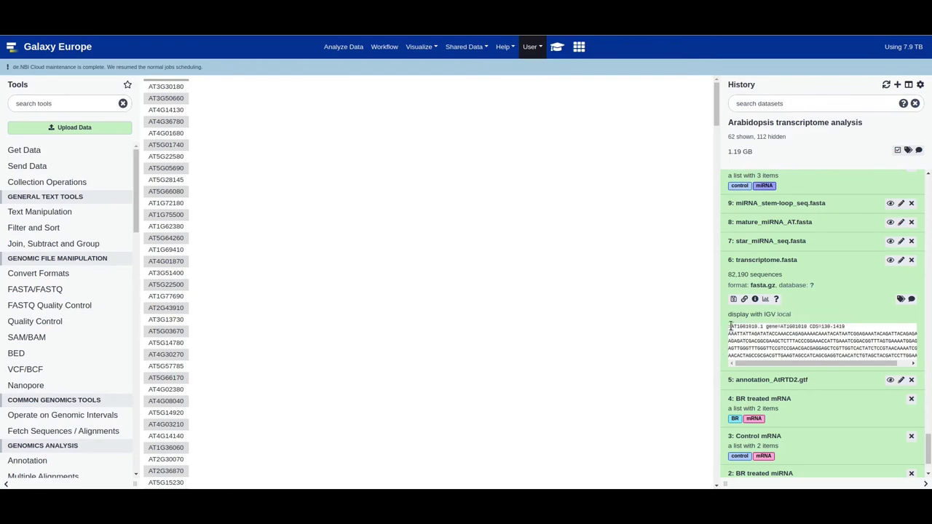
left_click_drag(781, 328, 805, 329)
left_click(806, 329)
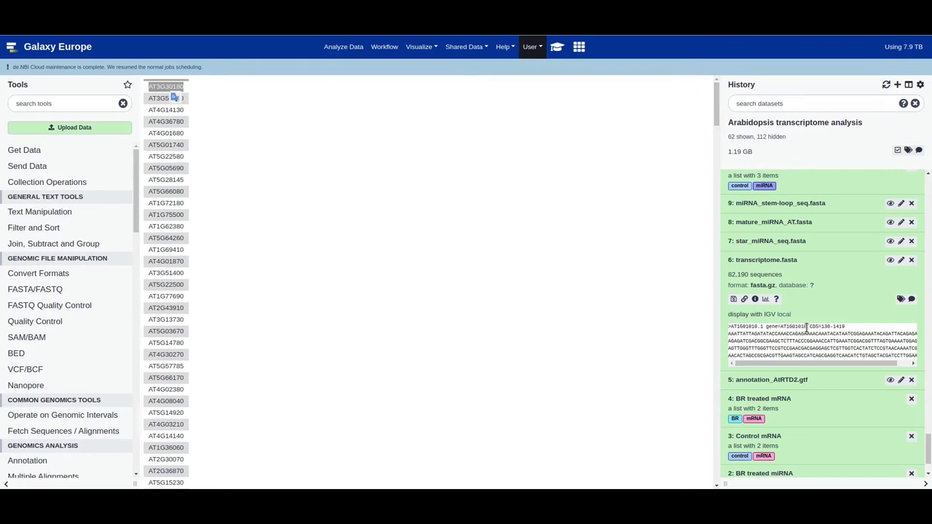
left_click(490, 291)
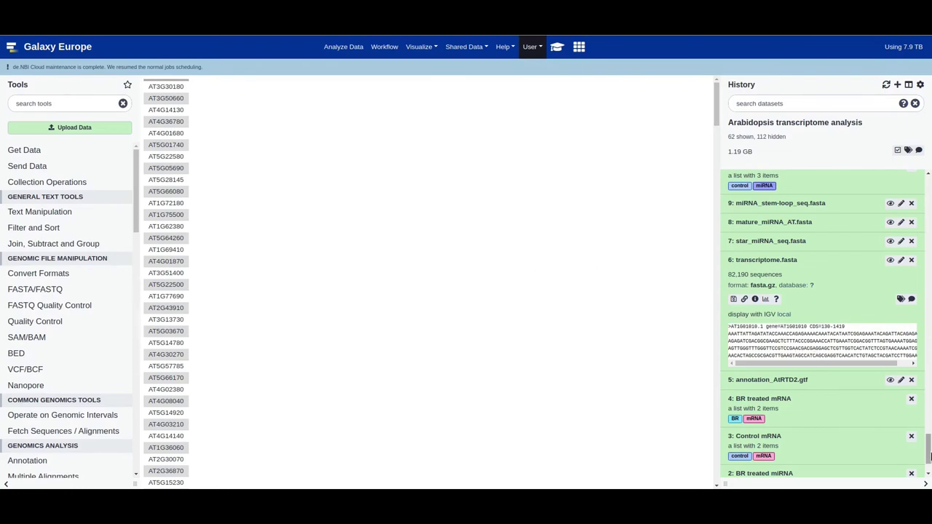
left_click_drag(929, 453, 931, 444)
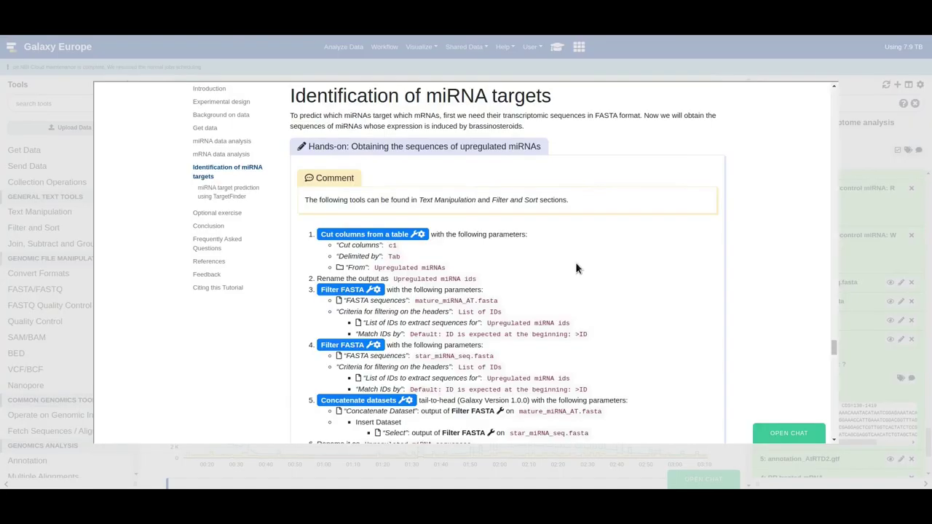
- Open Filter FASTA from the tutorial's downregulated mRNA section and choose 6: transcriptome.fasta as the FASTA sequences
scroll(576, 268, "down", 5)
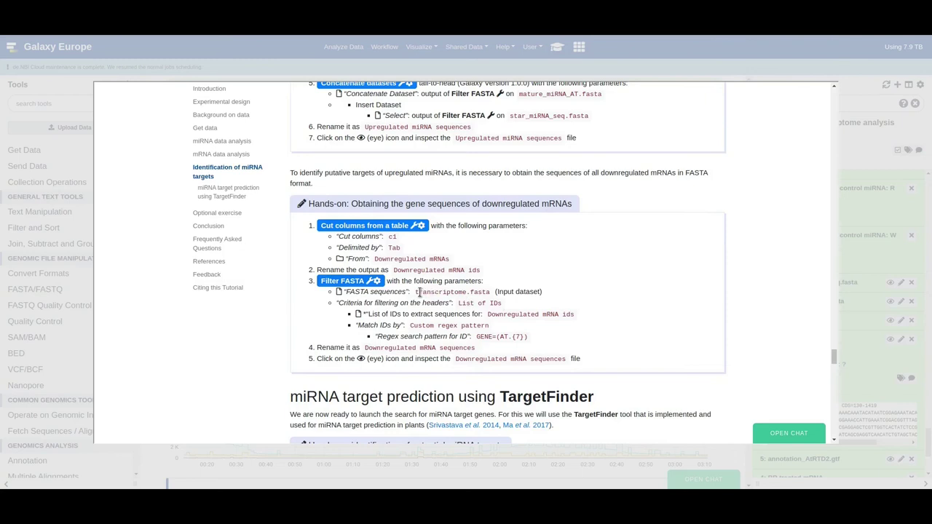
left_click_drag(415, 292, 482, 292)
left_click(513, 293)
left_click(352, 278)
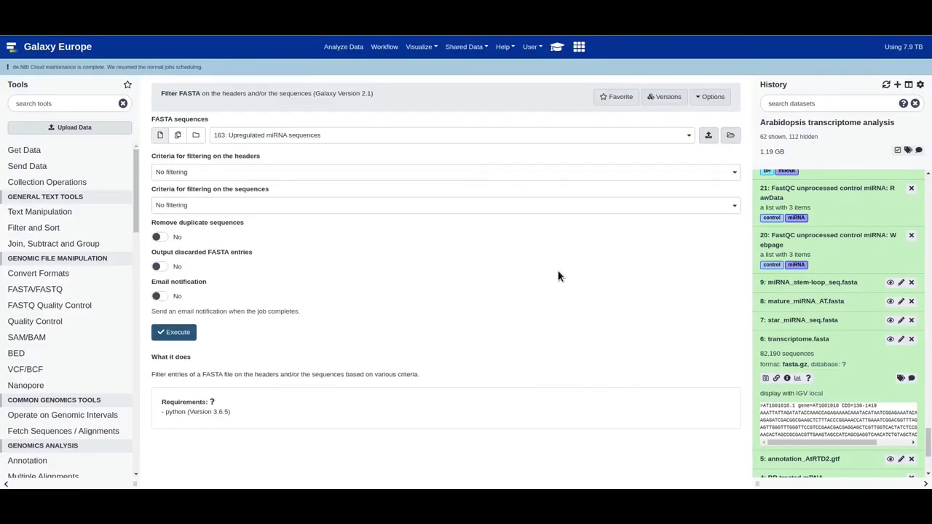
left_click(245, 139)
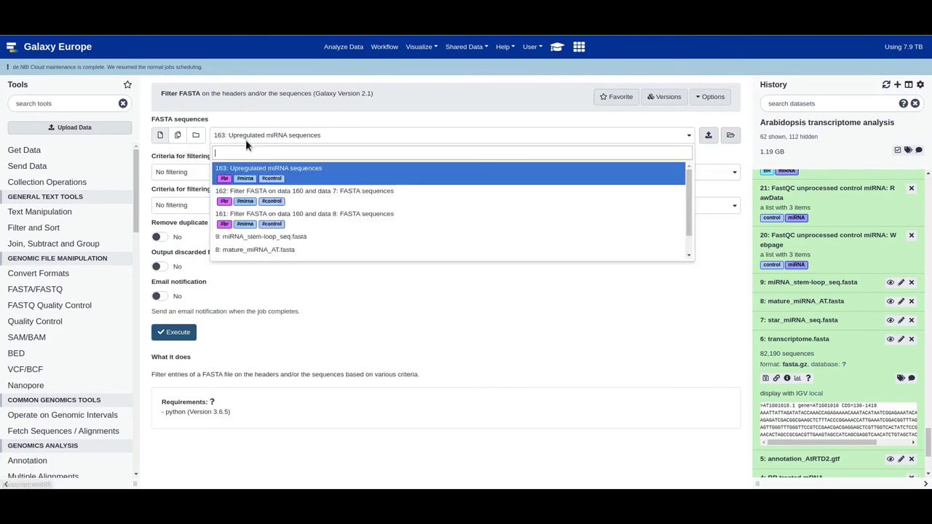
scroll(280, 251, "down", 2)
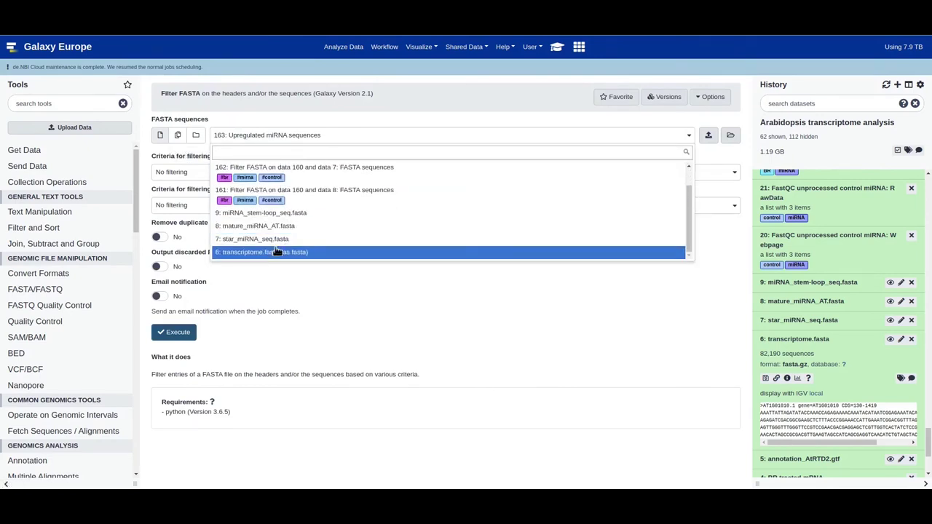
left_click(275, 252)
- Filter the headers by List of IDs from 164: Downregulated mRNA ids, matching IDs by Custom regex pattern
left_click(244, 173)
left_click(231, 217)
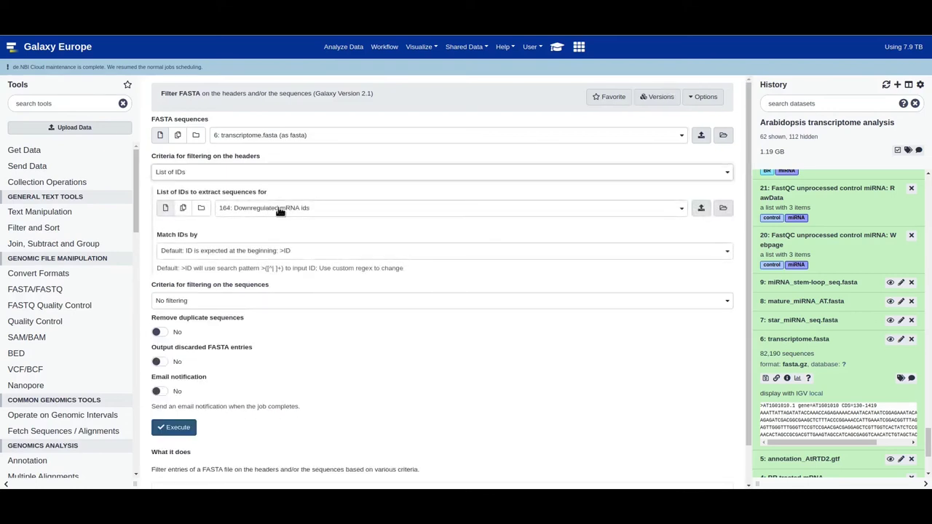
left_click(281, 209)
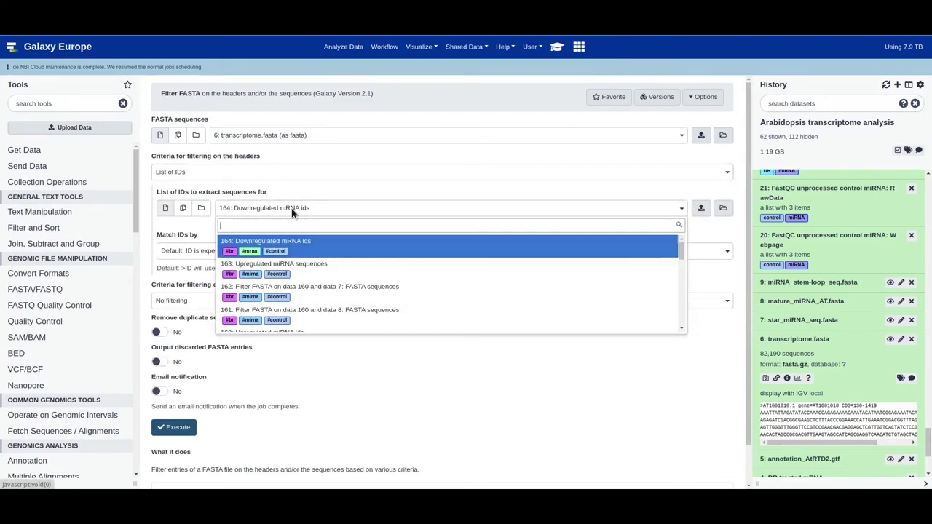
left_click(276, 249)
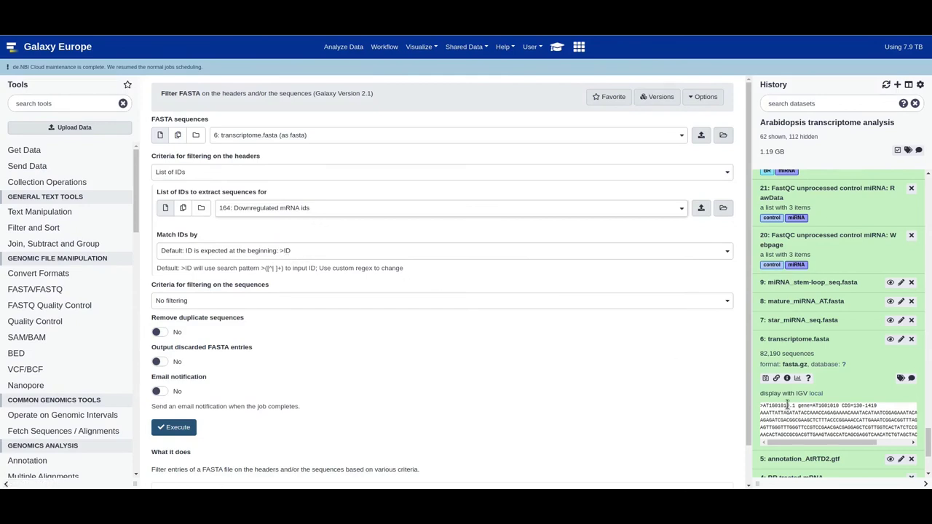
double_click(827, 408)
left_click_drag(827, 408, 846, 399)
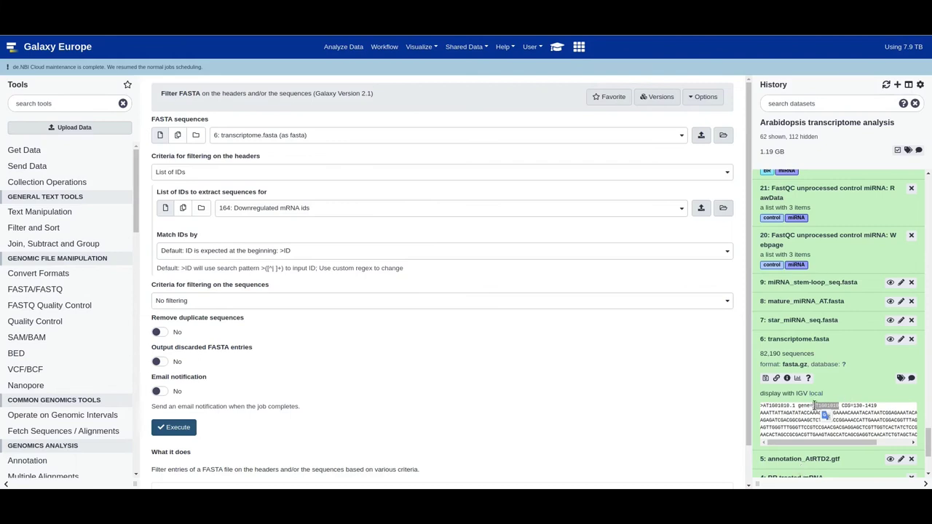
left_click(328, 256)
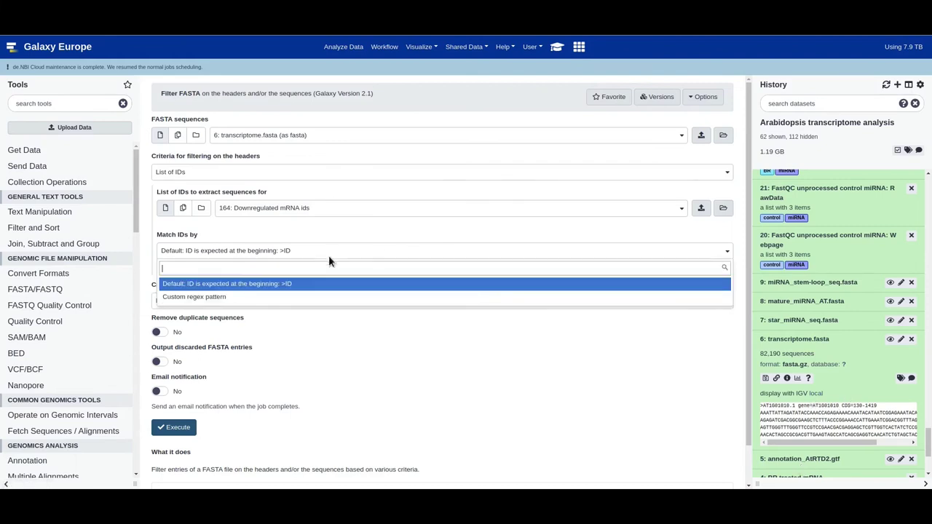
left_click(253, 299)
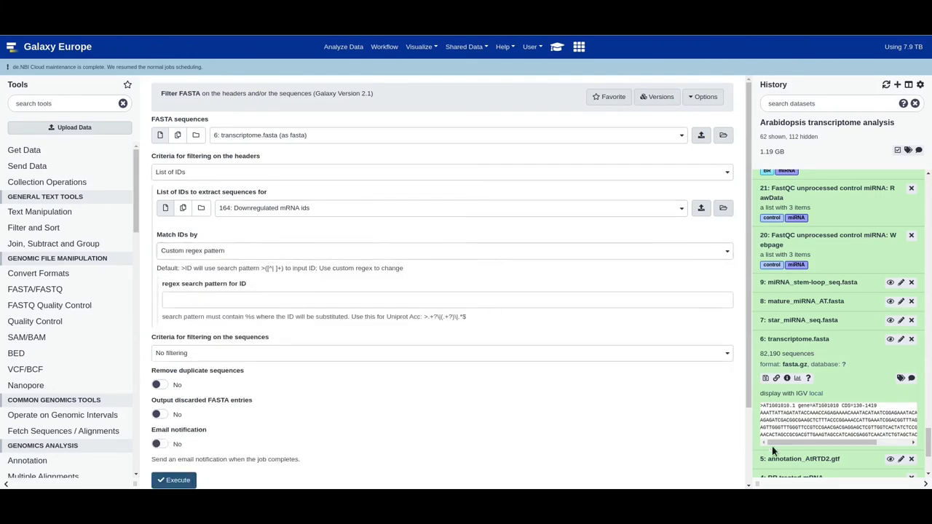
- Examine the gene= prefix and the gene ID that follows it in the transcriptome.fasta header preview
left_click_drag(812, 406, 837, 413)
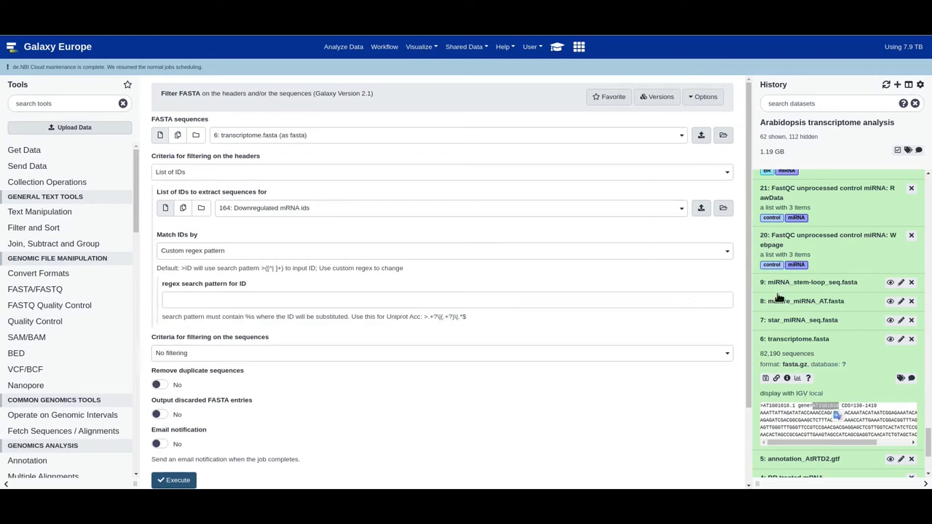
left_click(815, 405)
left_click_drag(798, 406, 813, 405)
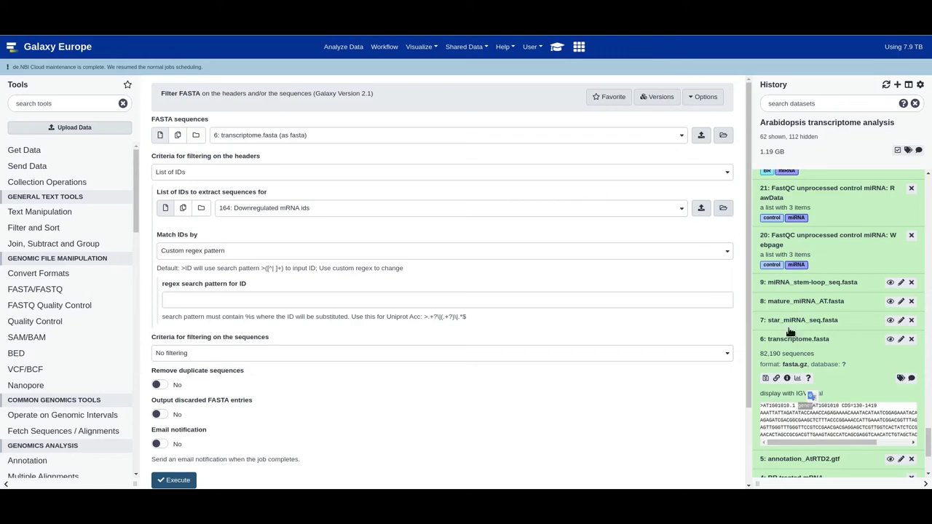
left_click(815, 406)
left_click_drag(814, 407, 820, 406)
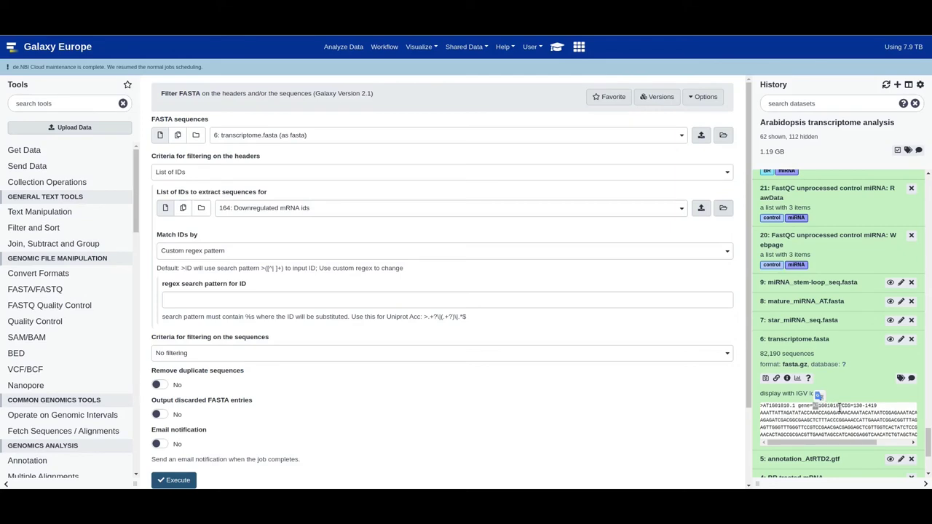
left_click(839, 409)
- Copy the regex search pattern GENE=(AT.{7}) from the tutorial's downregulated mRNA section
left_click(556, 50)
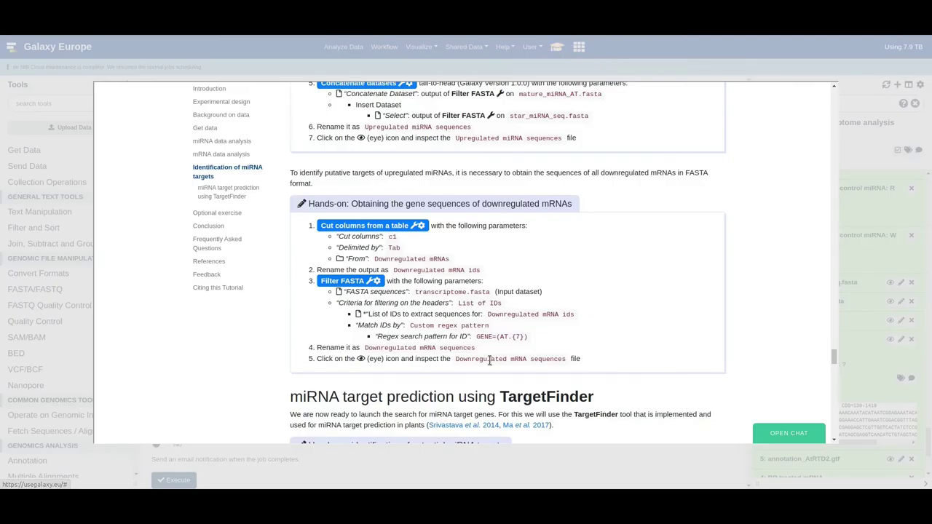
left_click_drag(477, 336, 532, 341)
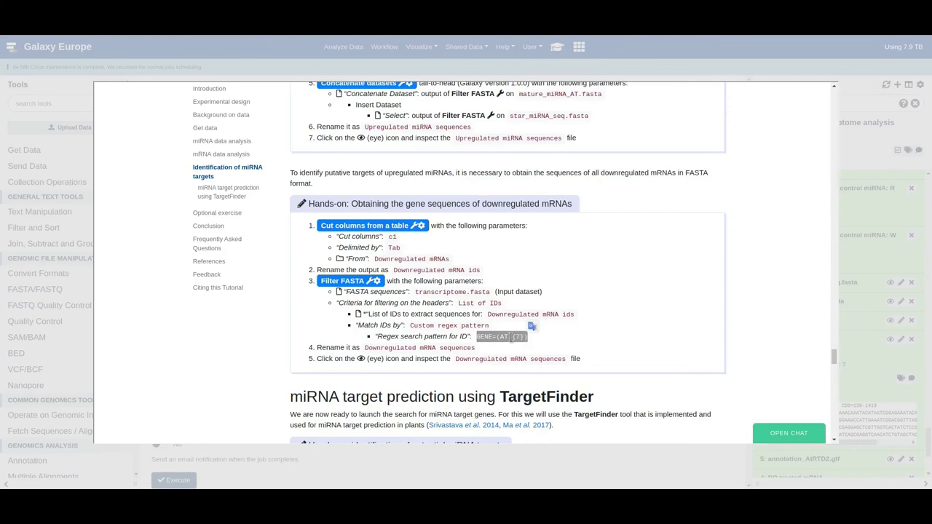
right_click(509, 335)
left_click(553, 345)
- Examine the GENE= prefix, the AT part and the {7} length in the tutorial's regex pattern
left_click(498, 337)
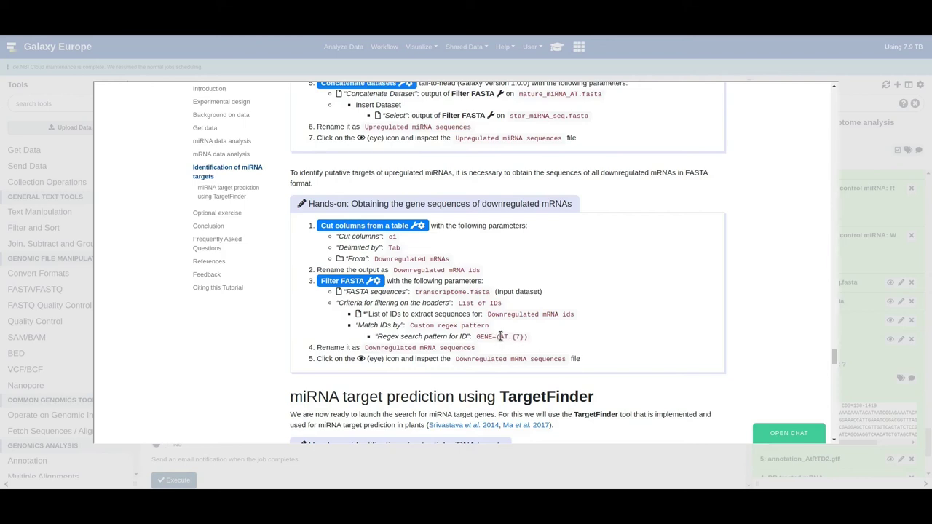
left_click_drag(499, 336, 509, 337)
double_click(486, 336)
left_click_drag(500, 336, 513, 337)
left_click(511, 339)
left_click_drag(507, 338, 514, 338)
- Set the regex search pattern for ID to GENE=(AT.{7}) and run Filter FASTA
left_click(874, 254)
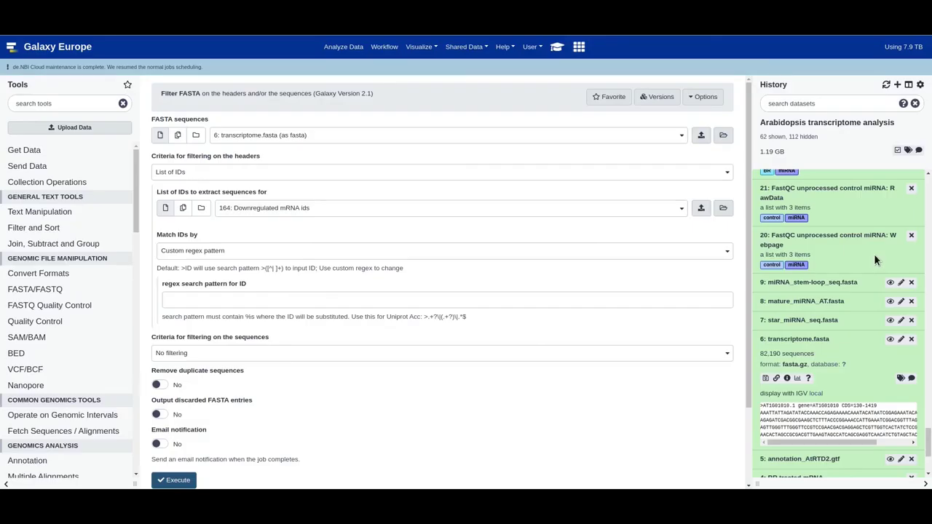
left_click(238, 299)
key("ctrl+v")
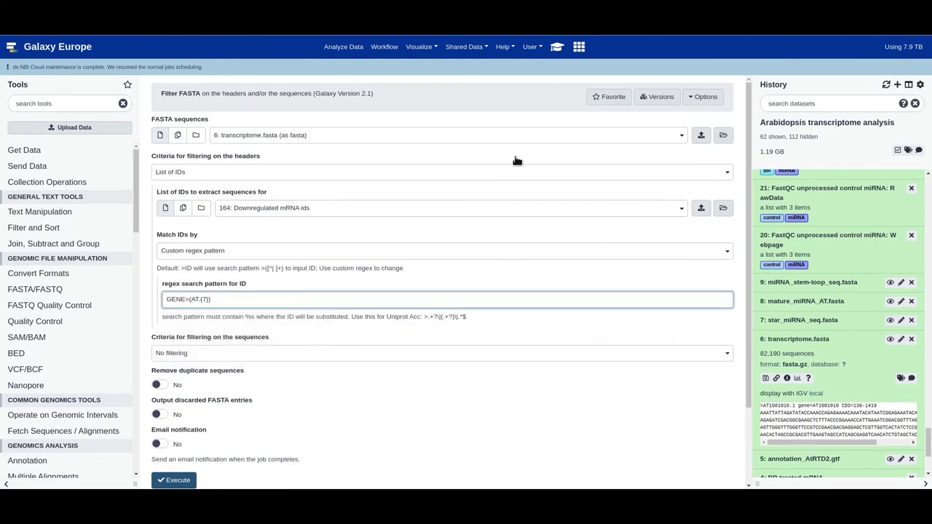
left_click(558, 48)
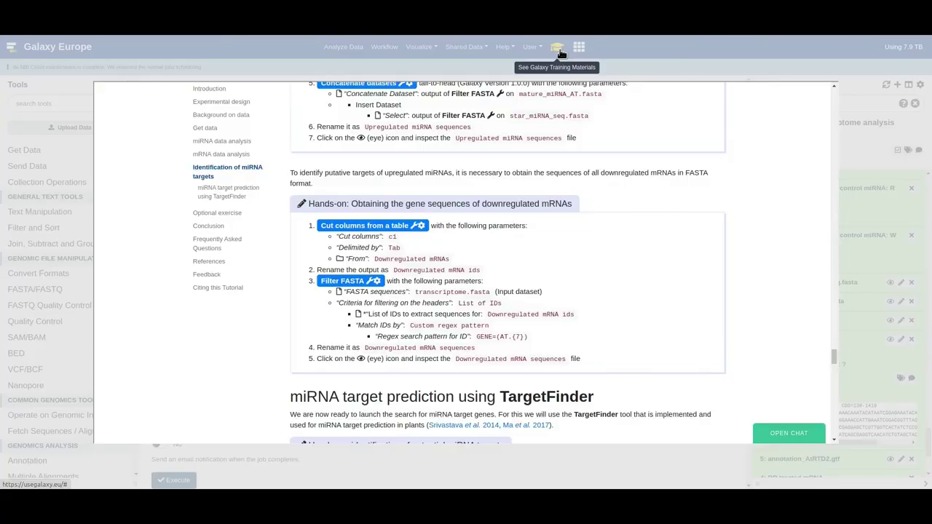
left_click(845, 211)
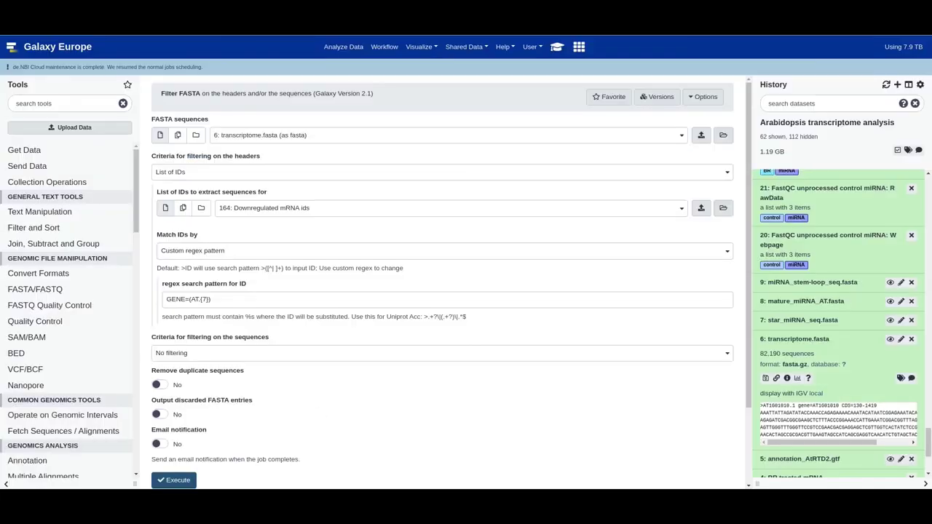
left_click(177, 478)
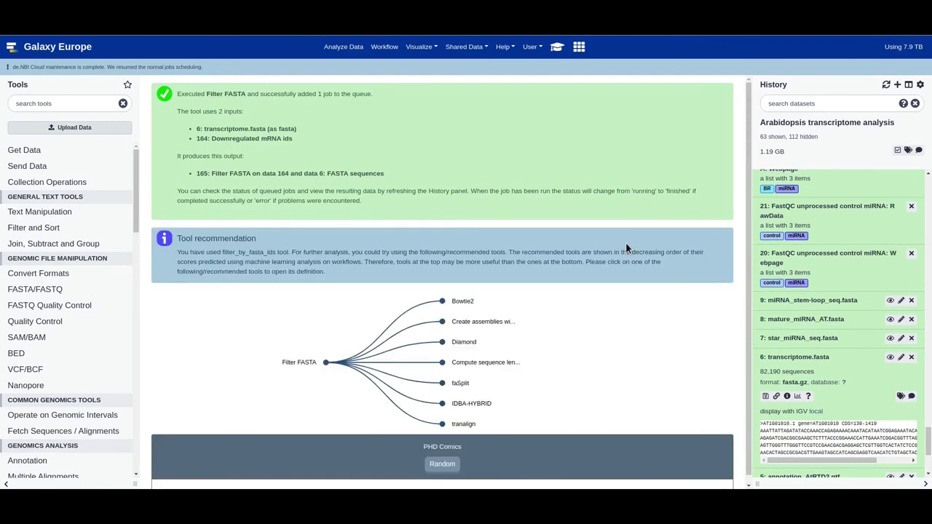
- Rename the new Filter FASTA output, dataset 165, as Downregulated mRNA sequences and save its attributes
left_click_drag(929, 437, 929, 179)
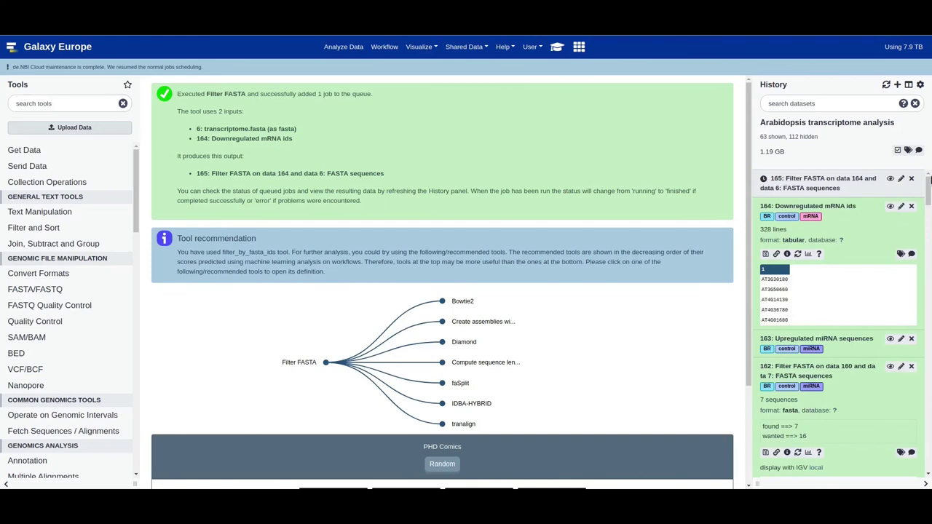
left_click_drag(756, 487, 781, 483)
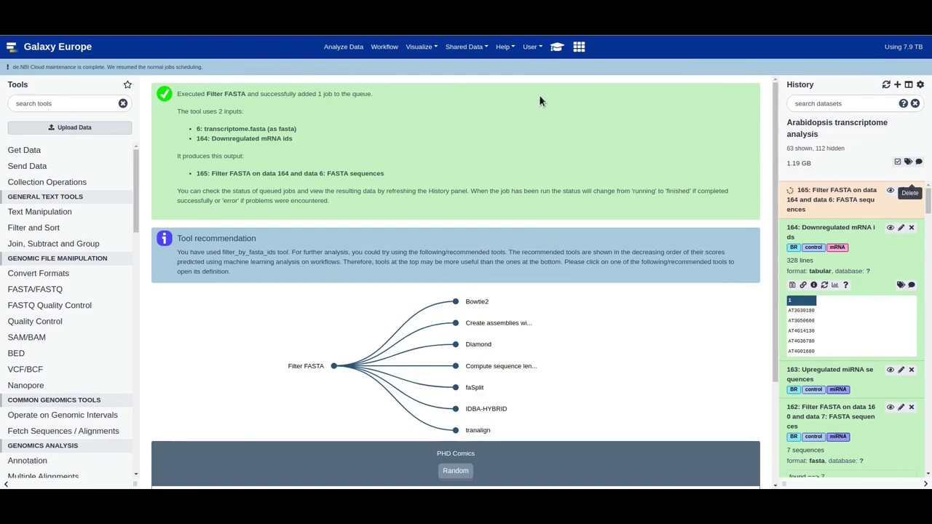
left_click(556, 47)
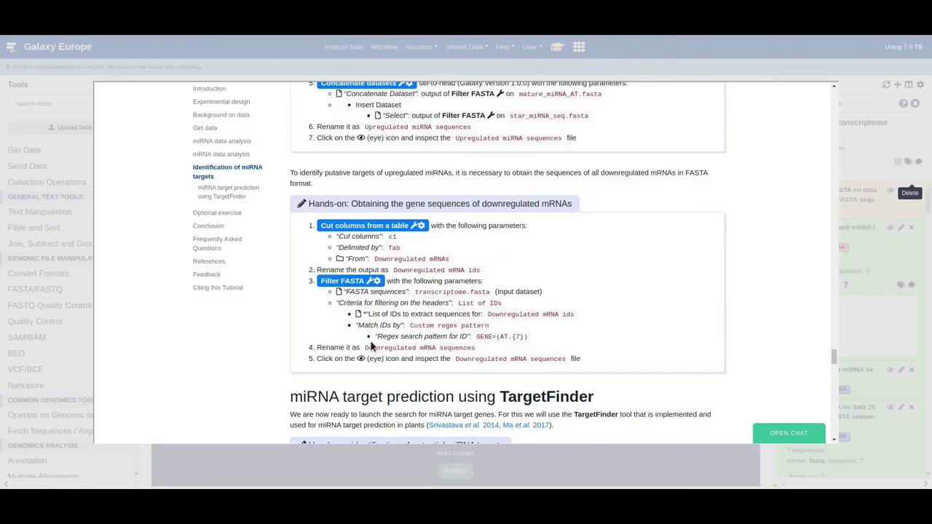
left_click_drag(364, 348, 478, 350)
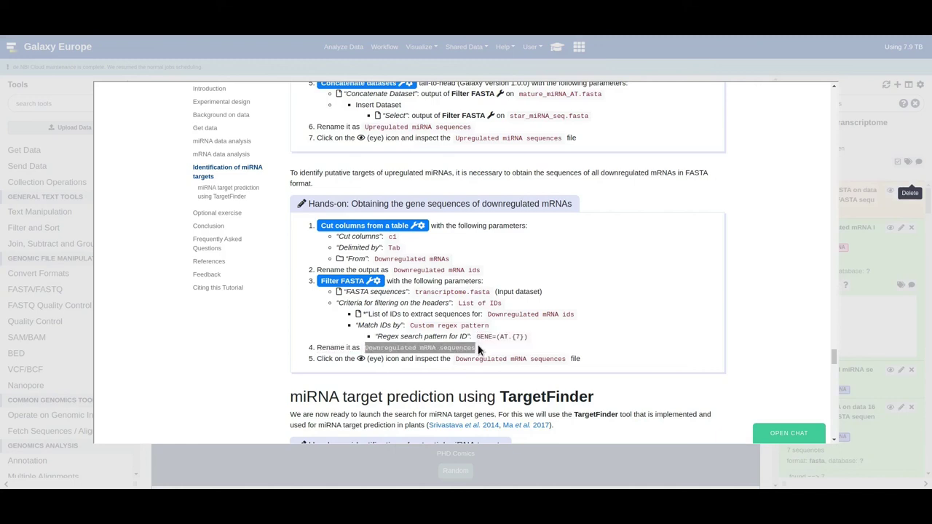
left_click(878, 210)
left_click(910, 190)
left_click(901, 190)
triple_click(277, 178)
key("ctrl+v")
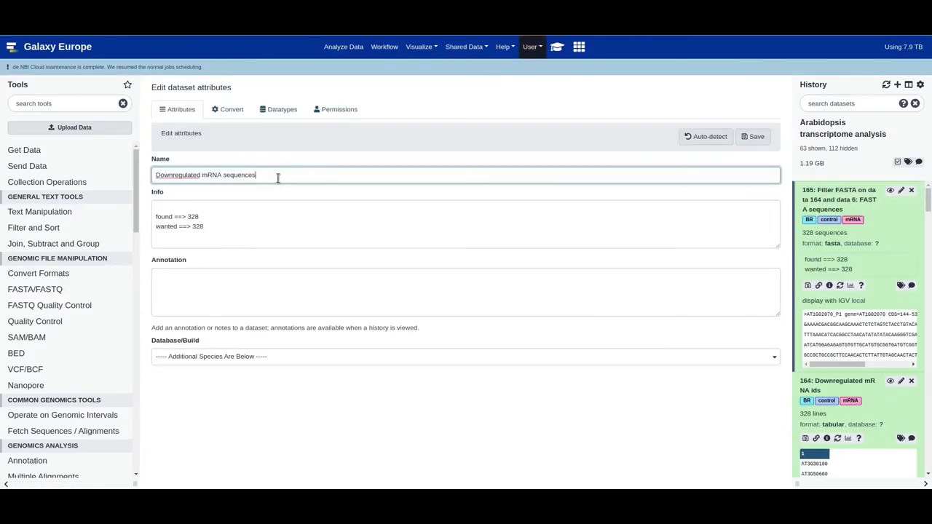
left_click(754, 136)
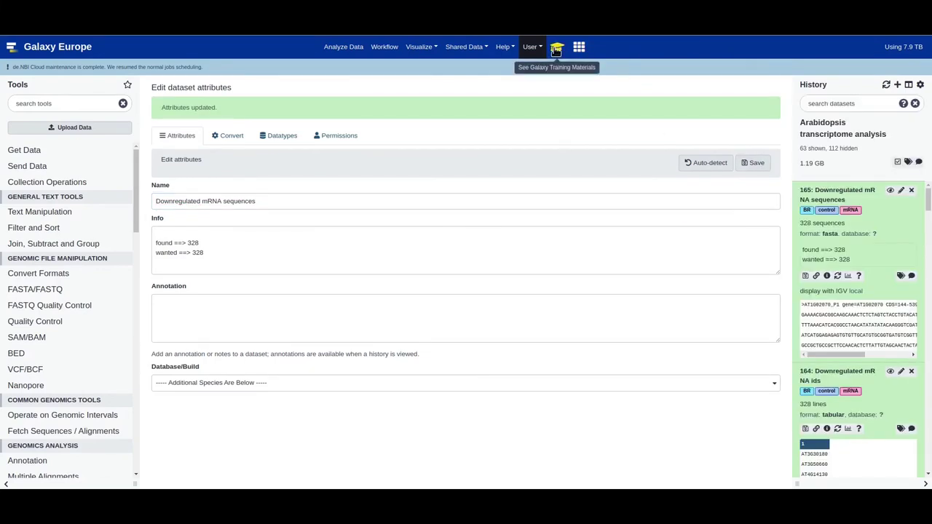
- Check the tutorial's TargetFinder instructions and open the TargetFinder plant small RNA target prediction tool
left_click(557, 47)
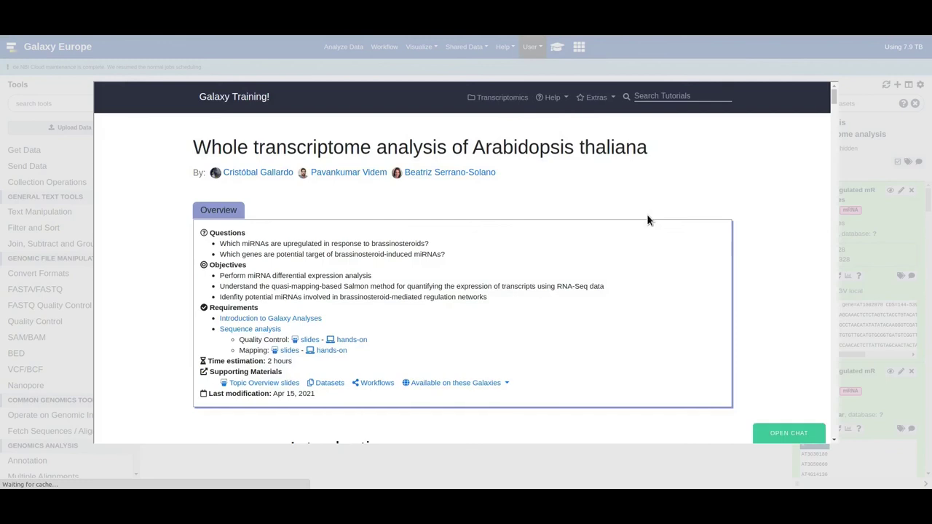
scroll(646, 214, "down", 7)
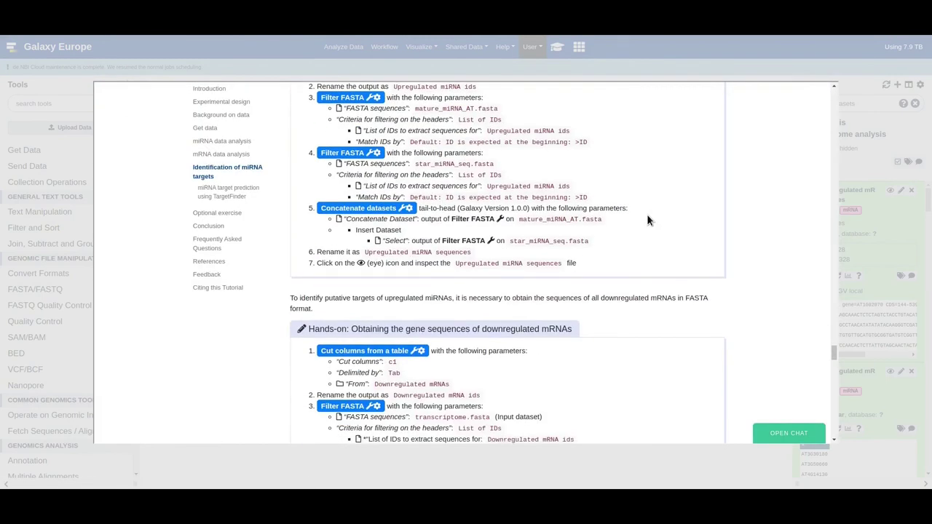
scroll(646, 214, "down", 1)
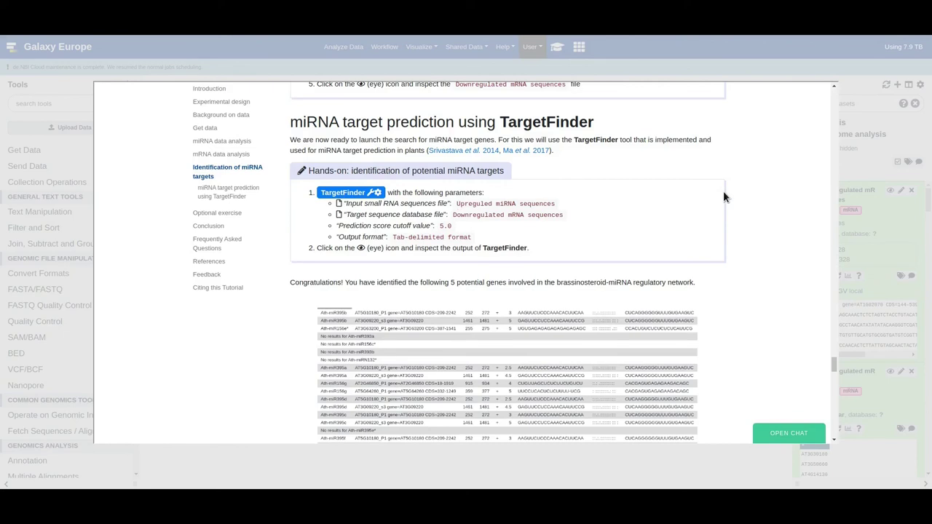
left_click(864, 153)
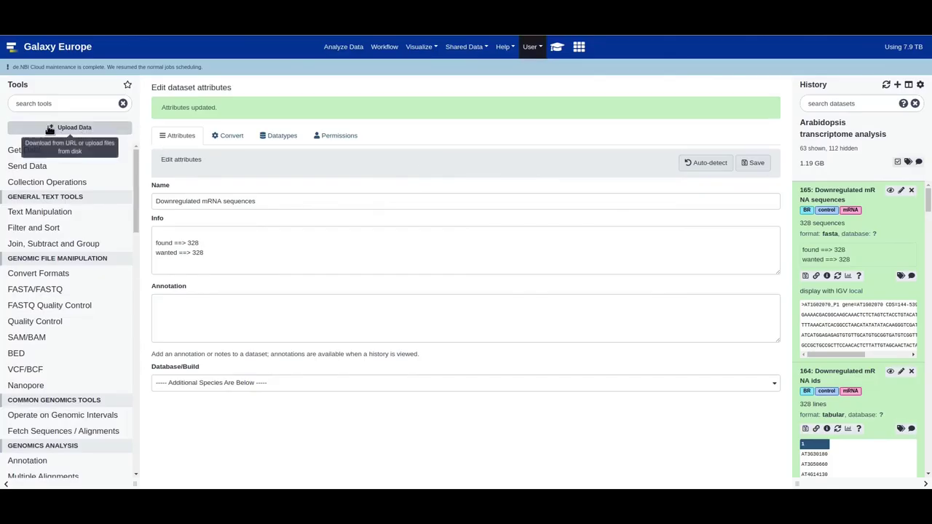
left_click(75, 105)
type("targetfinder")
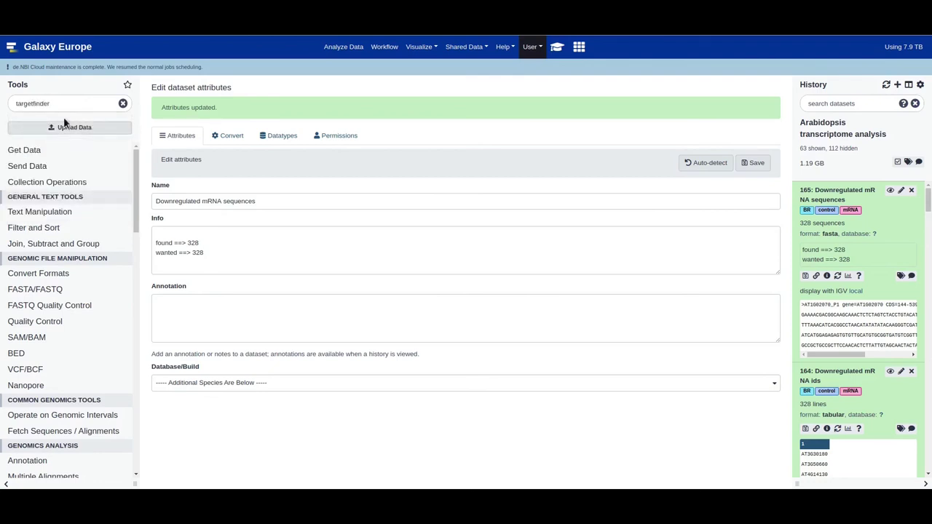
key("BackSpace")
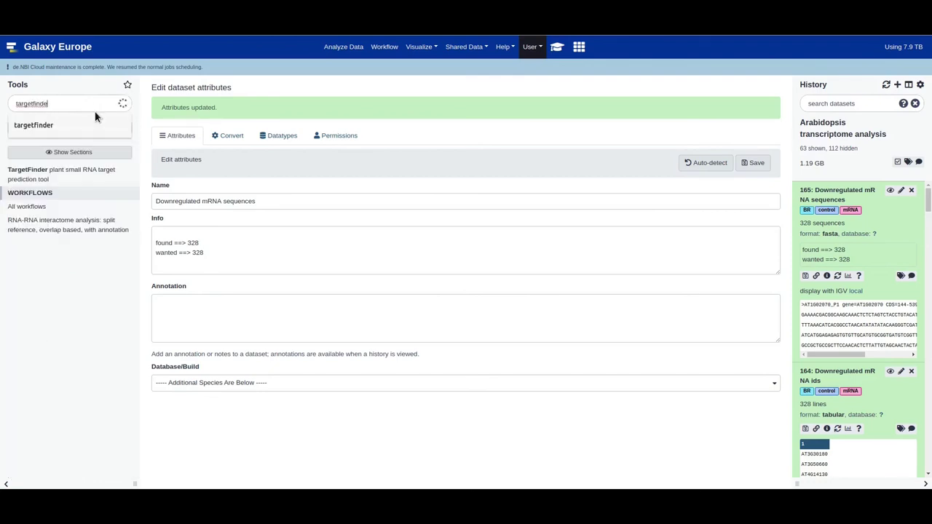
left_click(42, 175)
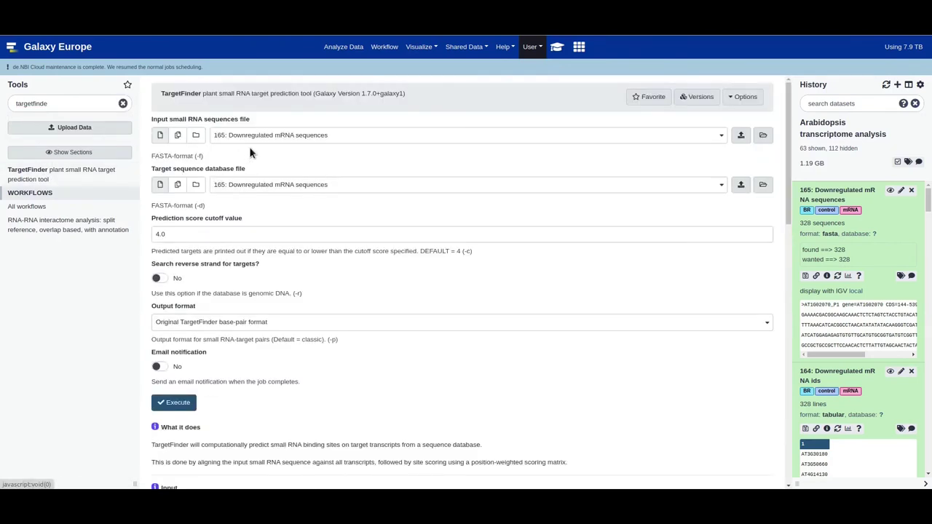
- Choose 163: Upregulated miRNA sequences as the small RNA input and 165: Downregulated mRNA sequences as the target sequence database
left_click(289, 137)
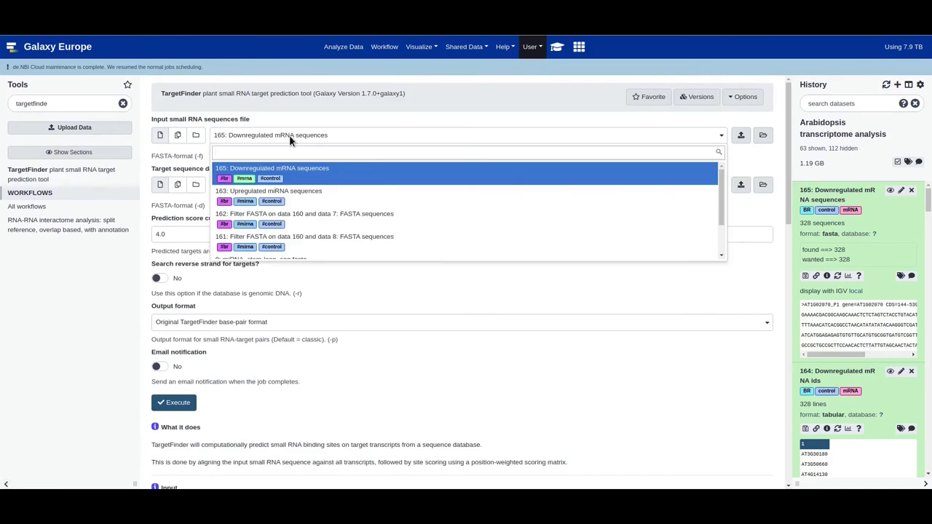
left_click(199, 118)
left_click(266, 137)
left_click(274, 202)
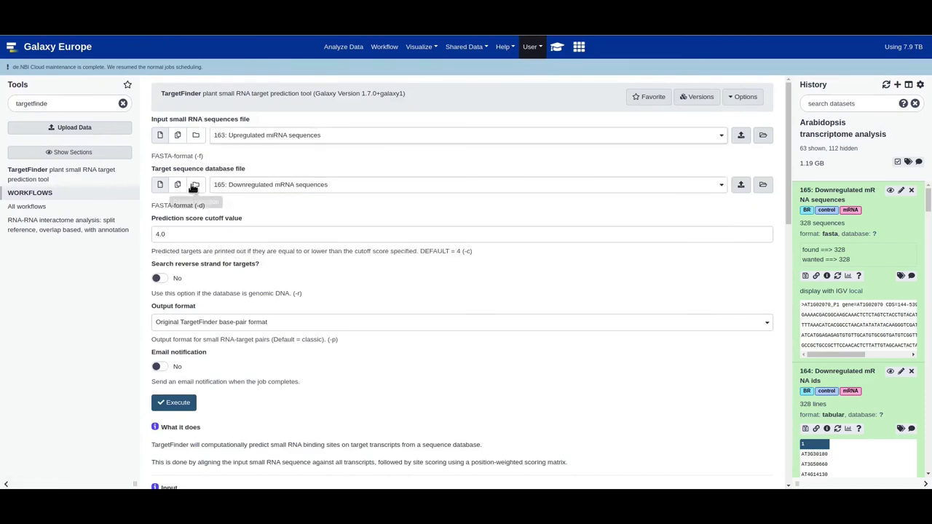
left_click(255, 185)
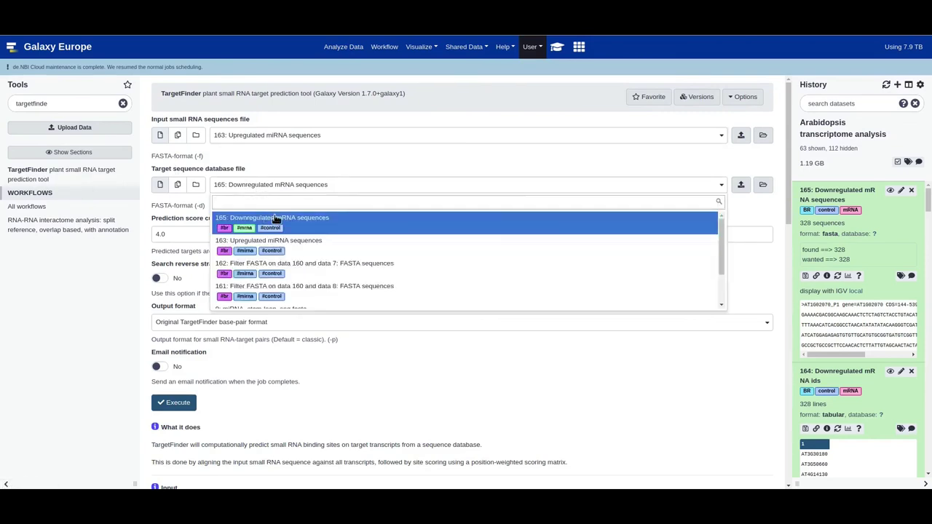
left_click(275, 218)
- Set TargetFinder's prediction score cutoff value to 5.0
left_click(188, 238)
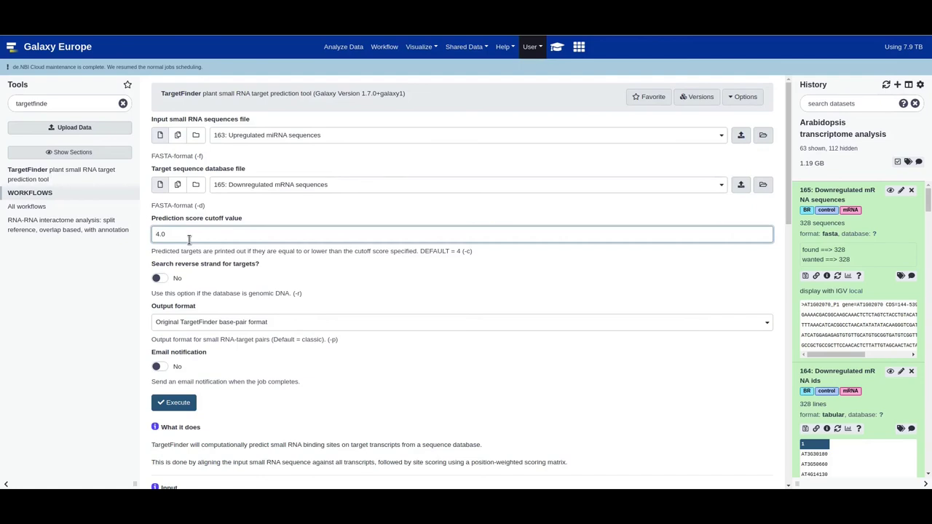
key("BackSpace")
key("BackSpace")
key("BackSpace")
type("5.0")
key("Tab")
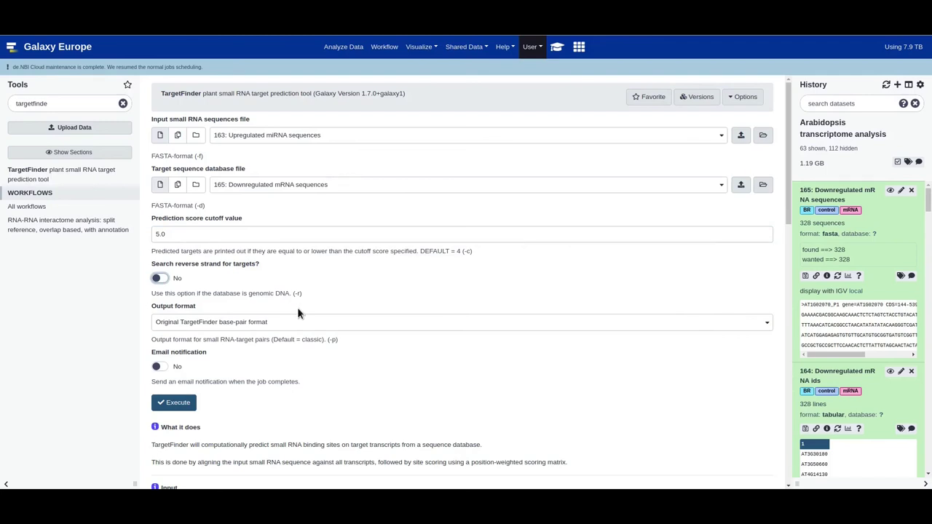
- Set the output format to Tab-delimited format as the tutorial specifies and run TargetFinder
left_click(558, 50)
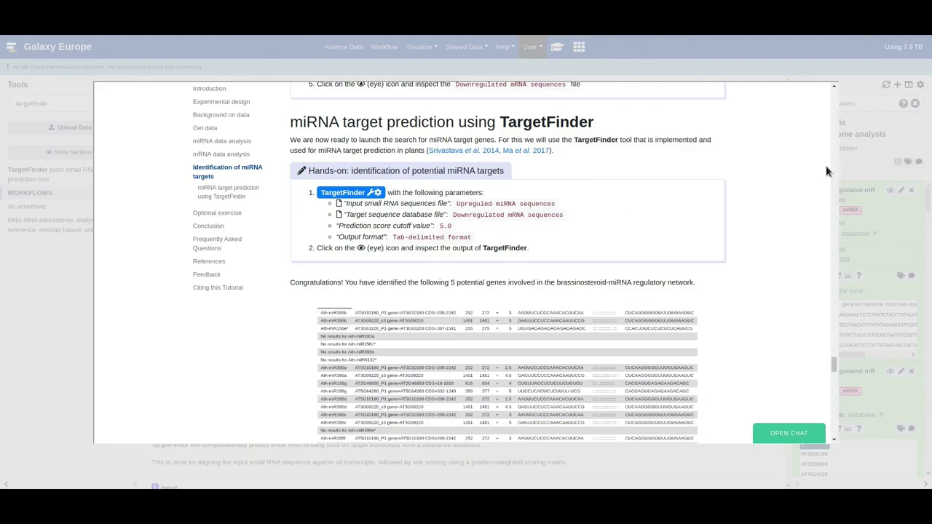
left_click(875, 141)
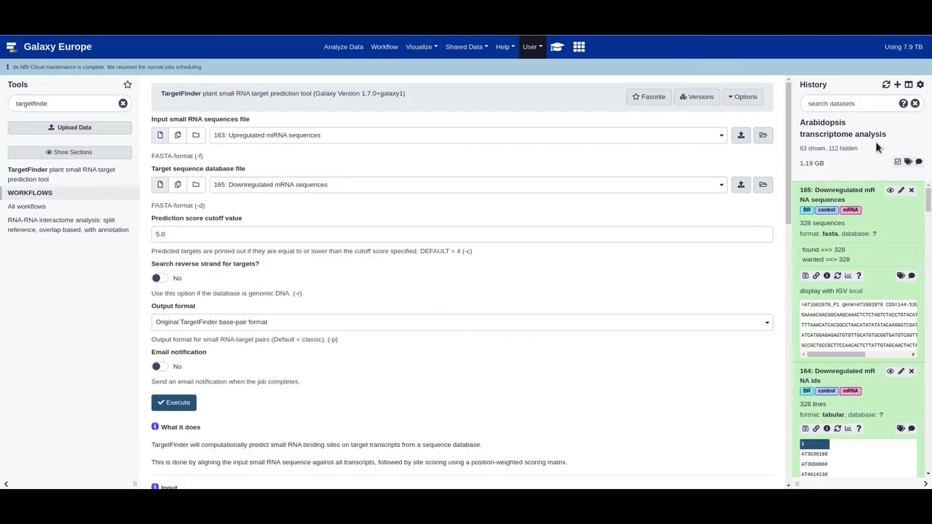
left_click(272, 324)
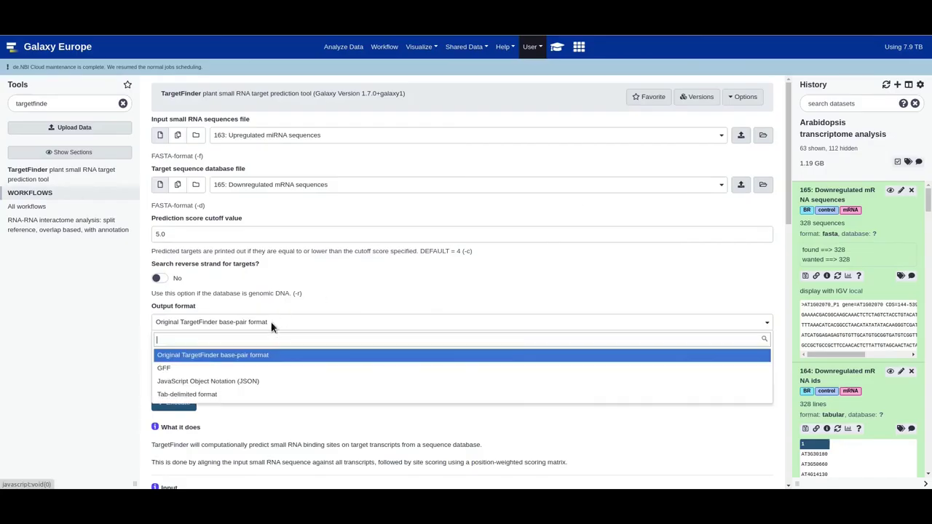
left_click(271, 394)
left_click(324, 370)
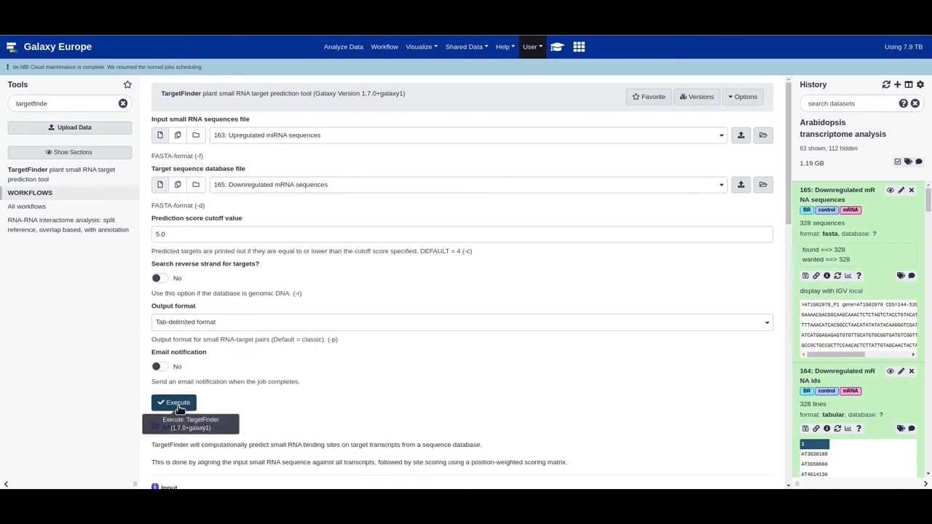
left_click(179, 405)
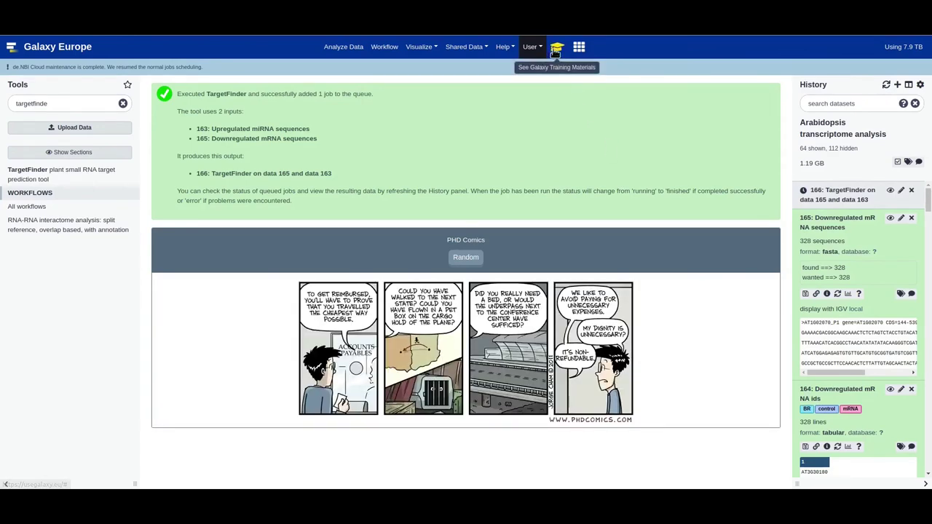
- Review the tutorial's expected TargetFinder results and view the output in dataset 166: TargetFinder on data 165 and data 163
left_click(555, 50)
scroll(661, 199, "down", 2)
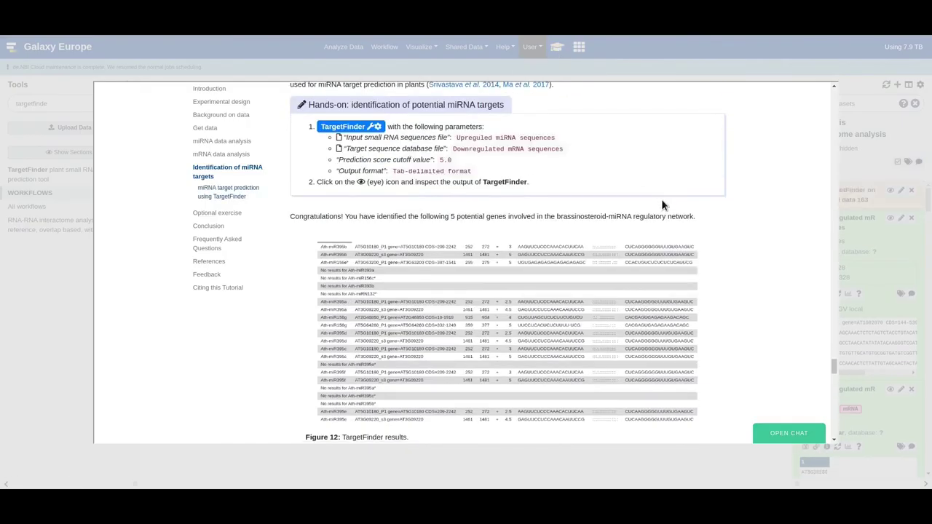
scroll(661, 205, "up", 1)
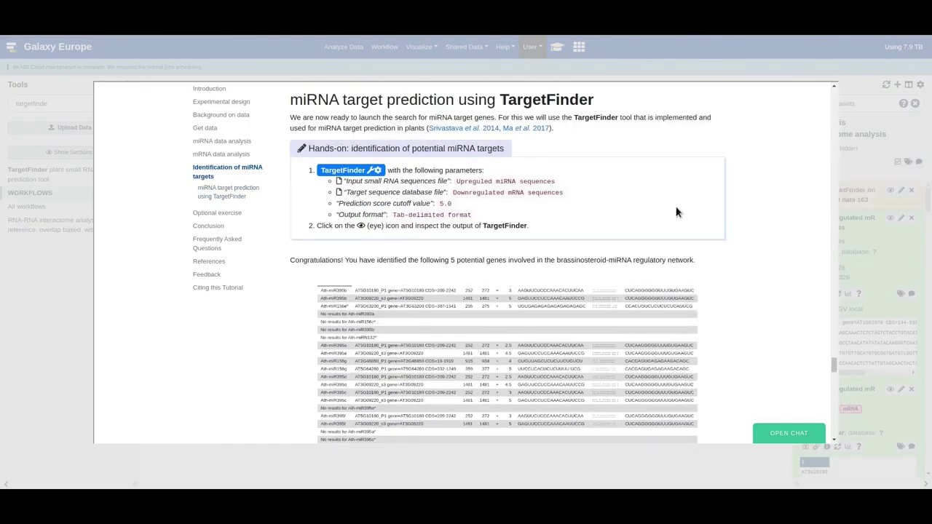
left_click(886, 249)
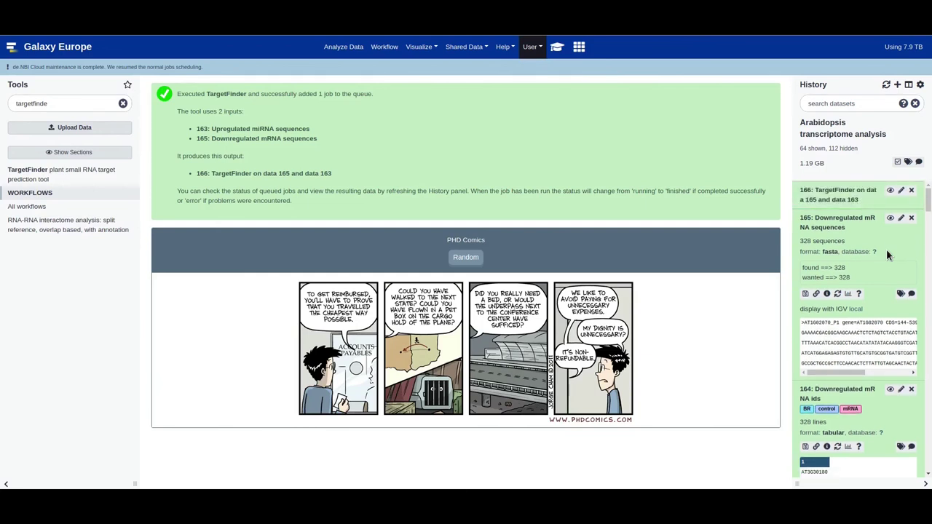
left_click(890, 190)
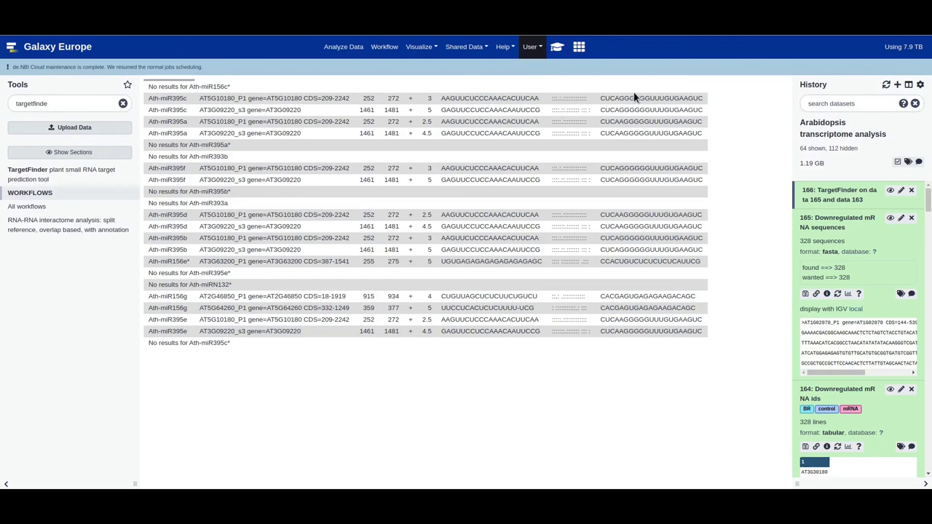
- Examine the first Ath-miR395c hit in the TargetFinder output: miRNA name, target gene, start and end positions, score, and the aligned sequences
left_click_drag(153, 100, 216, 89)
double_click(216, 97)
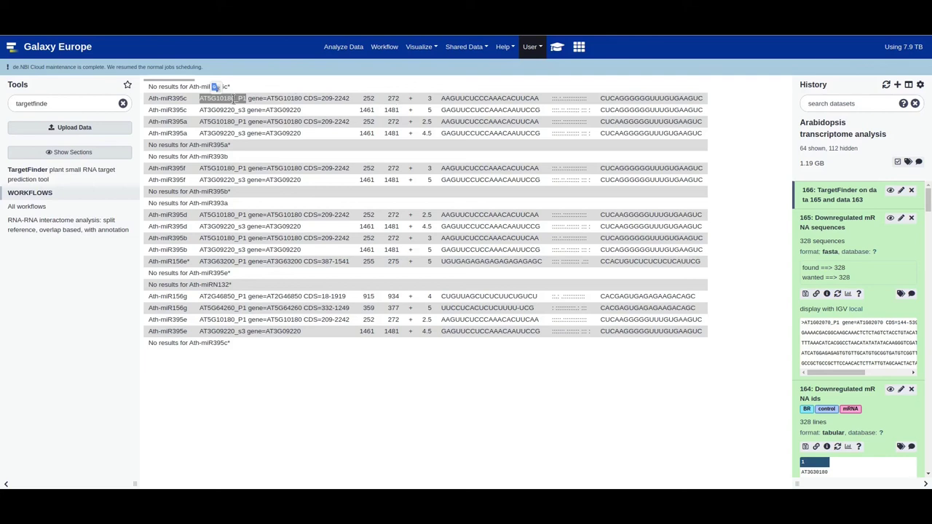
left_click(197, 99)
left_click_drag(197, 97, 353, 102)
double_click(369, 98)
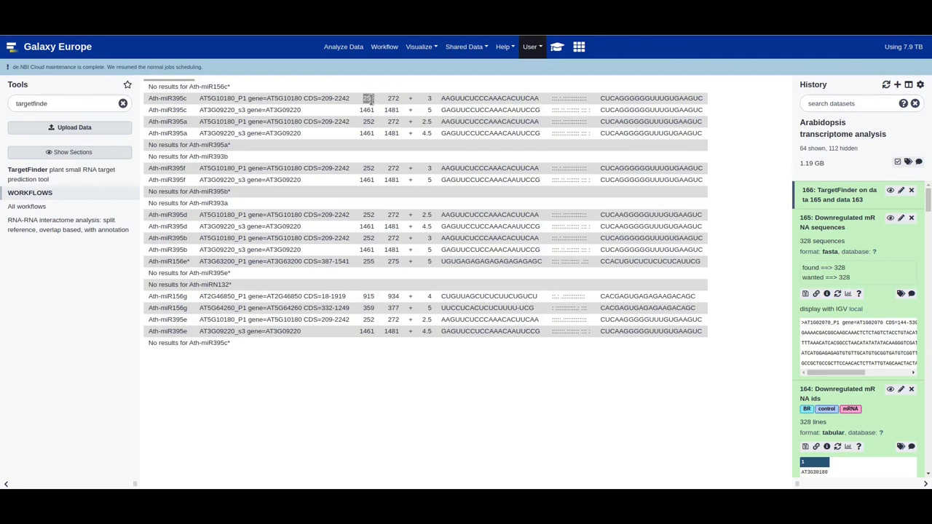
double_click(393, 99)
left_click(432, 97)
left_click(430, 98)
left_click(489, 98)
double_click(489, 98)
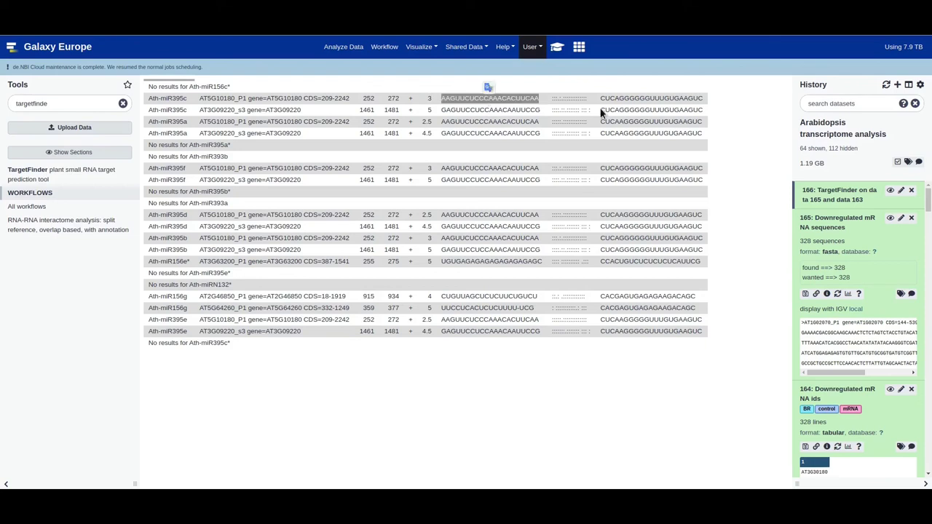
left_click(653, 97)
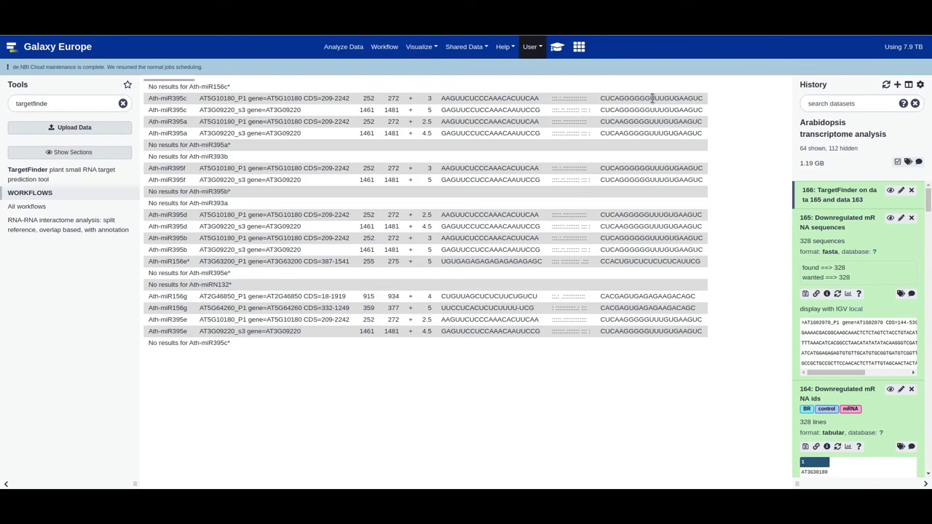
double_click(652, 97)
left_click(652, 97)
left_click_drag(585, 99, 573, 100)
left_click(580, 127)
- Reopen the tutorial and review the Figure 12 TargetFinder results, the TAIR gene list and the proposed AT2G46850 drought-validation experiment
left_click(557, 47)
scroll(746, 230, "down", 5)
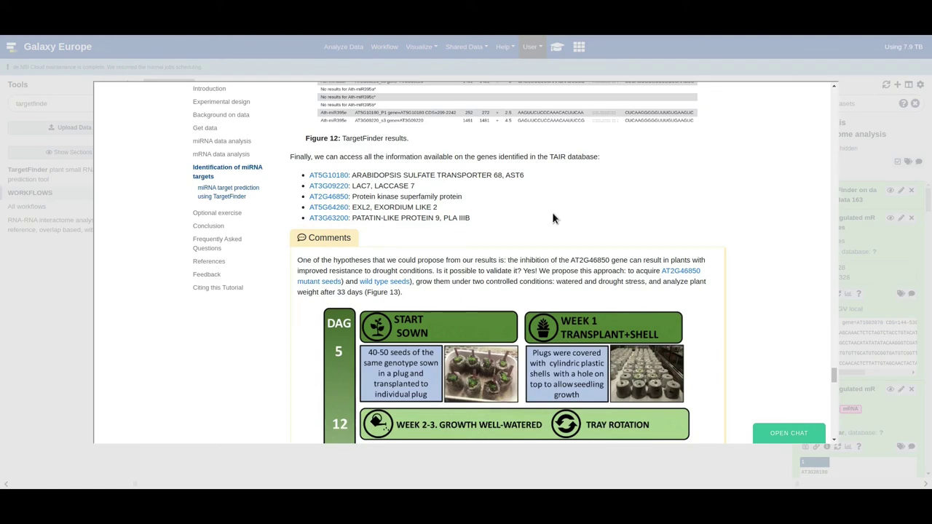
scroll(552, 213, "up", 1)
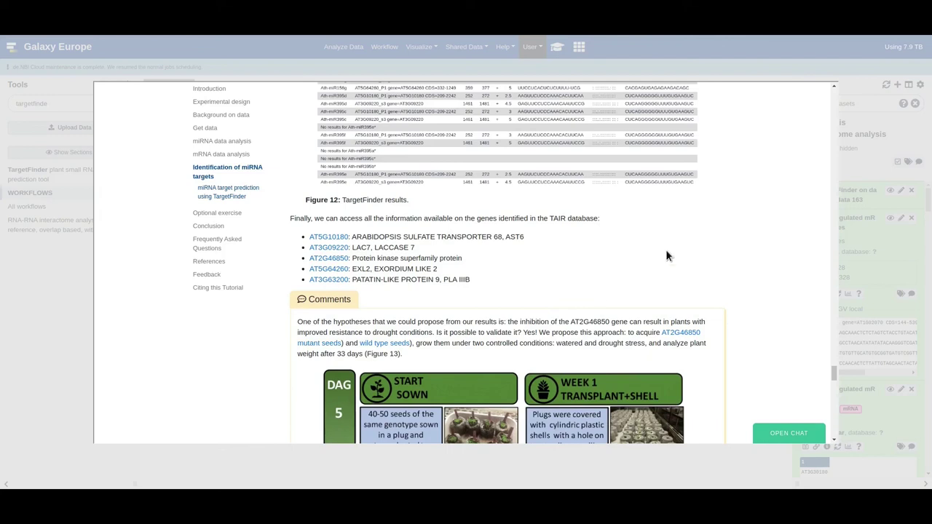
scroll(665, 255, "down", 1)
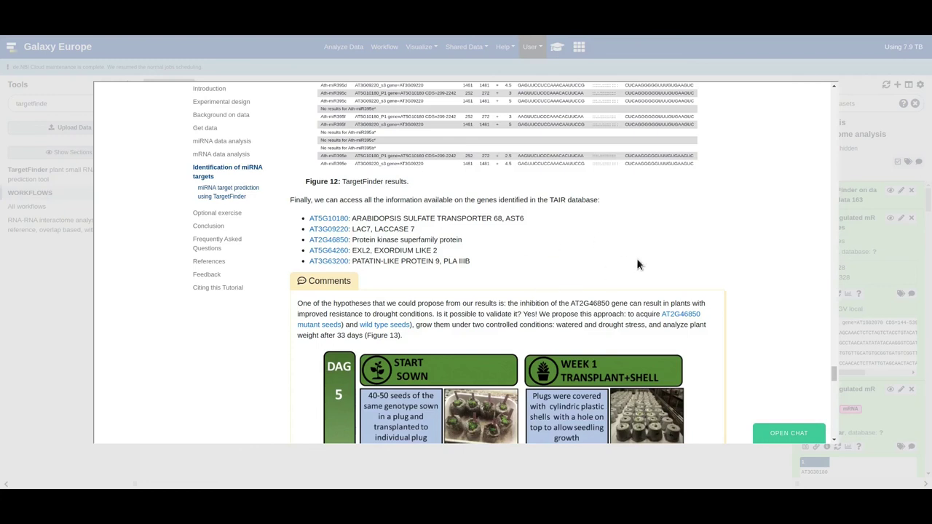
scroll(721, 260, "up", 3)
scroll(724, 258, "up", 5)
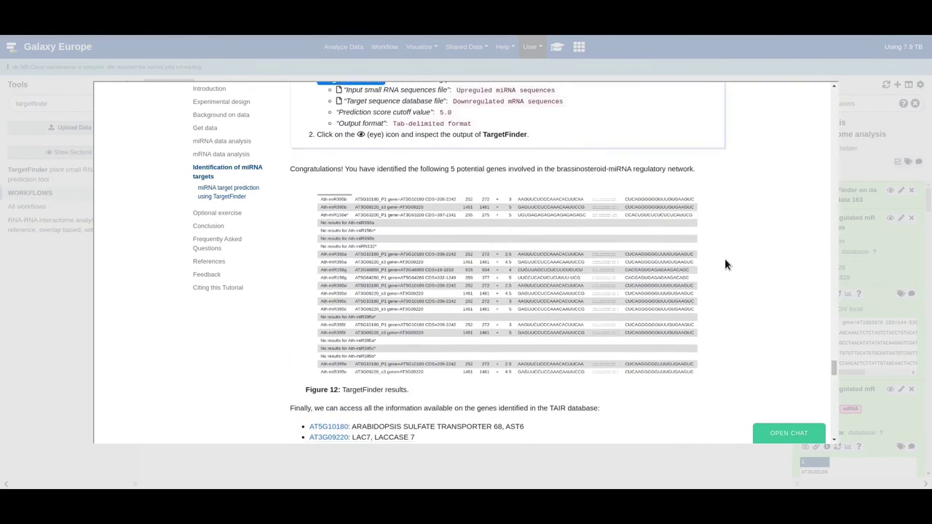
scroll(724, 258, "down", 10)
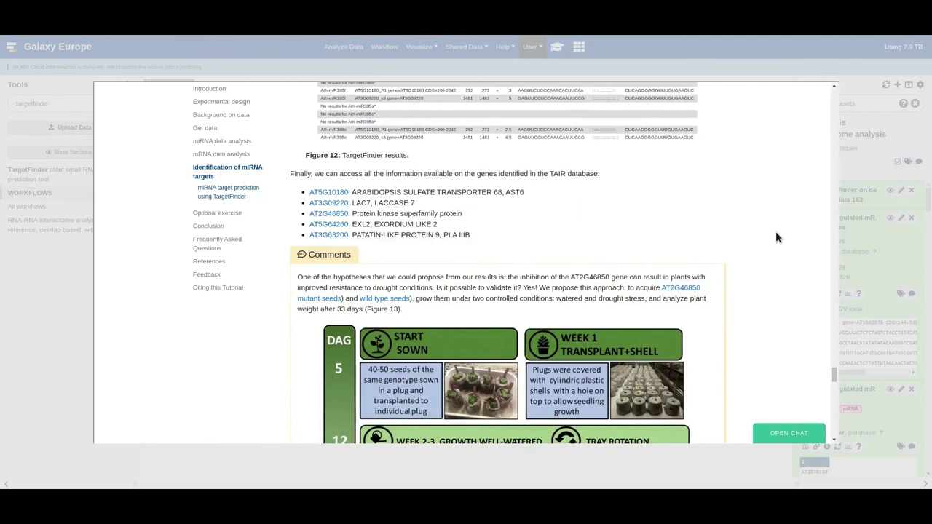
scroll(776, 237, "down", 3)
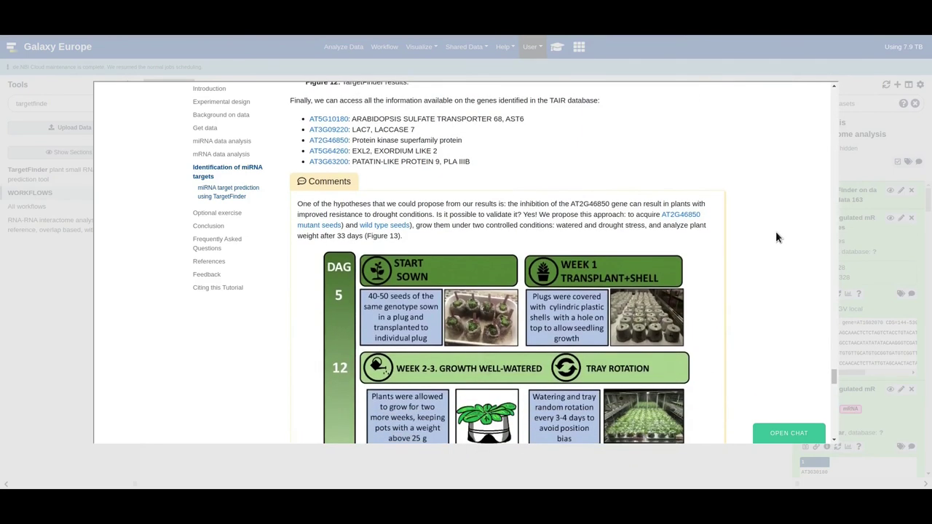